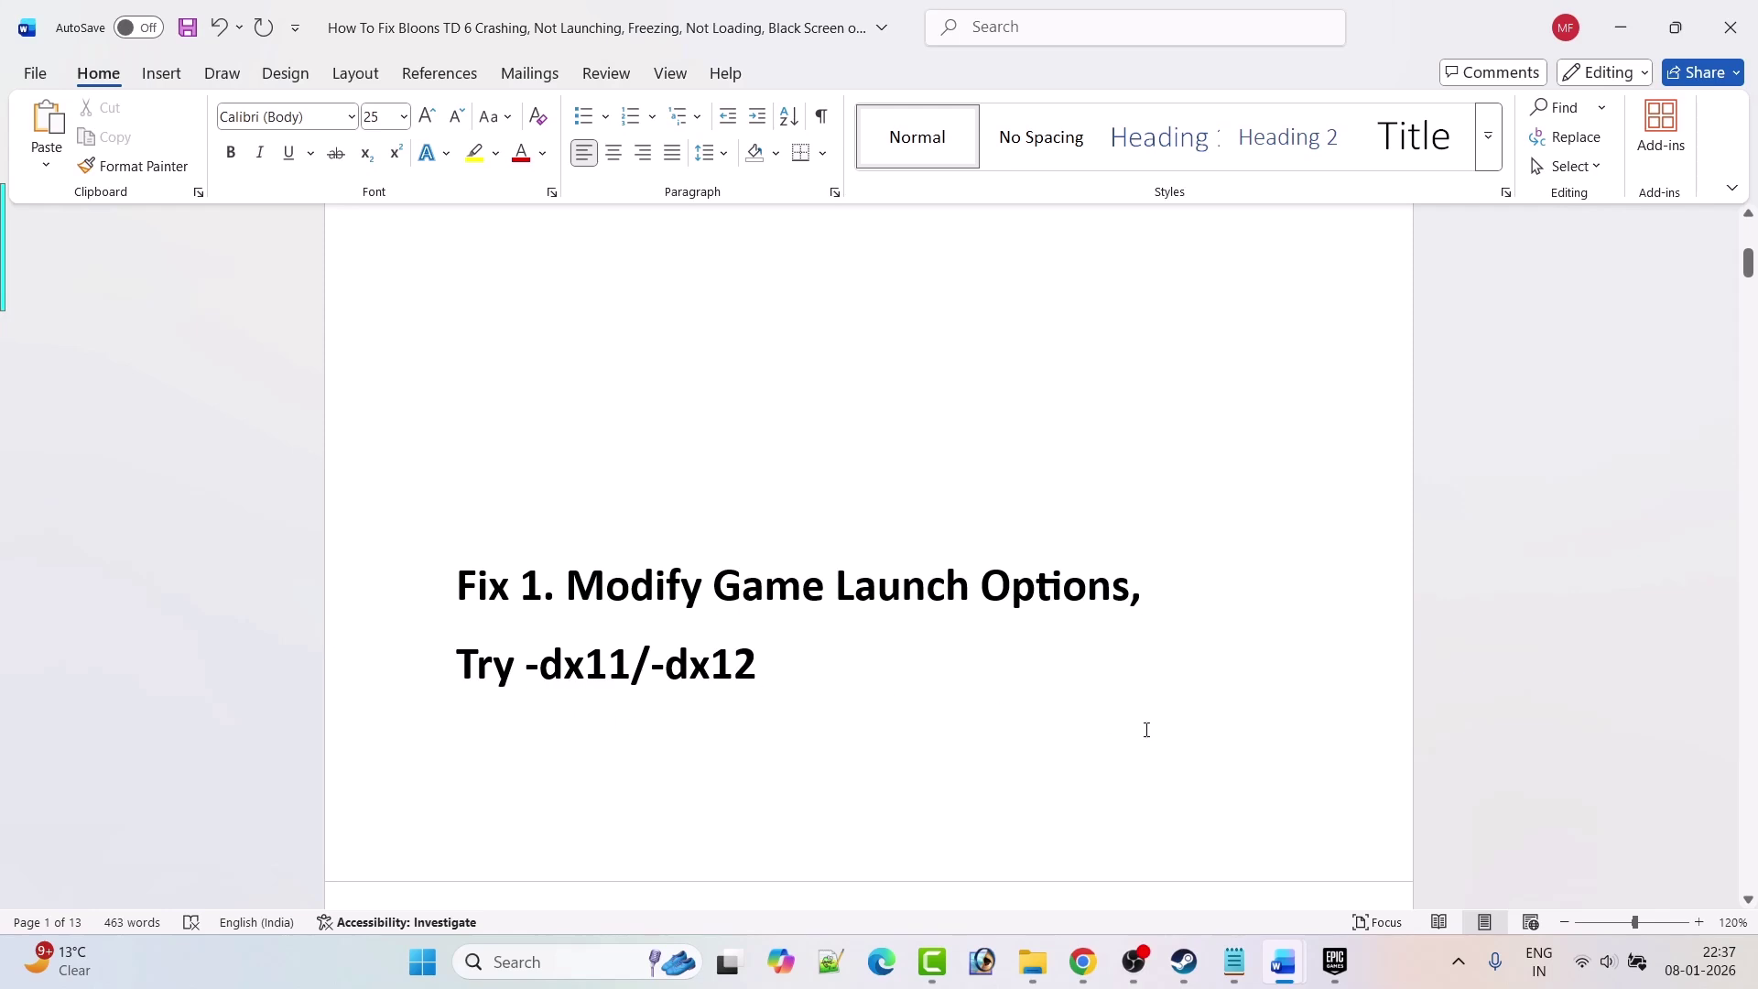
# Switch to the Epic Games Launcher and enable the launch options for Bloons TD 6 with the argument -dx11.
pyautogui.click(1335, 961)
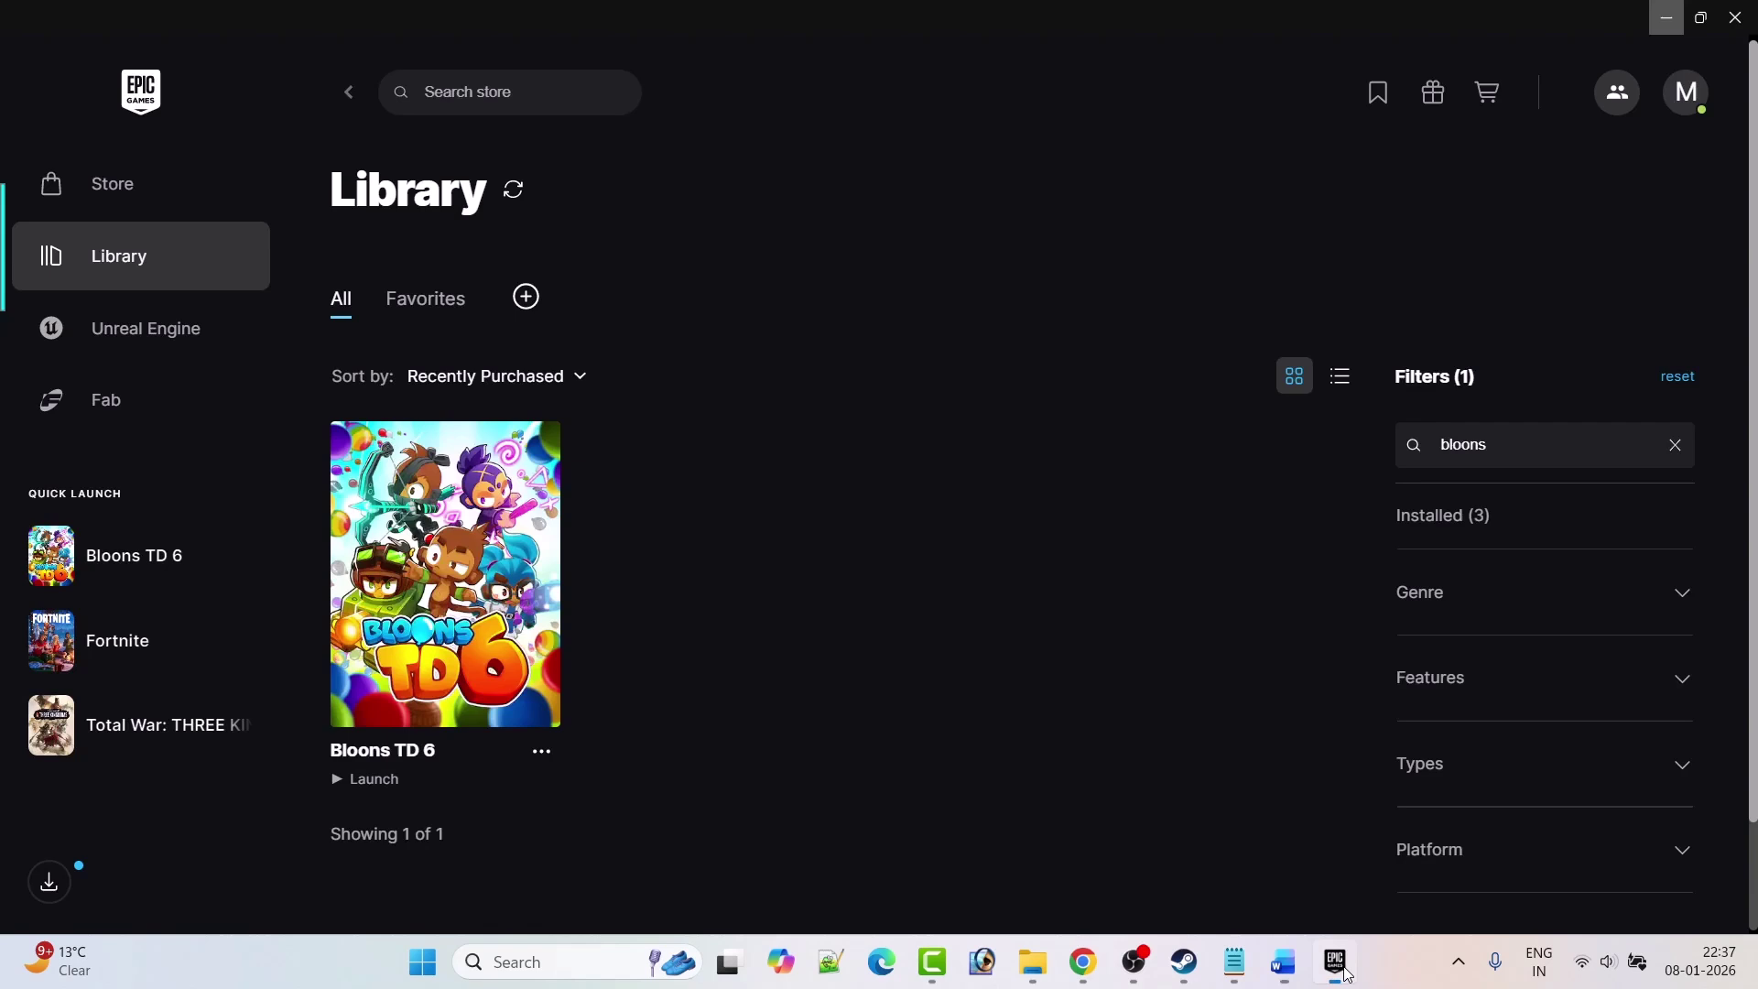
pyautogui.click(545, 767)
pyautogui.click(607, 560)
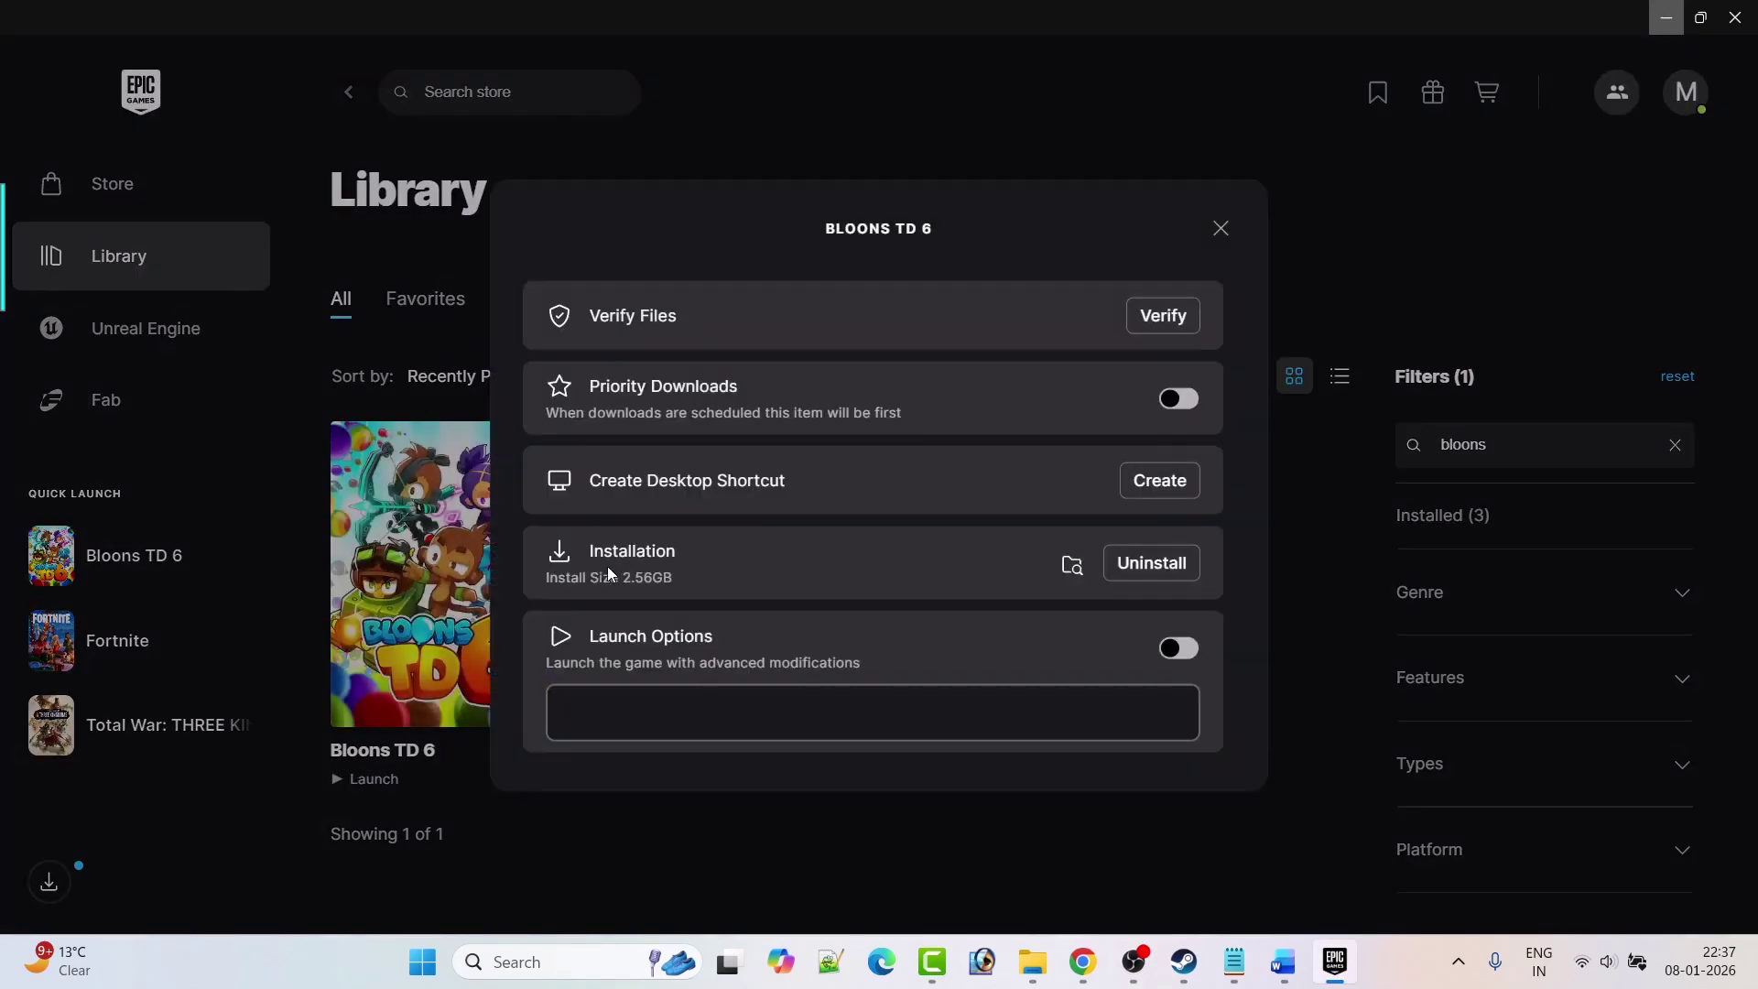
pyautogui.click(1167, 649)
pyautogui.write('-dx11')
pyautogui.click(1220, 229)
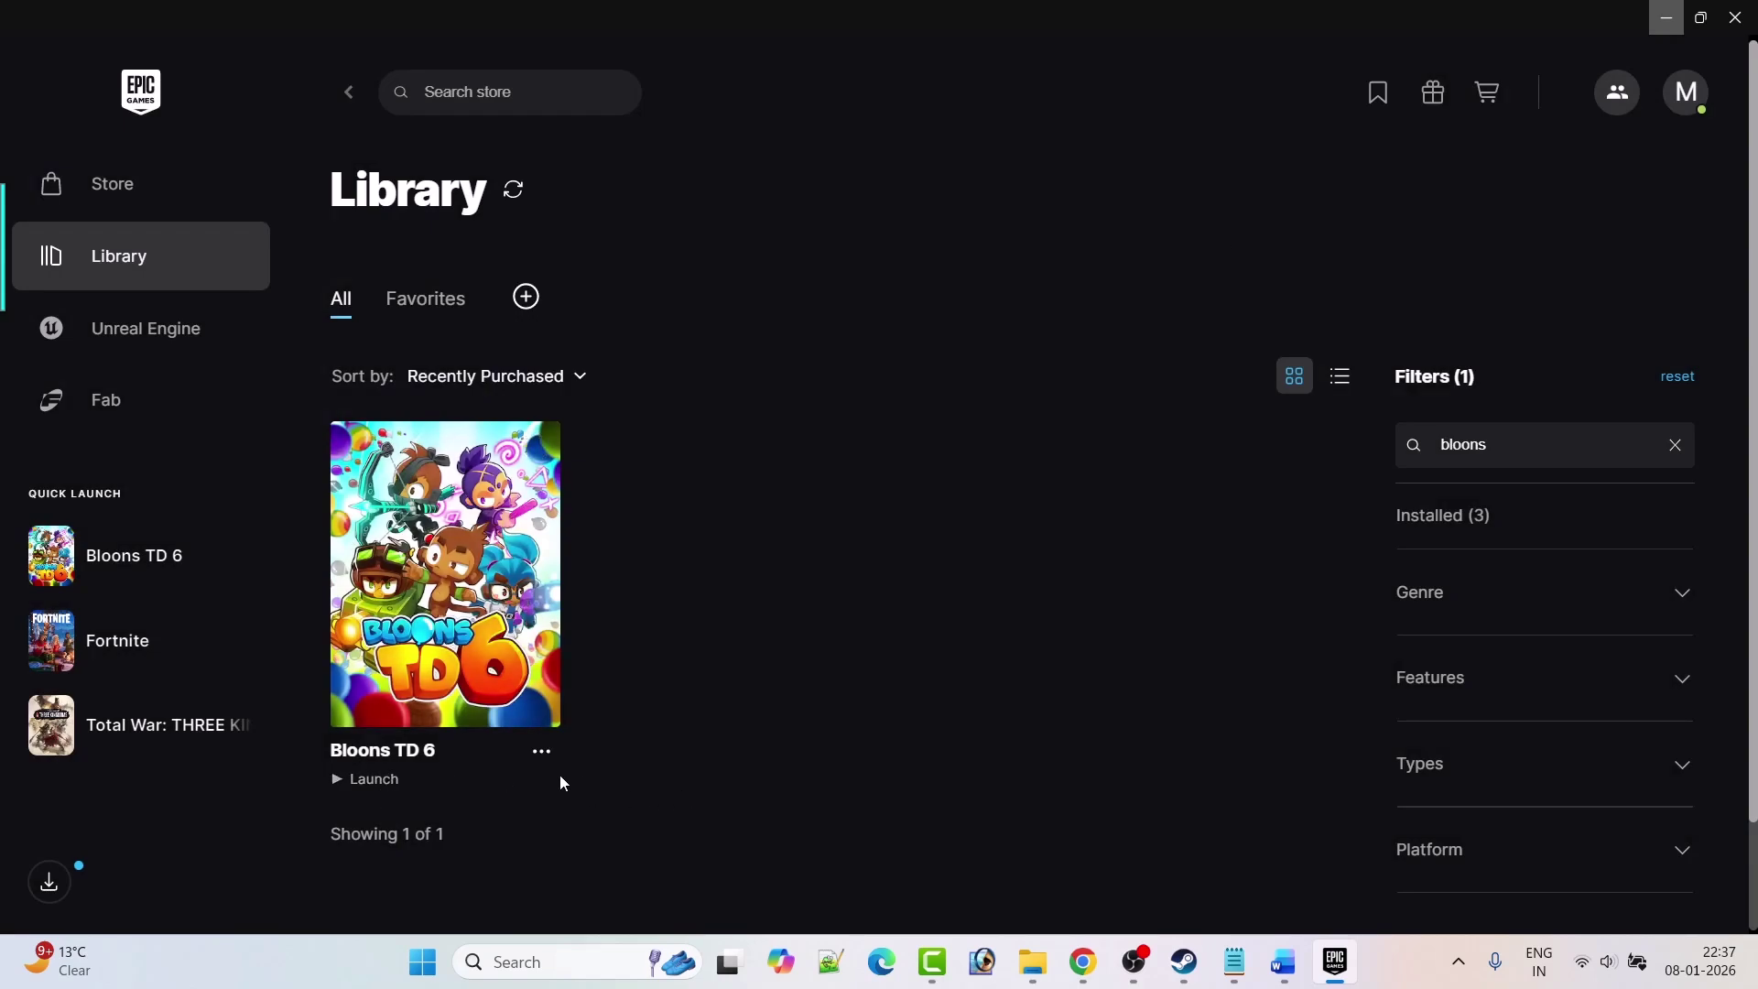
# Change the Bloons TD 6 launch argument to -dx12 in the game's management settings.
pyautogui.click(542, 752)
pyautogui.click(596, 761)
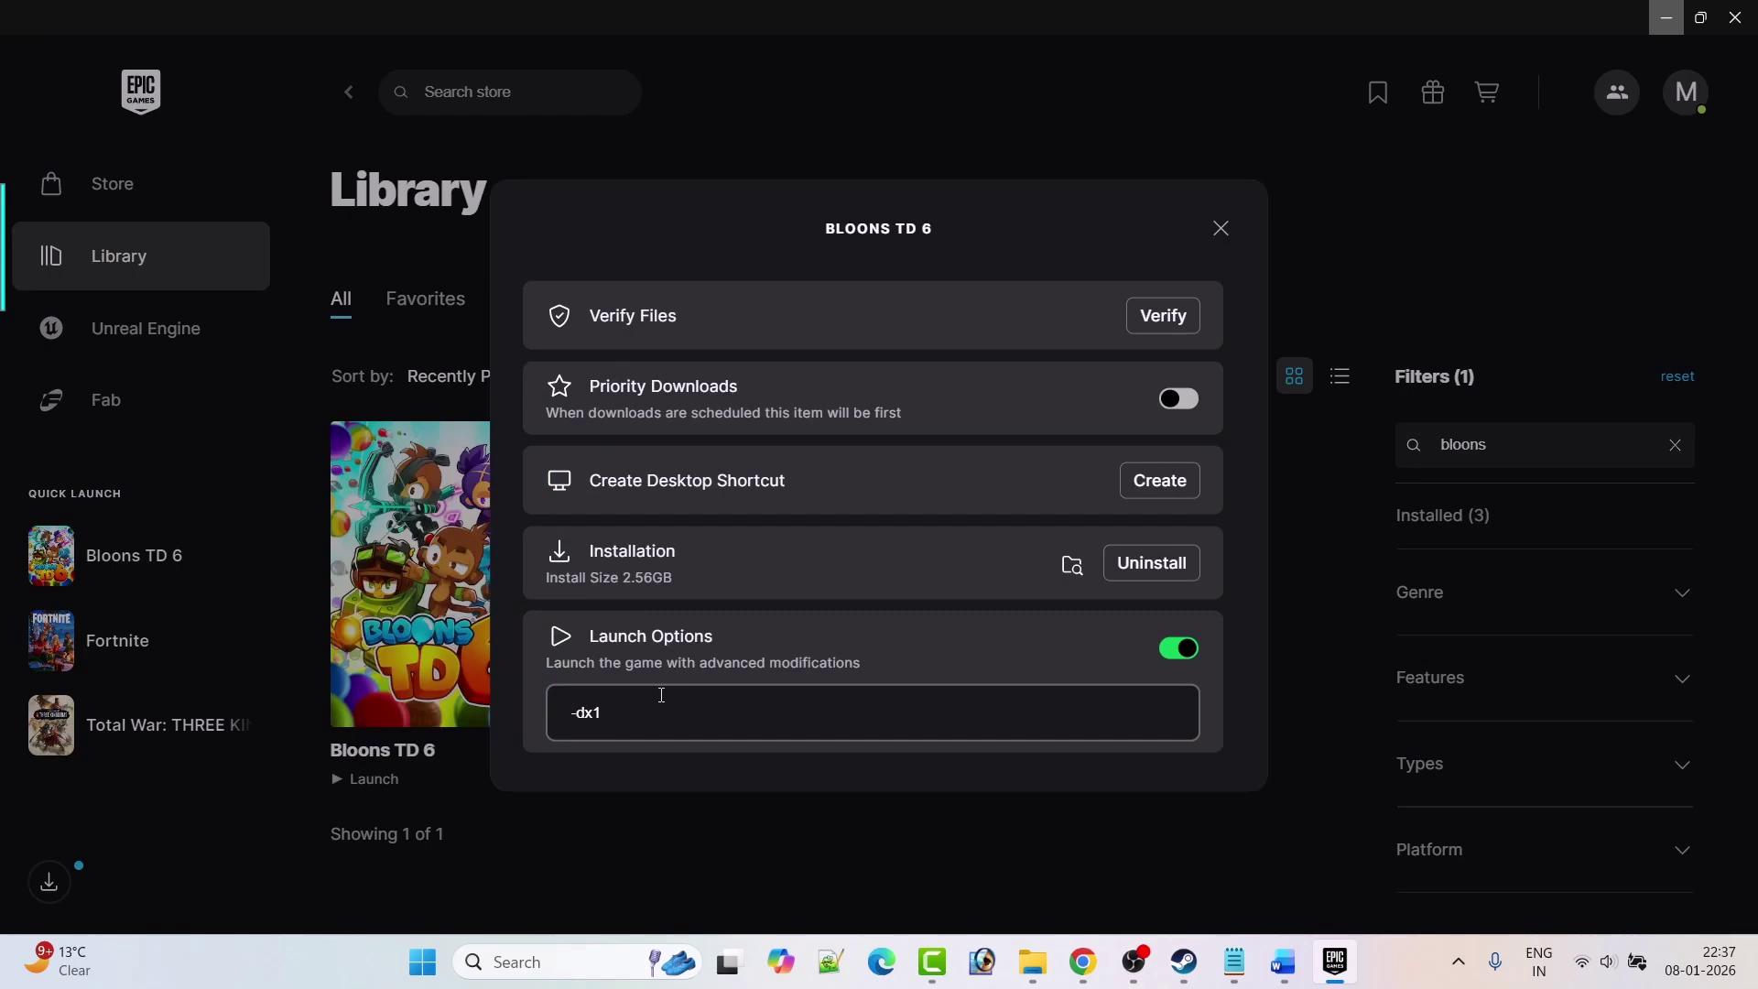
pyautogui.write('2')
pyautogui.click(1220, 228)
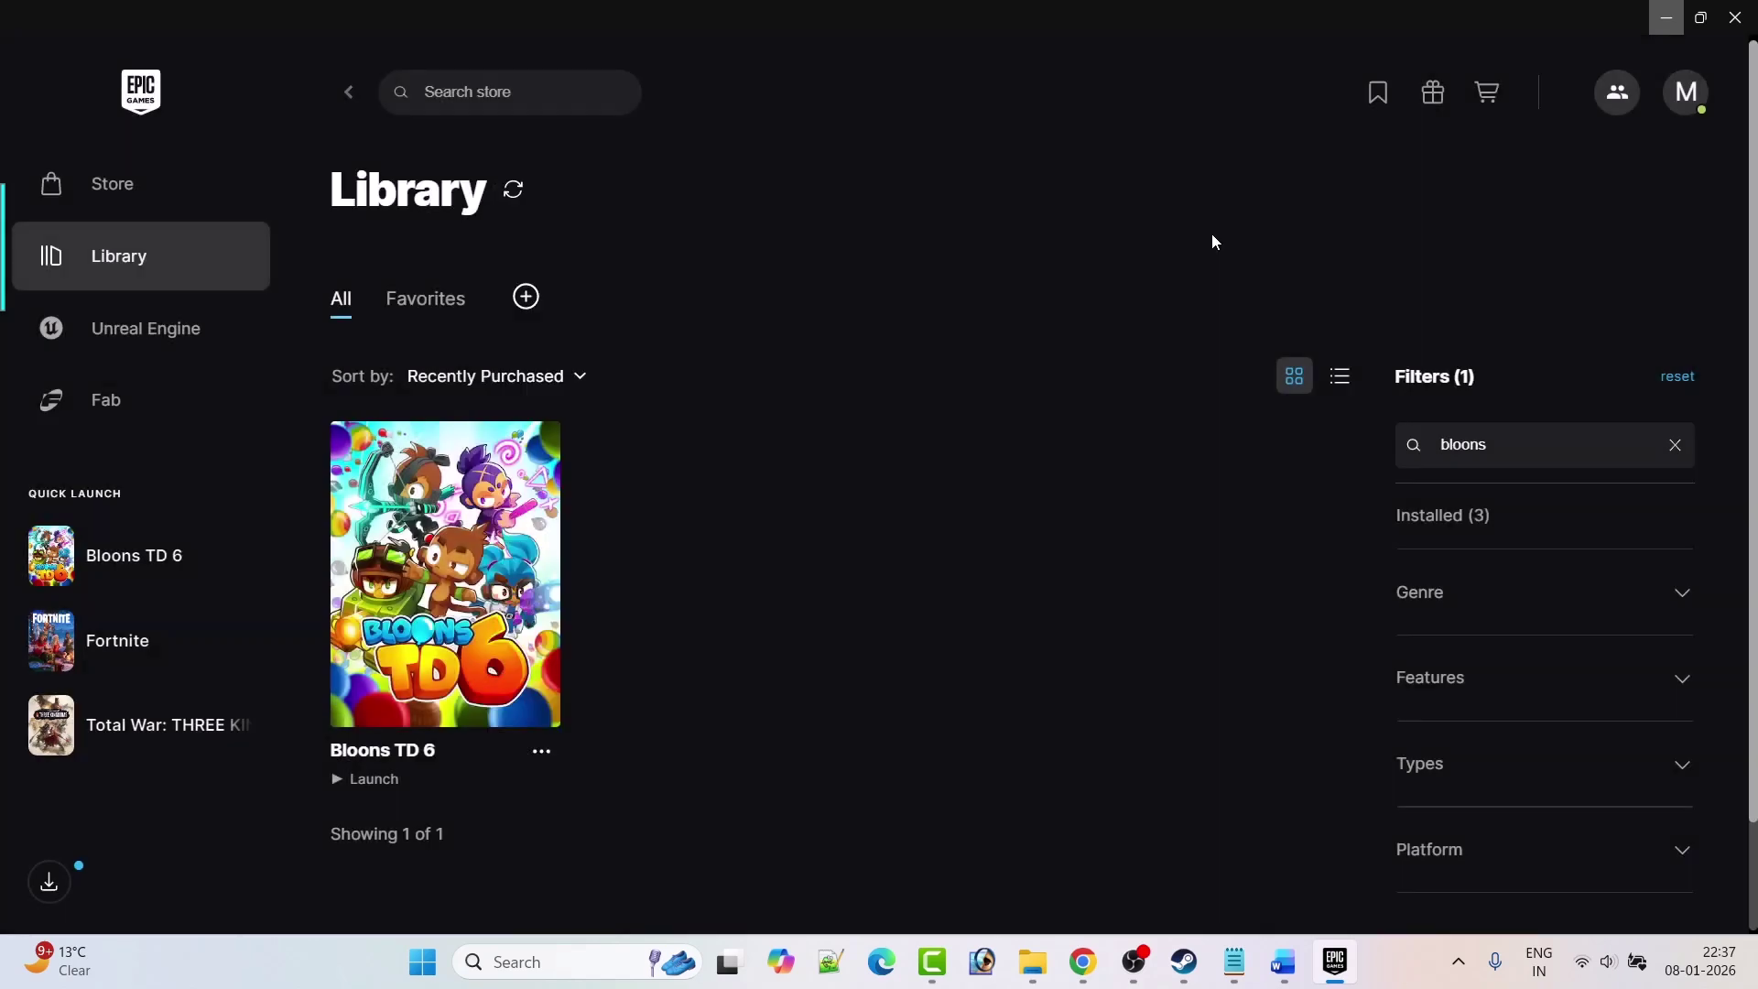
# Clear the Bloons TD 6 launch argument and turn its launch options off.
pyautogui.click(548, 754)
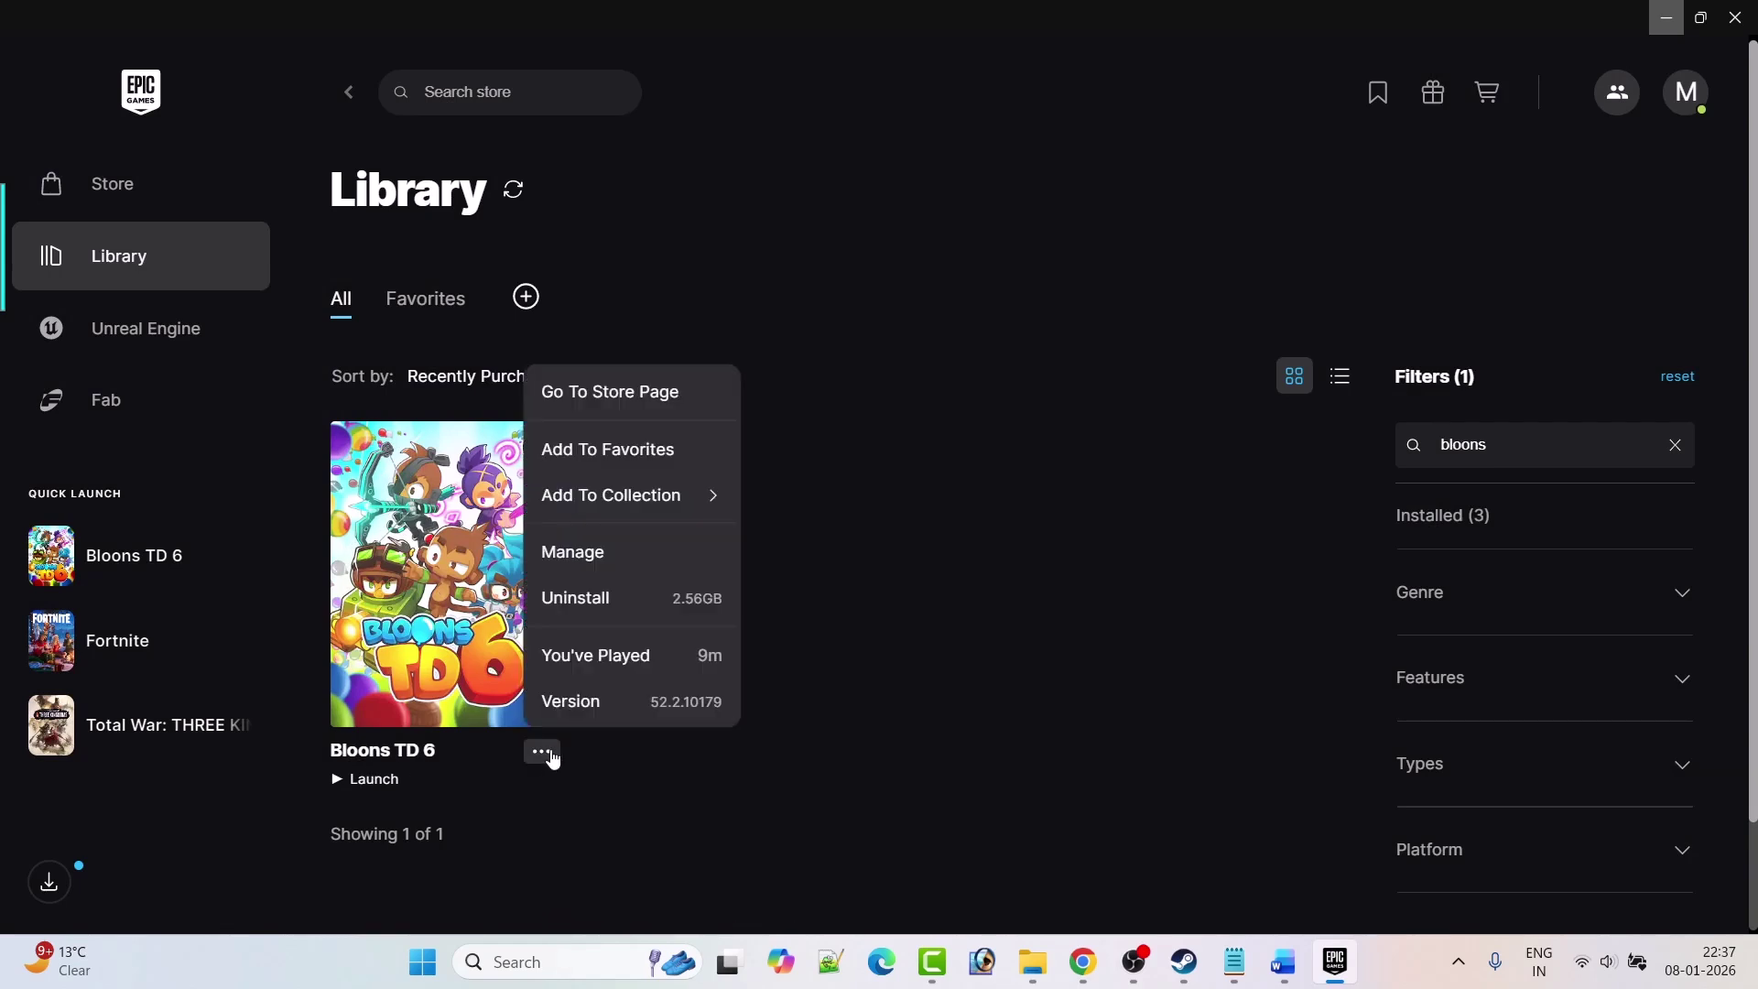
pyautogui.click(651, 549)
pyautogui.press('BackSpace')
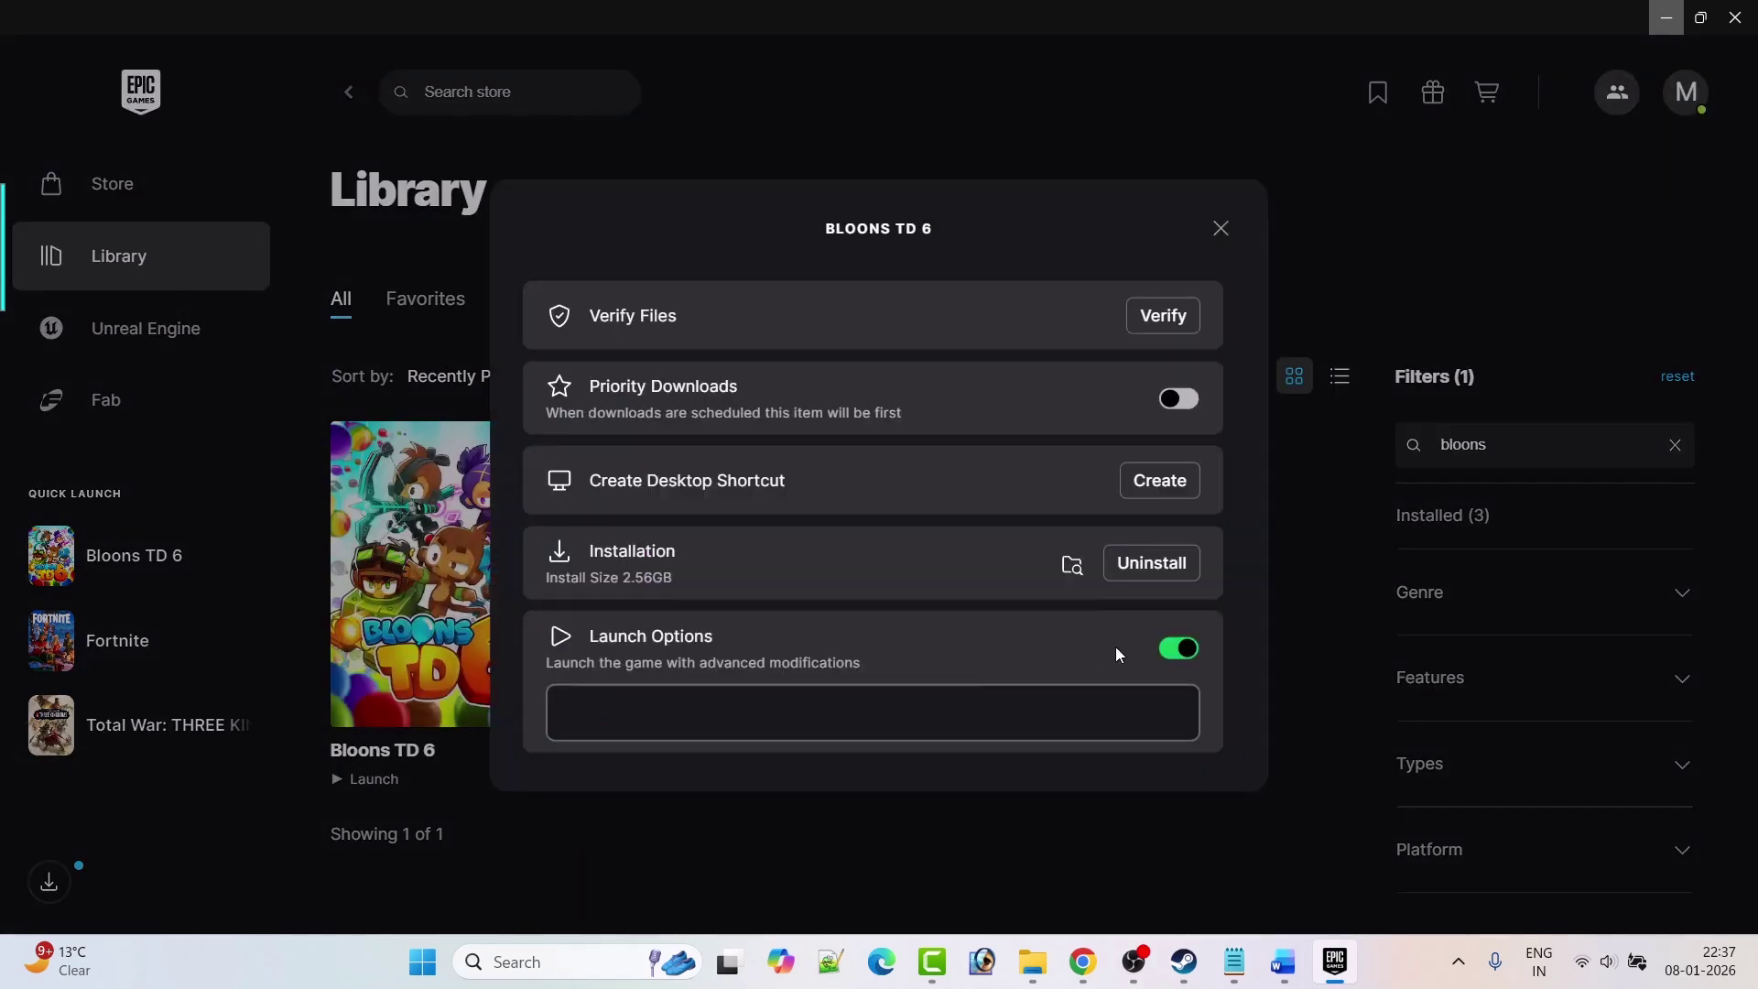
pyautogui.click(1178, 648)
pyautogui.click(1220, 228)
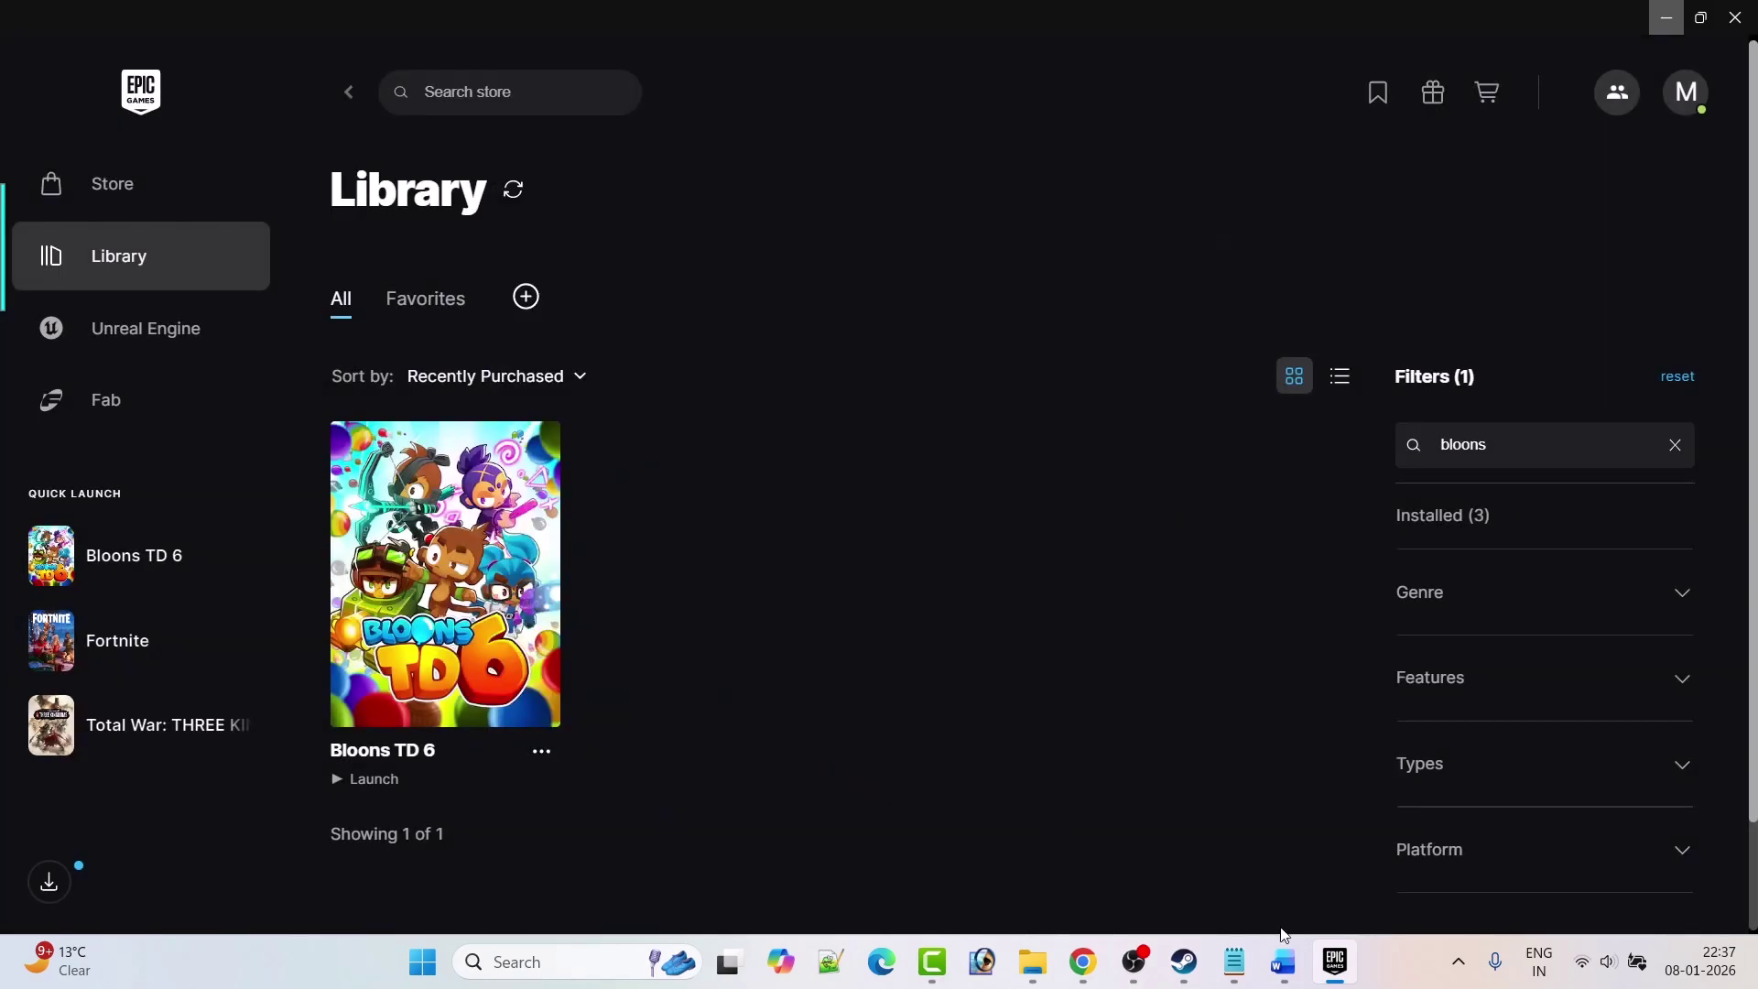
# Switch to the Word document and read the Fix 2 section on clean installation of the graphics card driver.
pyautogui.click(1283, 961)
pyautogui.scroll(-2, 870, 708)
pyautogui.scroll(-2, 870, 707)
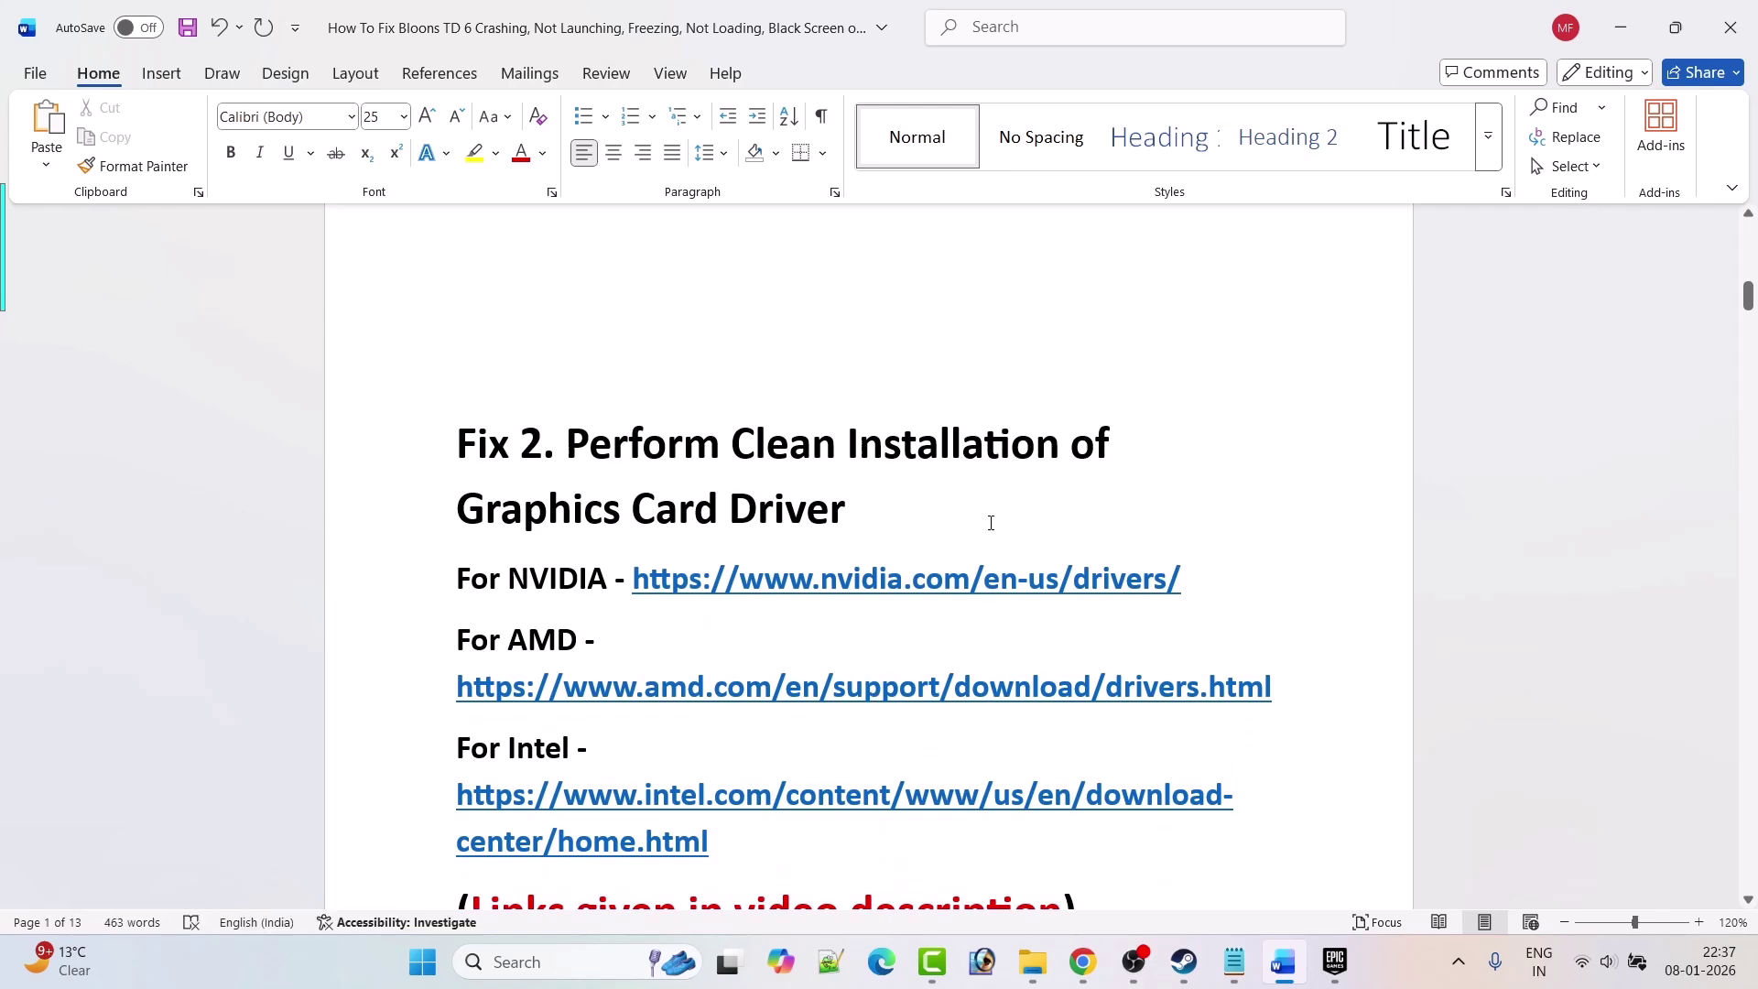
pyautogui.scroll(-2, 990, 522)
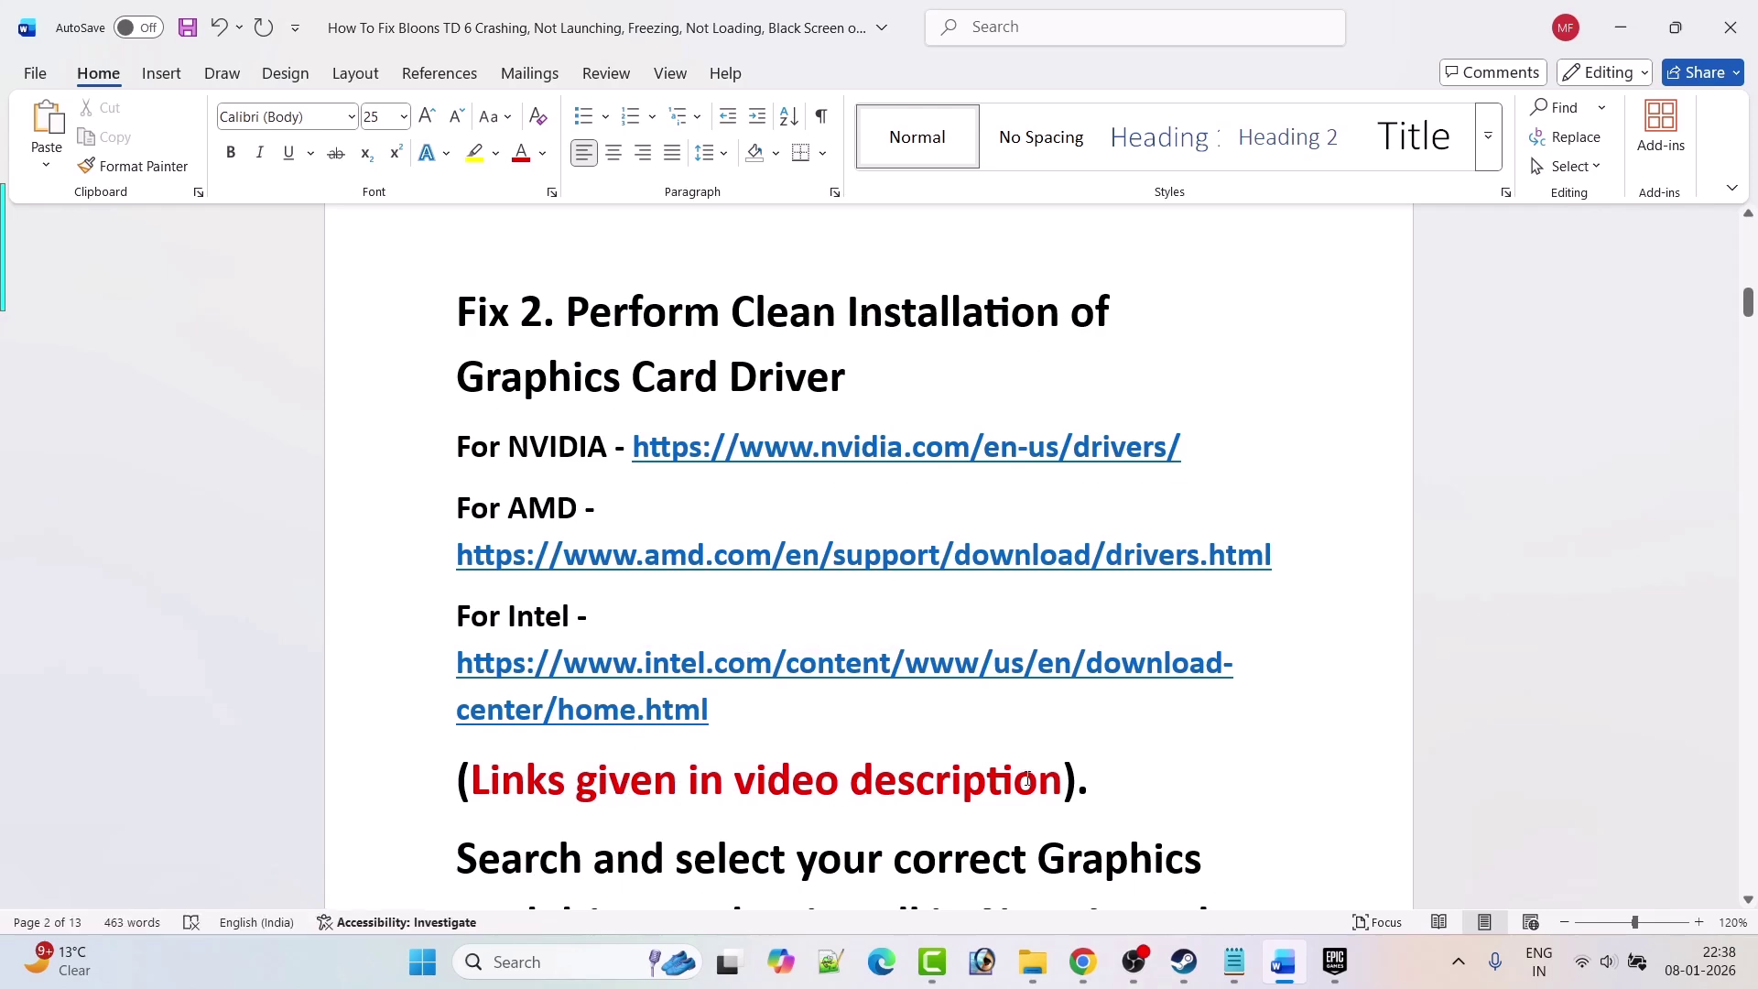
pyautogui.scroll(-3, 1027, 779)
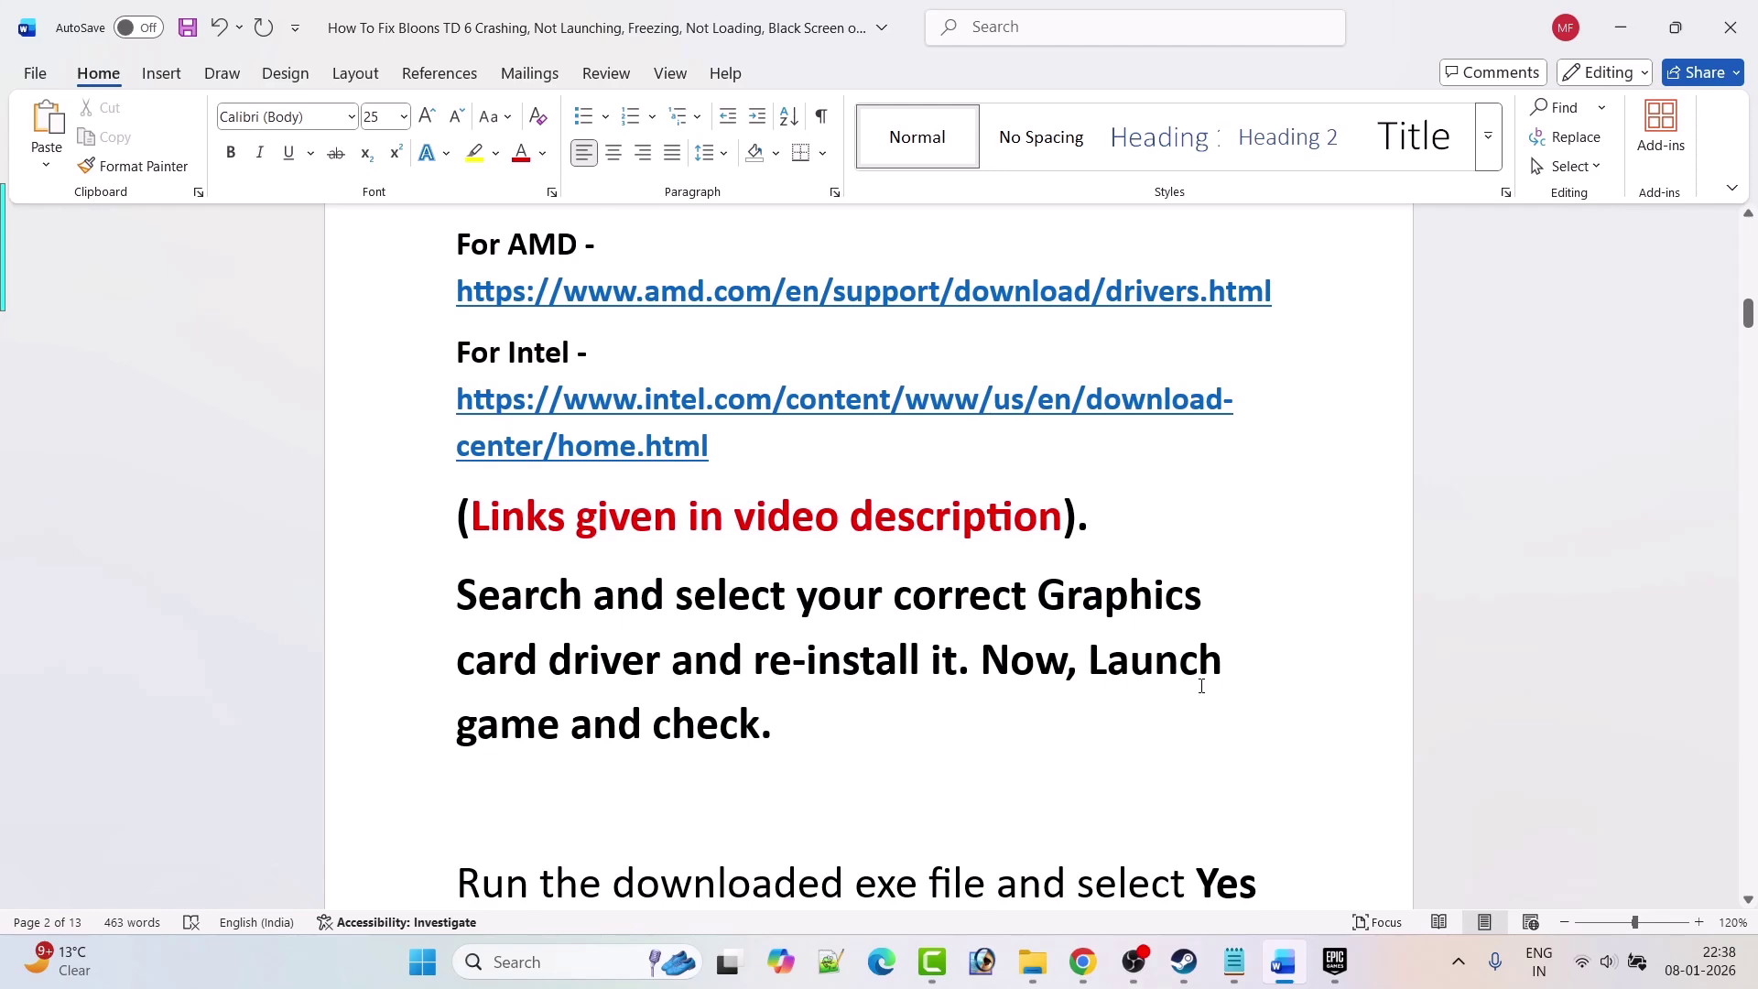
pyautogui.scroll(3, 813, 711)
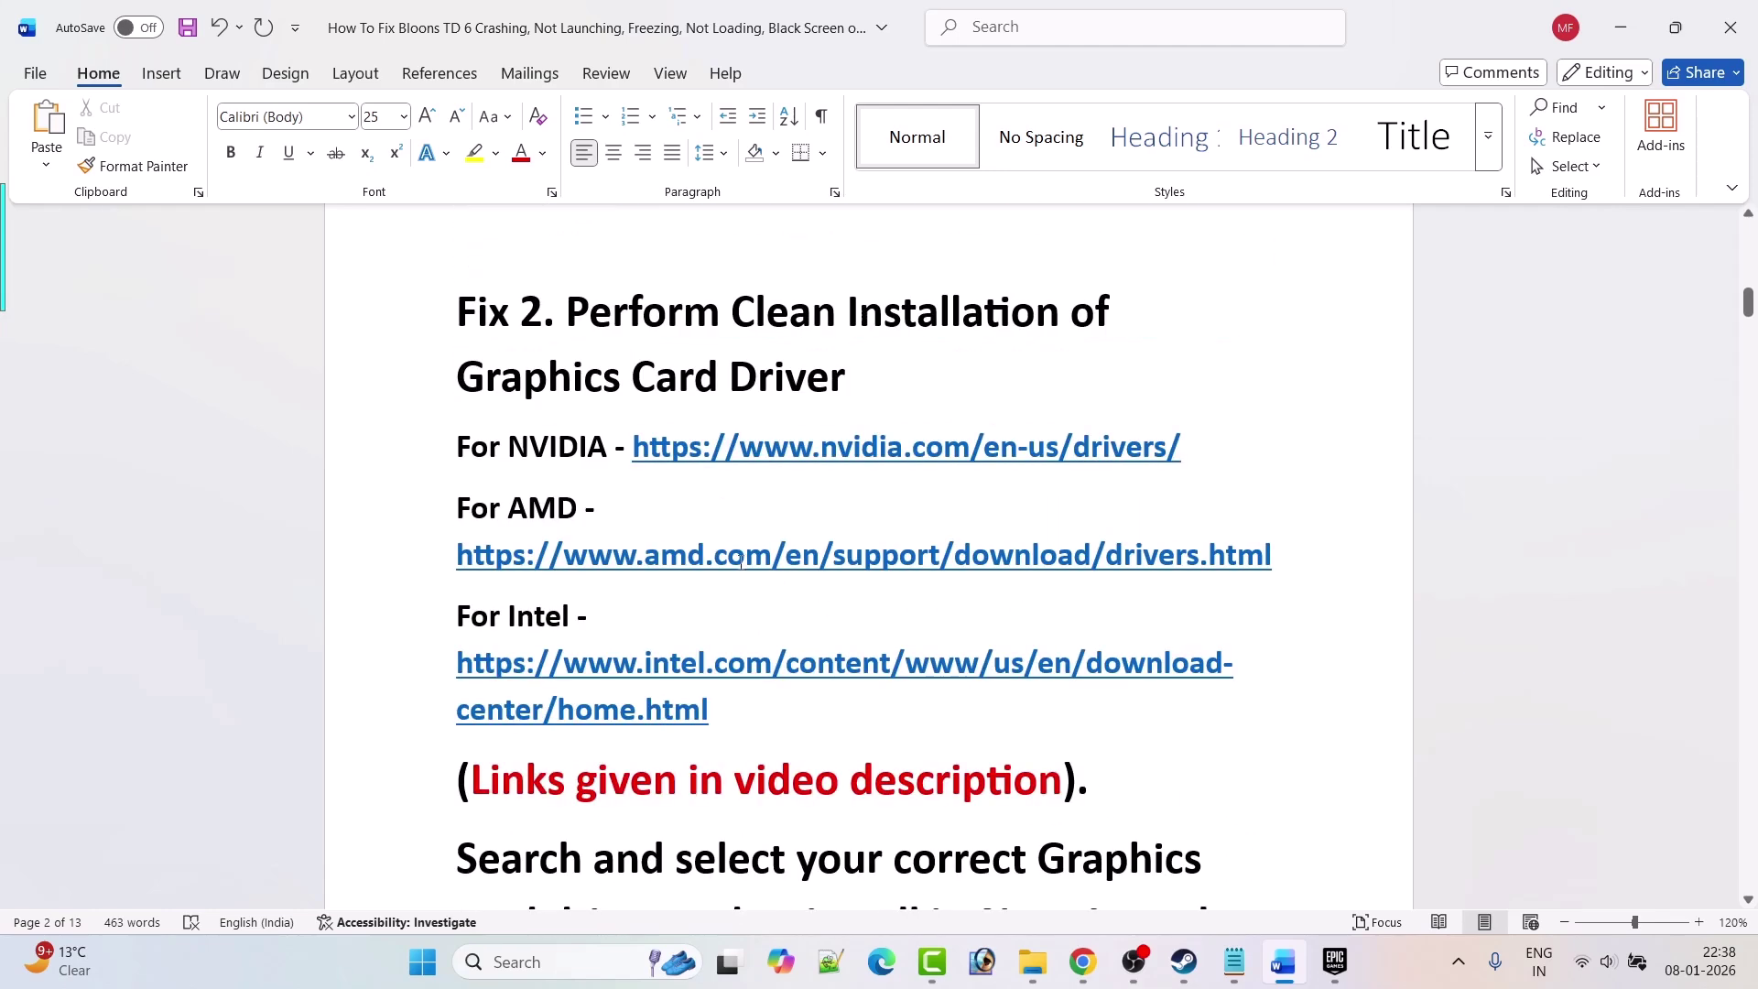
# Use the NVIDIA drivers page in Chrome to find GeForce RTX 3050 drivers for Windows 11 in English (US).
pyautogui.moveTo(1183, 447); pyautogui.dragTo(633, 447)
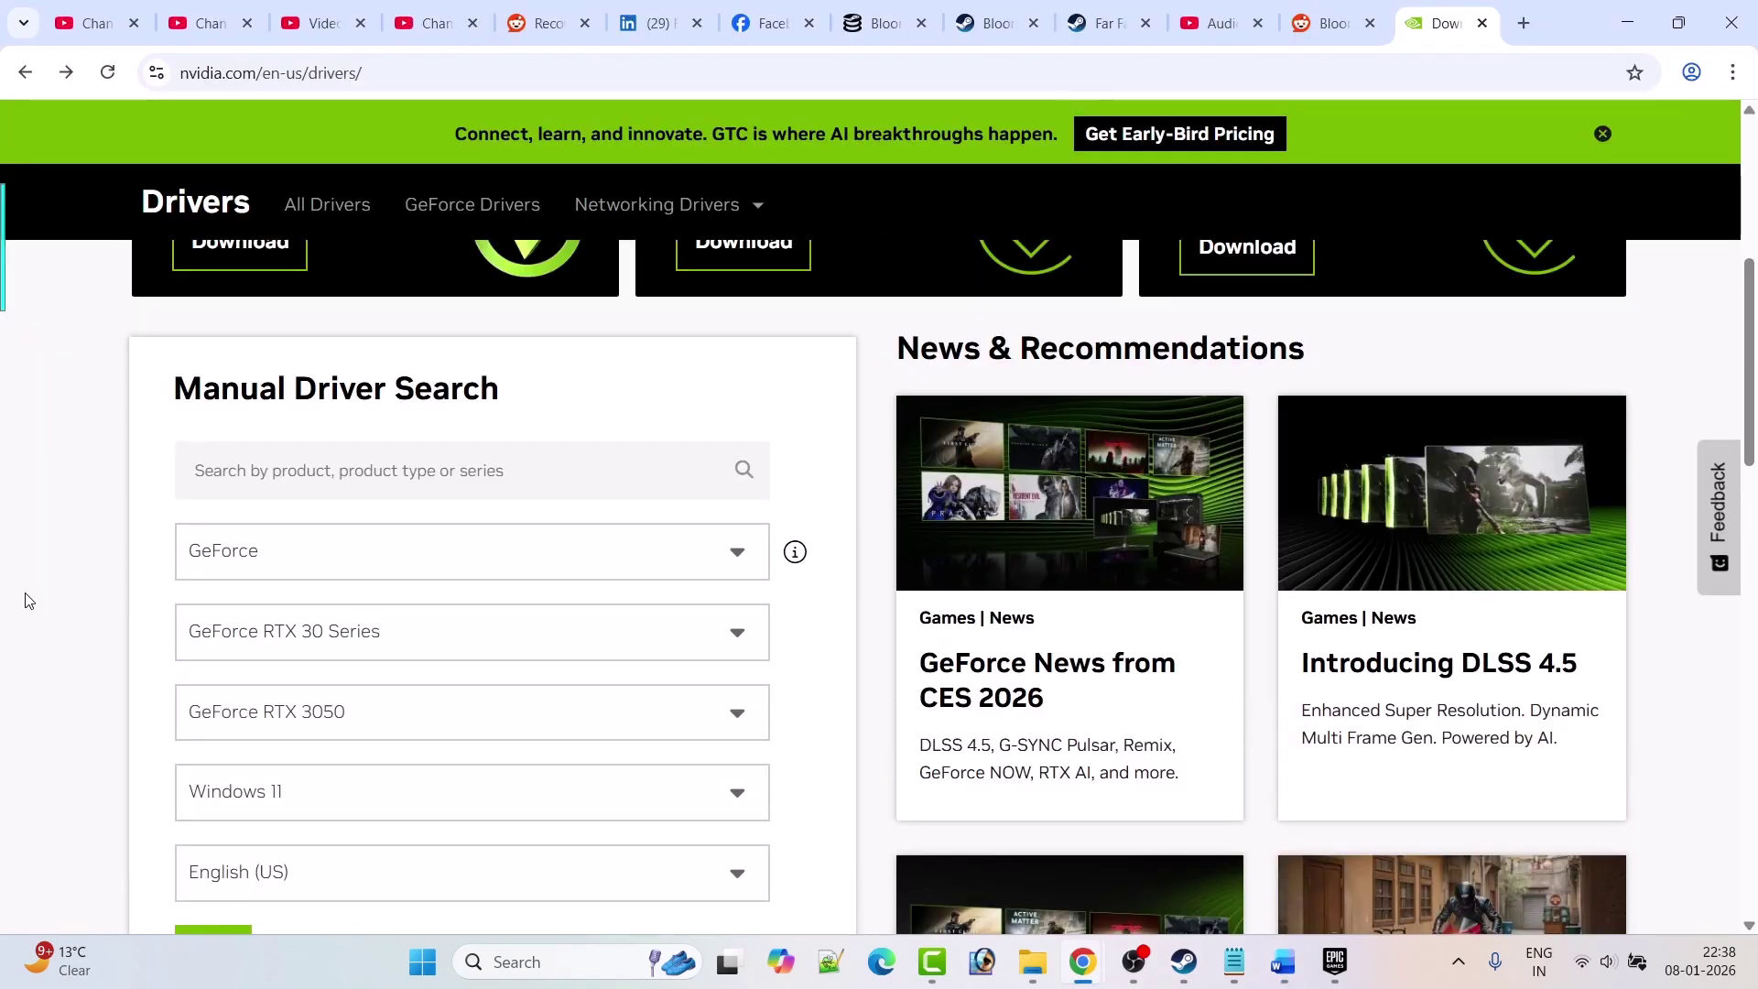
pyautogui.scroll(-1, 37, 613)
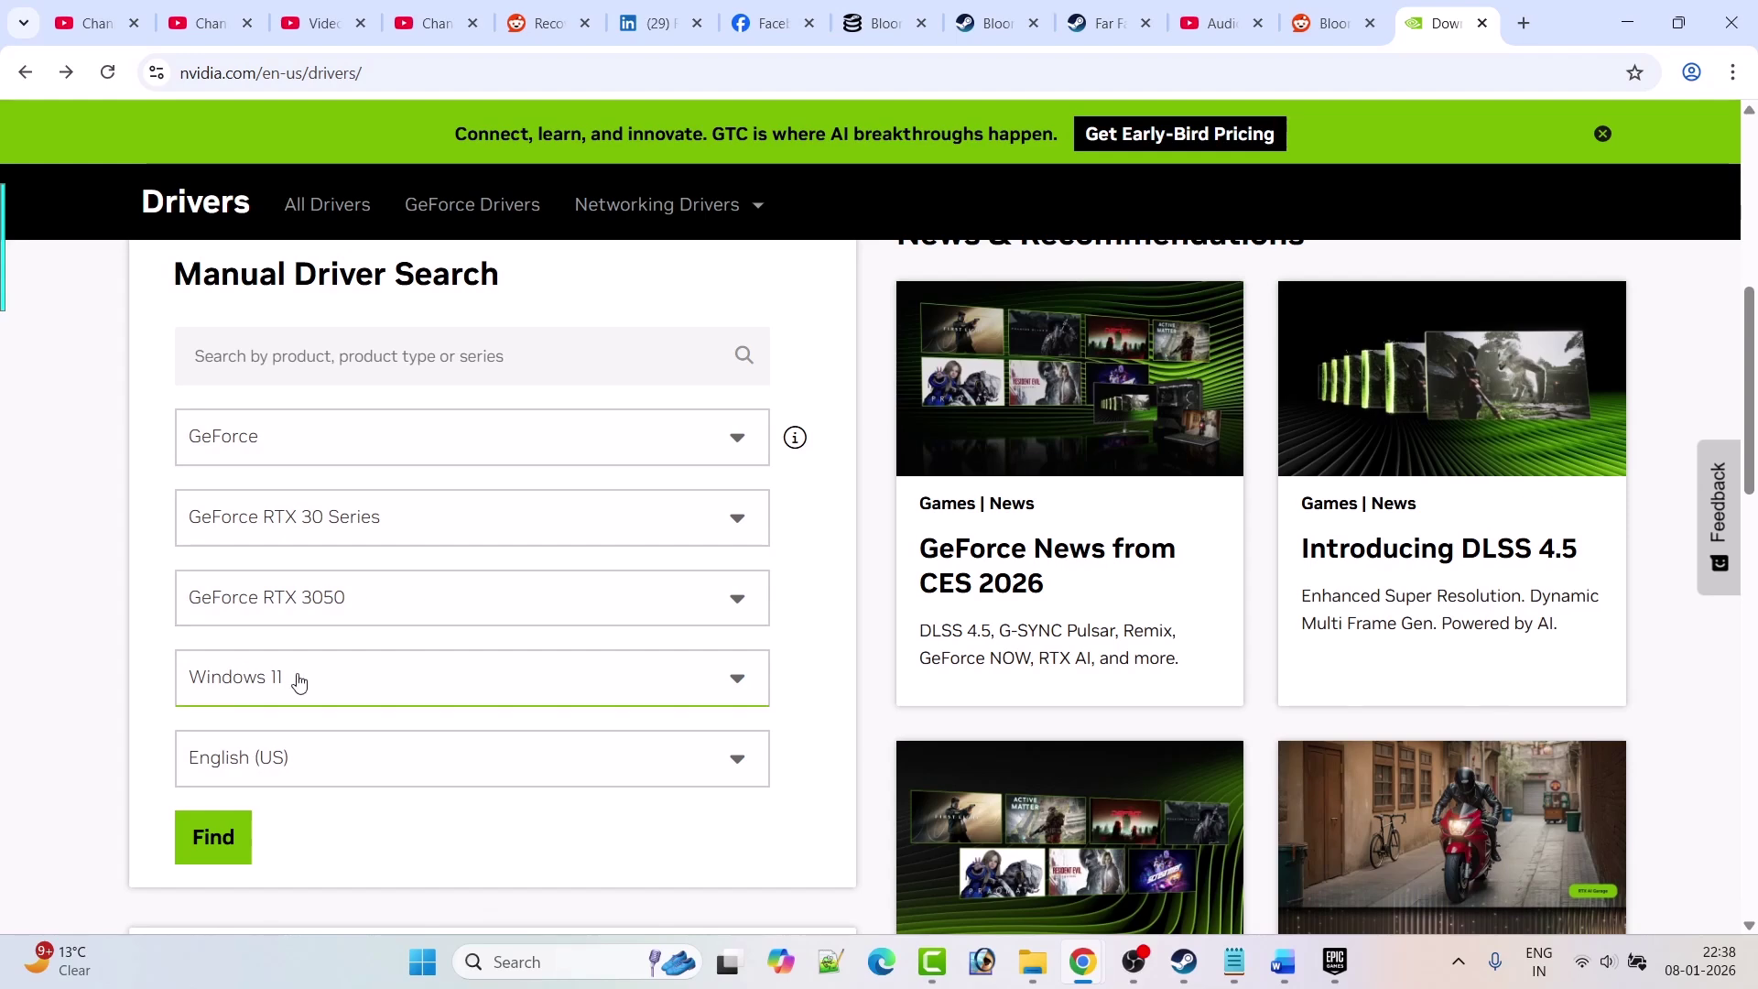
pyautogui.click(215, 835)
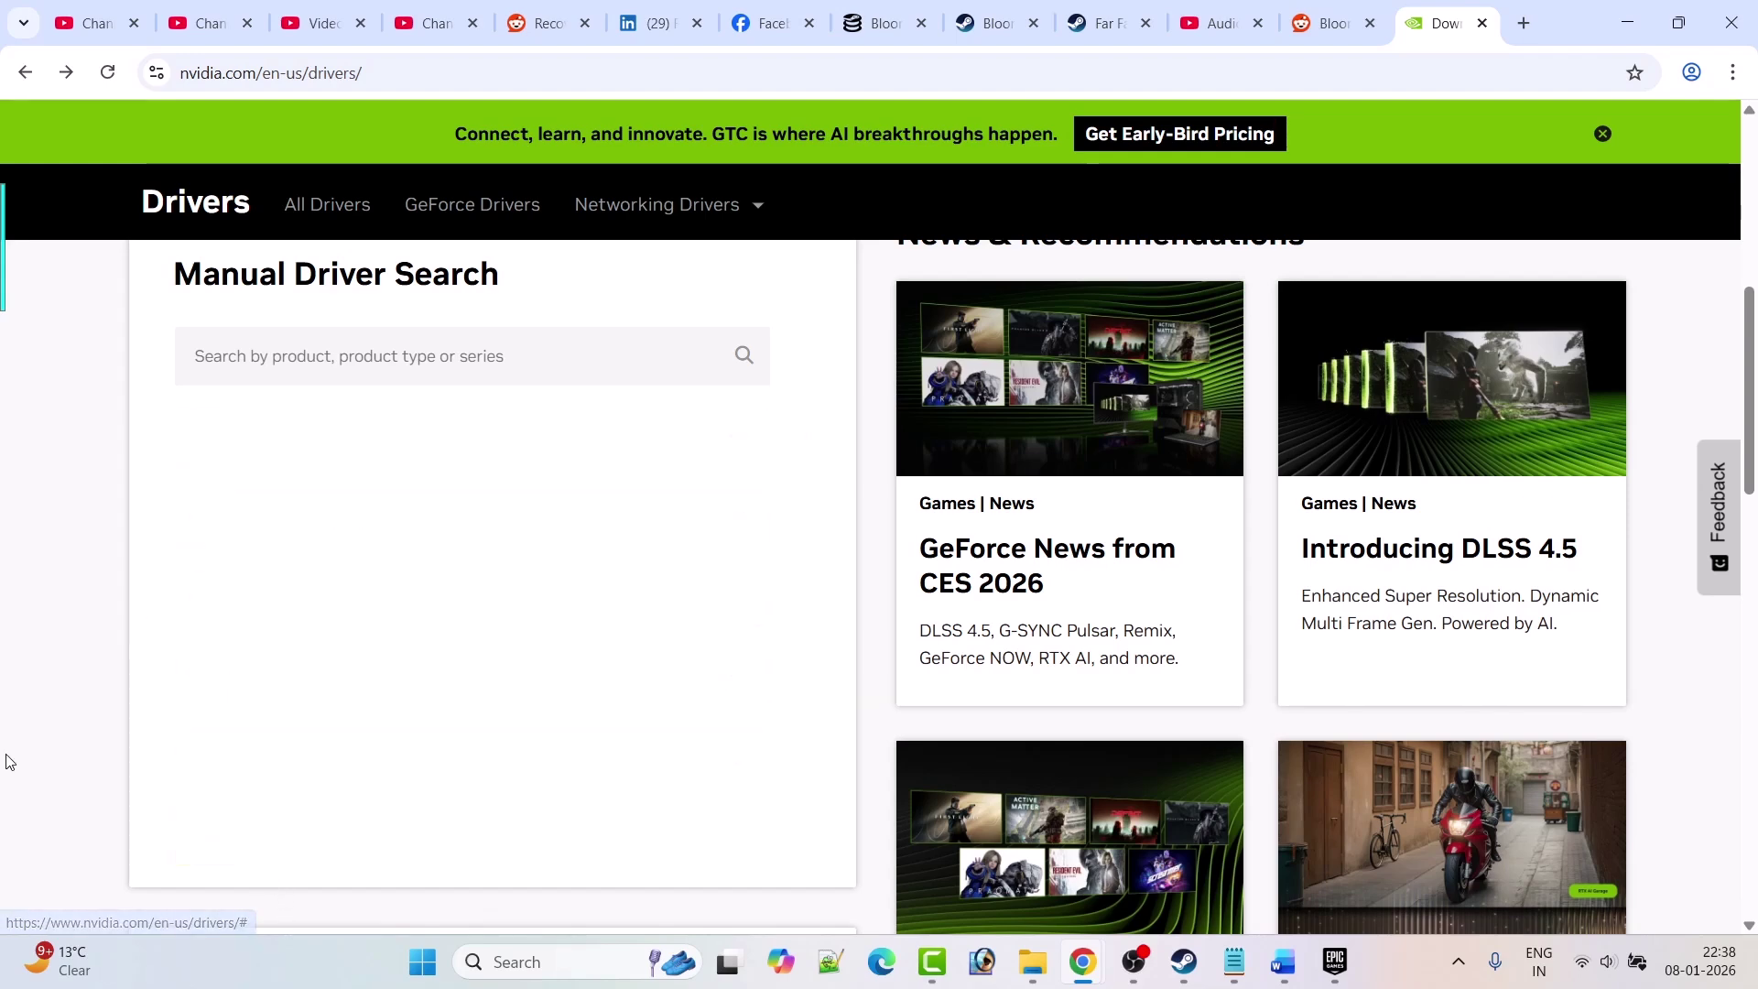
pyautogui.scroll(-3, 51, 606)
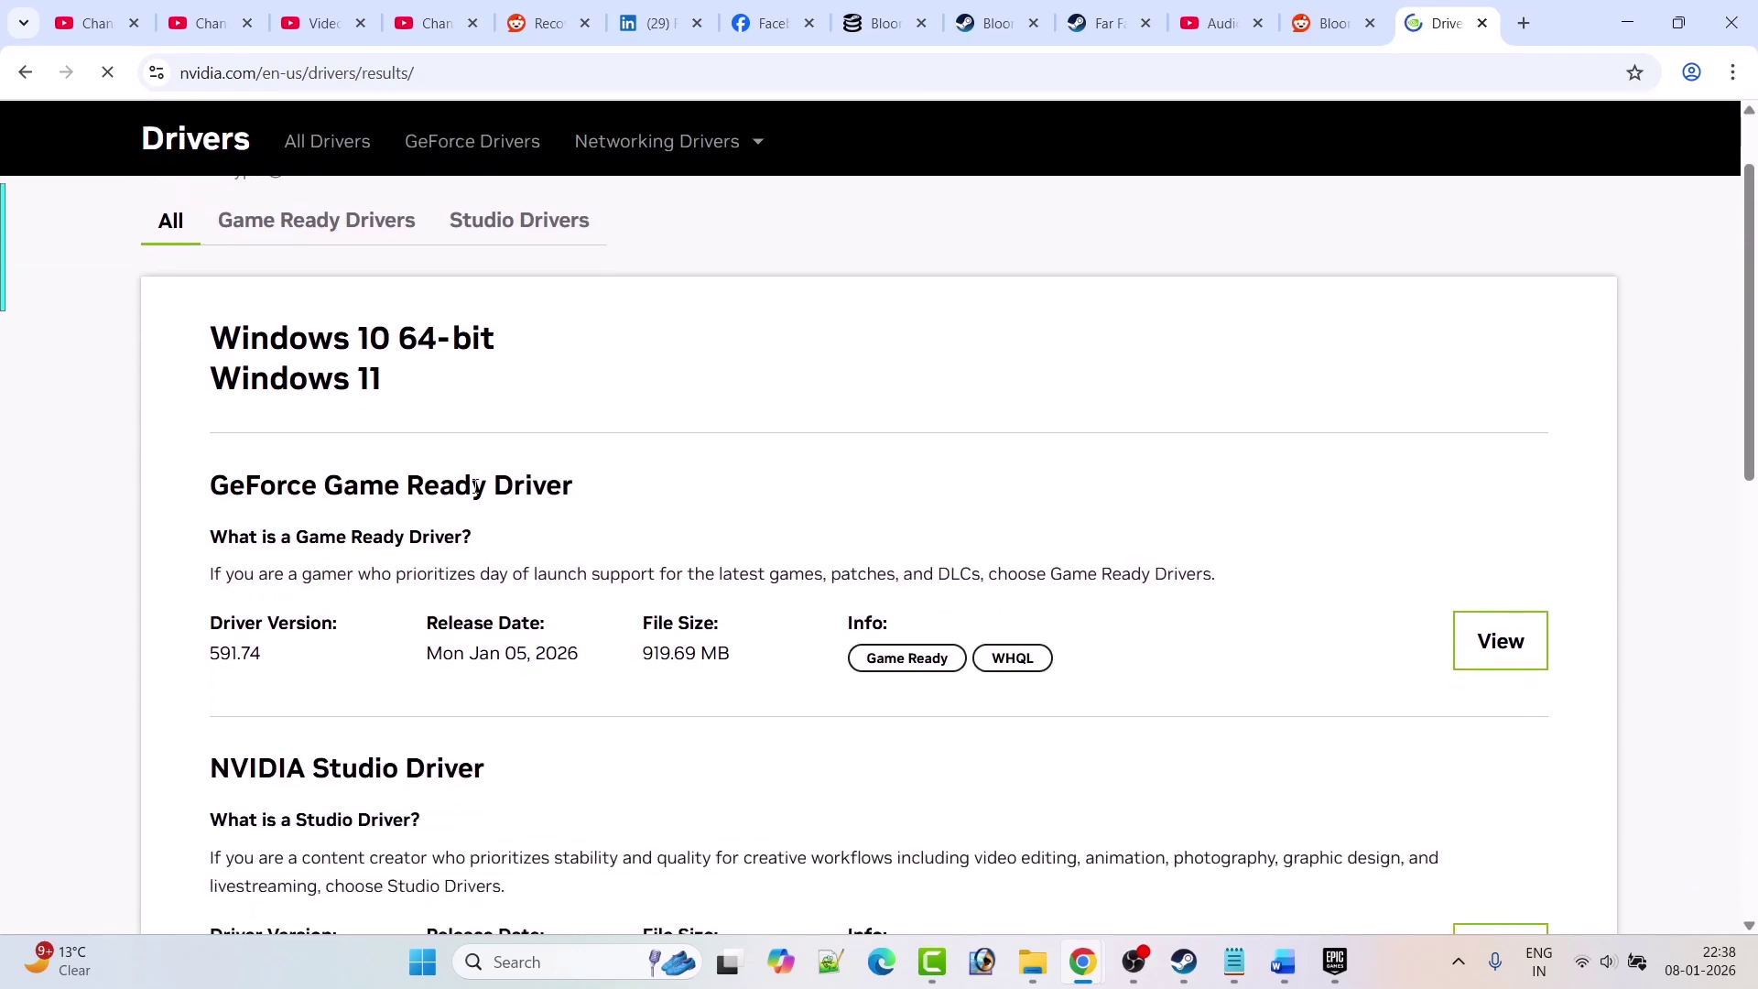
# Open the details of GeForce Game Ready Driver 591.74 and download its installer.
pyautogui.moveTo(275, 659); pyautogui.dragTo(209, 652)
pyautogui.click(1494, 656)
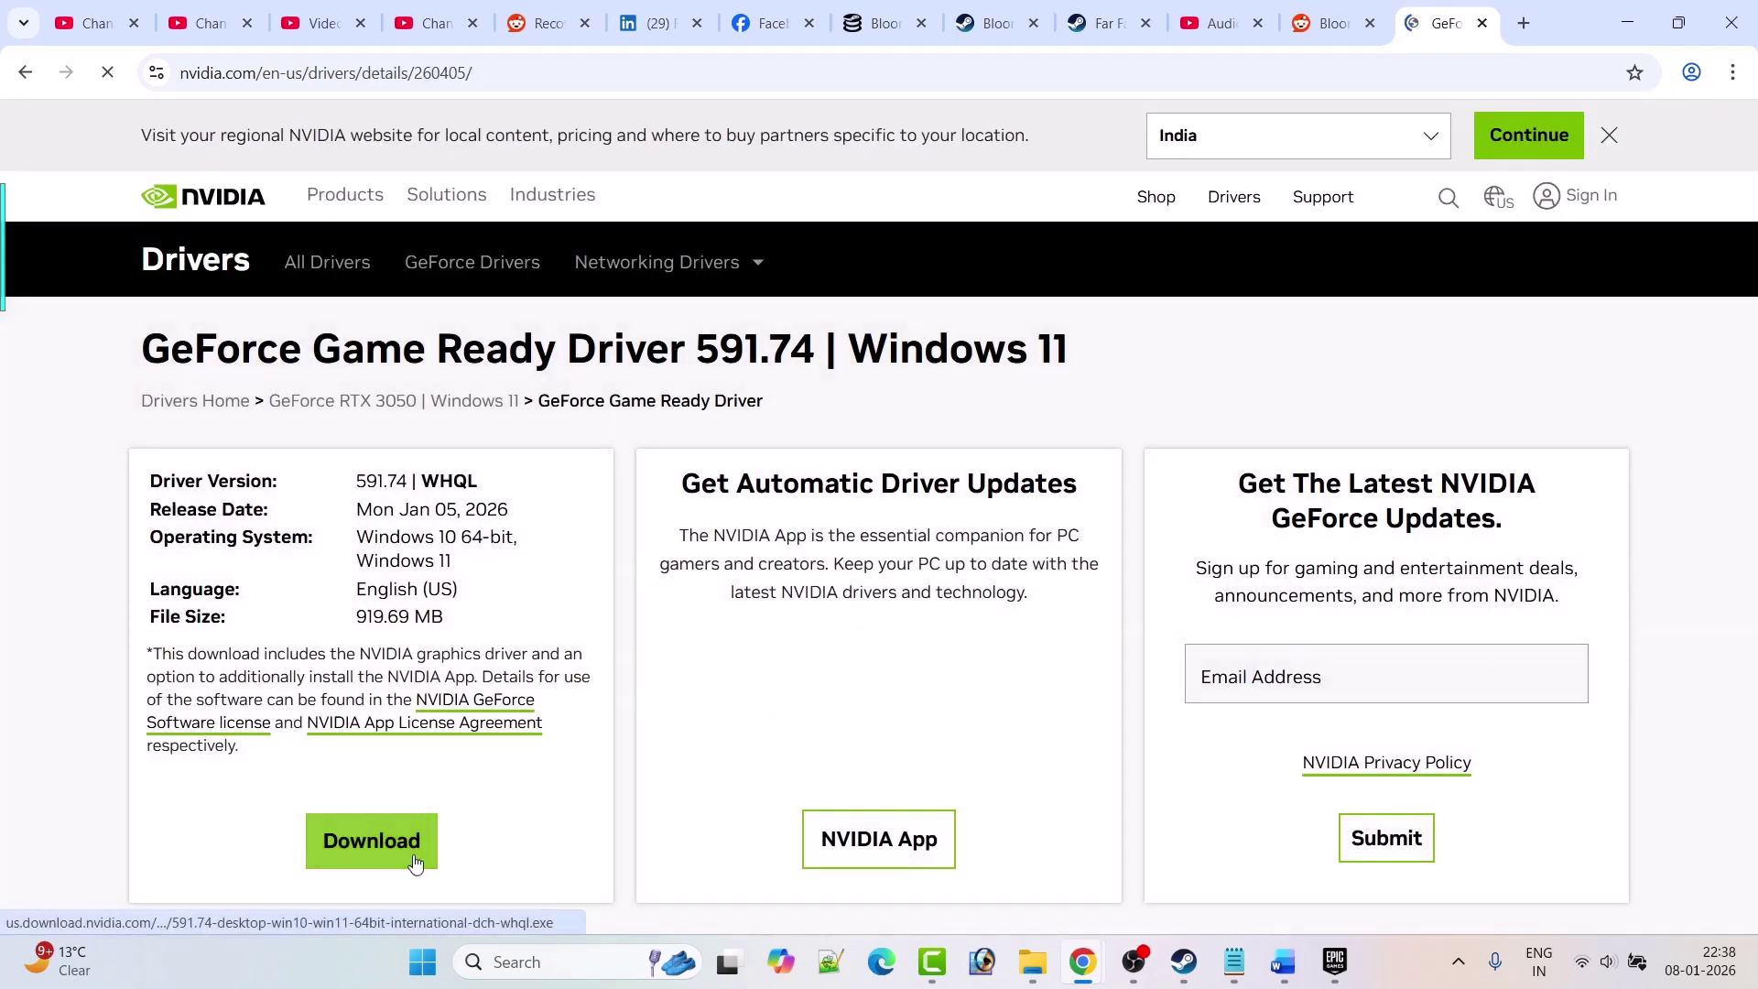
pyautogui.click(414, 862)
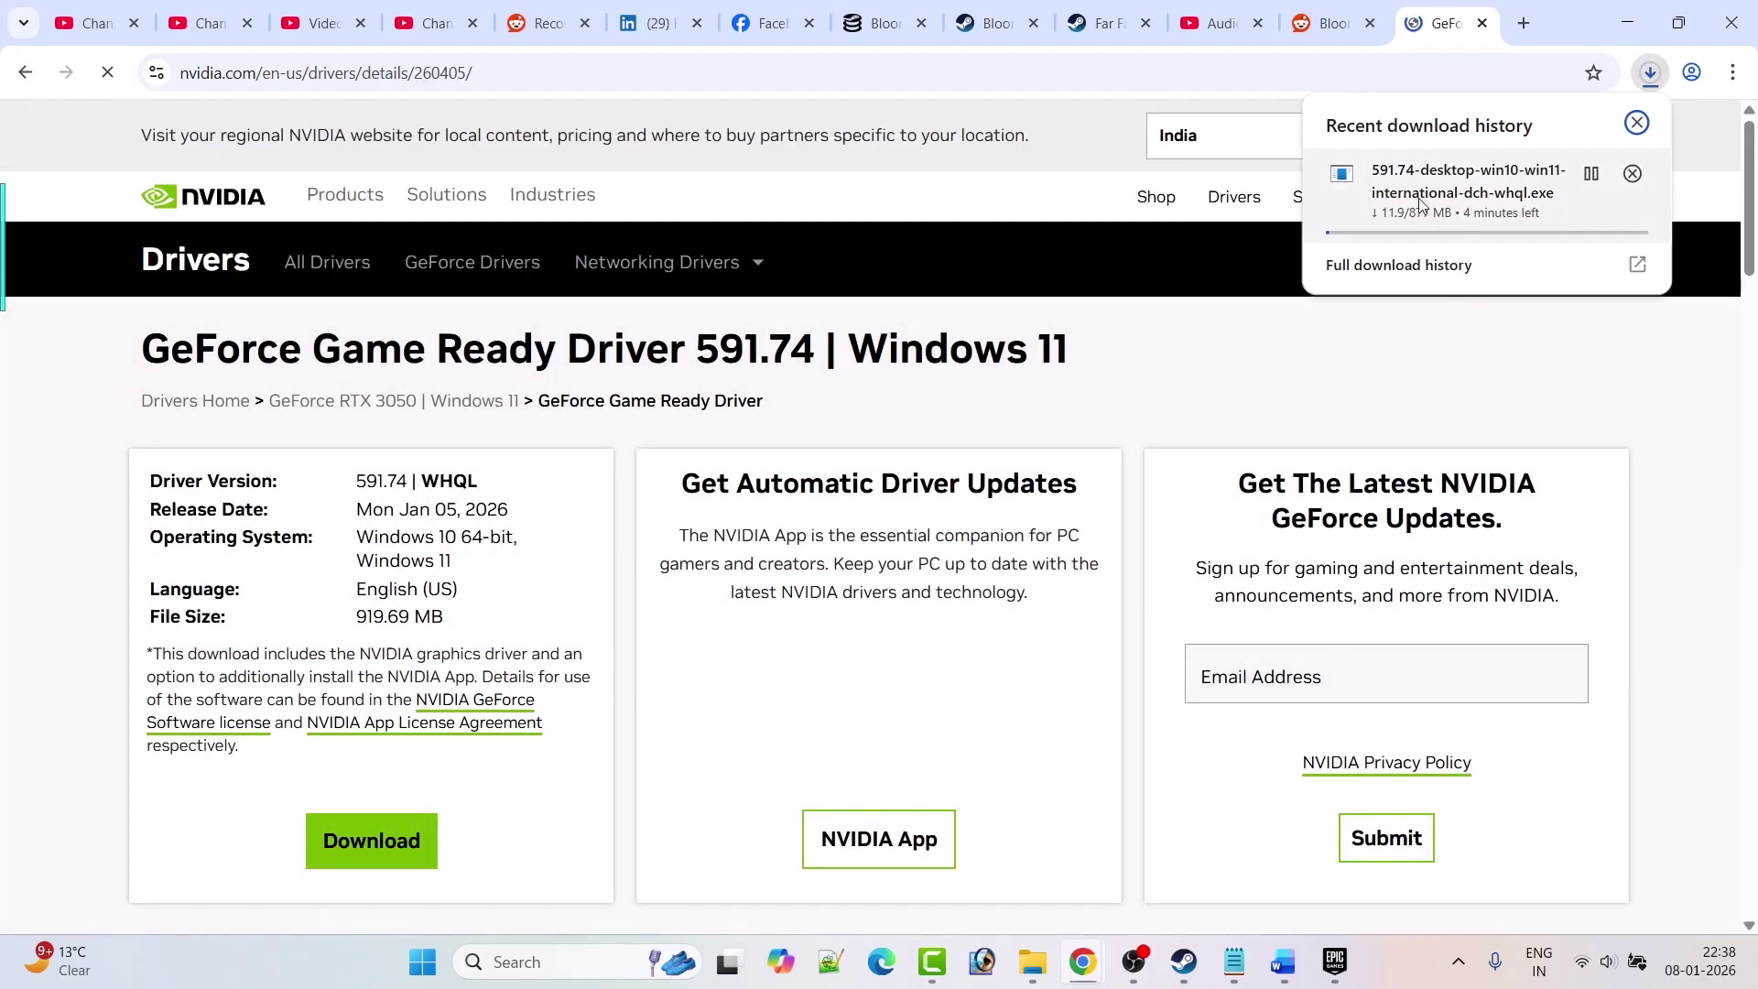
# Return to the Word document and review the NVIDIA clean installation instructions through to the Fix 3 section.
pyautogui.click(1283, 961)
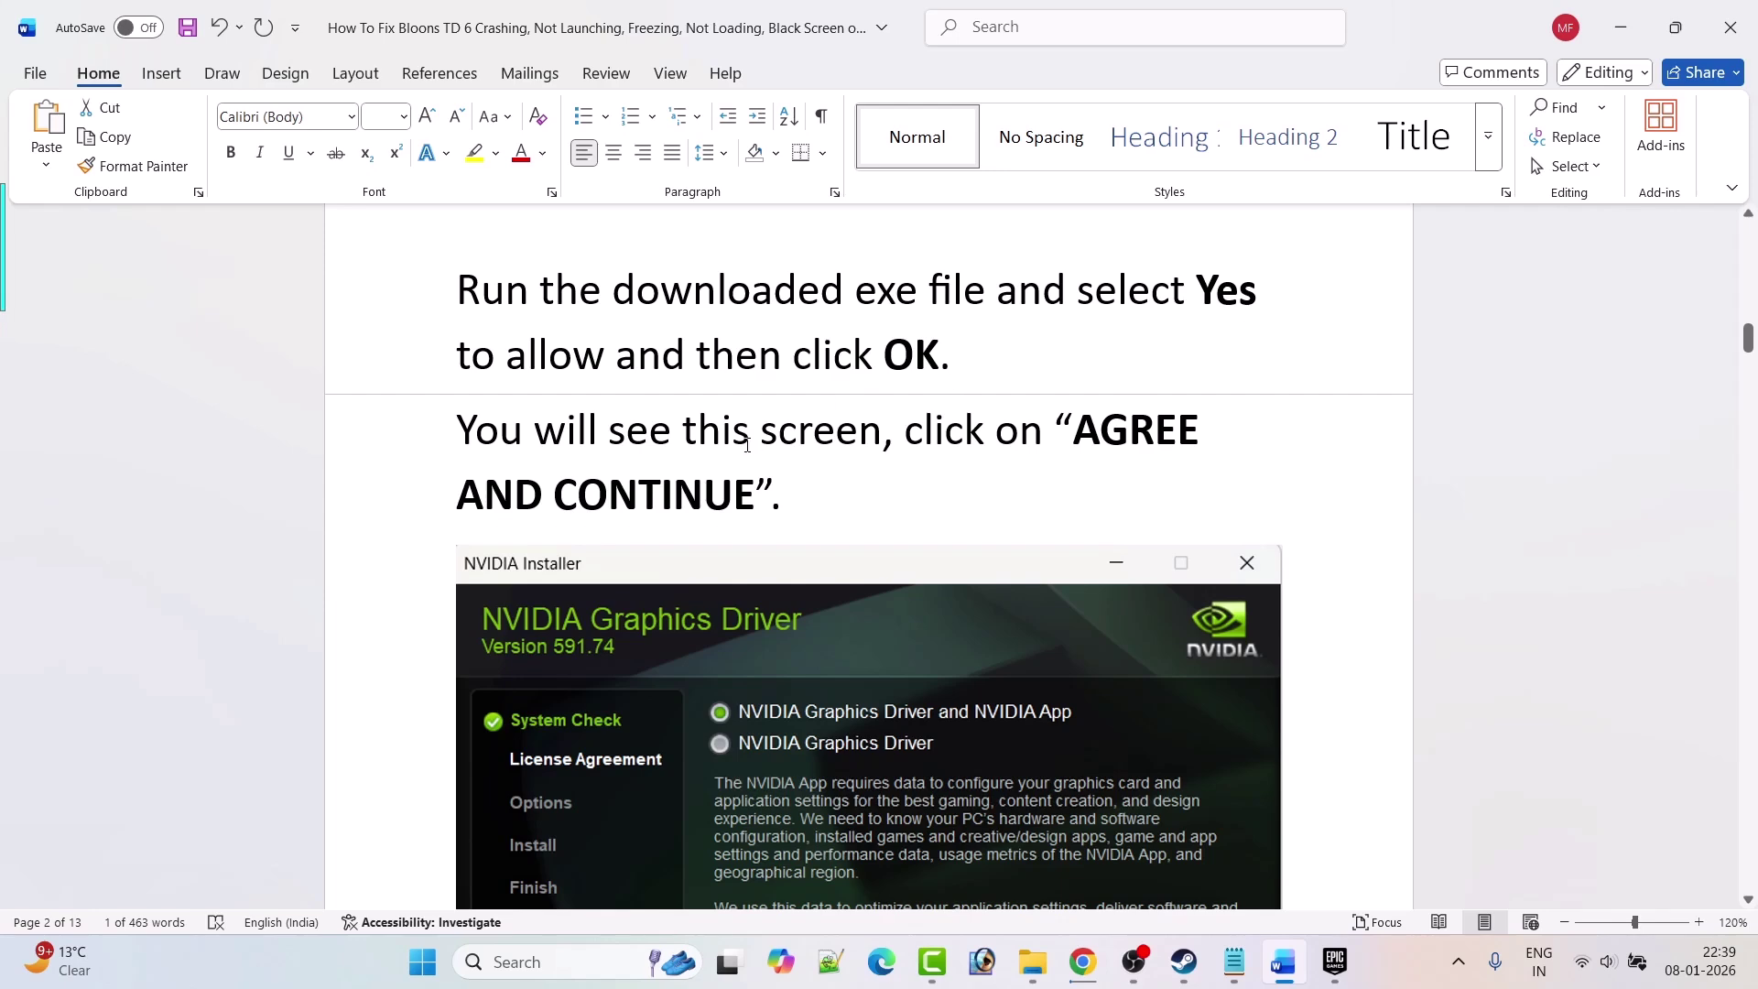
pyautogui.scroll(-8, 1122, 458)
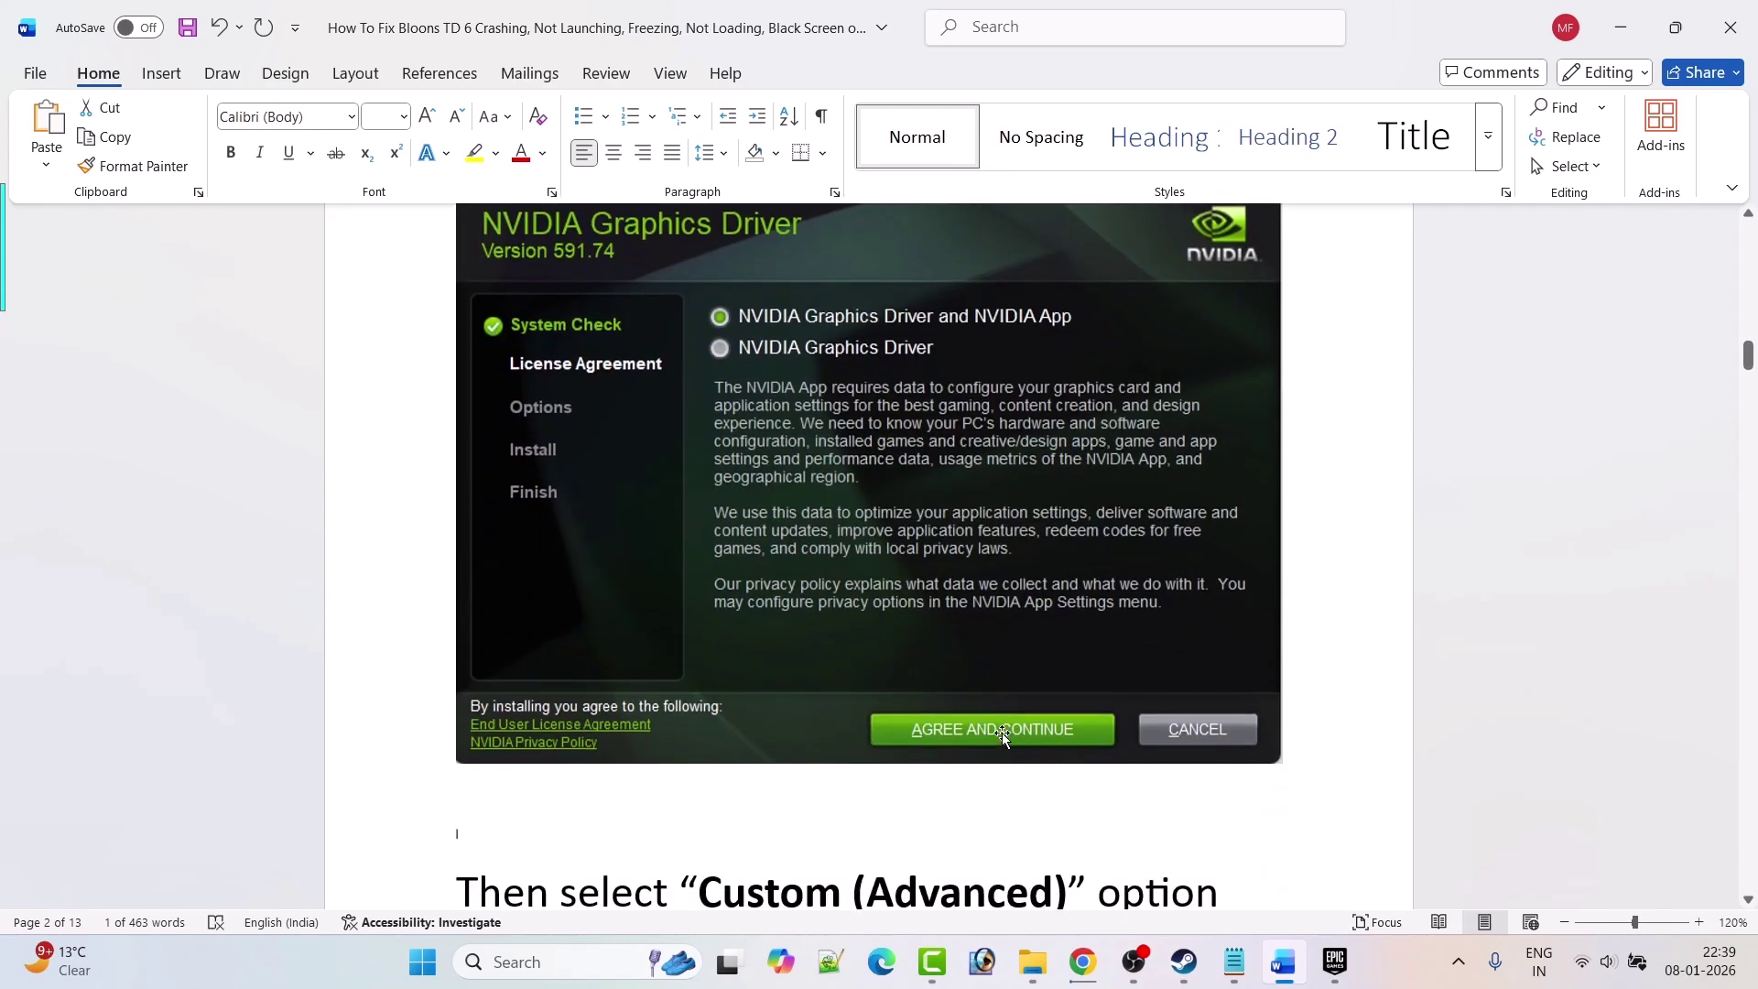
pyautogui.scroll(-4, 987, 679)
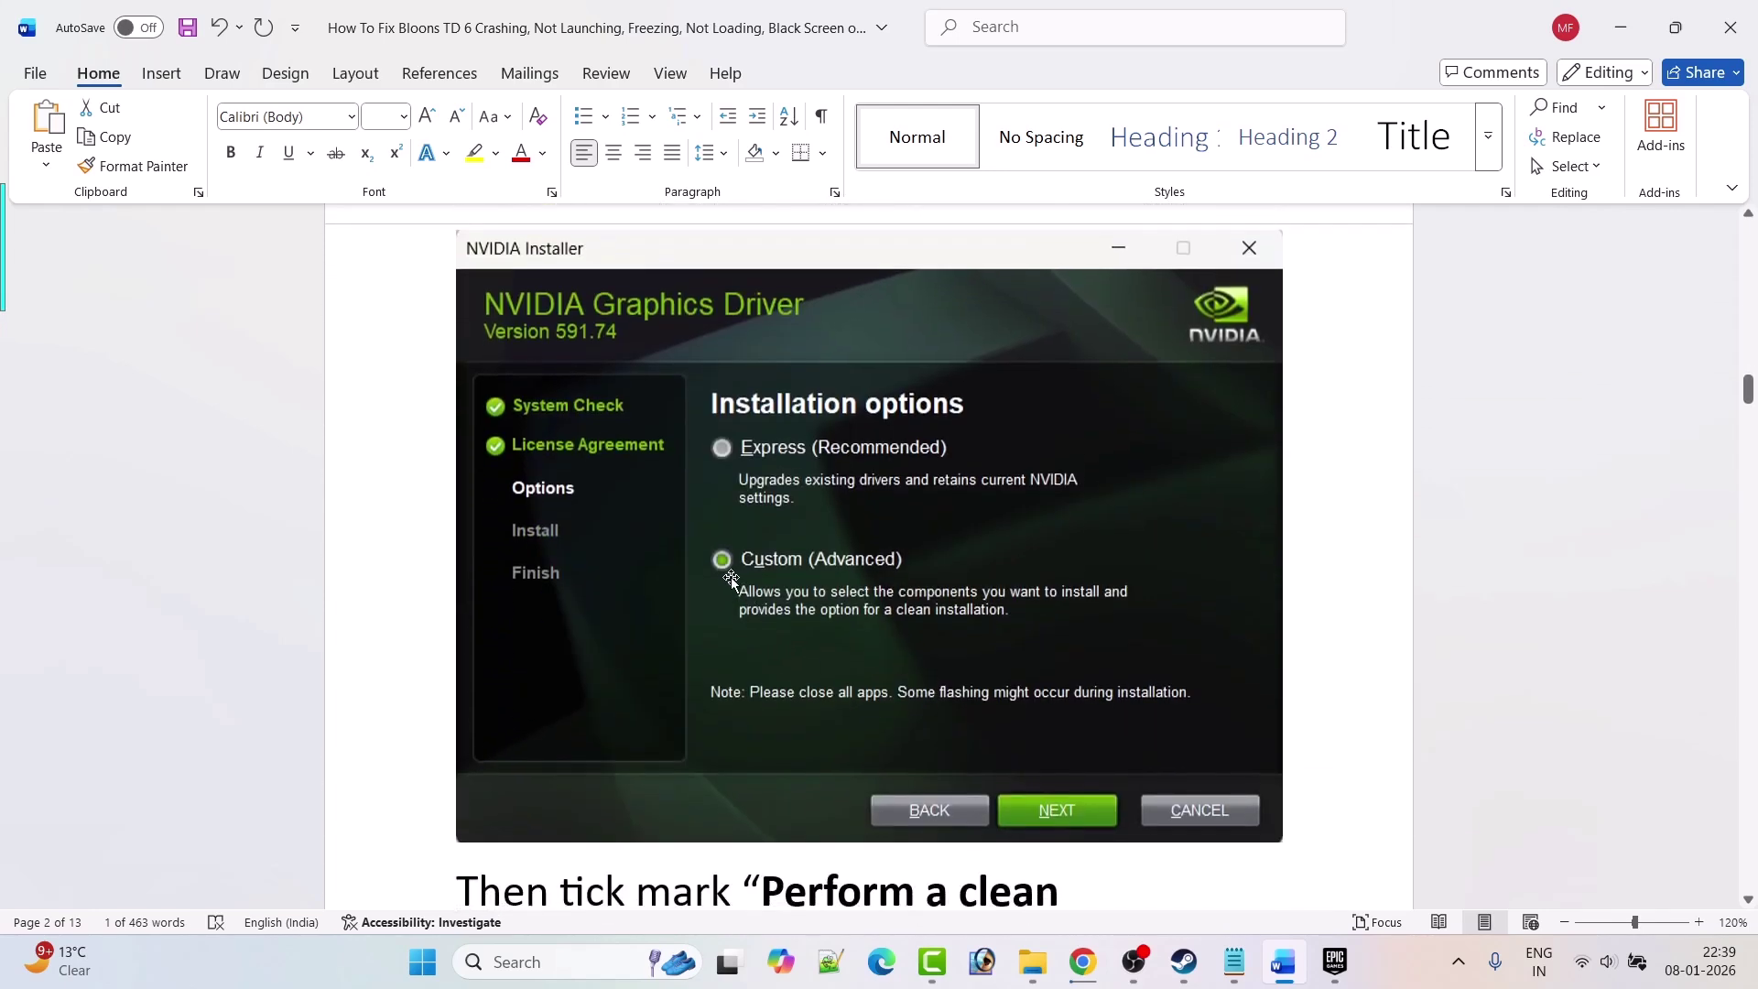
pyautogui.scroll(-10, 1047, 776)
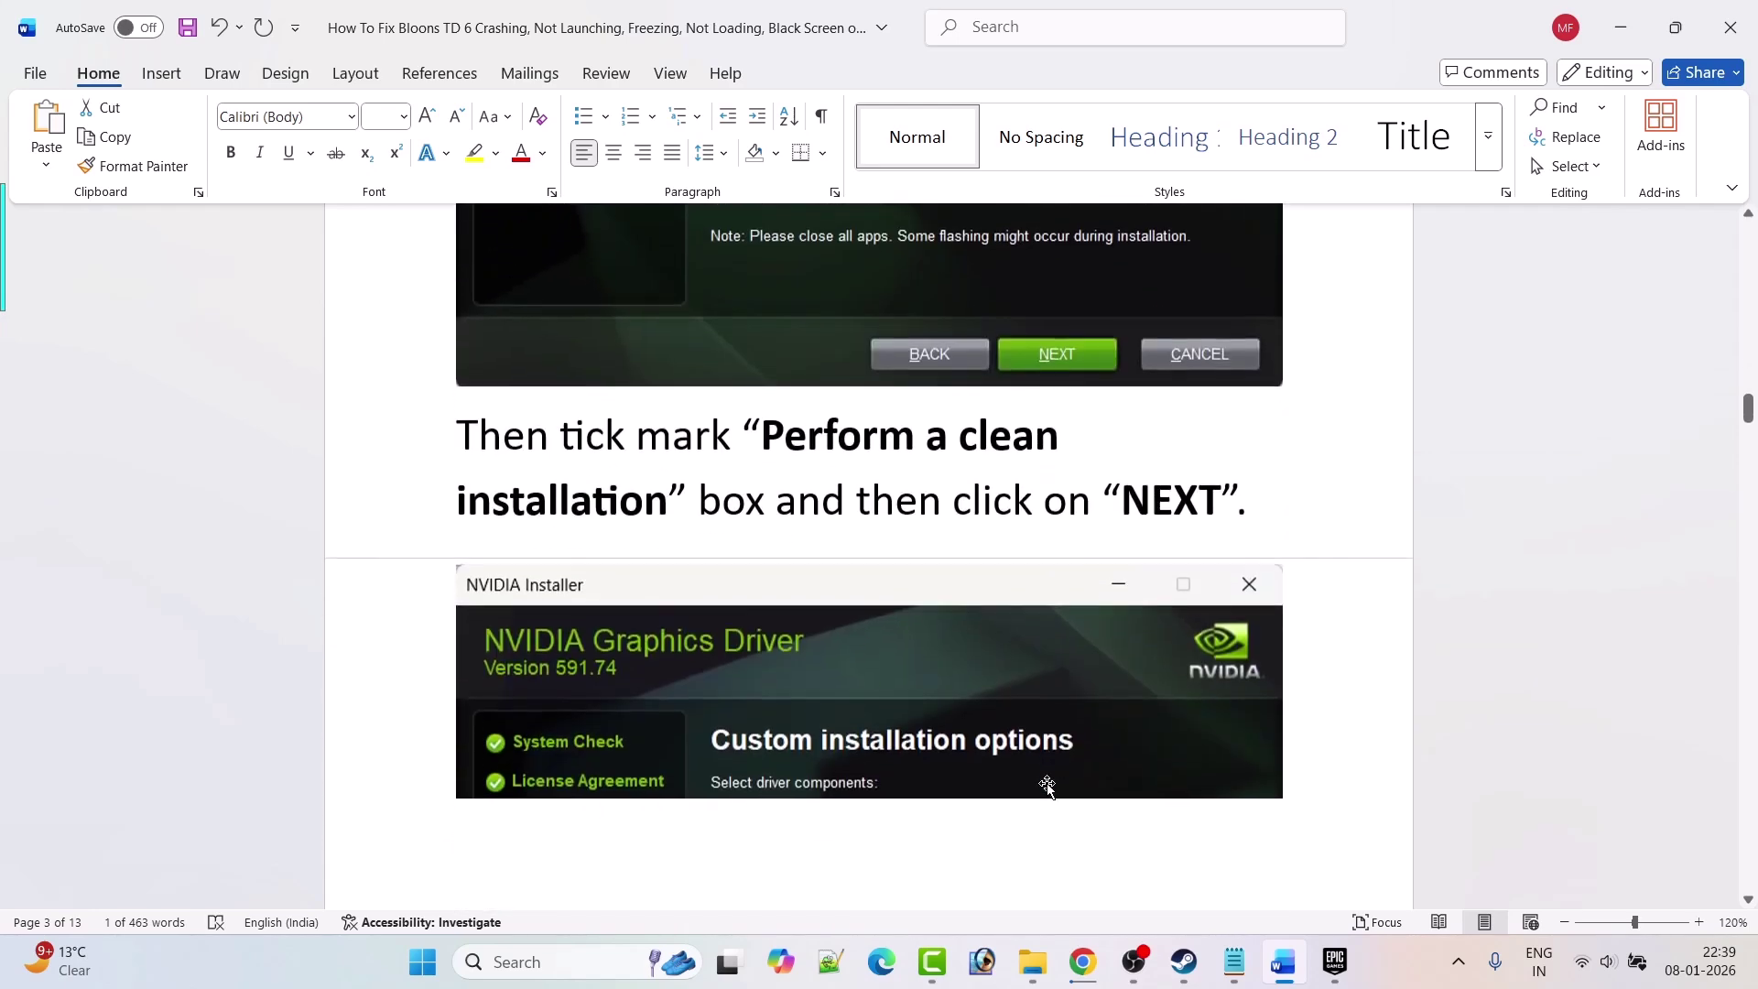
pyautogui.scroll(-1, 1047, 776)
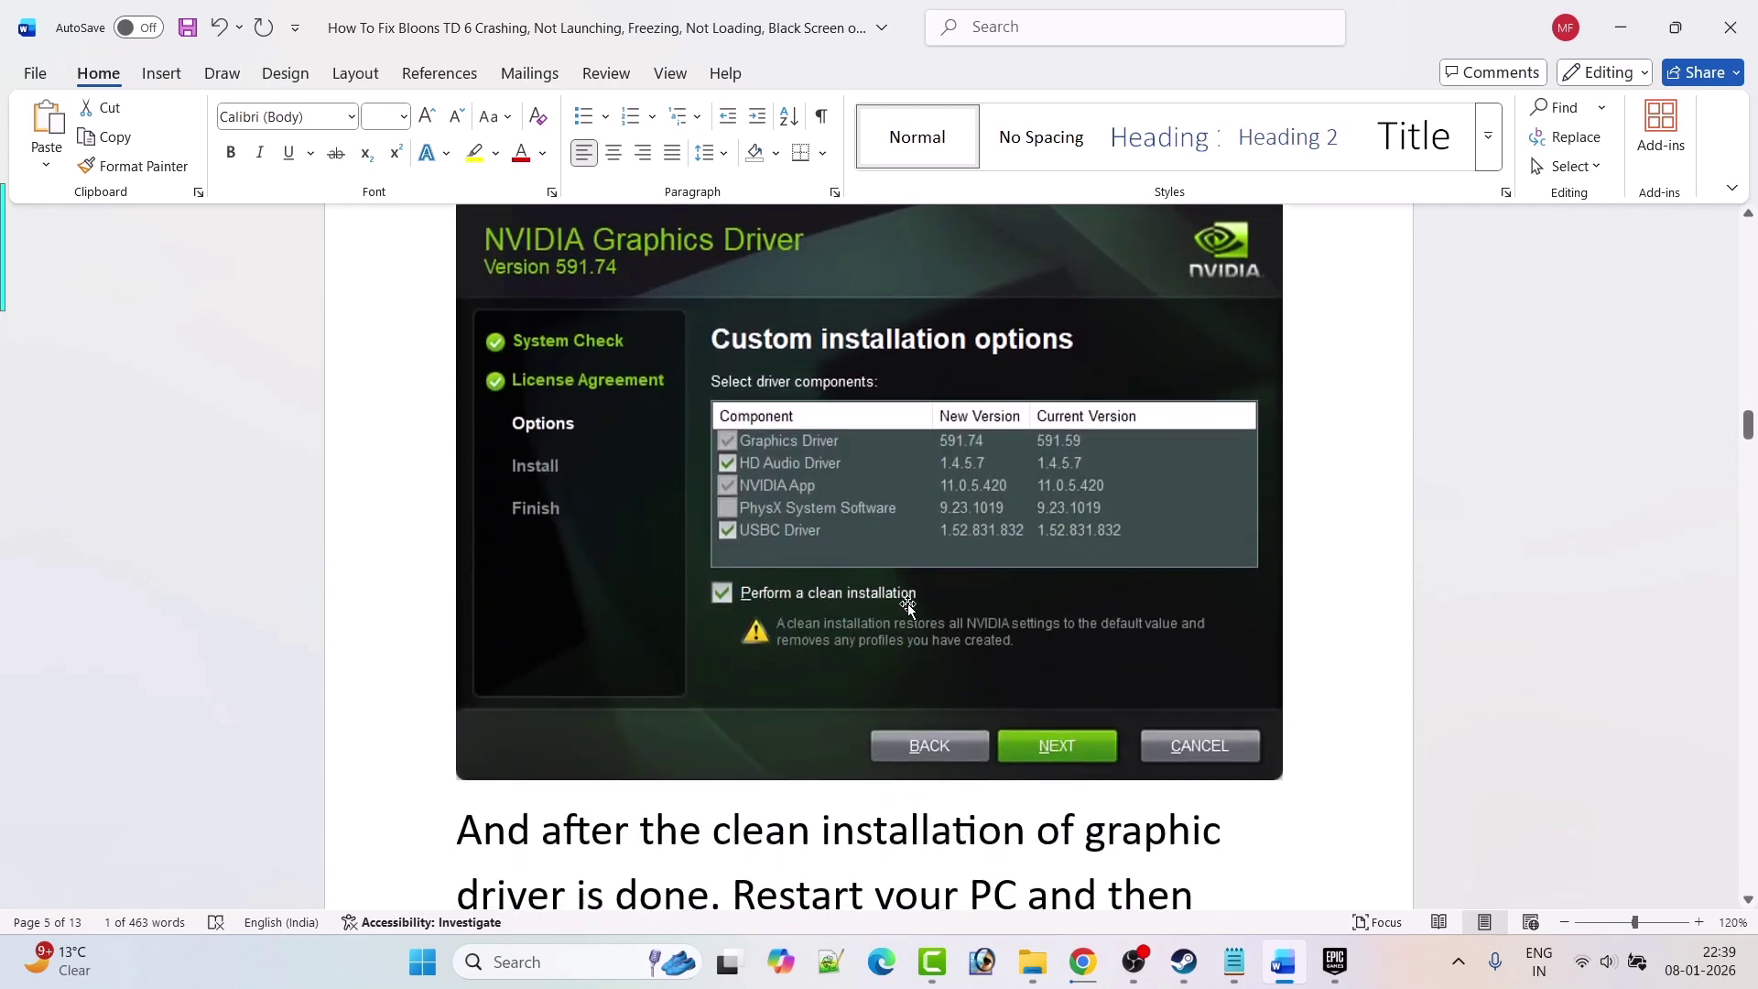
pyautogui.scroll(-5, 1079, 756)
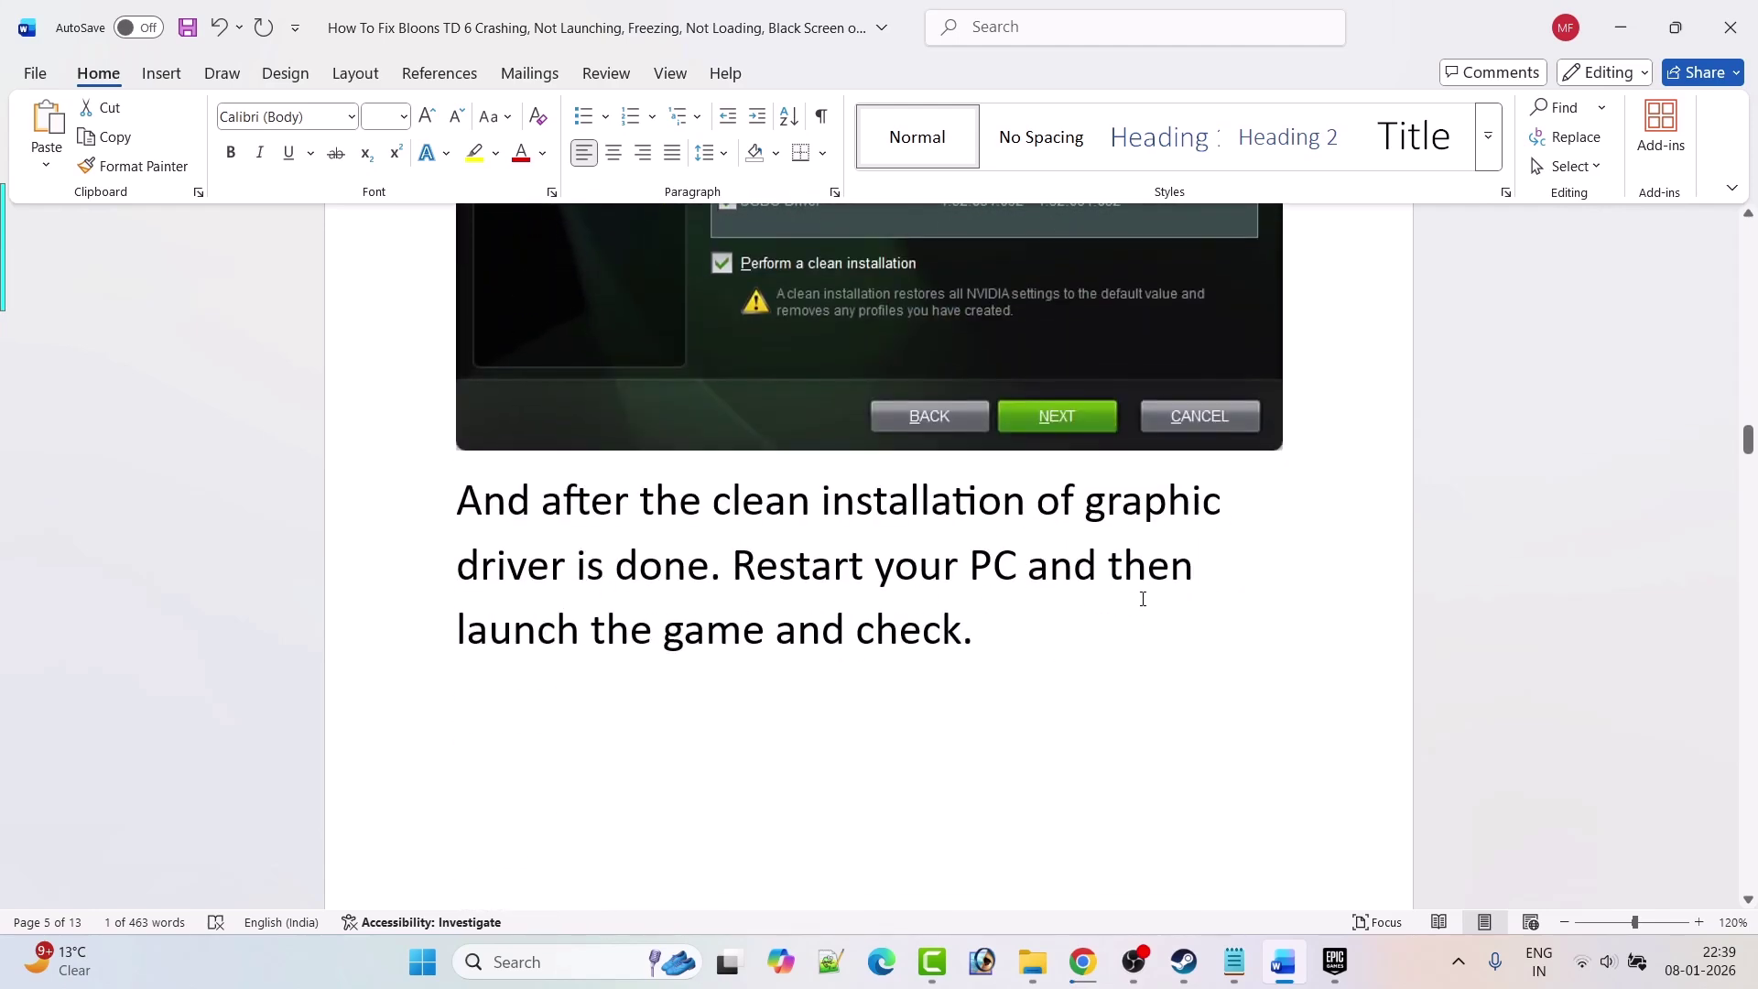
pyautogui.scroll(-12, 947, 664)
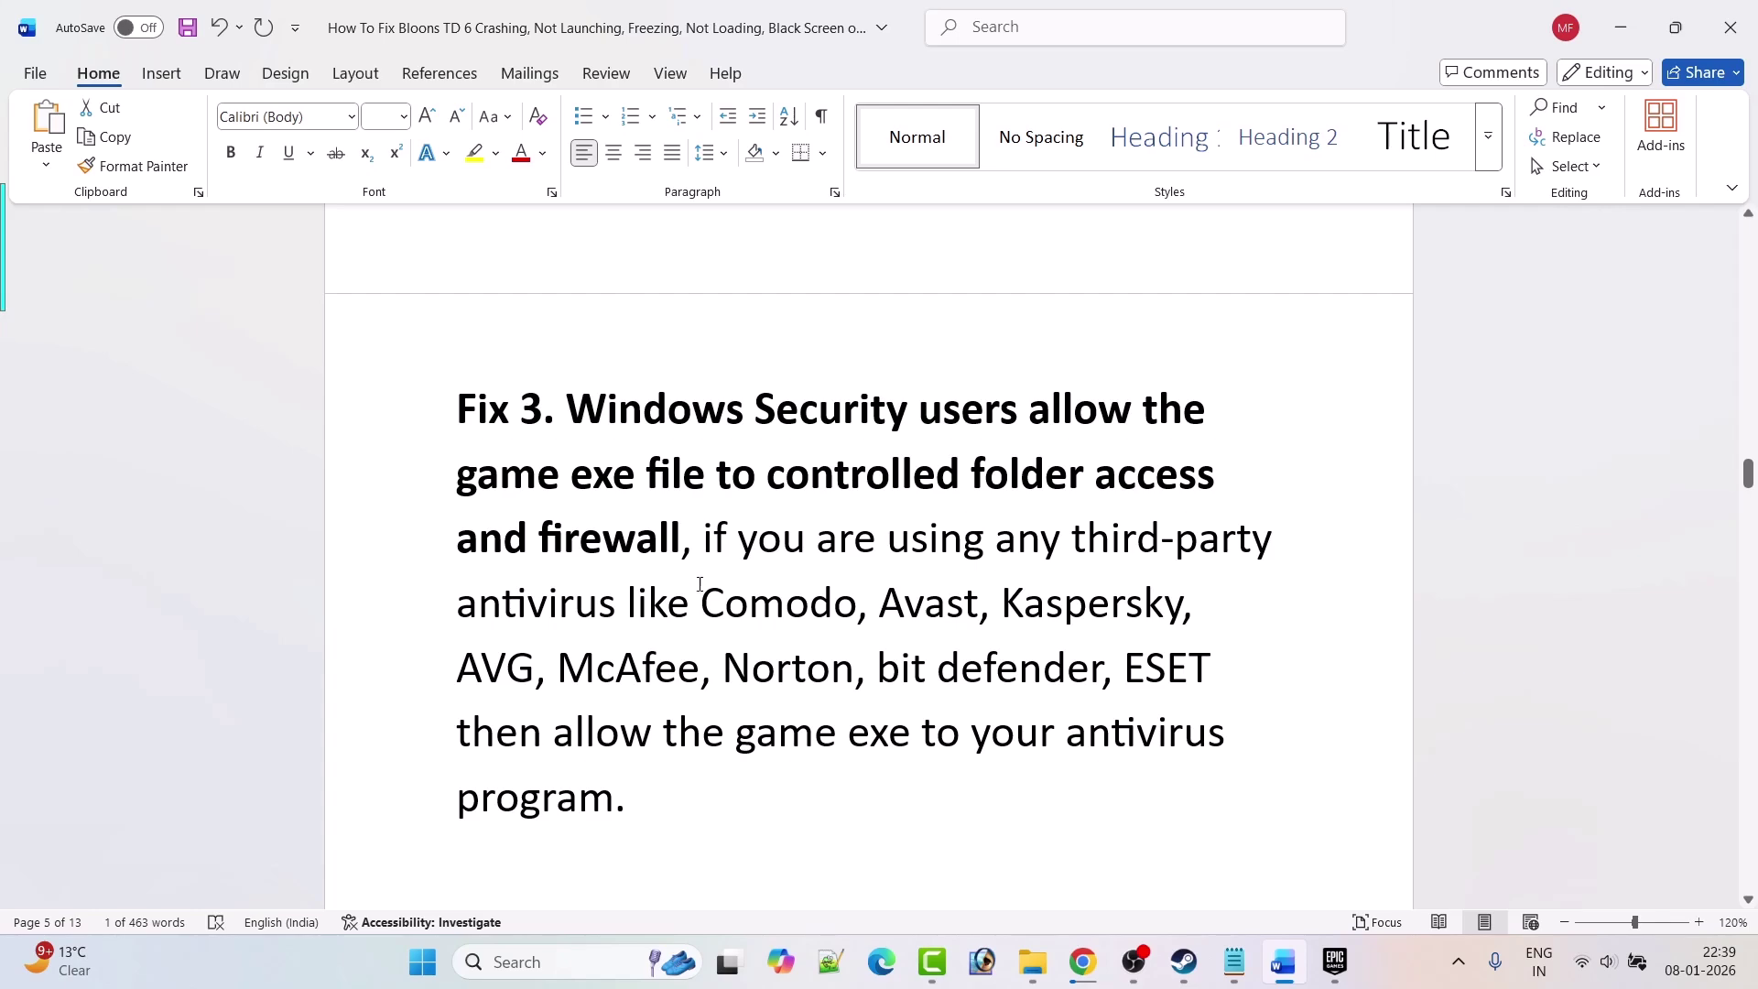
# Open Windows Security and go to the list of apps allowed through Controlled folder access under Ransomware protection.
pyautogui.click(554, 959)
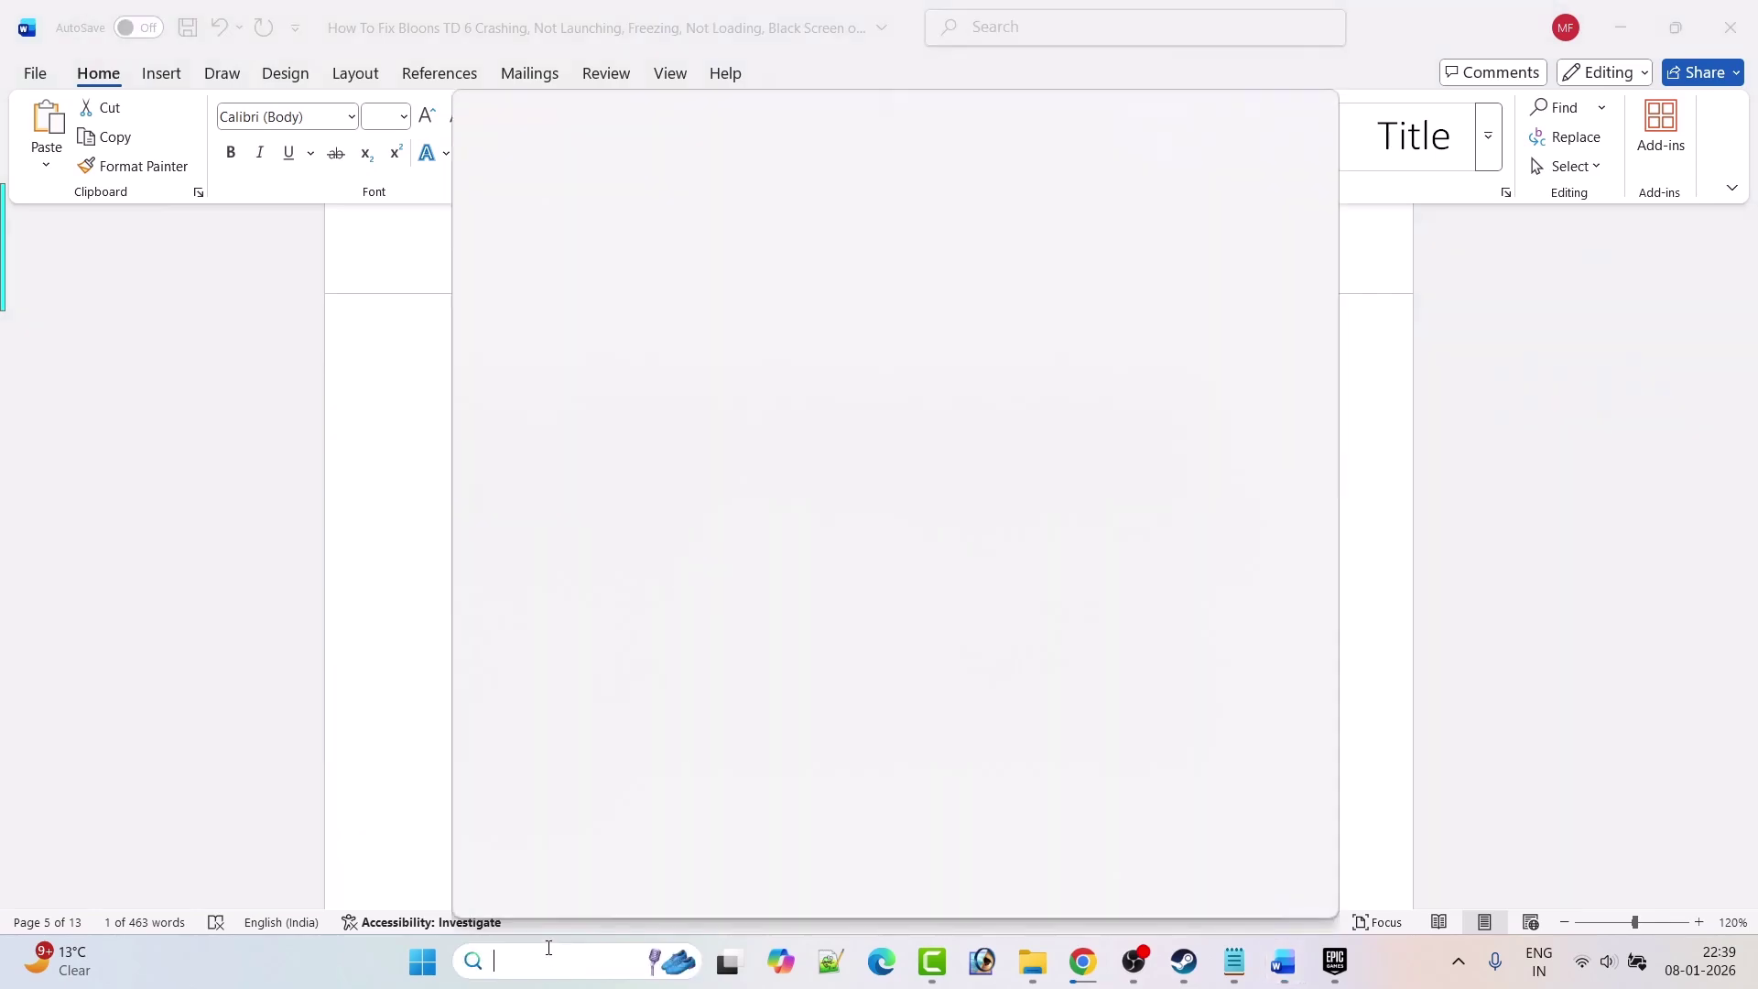
pyautogui.write('windows se')
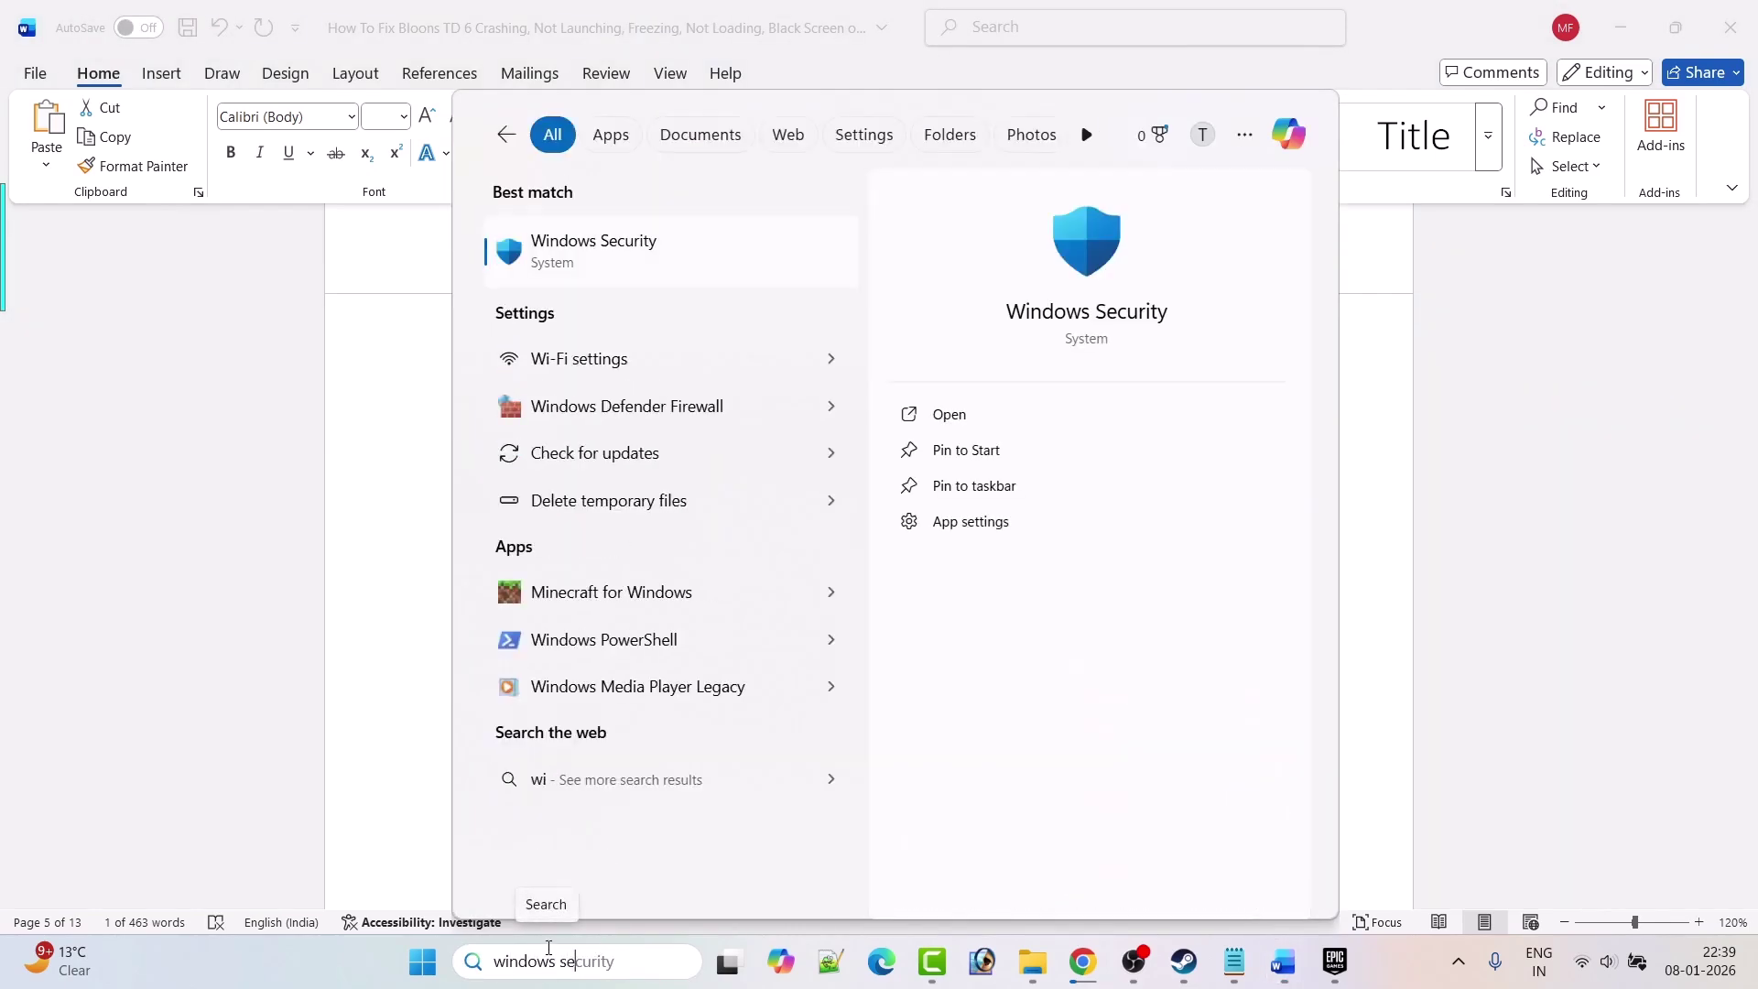
pyautogui.click(1023, 417)
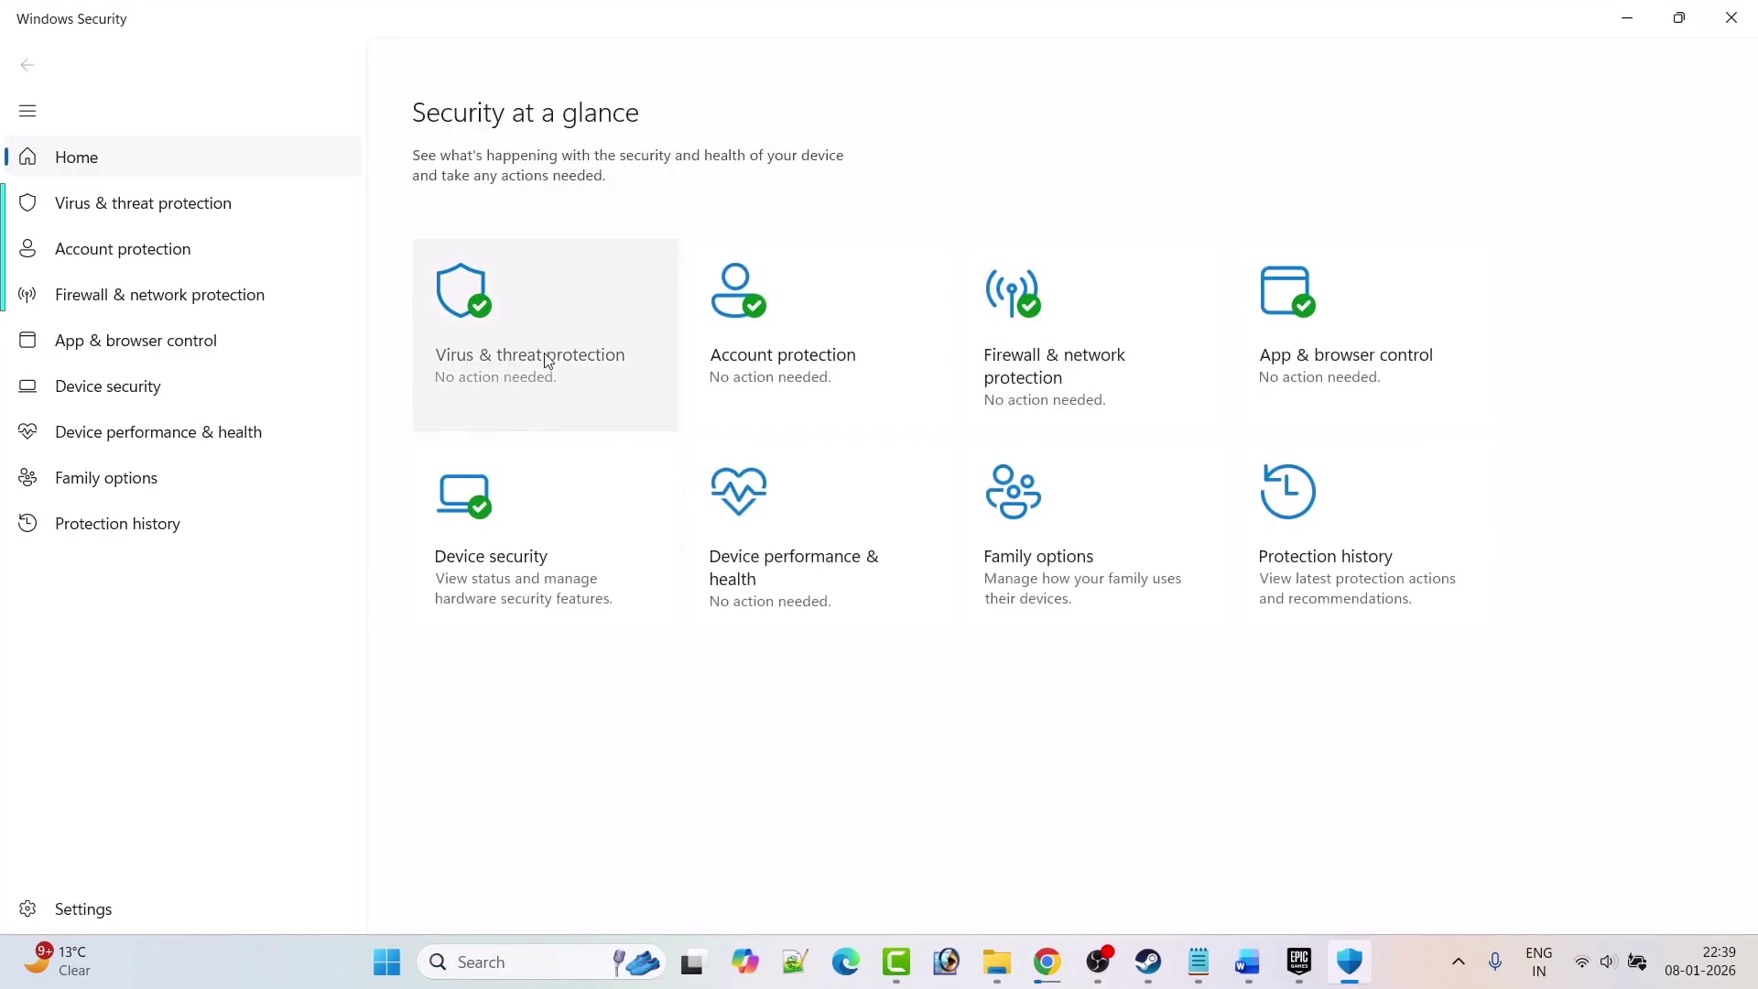
pyautogui.click(532, 362)
pyautogui.scroll(-3, 534, 364)
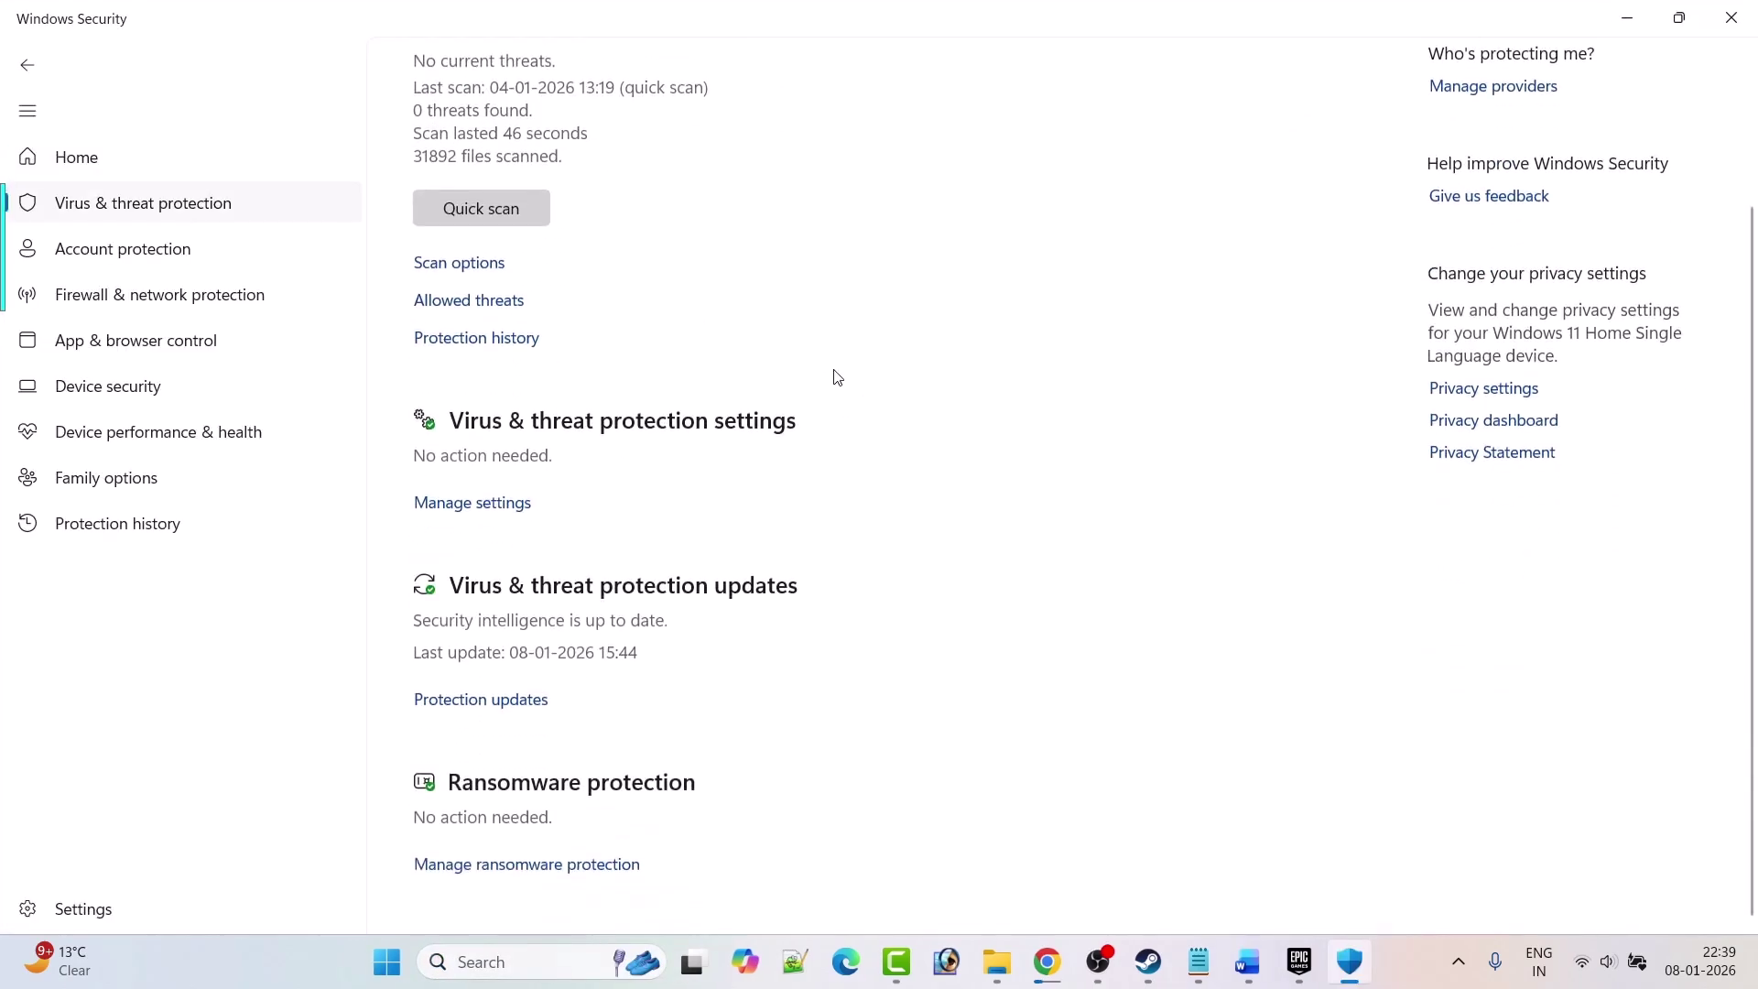
pyautogui.click(500, 876)
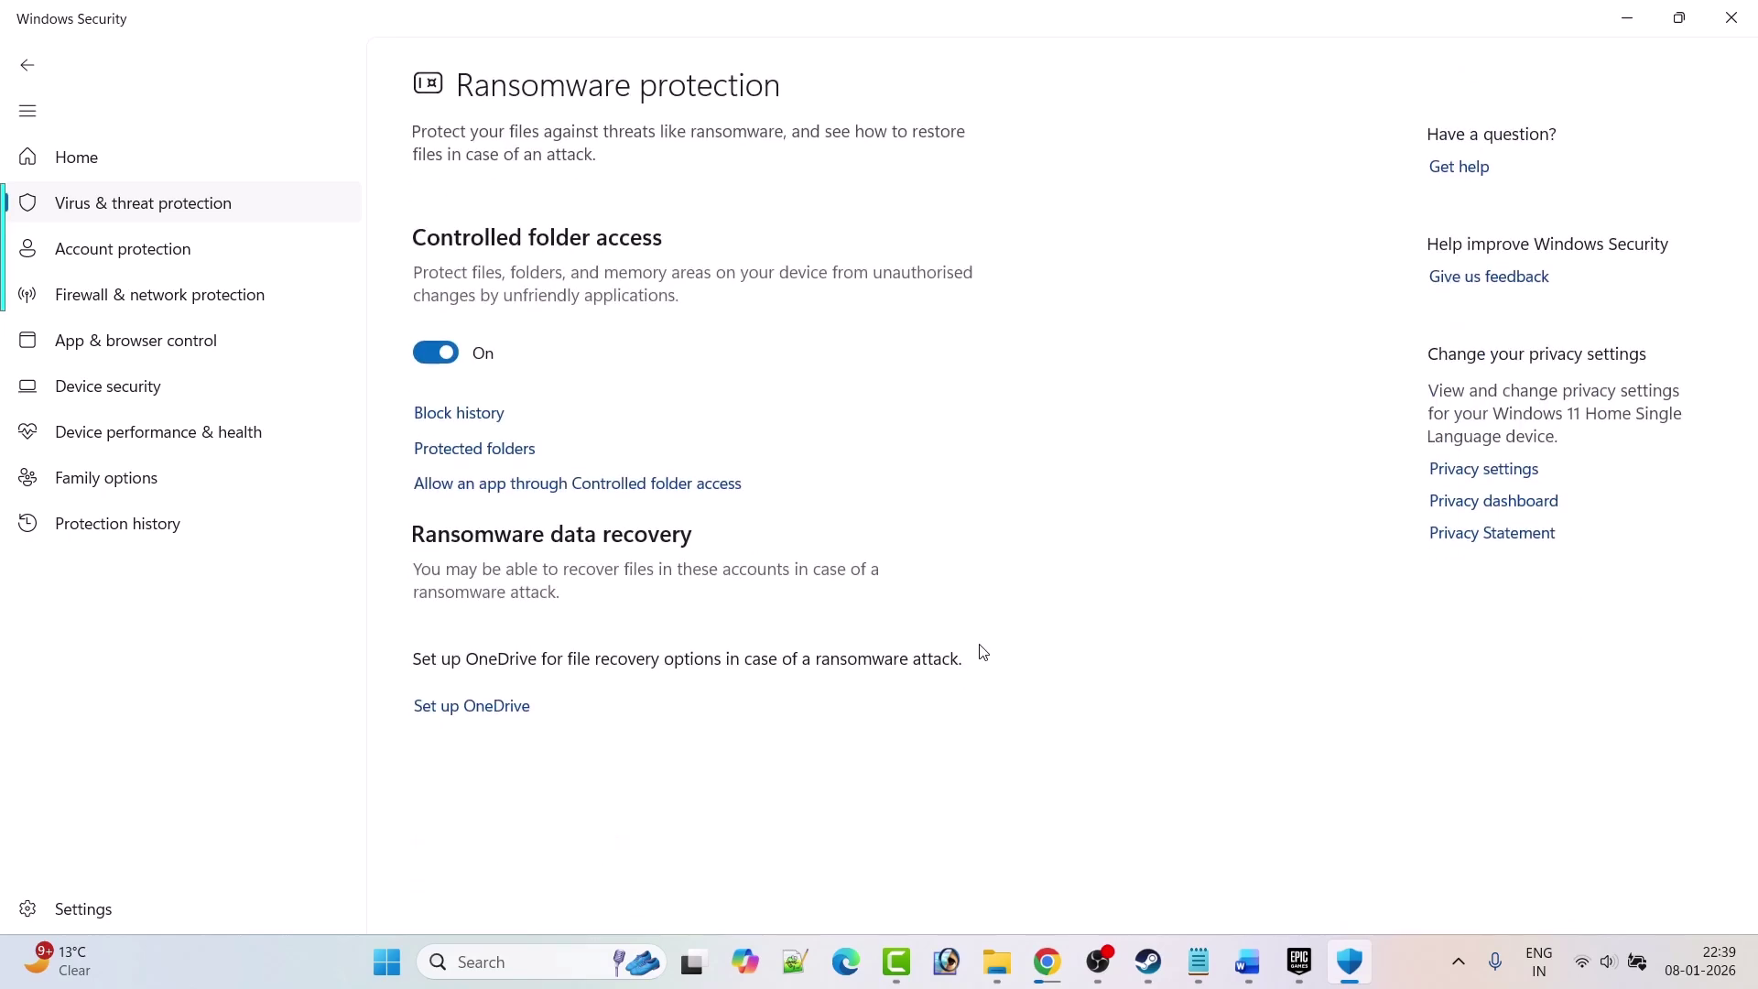
pyautogui.click(632, 487)
pyautogui.scroll(-3, 769, 678)
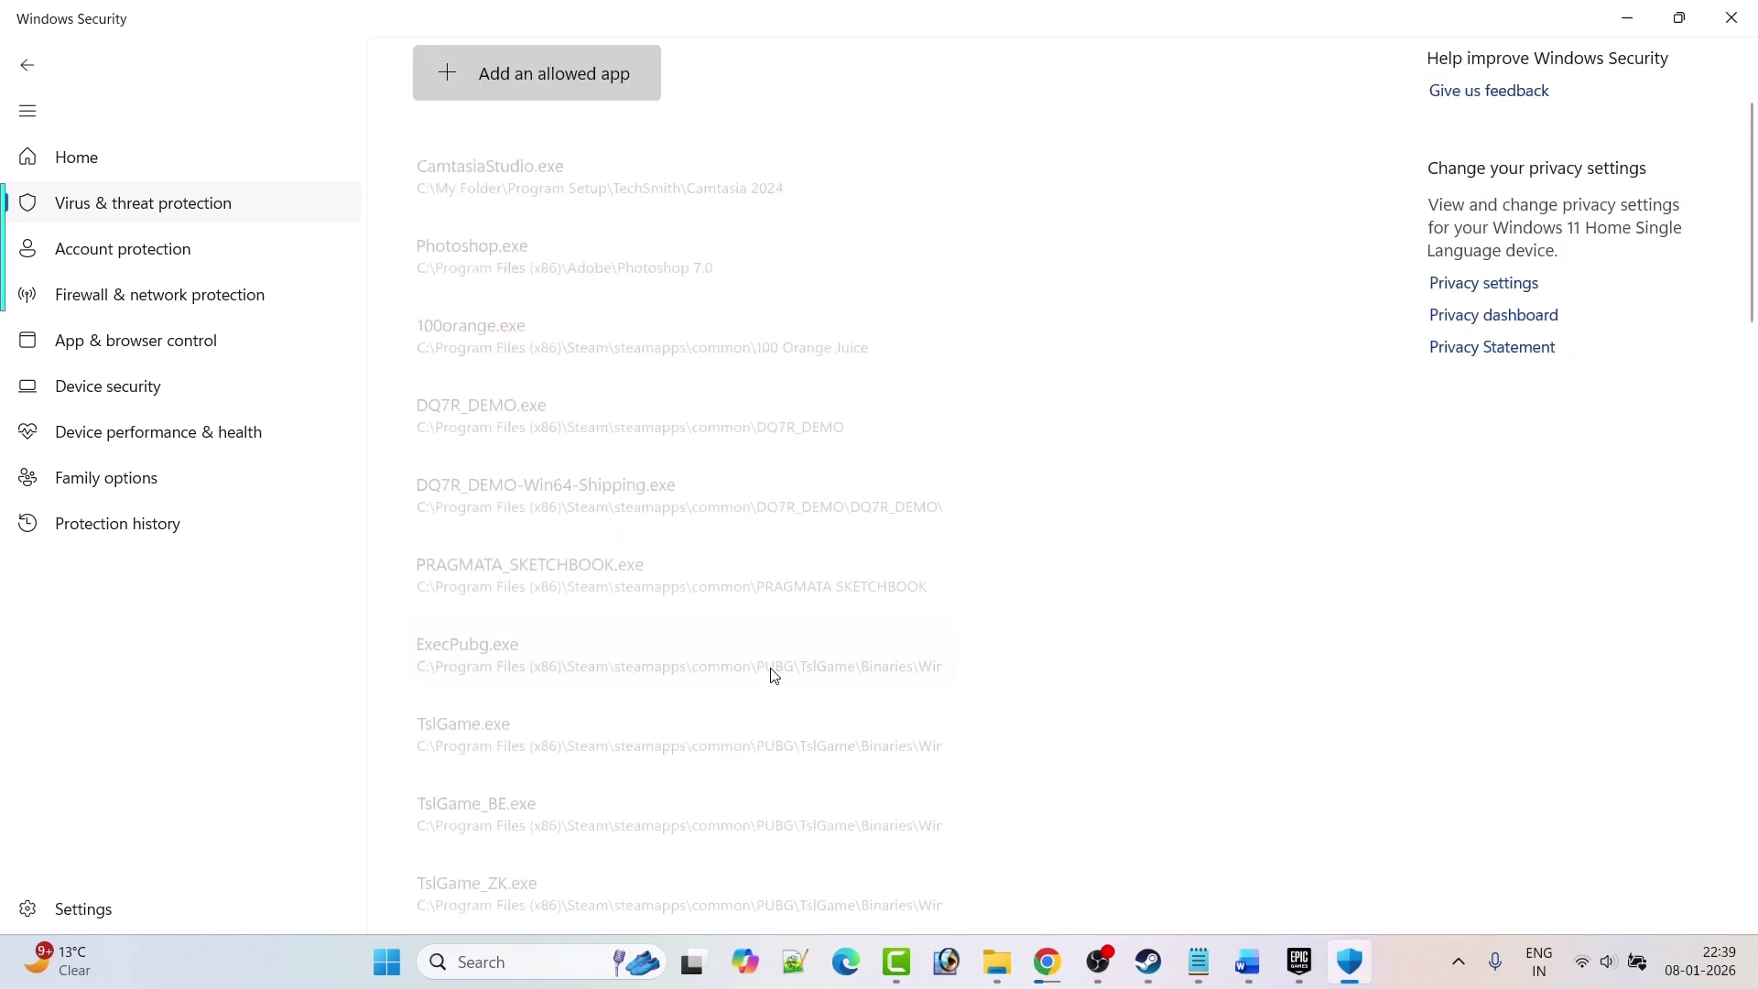
# Start adding an allowed app to Controlled folder access by browsing all apps, and go up to the C: drive.
pyautogui.click(451, 72)
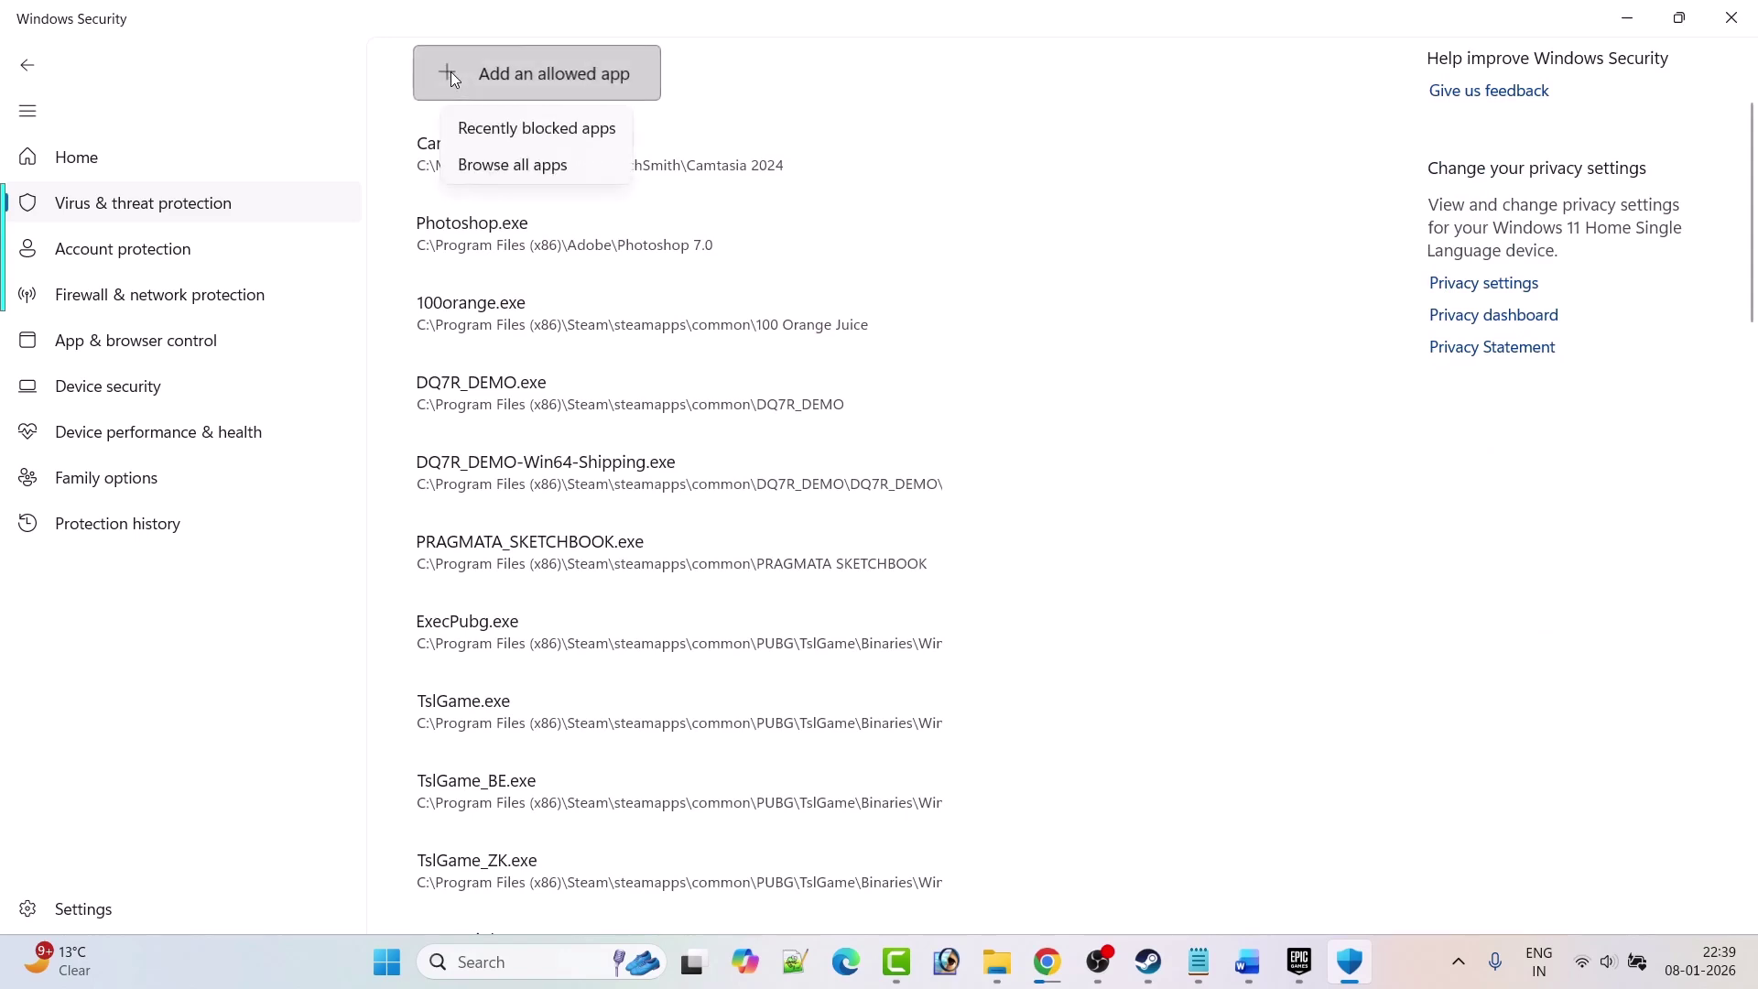
pyautogui.click(510, 165)
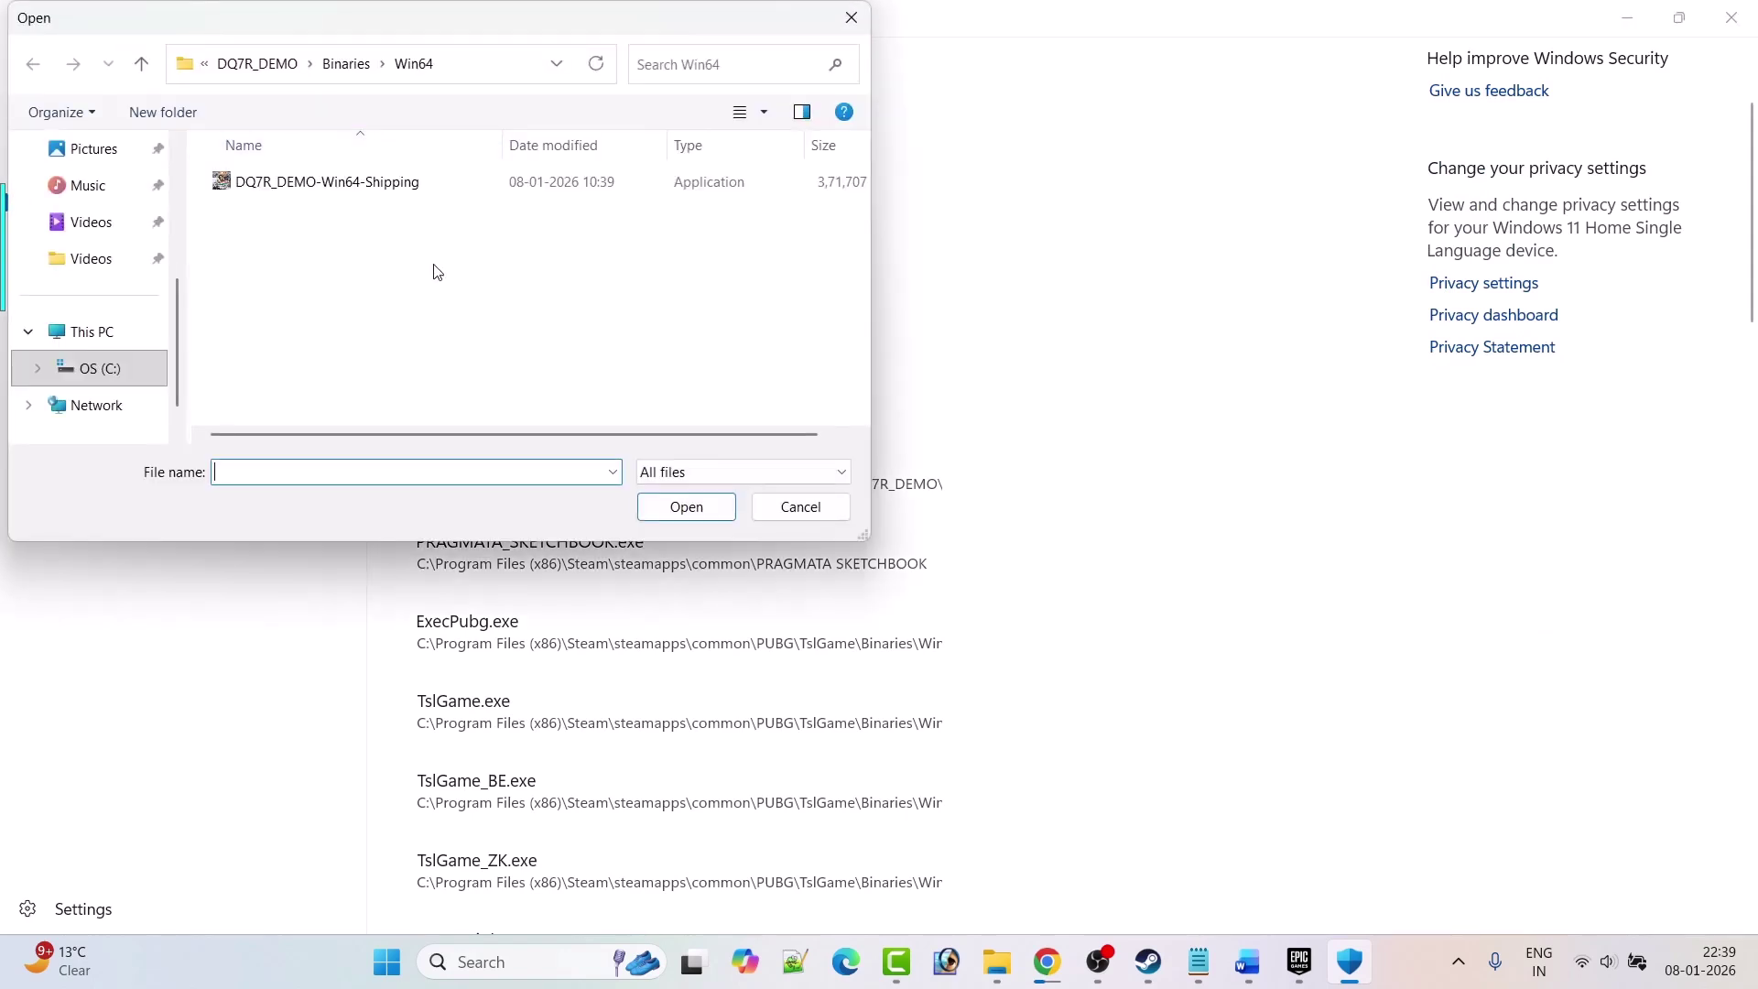
pyautogui.click(272, 77)
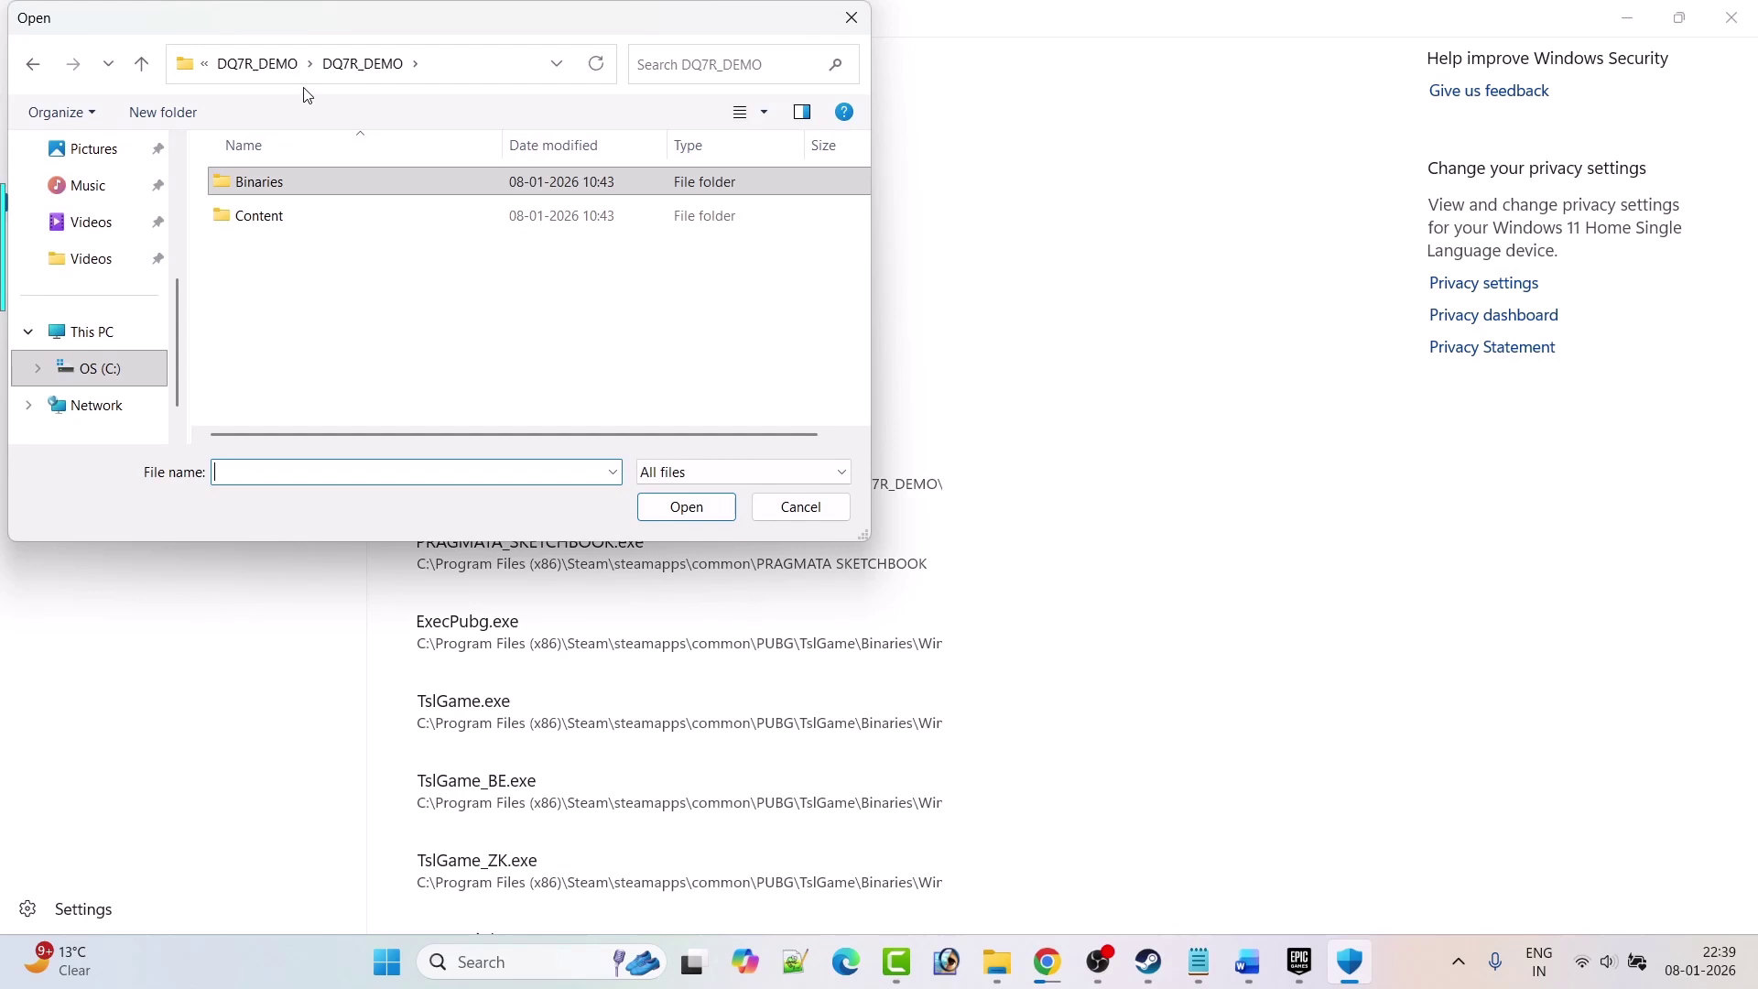
pyautogui.click(258, 64)
pyautogui.click(251, 66)
pyautogui.click(251, 67)
pyautogui.click(254, 73)
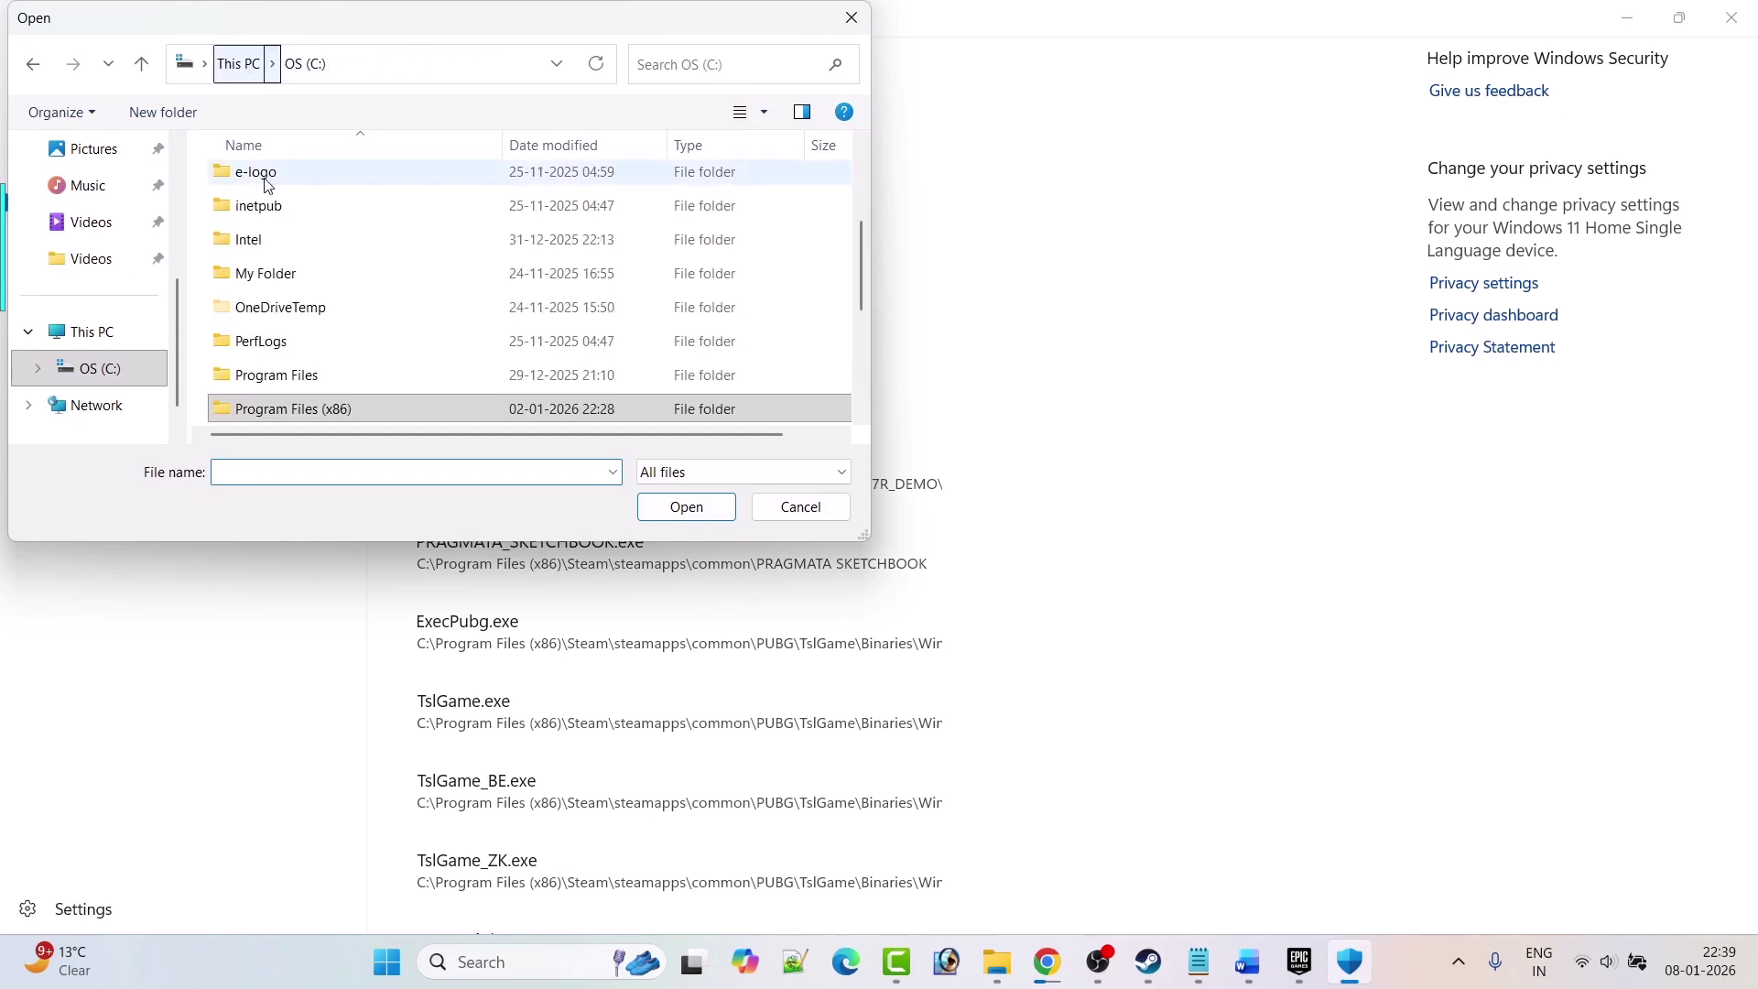
# Add the BloonsTD6 application from C:\Program Files\Epic Games\BloonsTD6 to the apps allowed through Controlled folder access.
pyautogui.scroll(-1, 361, 271)
pyautogui.click(295, 274)
pyautogui.doubleClick(295, 275)
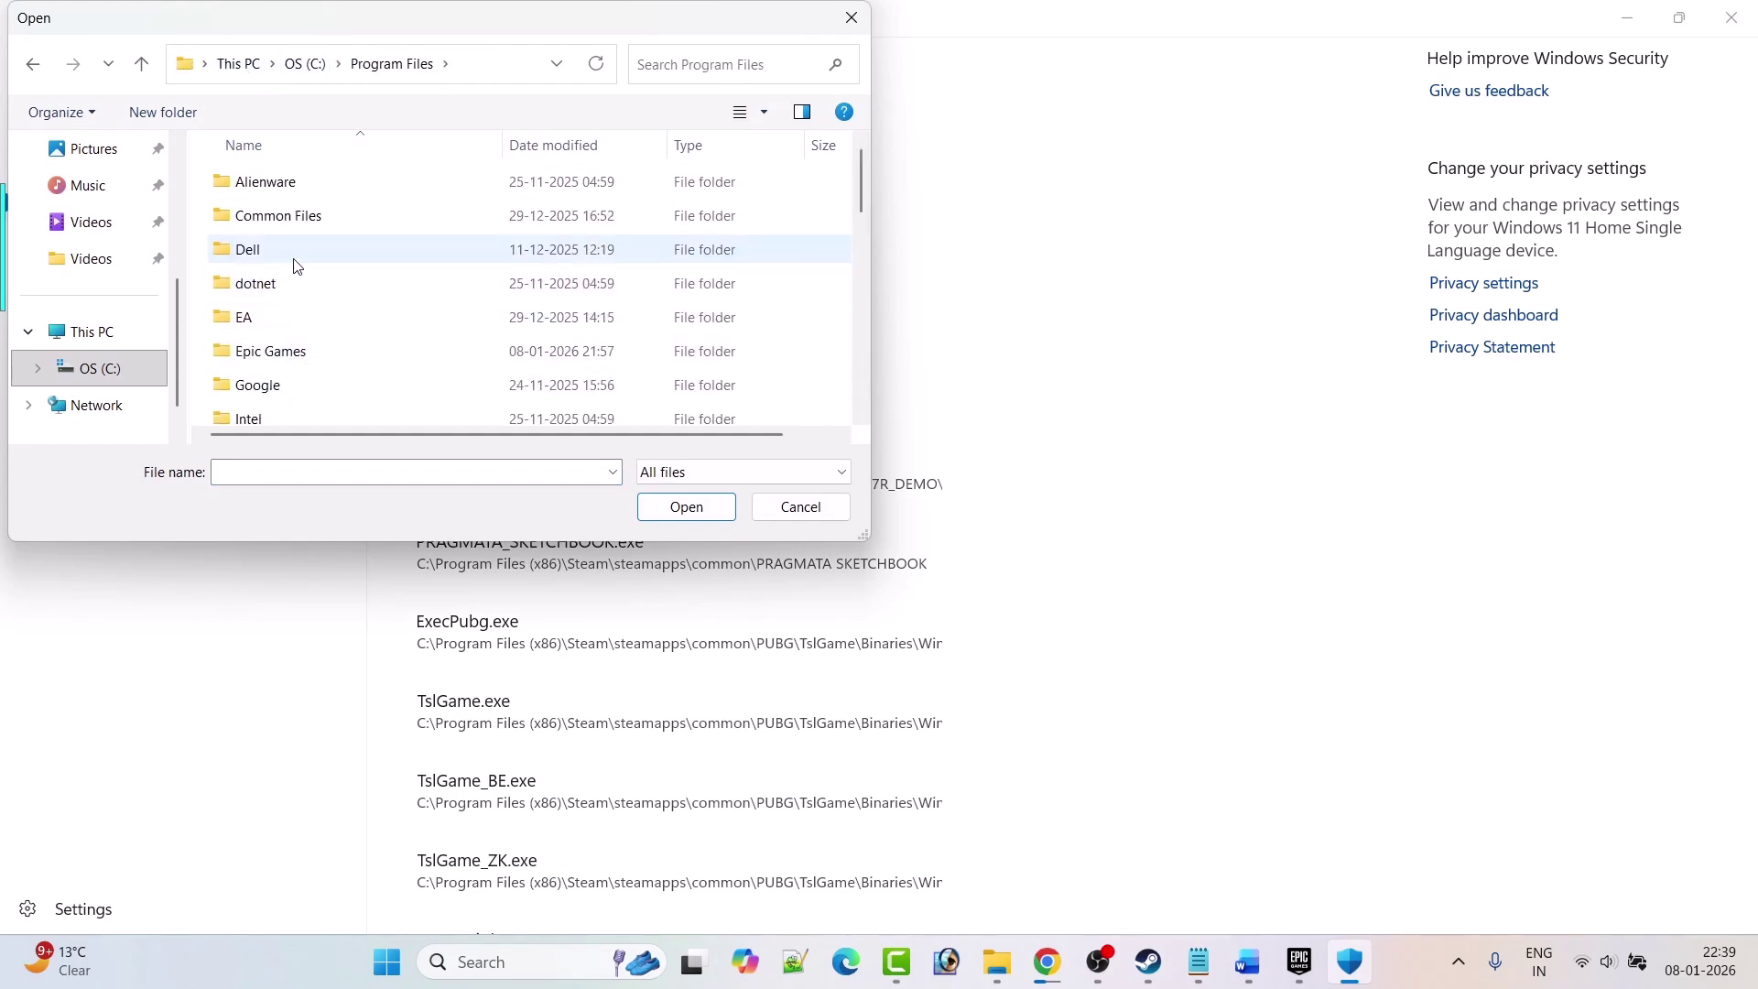
pyautogui.scroll(-2, 299, 270)
pyautogui.doubleClick(293, 187)
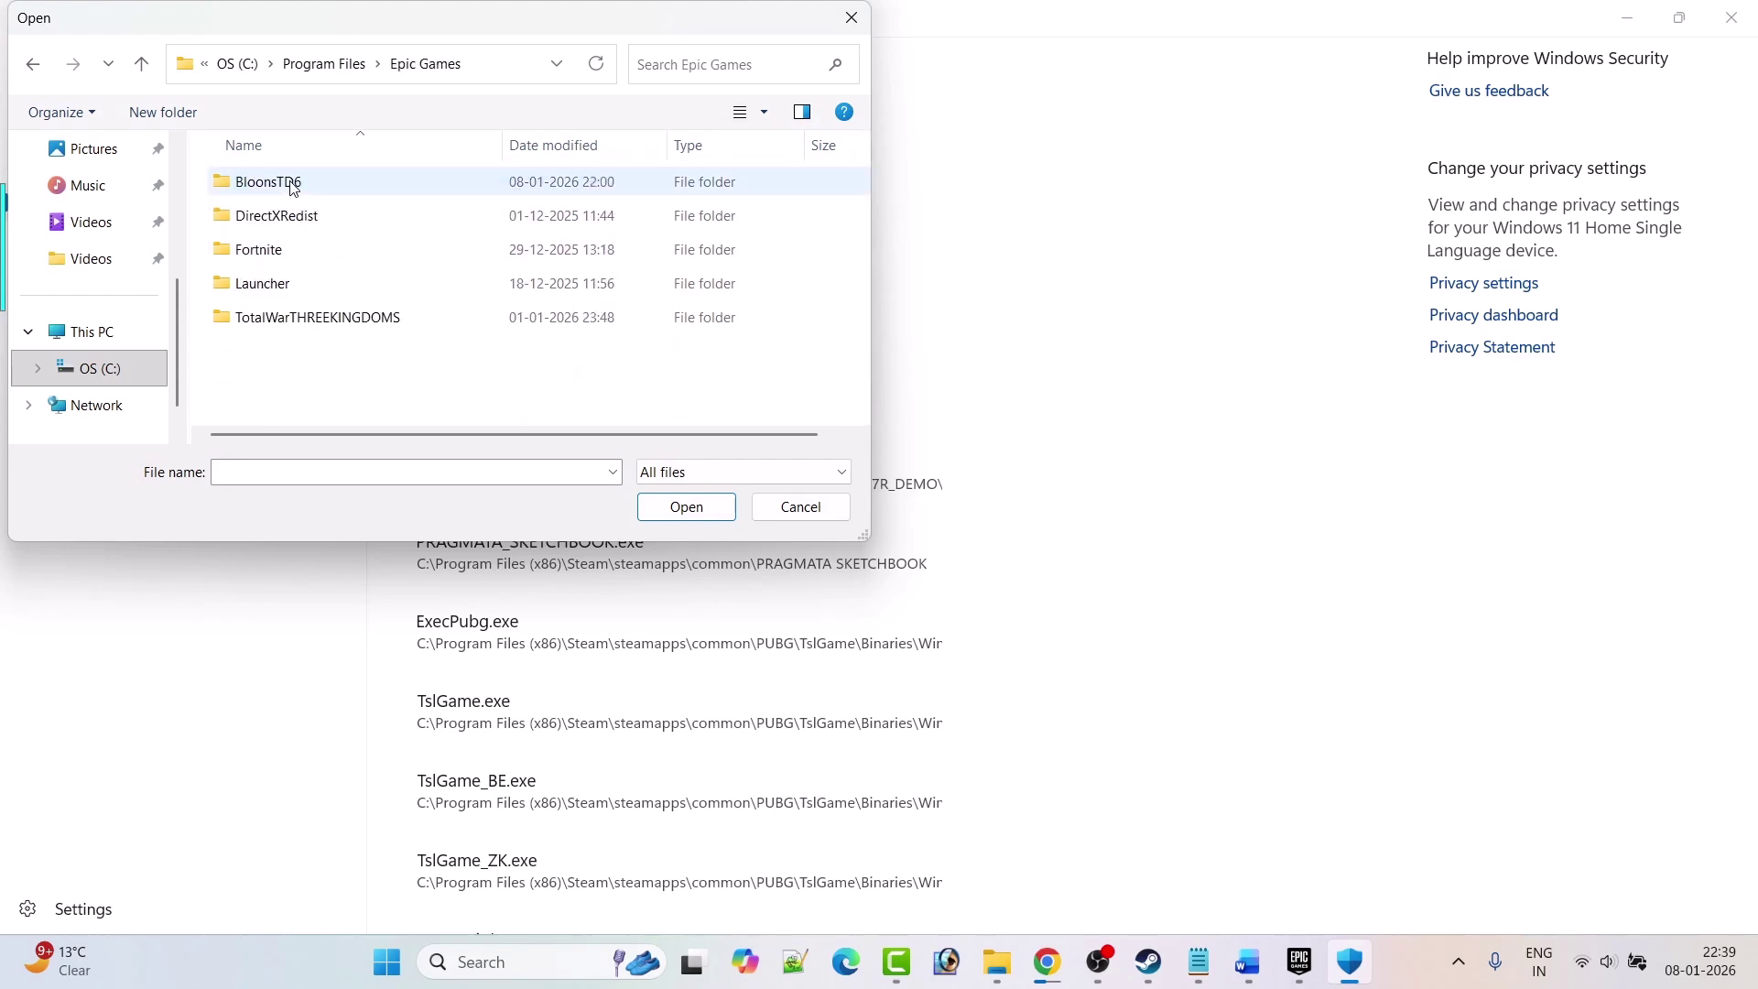
pyautogui.click(306, 183)
pyautogui.doubleClick(307, 183)
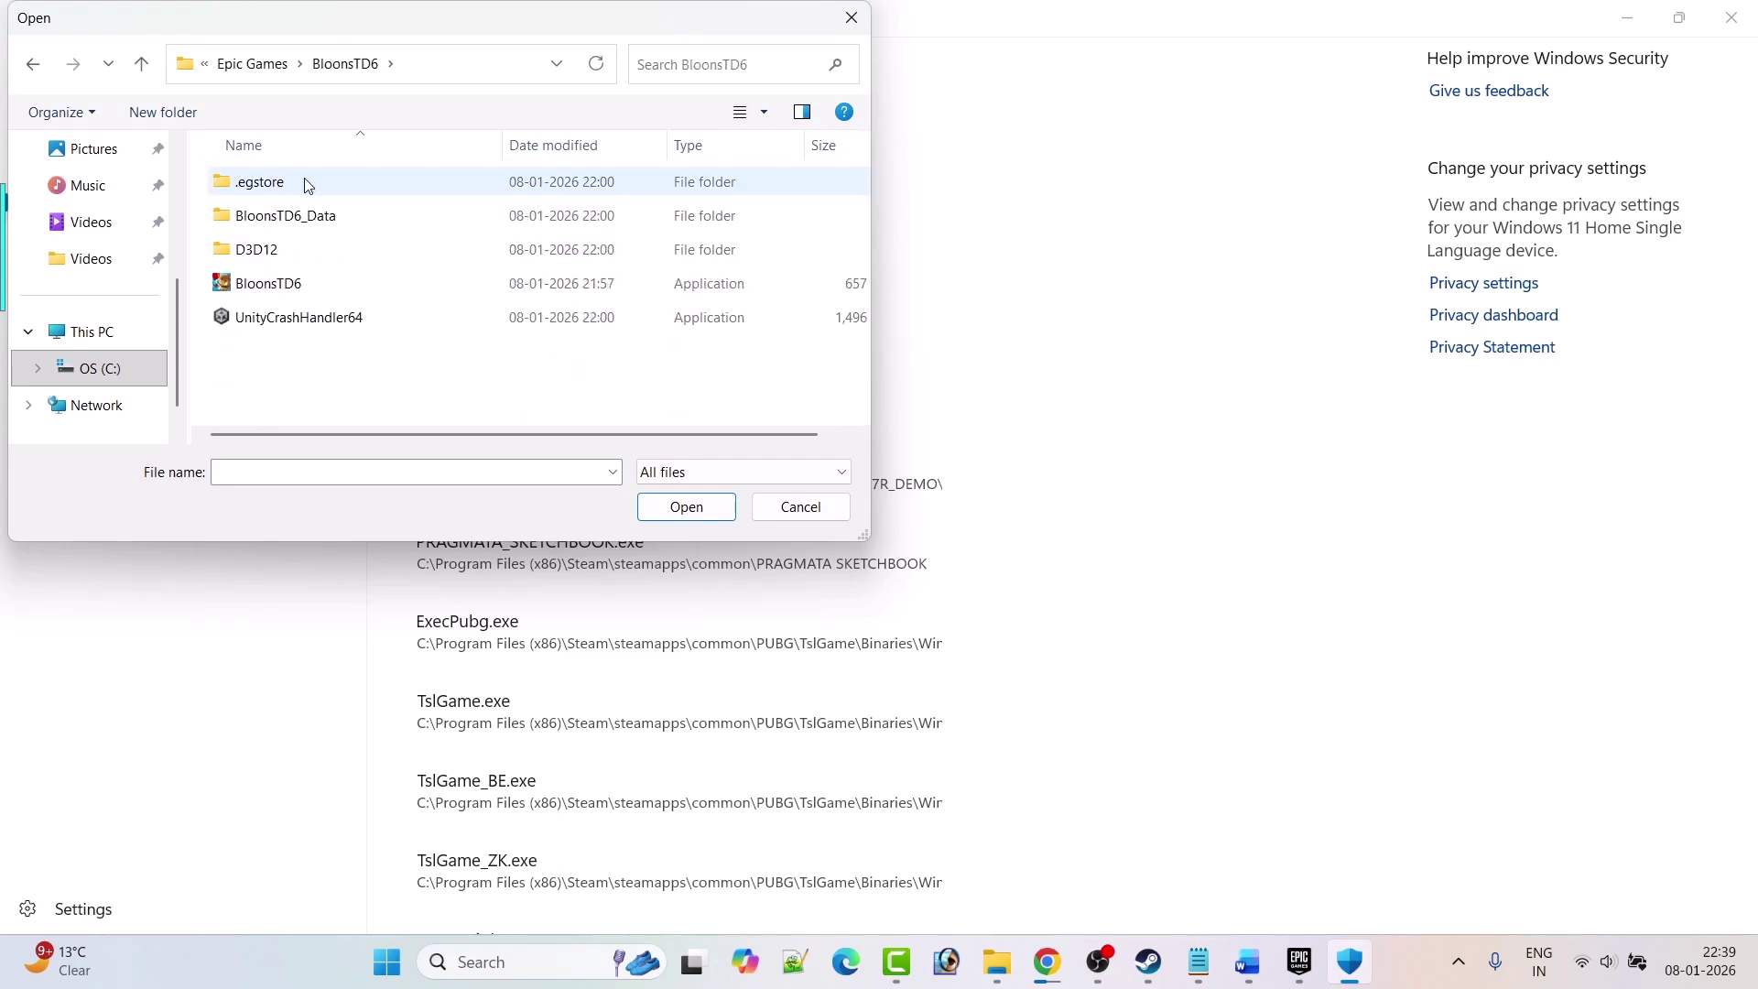
pyautogui.click(274, 284)
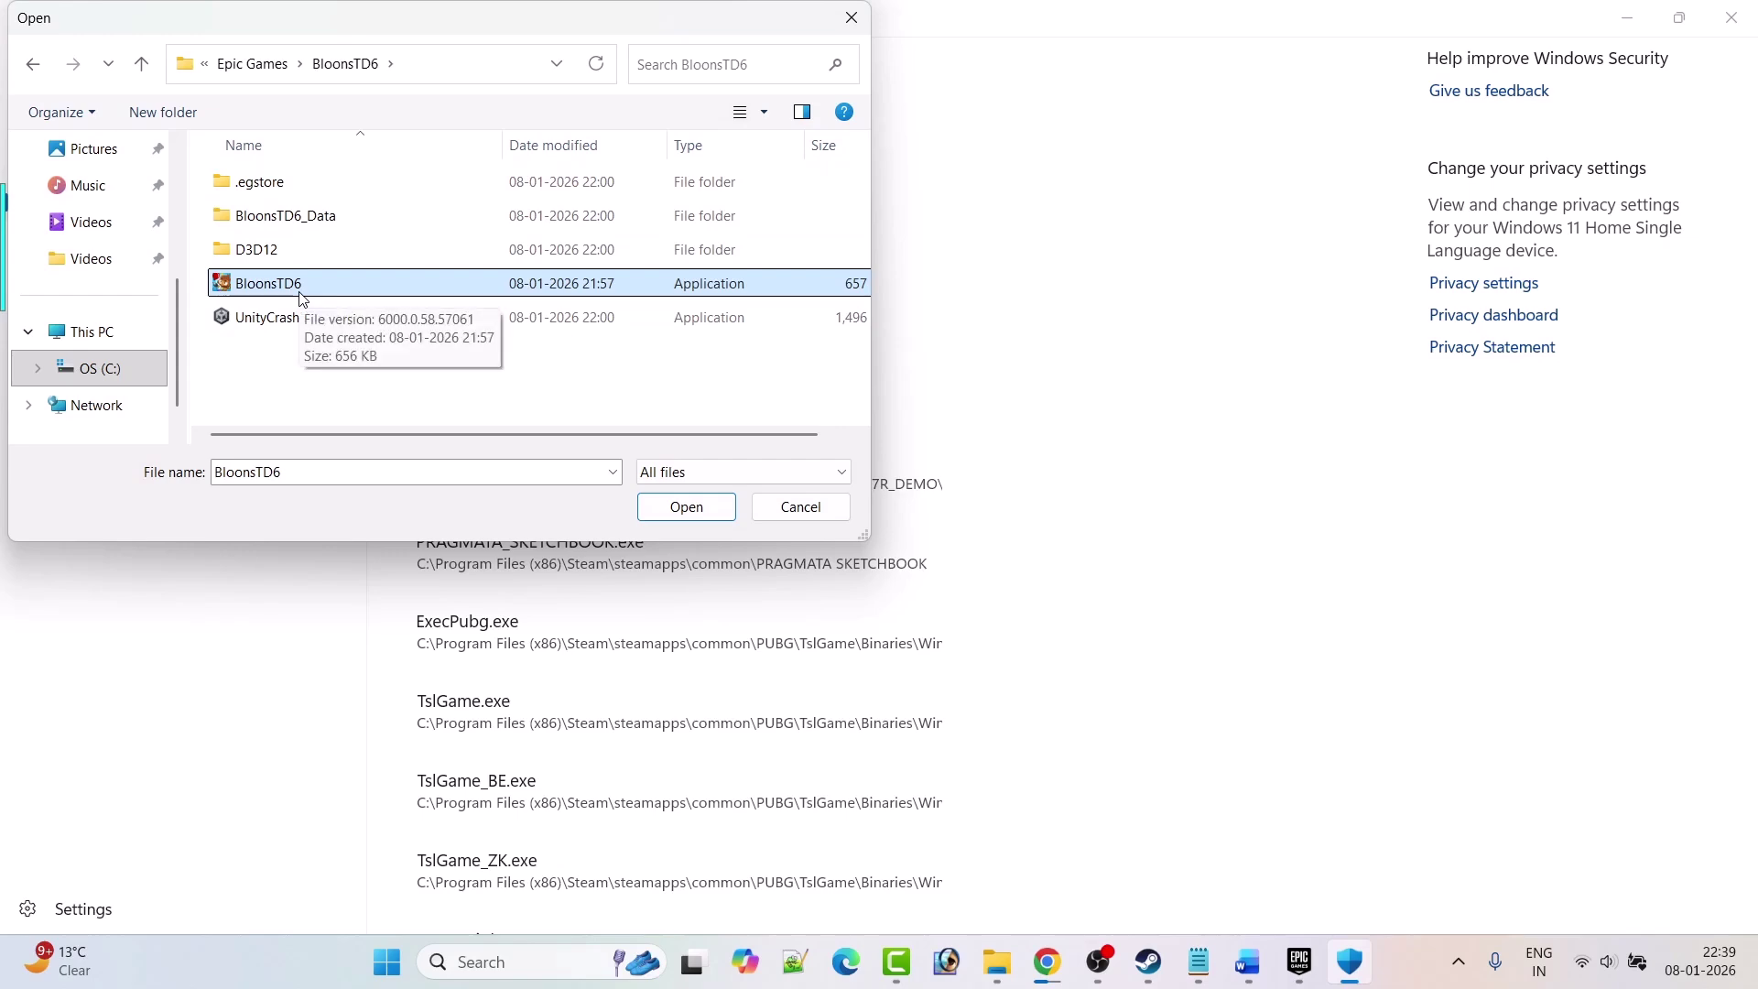
pyautogui.click(689, 508)
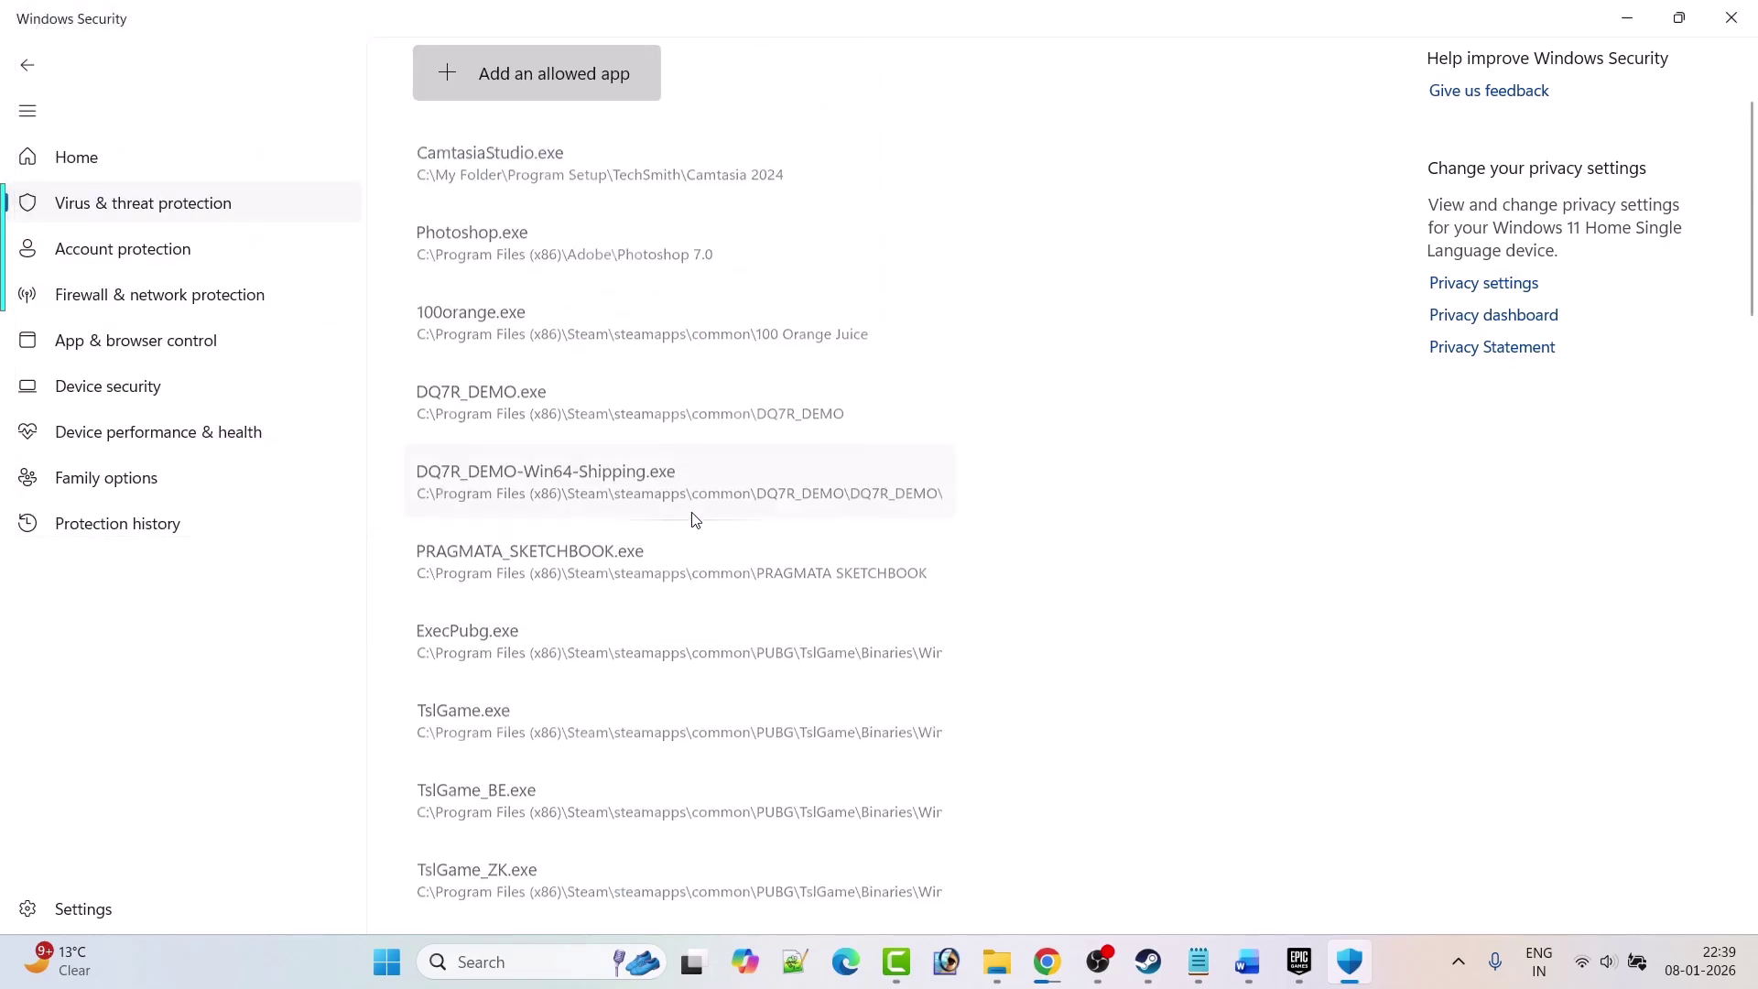
# Go to Firewall & network protection, open the list of apps allowed through the firewall, and unlock its settings for changes.
pyautogui.click(29, 70)
pyautogui.click(29, 70)
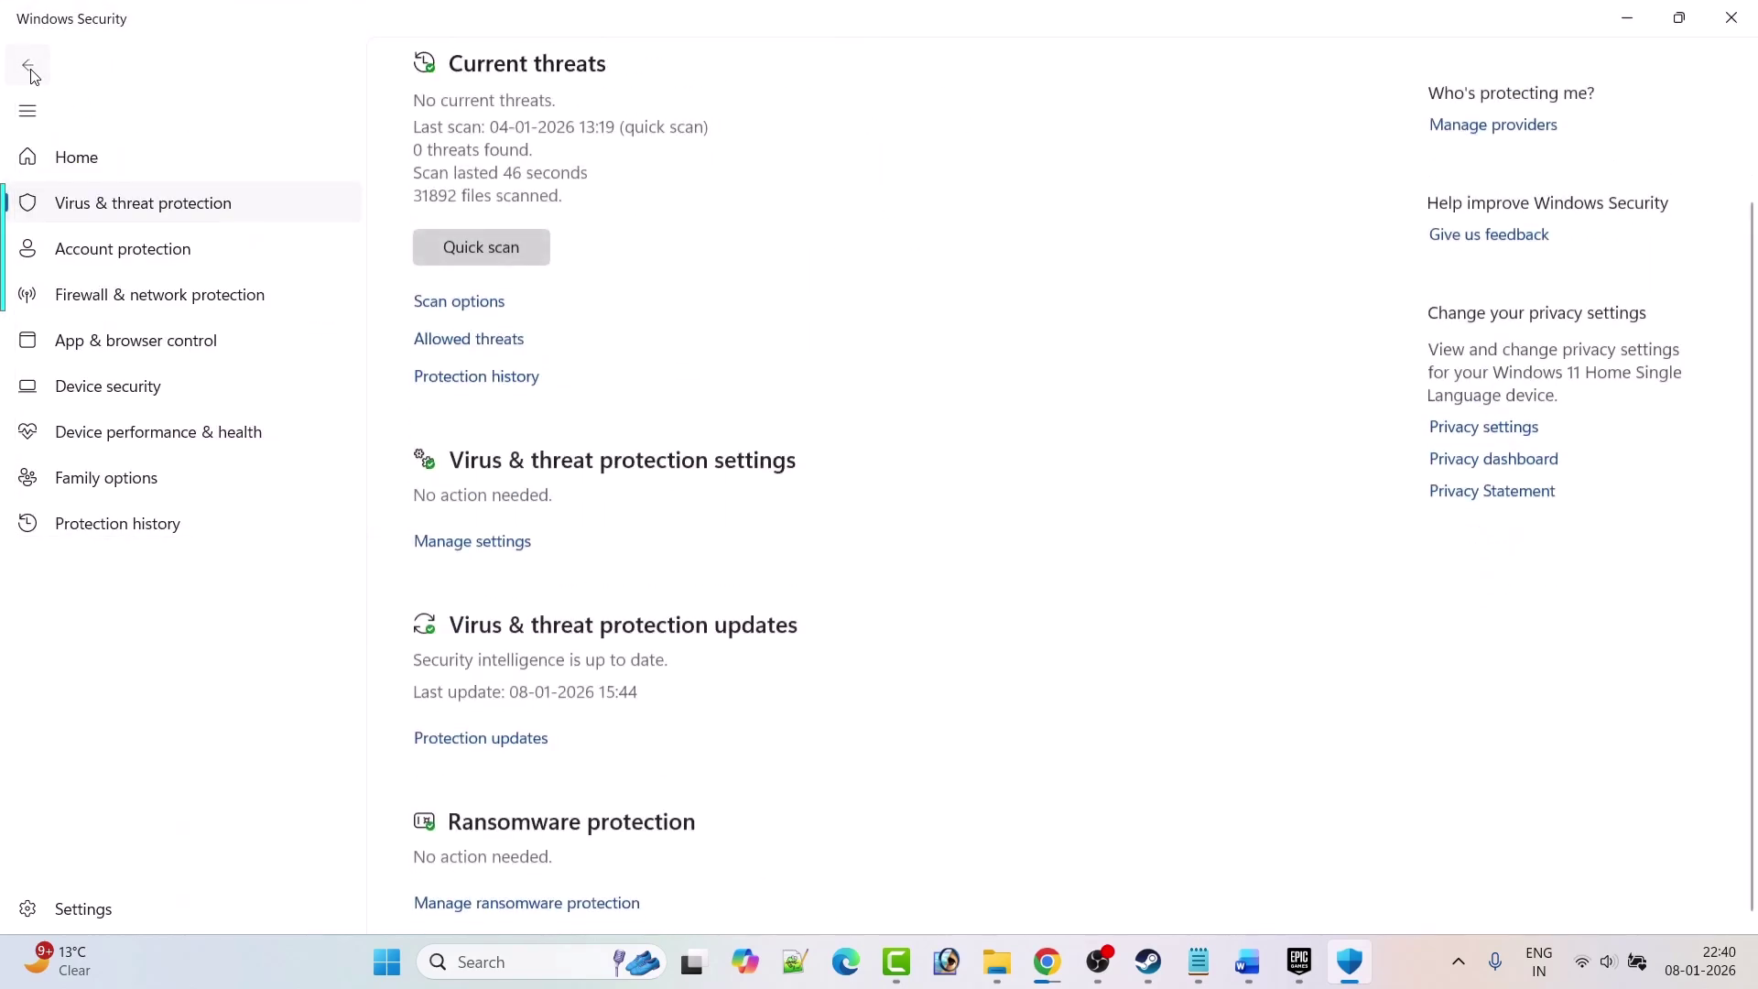
pyautogui.click(29, 69)
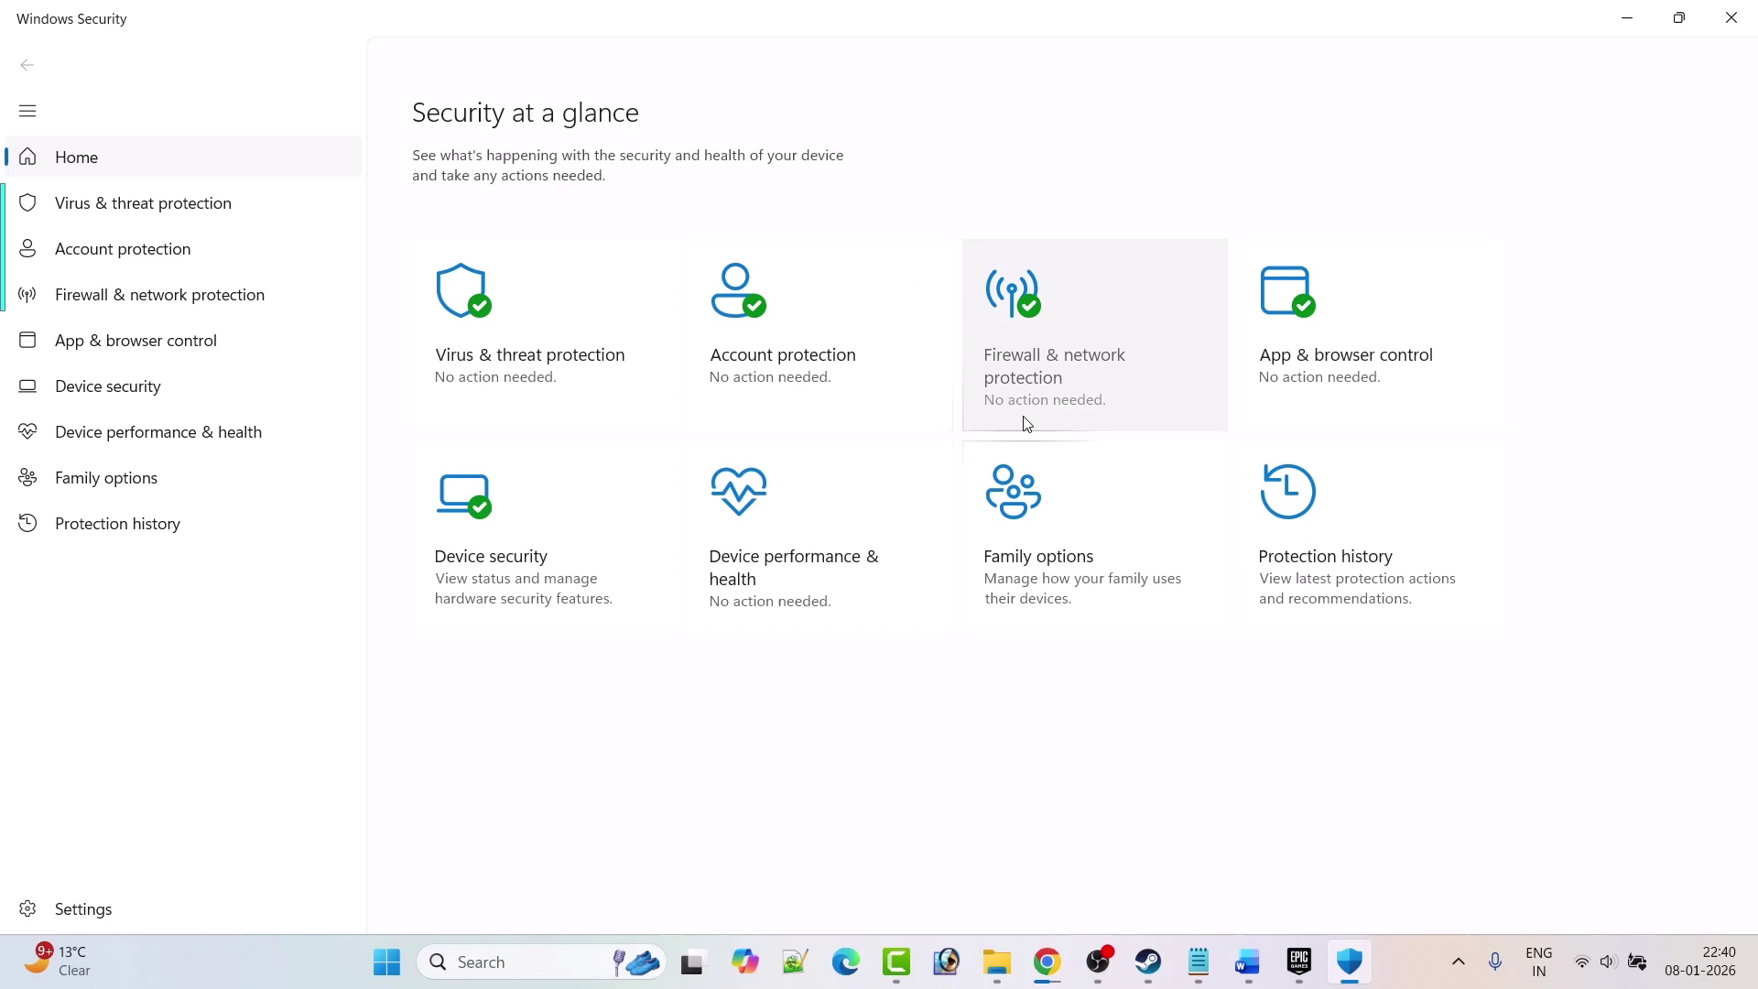
pyautogui.click(1081, 377)
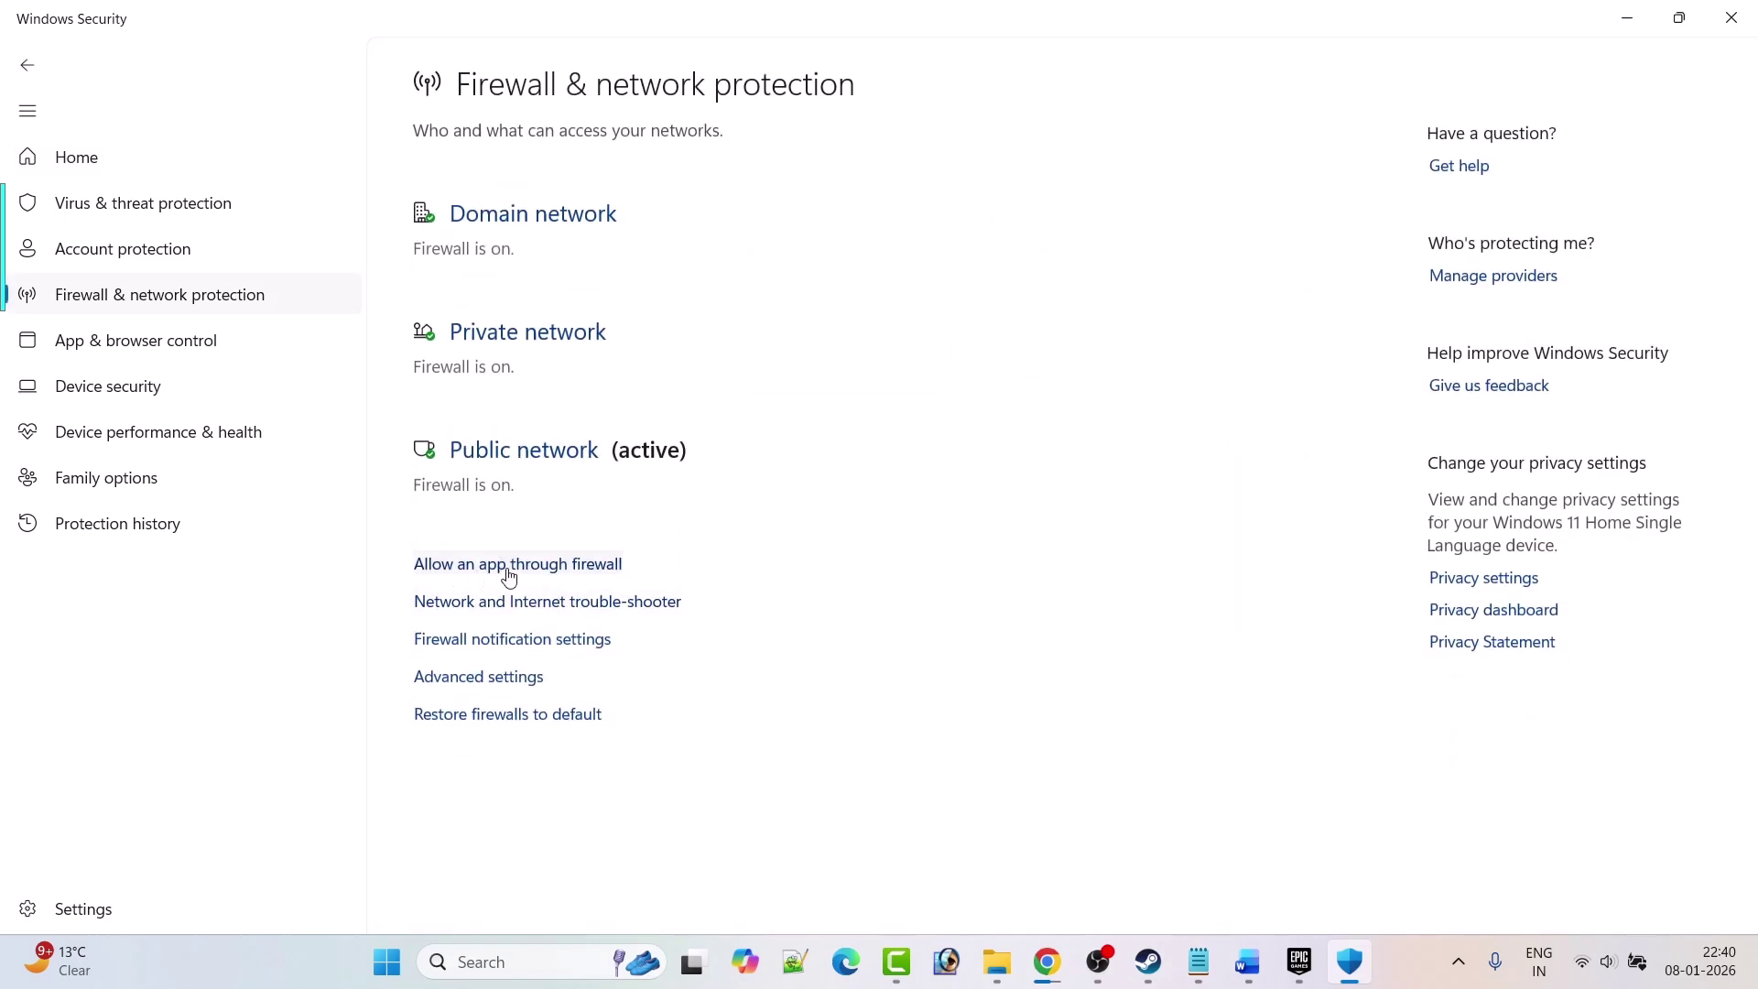
pyautogui.click(509, 575)
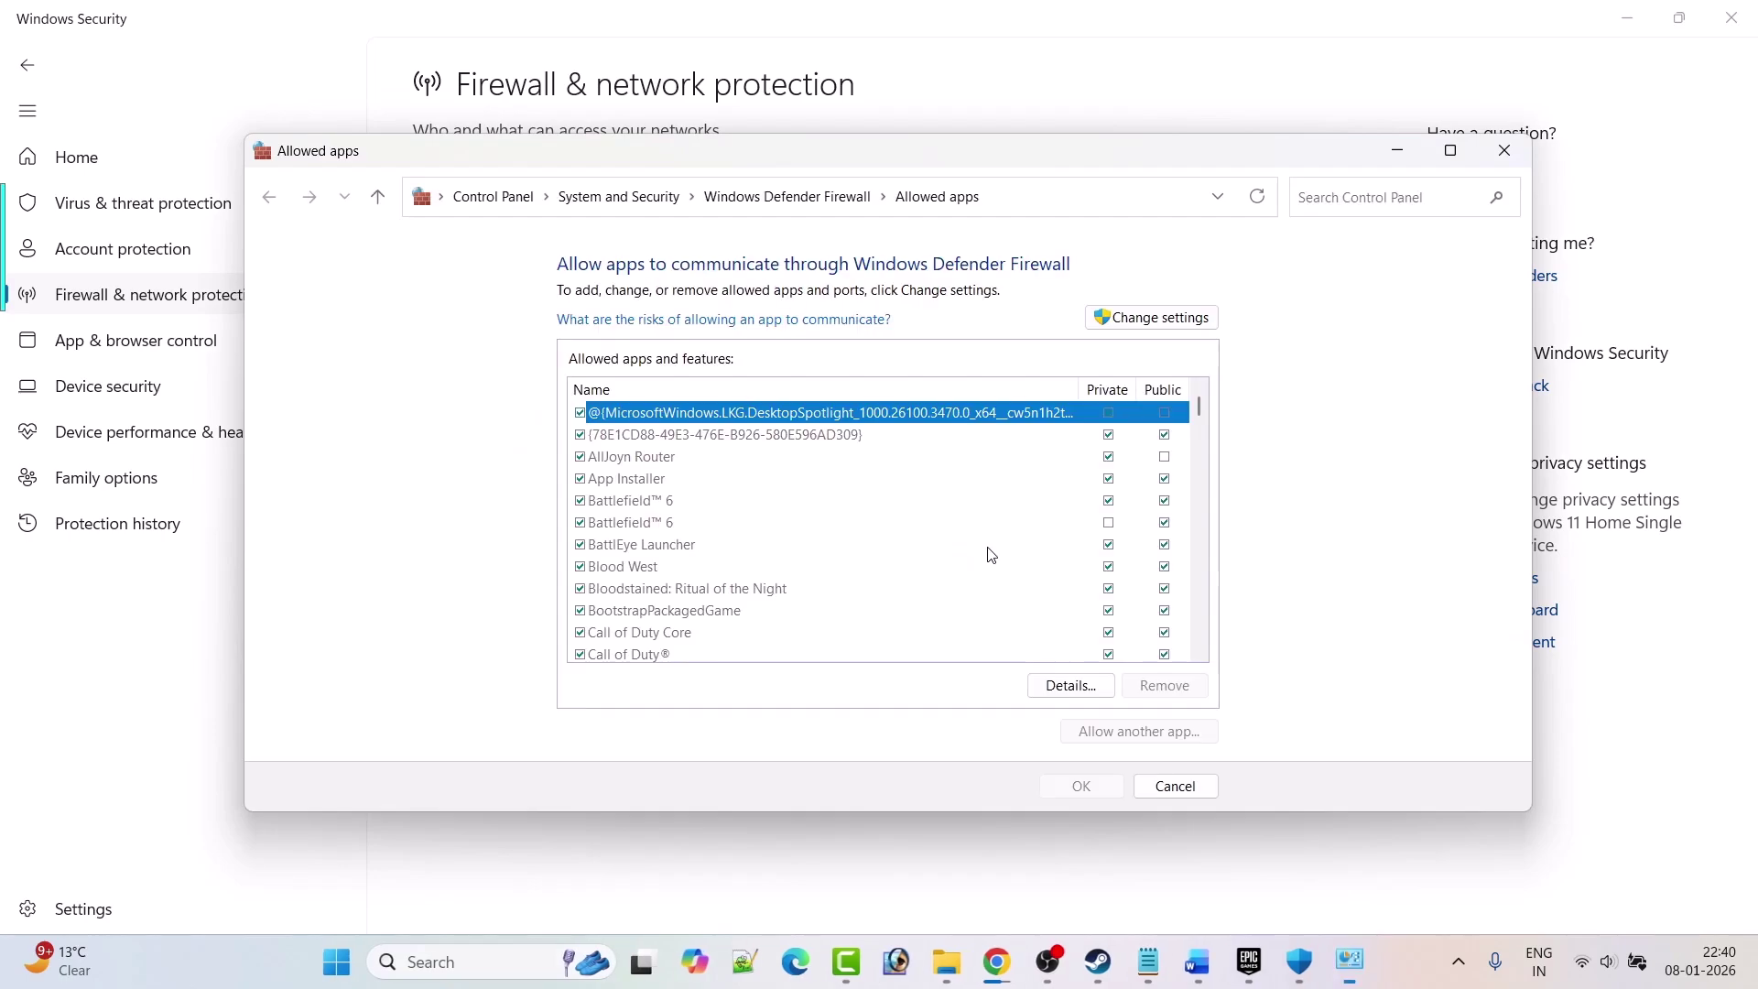
pyautogui.click(1149, 318)
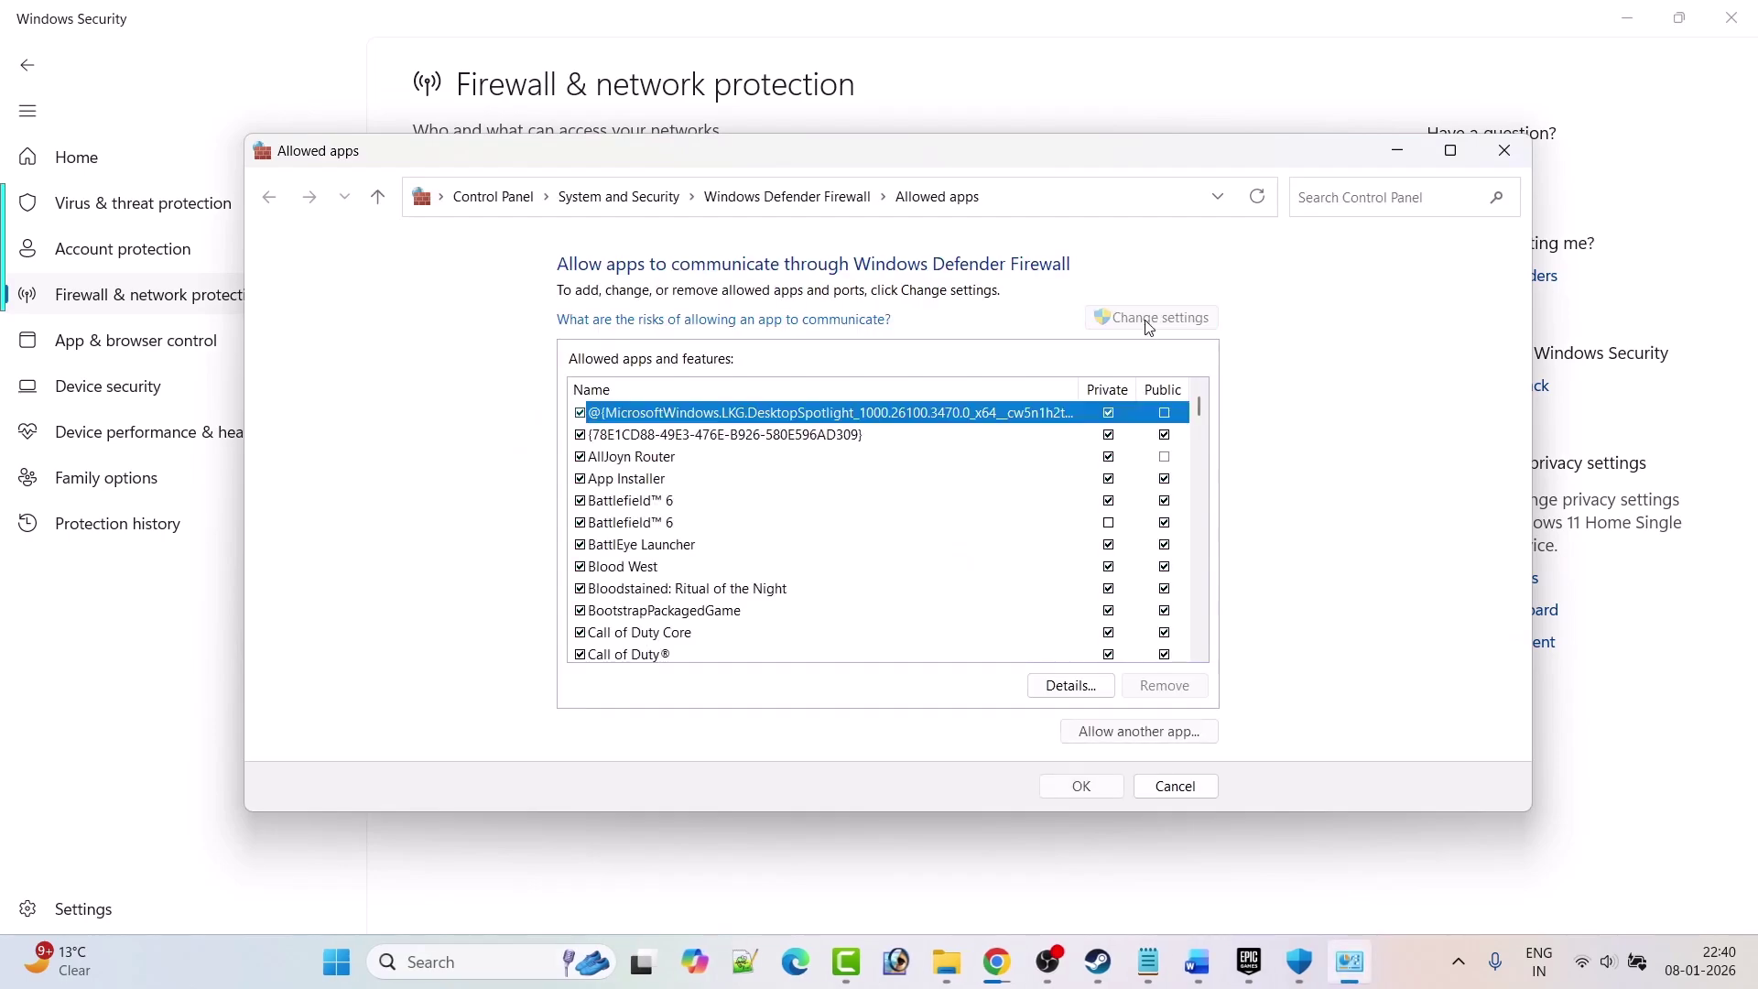
# Start allowing another app through the firewall and browse up to the C: drive.
pyautogui.click(1116, 732)
pyautogui.click(1045, 595)
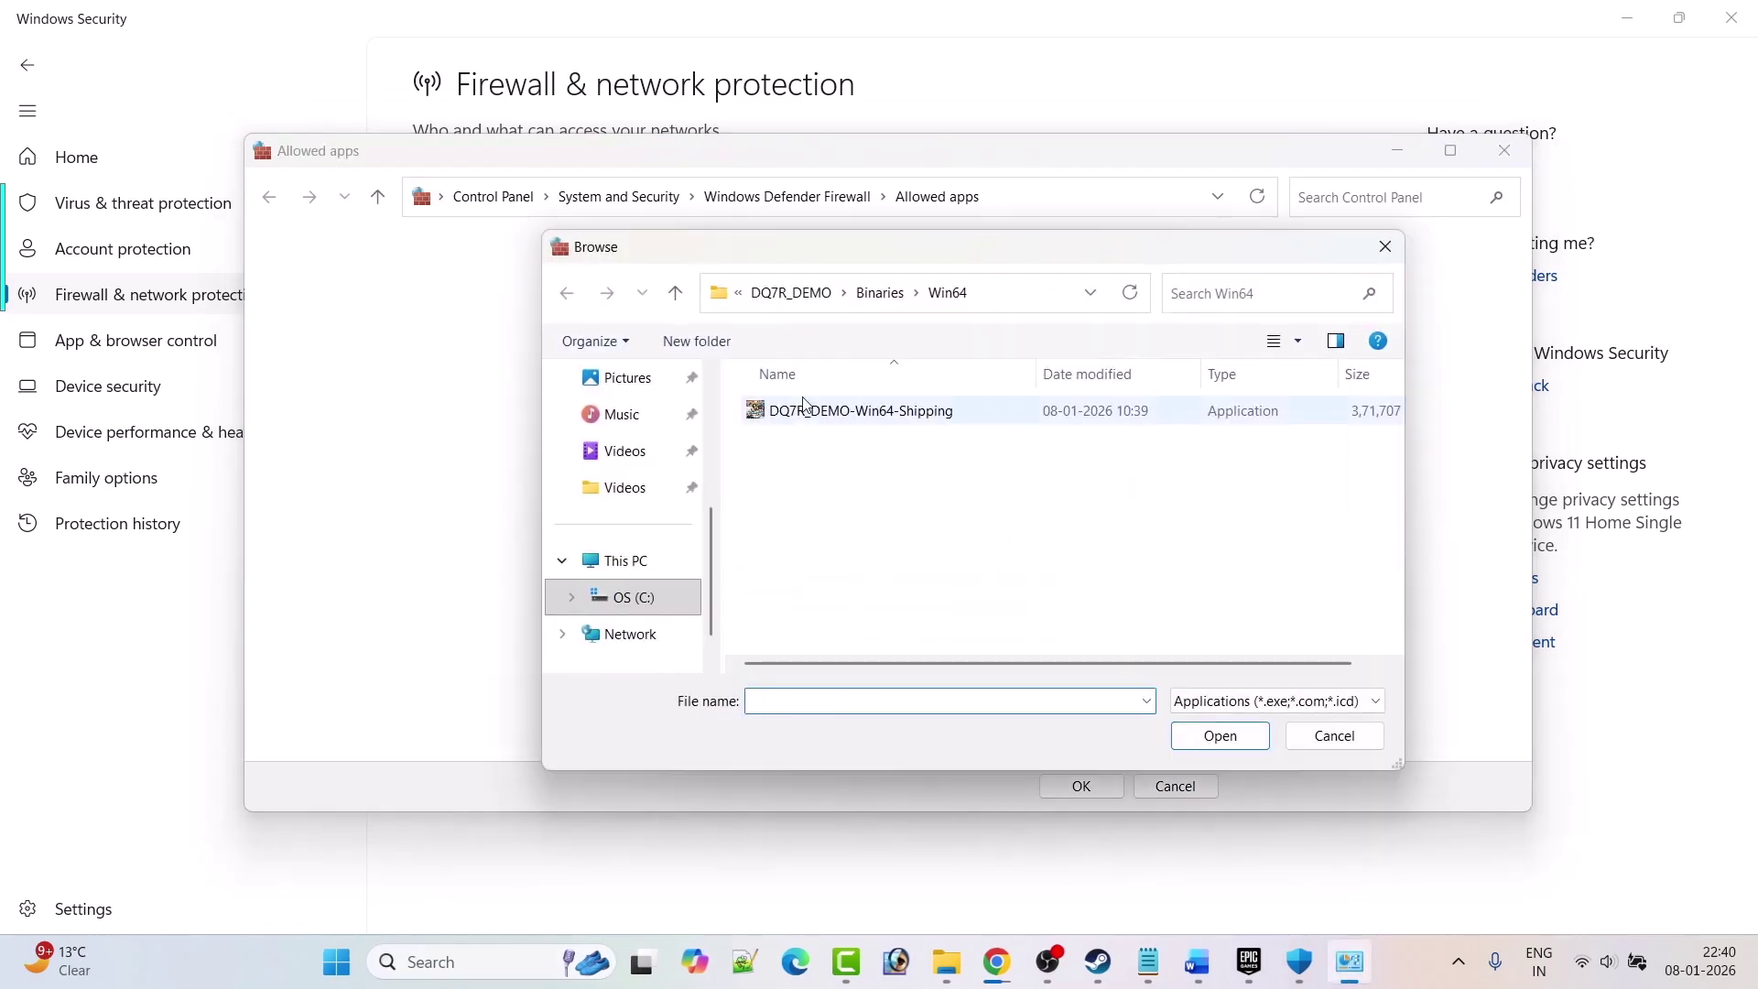
pyautogui.click(787, 293)
pyautogui.click(778, 293)
pyautogui.click(770, 293)
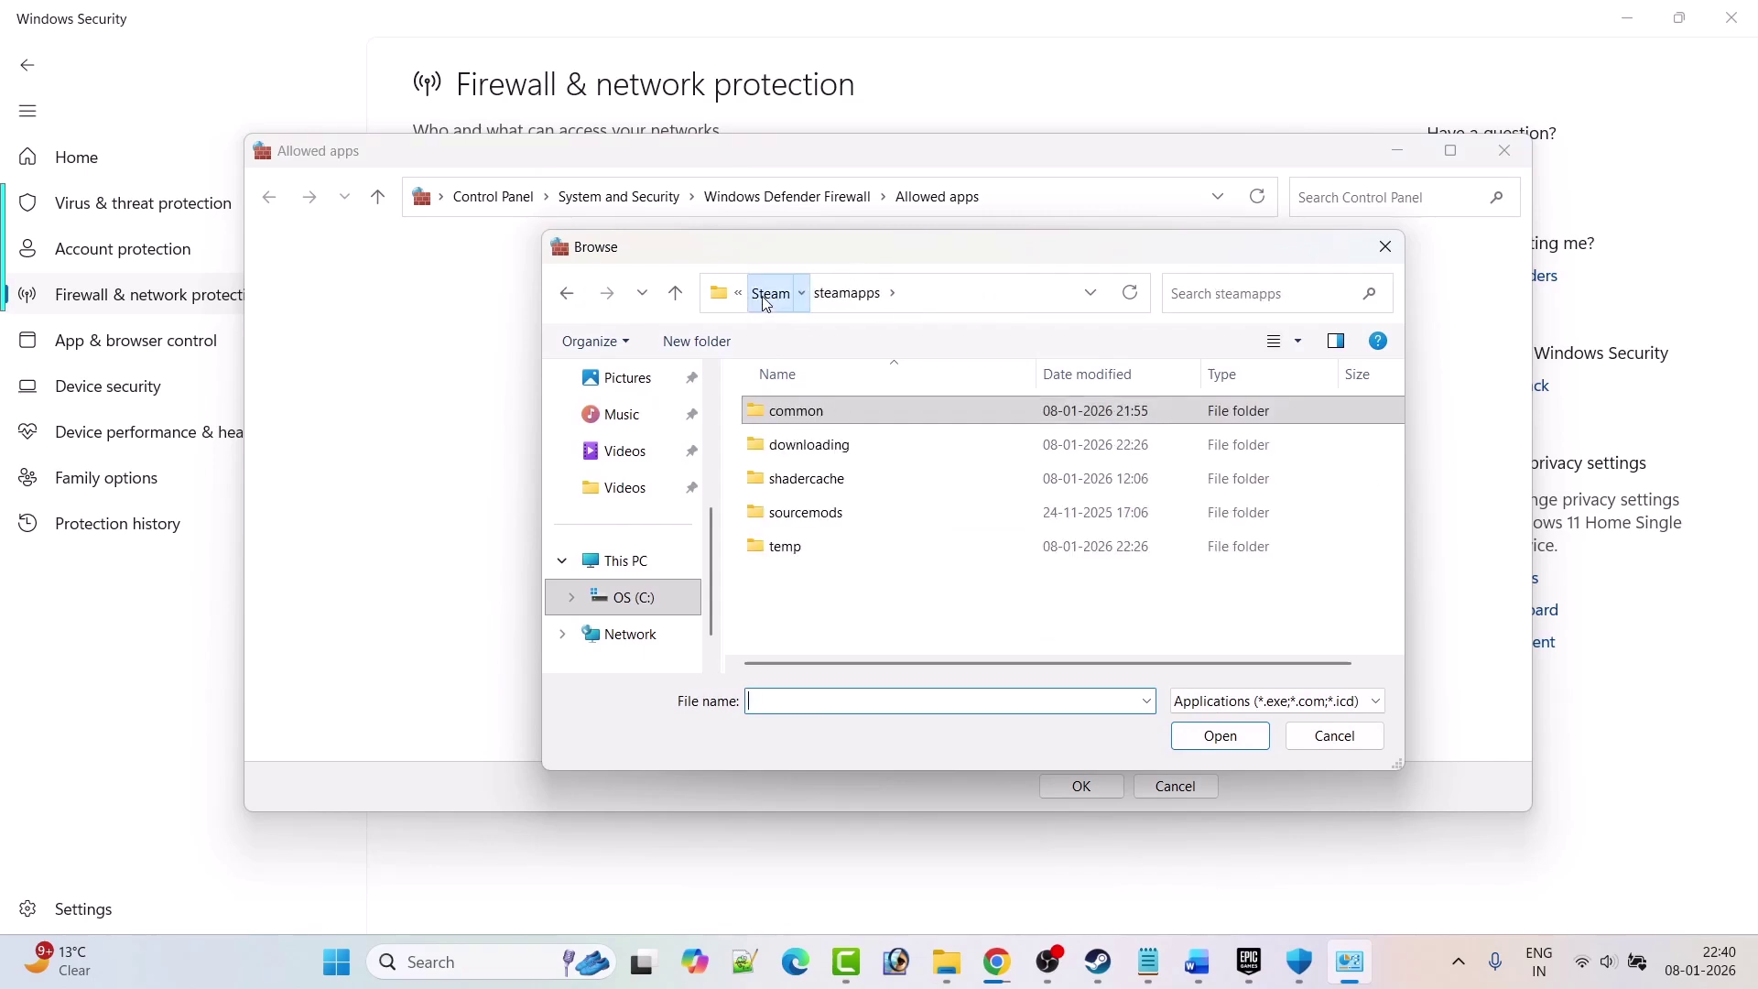
pyautogui.click(766, 292)
pyautogui.click(774, 291)
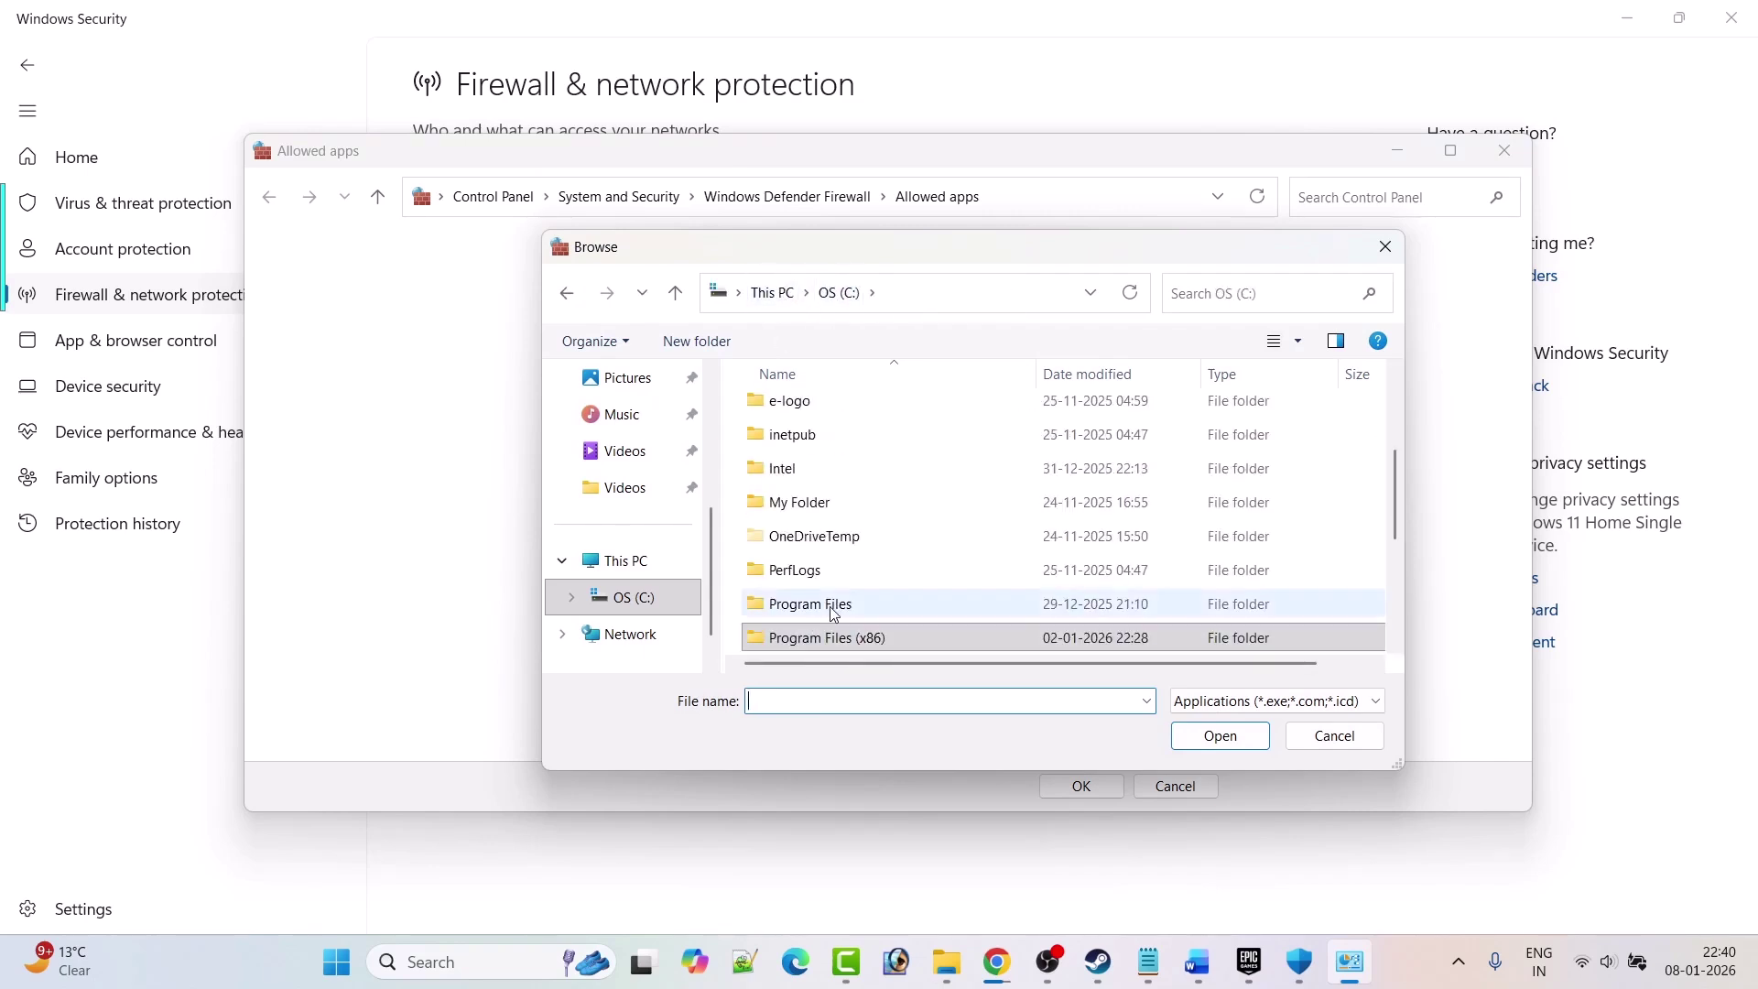
# Add the BloonsTD6 application from Program Files\Epic Games\BloonsTD6 to the firewall's allowed apps.
pyautogui.doubleClick(833, 606)
pyautogui.click(804, 582)
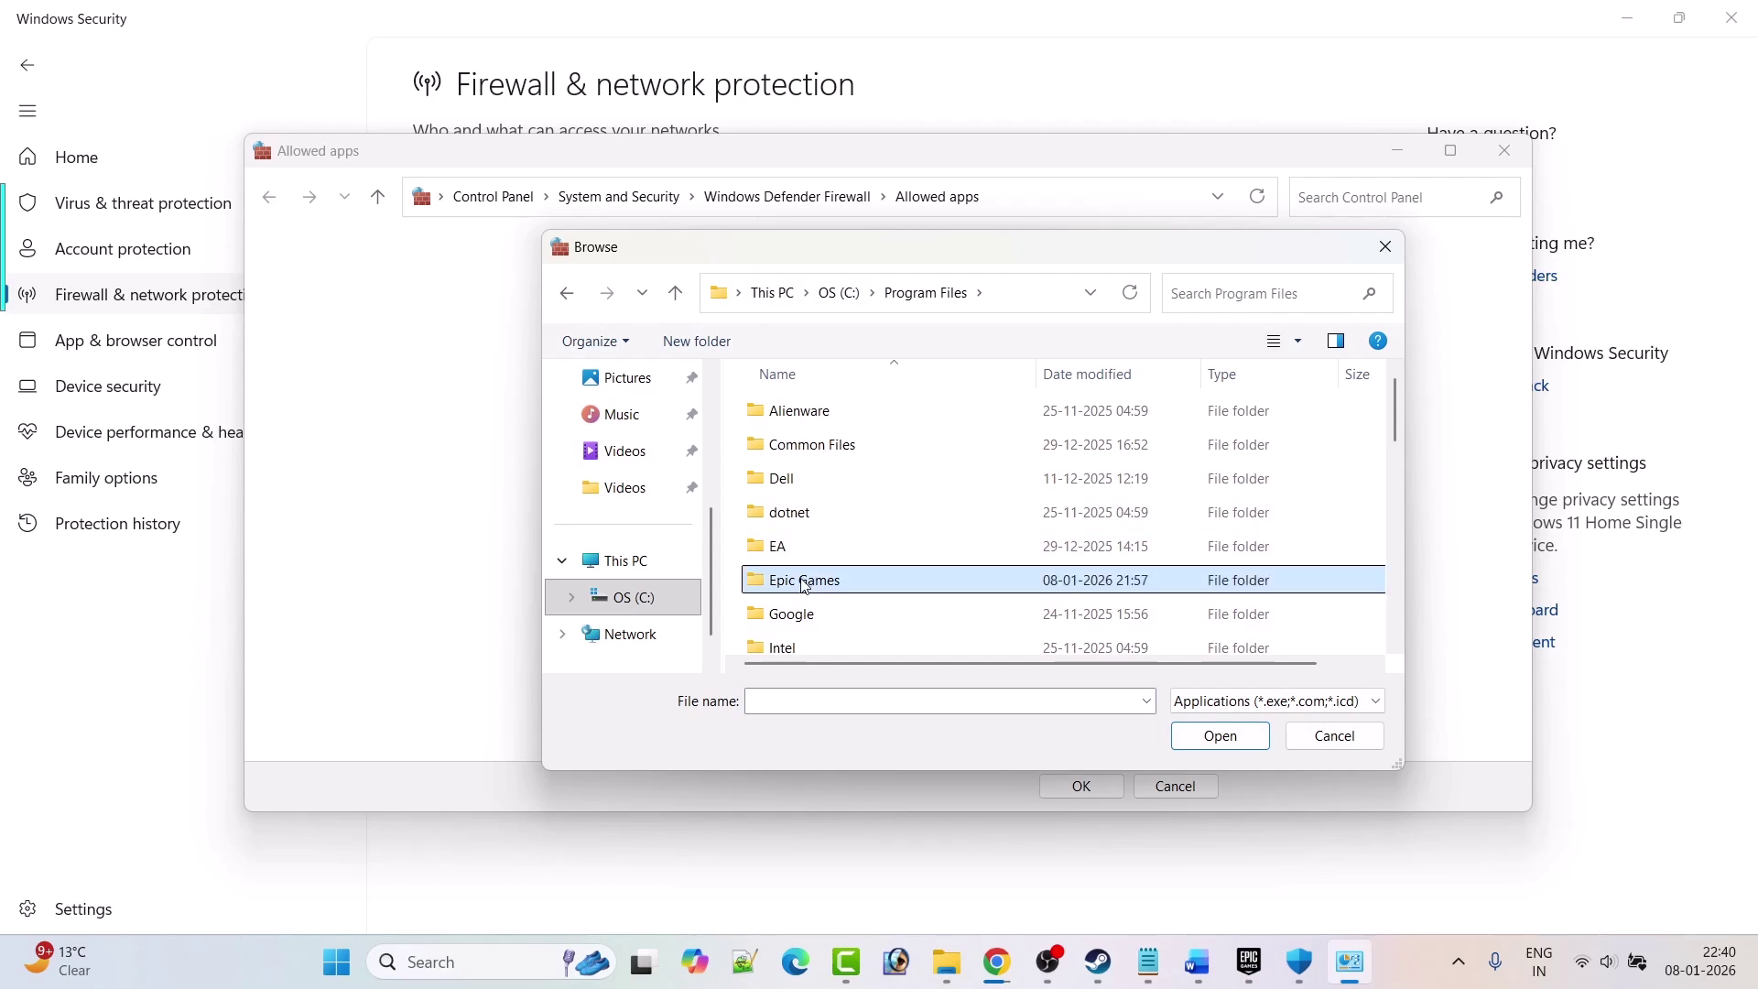
pyautogui.doubleClick(804, 582)
pyautogui.click(828, 416)
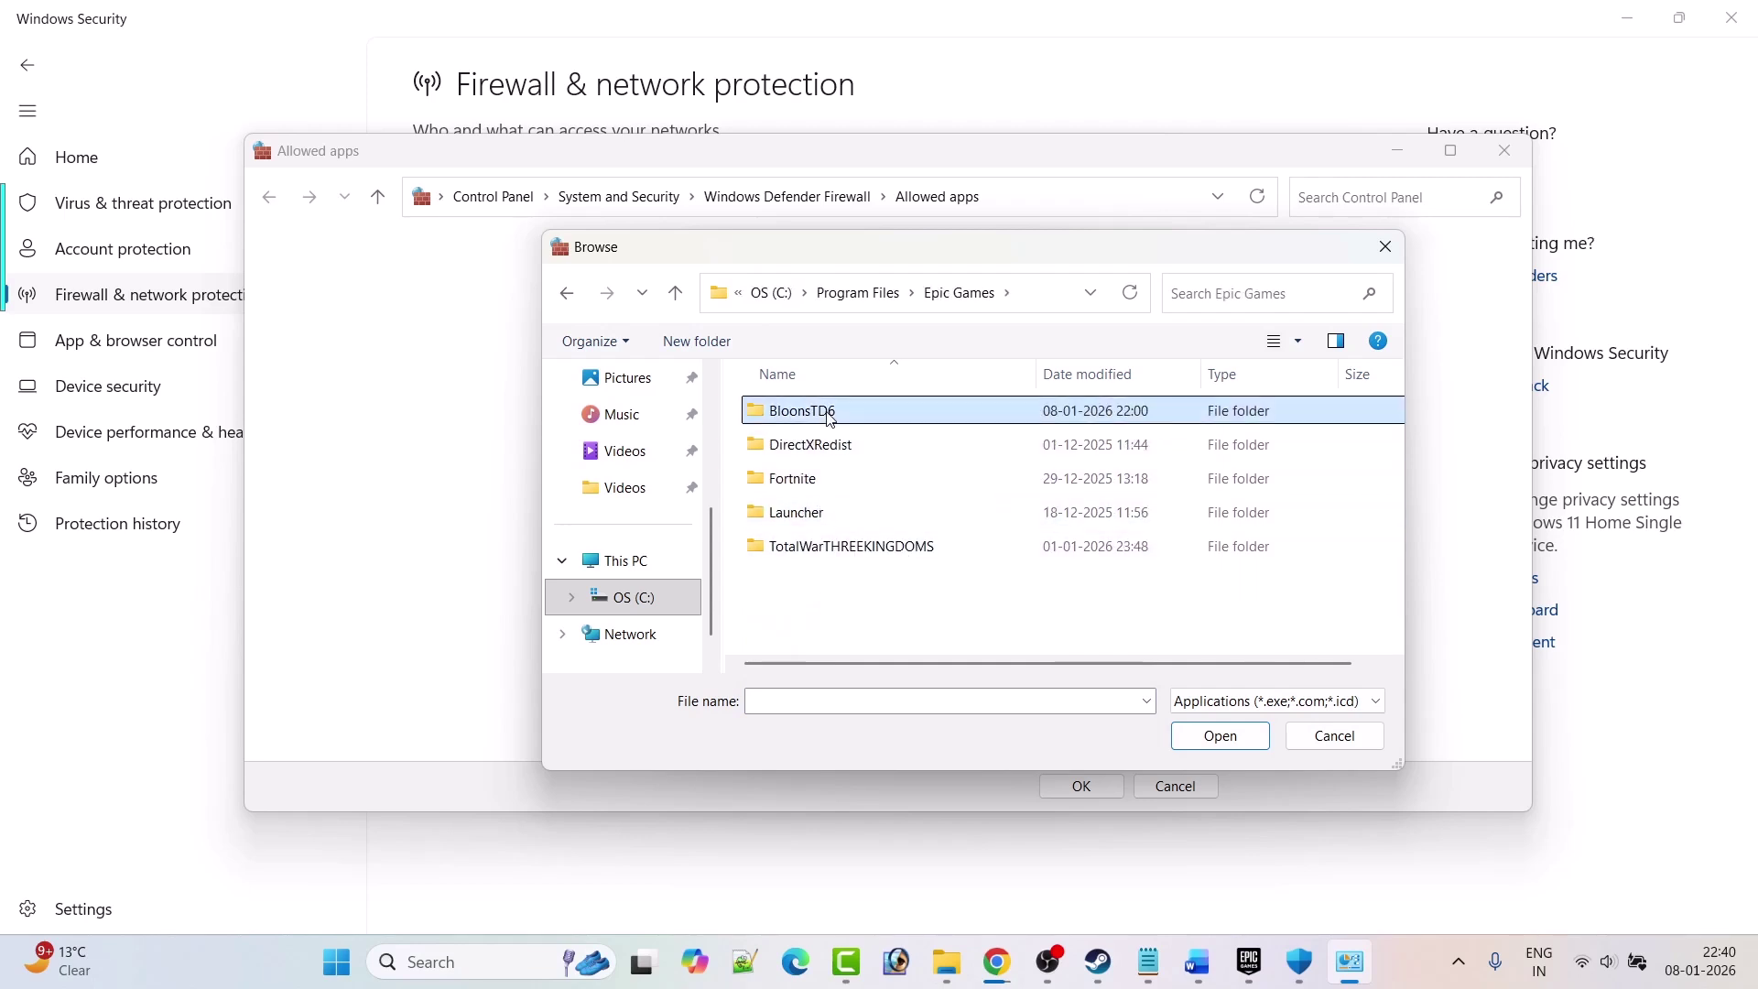
pyautogui.doubleClick(829, 417)
pyautogui.click(831, 518)
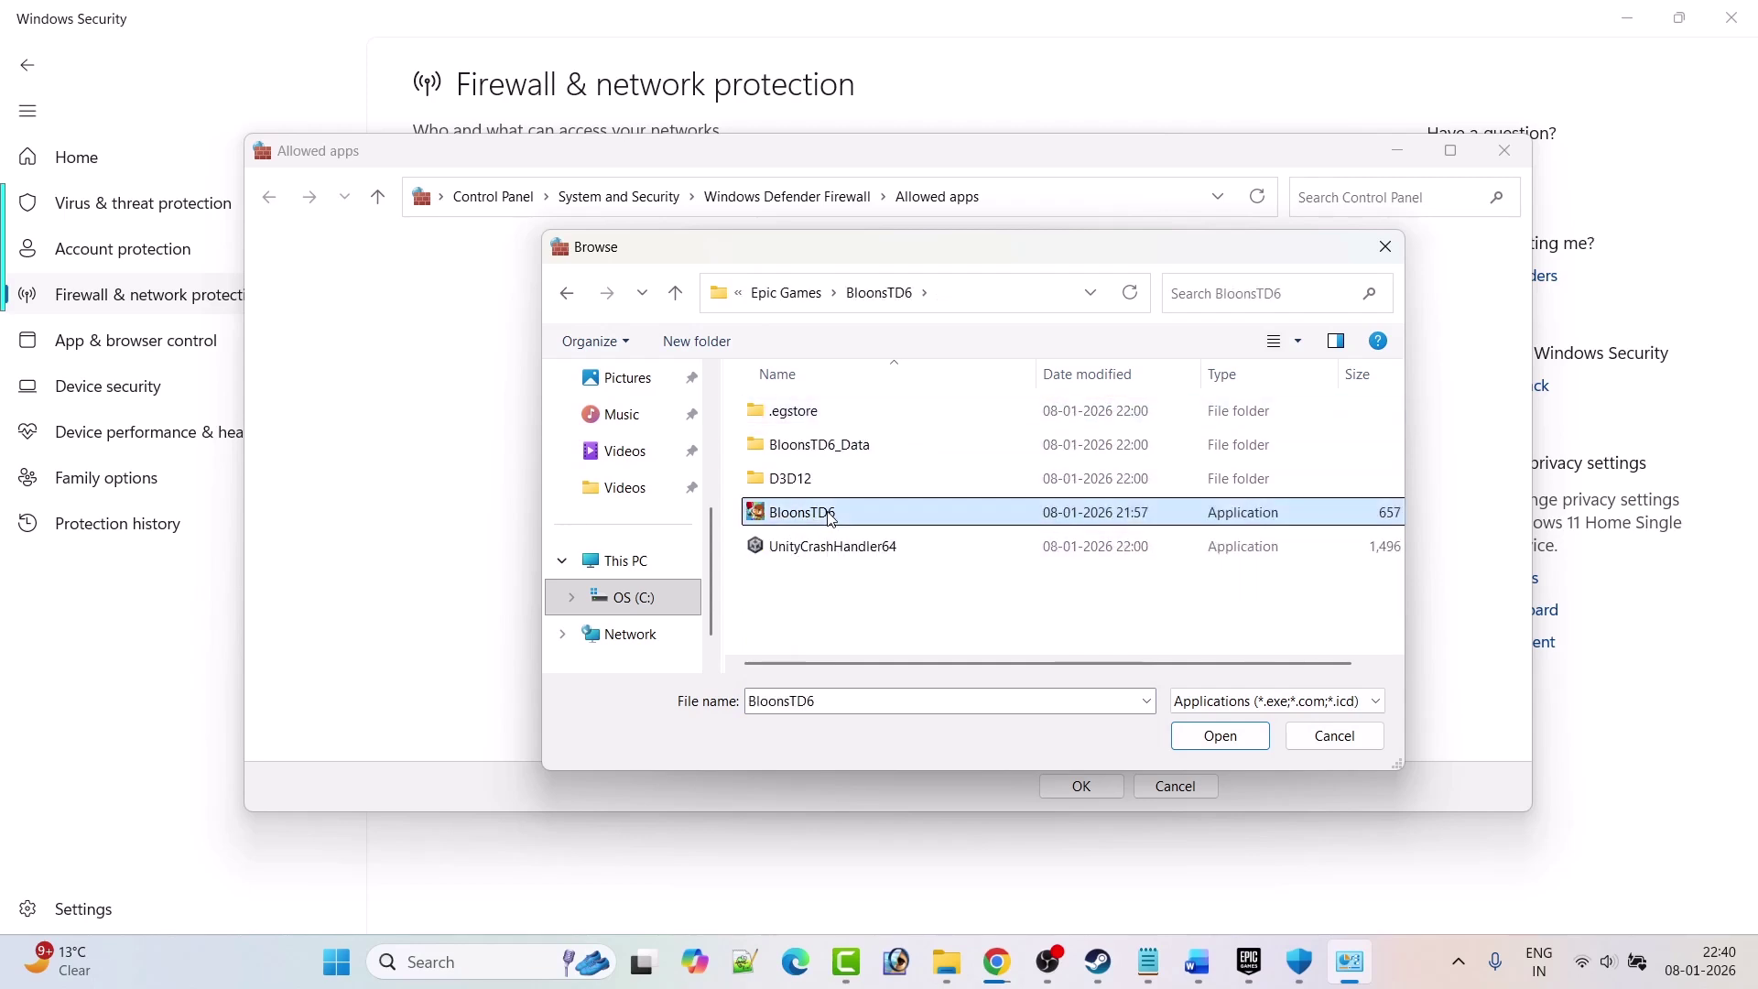
pyautogui.click(1220, 735)
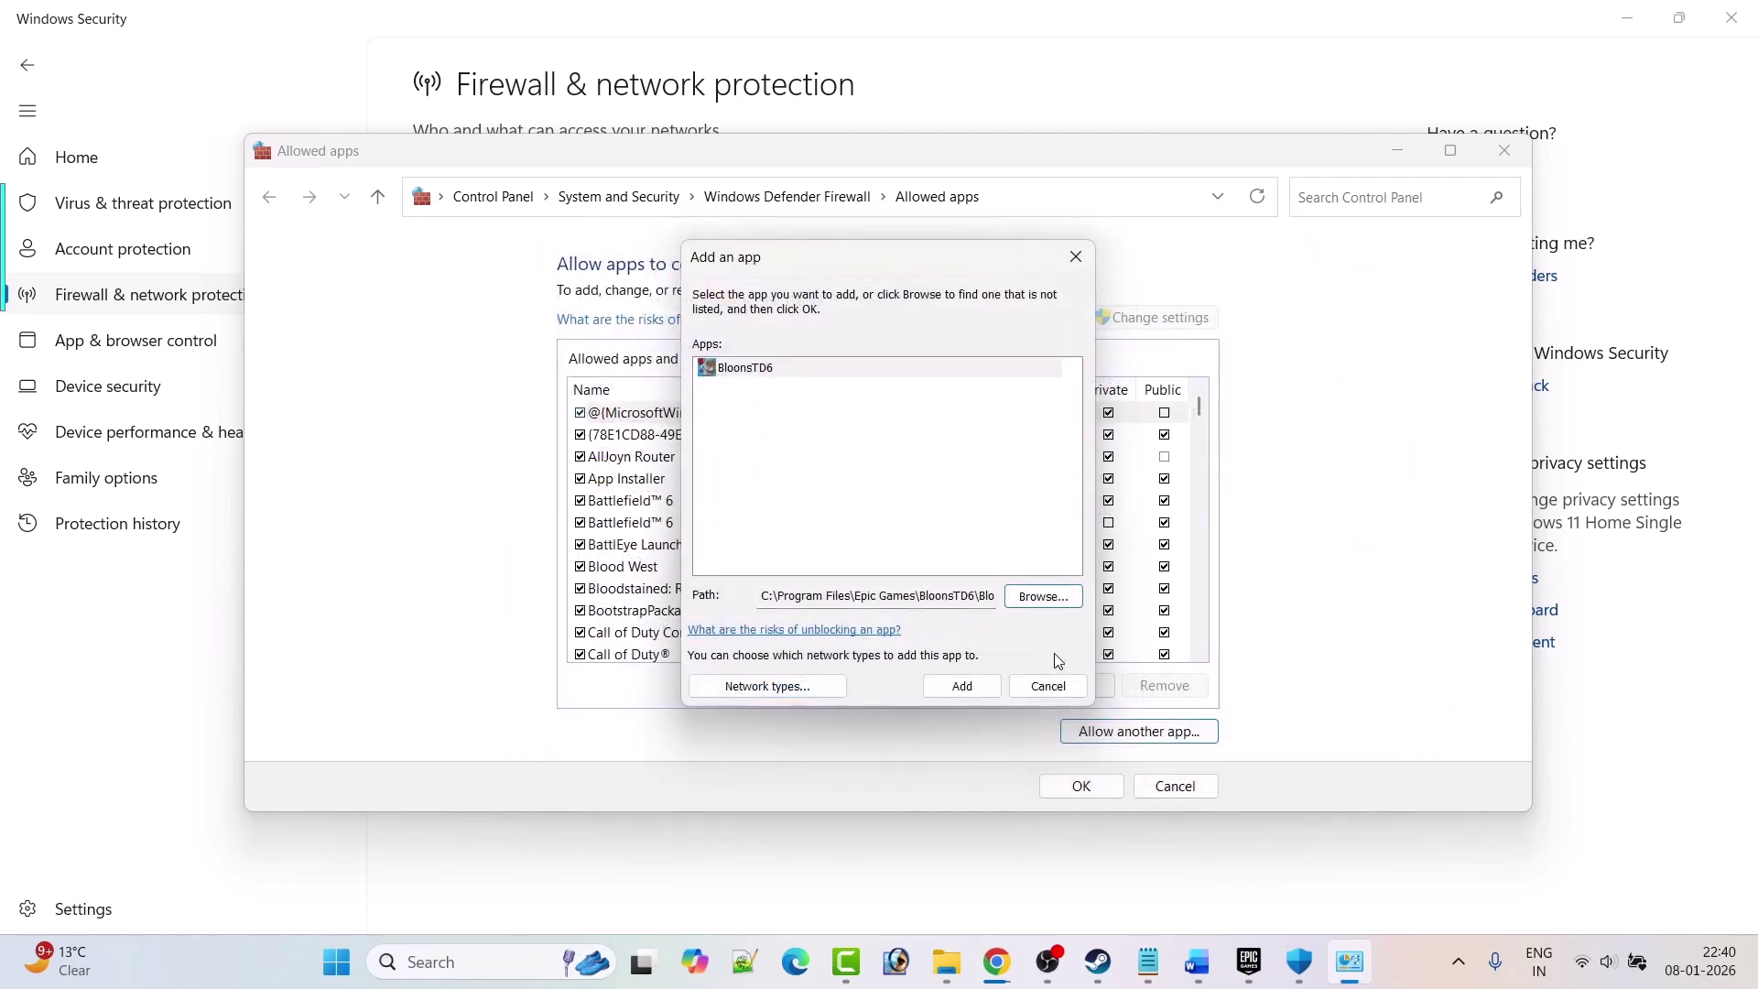
pyautogui.click(962, 686)
# Allow BloonsTD6 on private networks as well and save the firewall's allowed apps list.
pyautogui.scroll(-1, 892, 628)
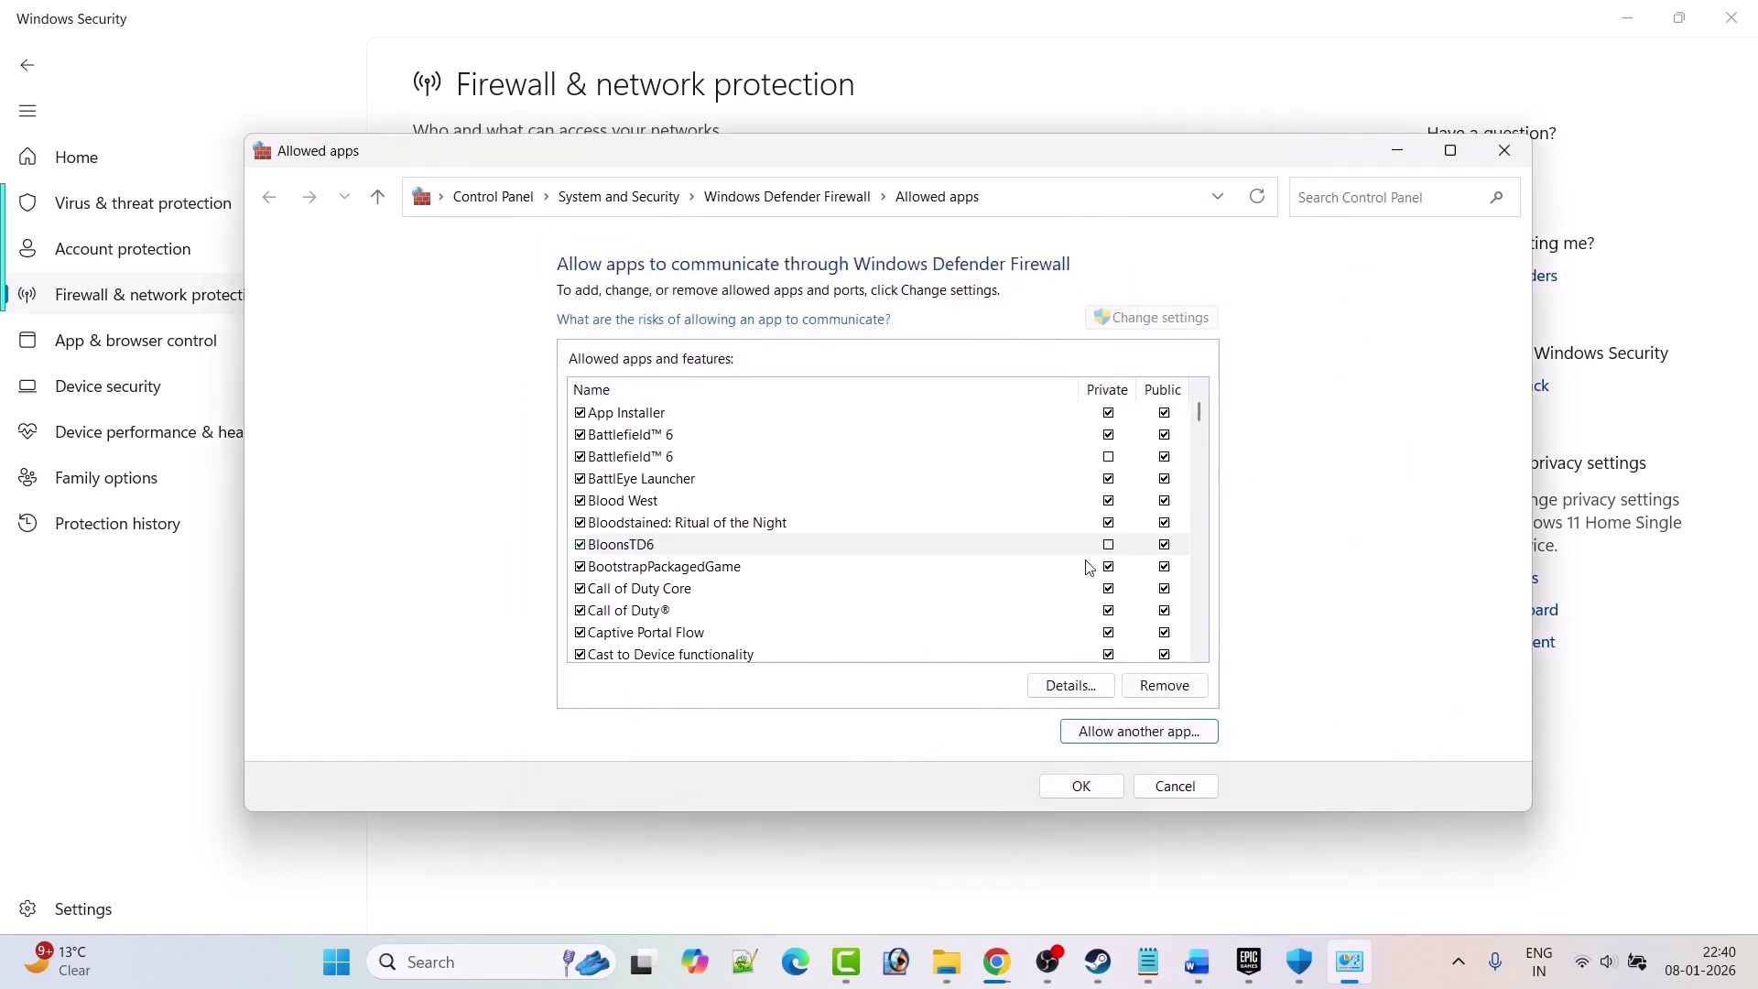
pyautogui.click(1108, 545)
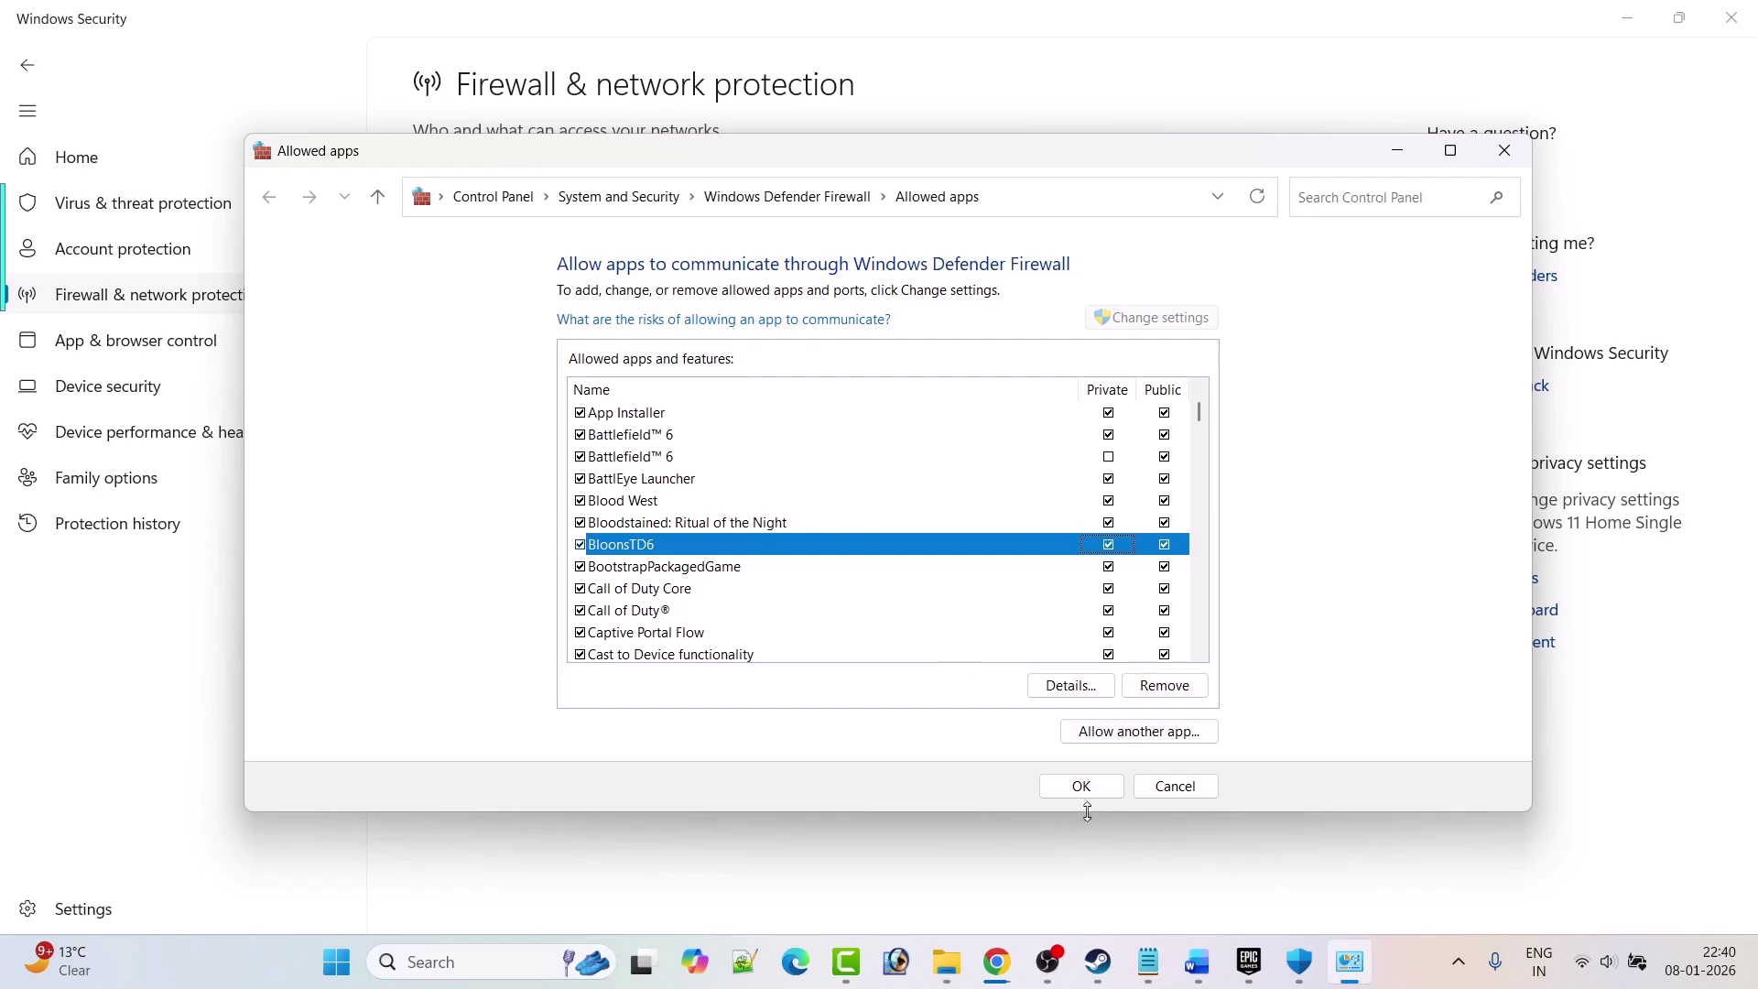
pyautogui.click(1095, 785)
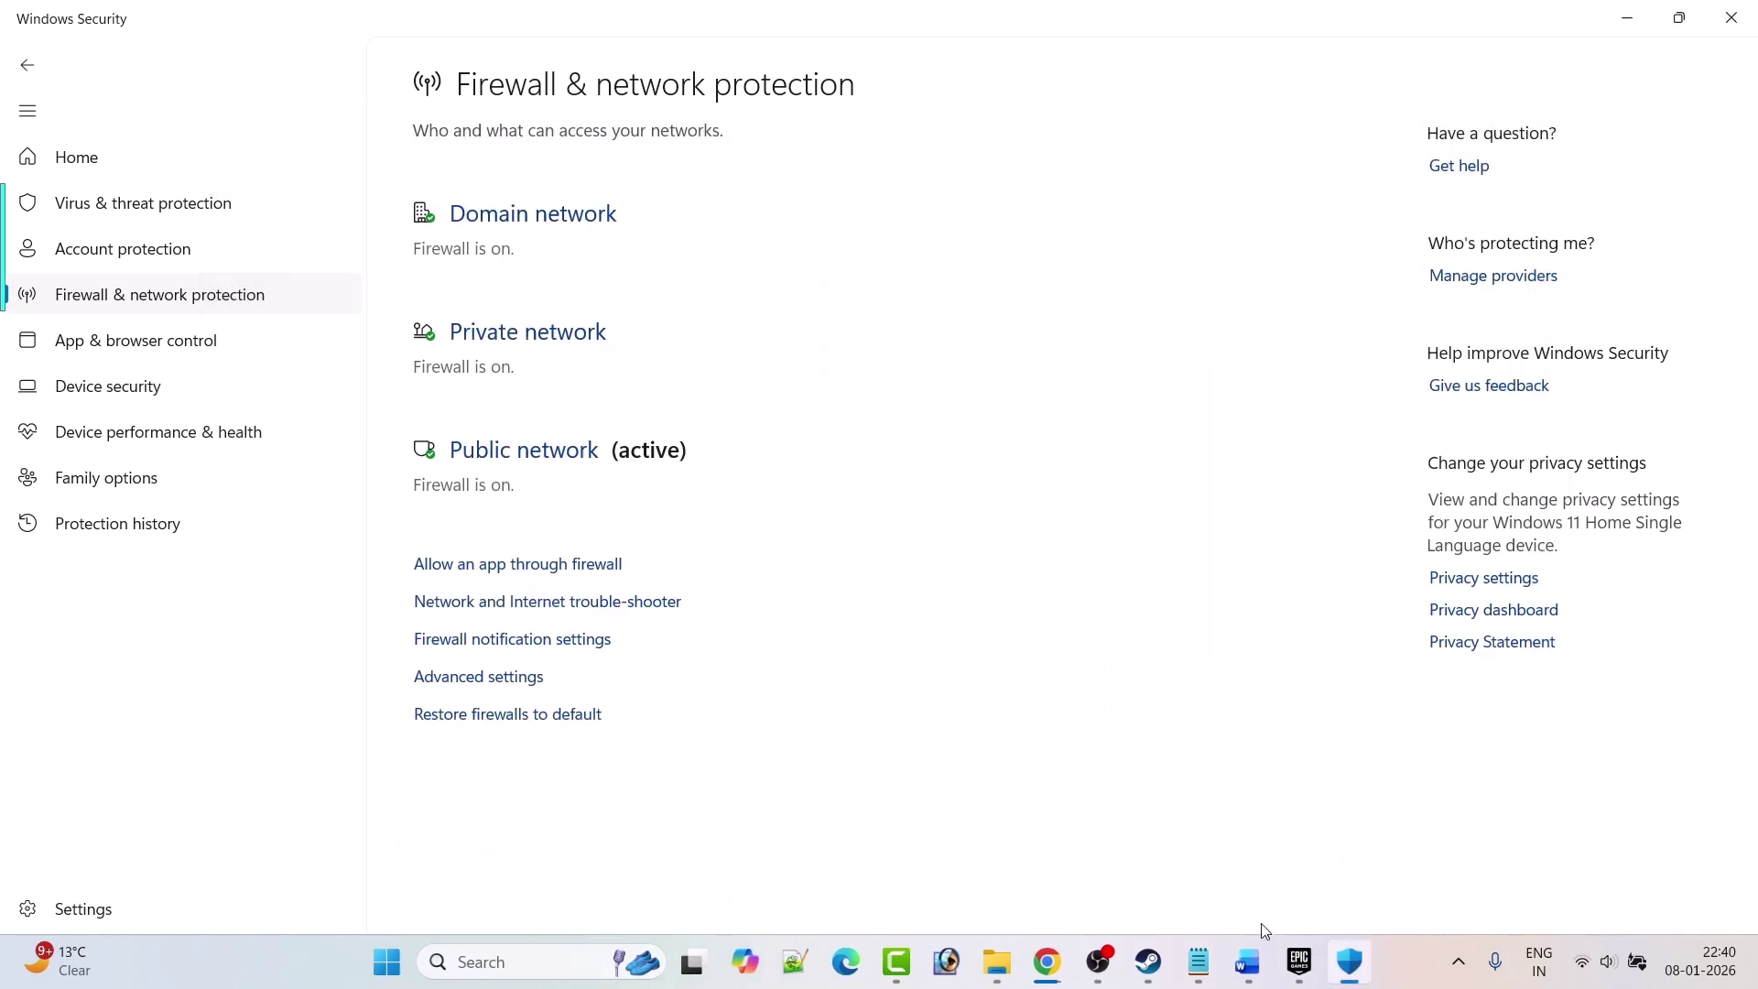
# Check Bloons TD 6 in the Epic Games library and review the Word document's antivirus advice through to Fix 4.
pyautogui.click(1299, 961)
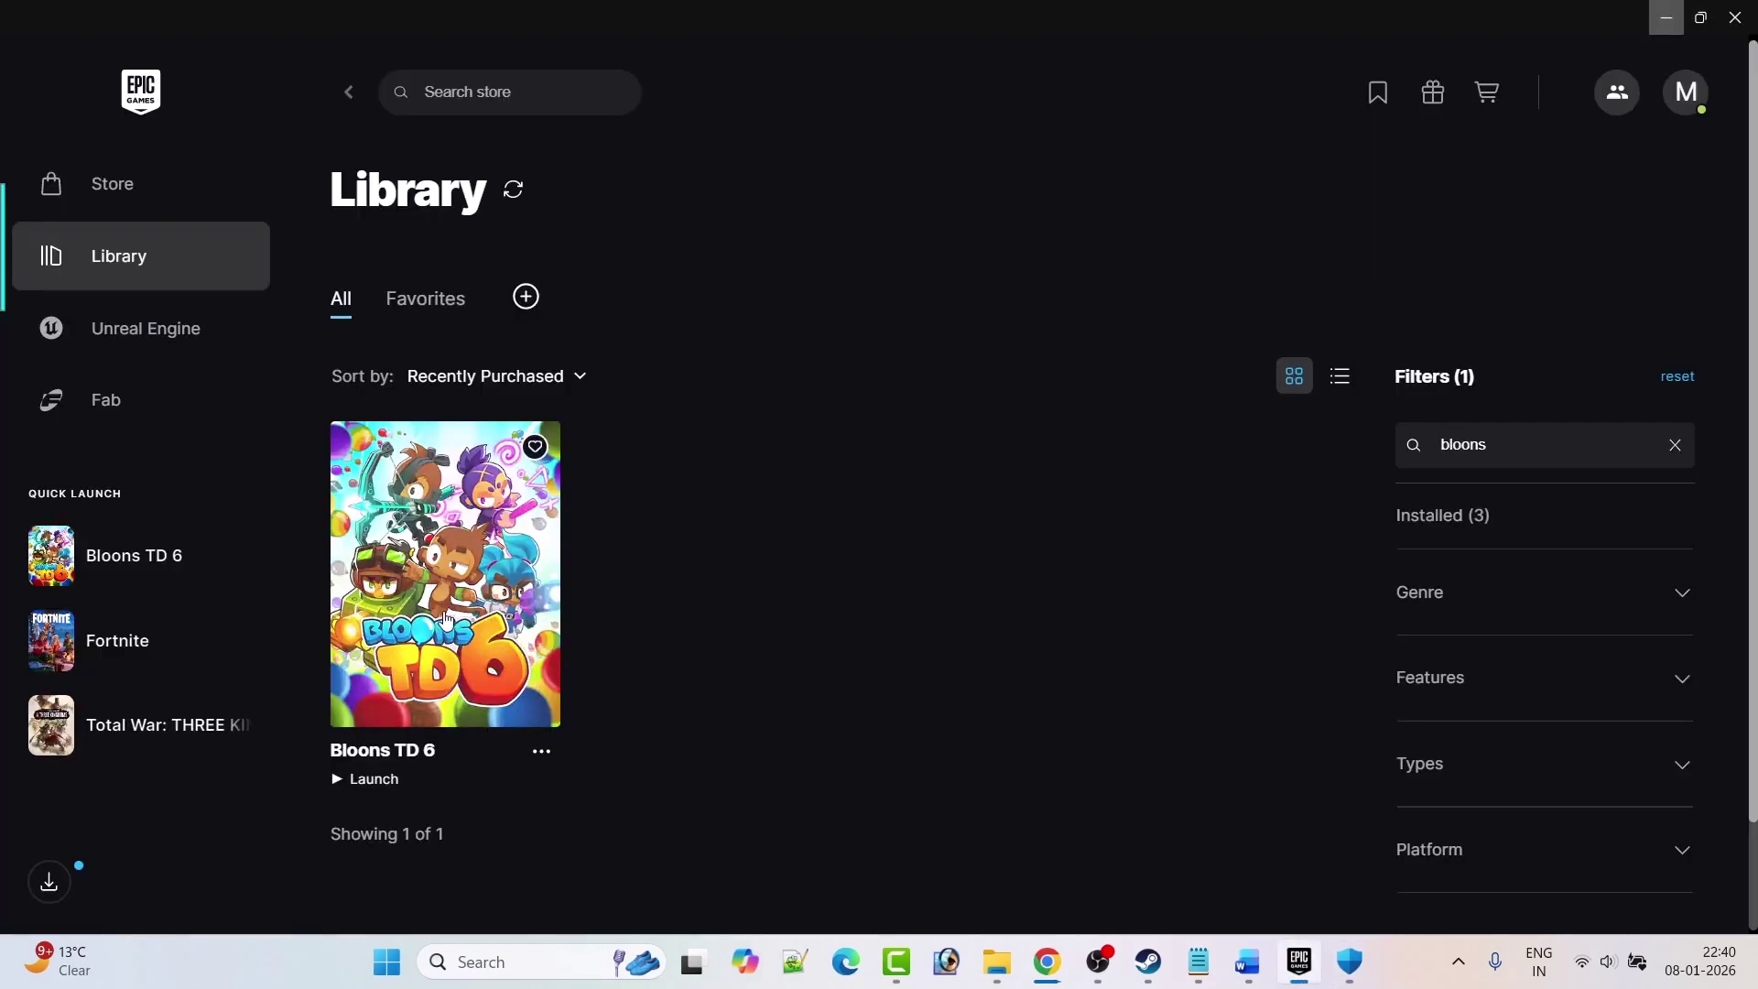
pyautogui.click(1247, 962)
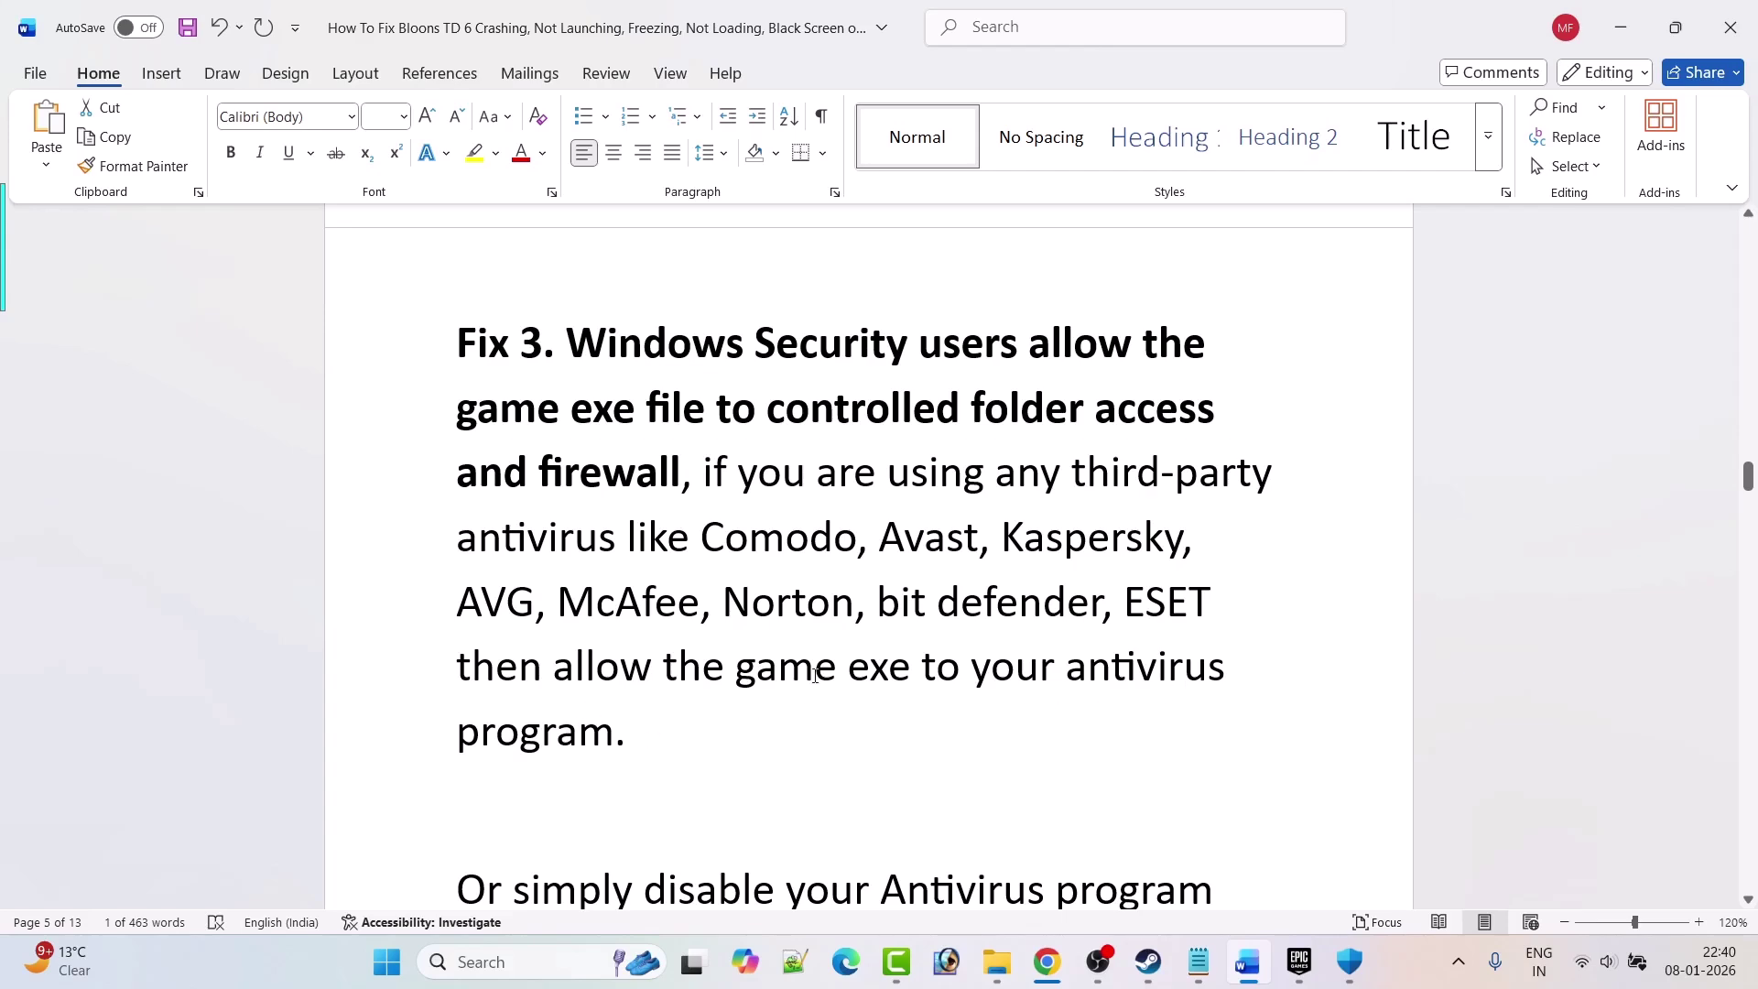
pyautogui.scroll(-3, 815, 676)
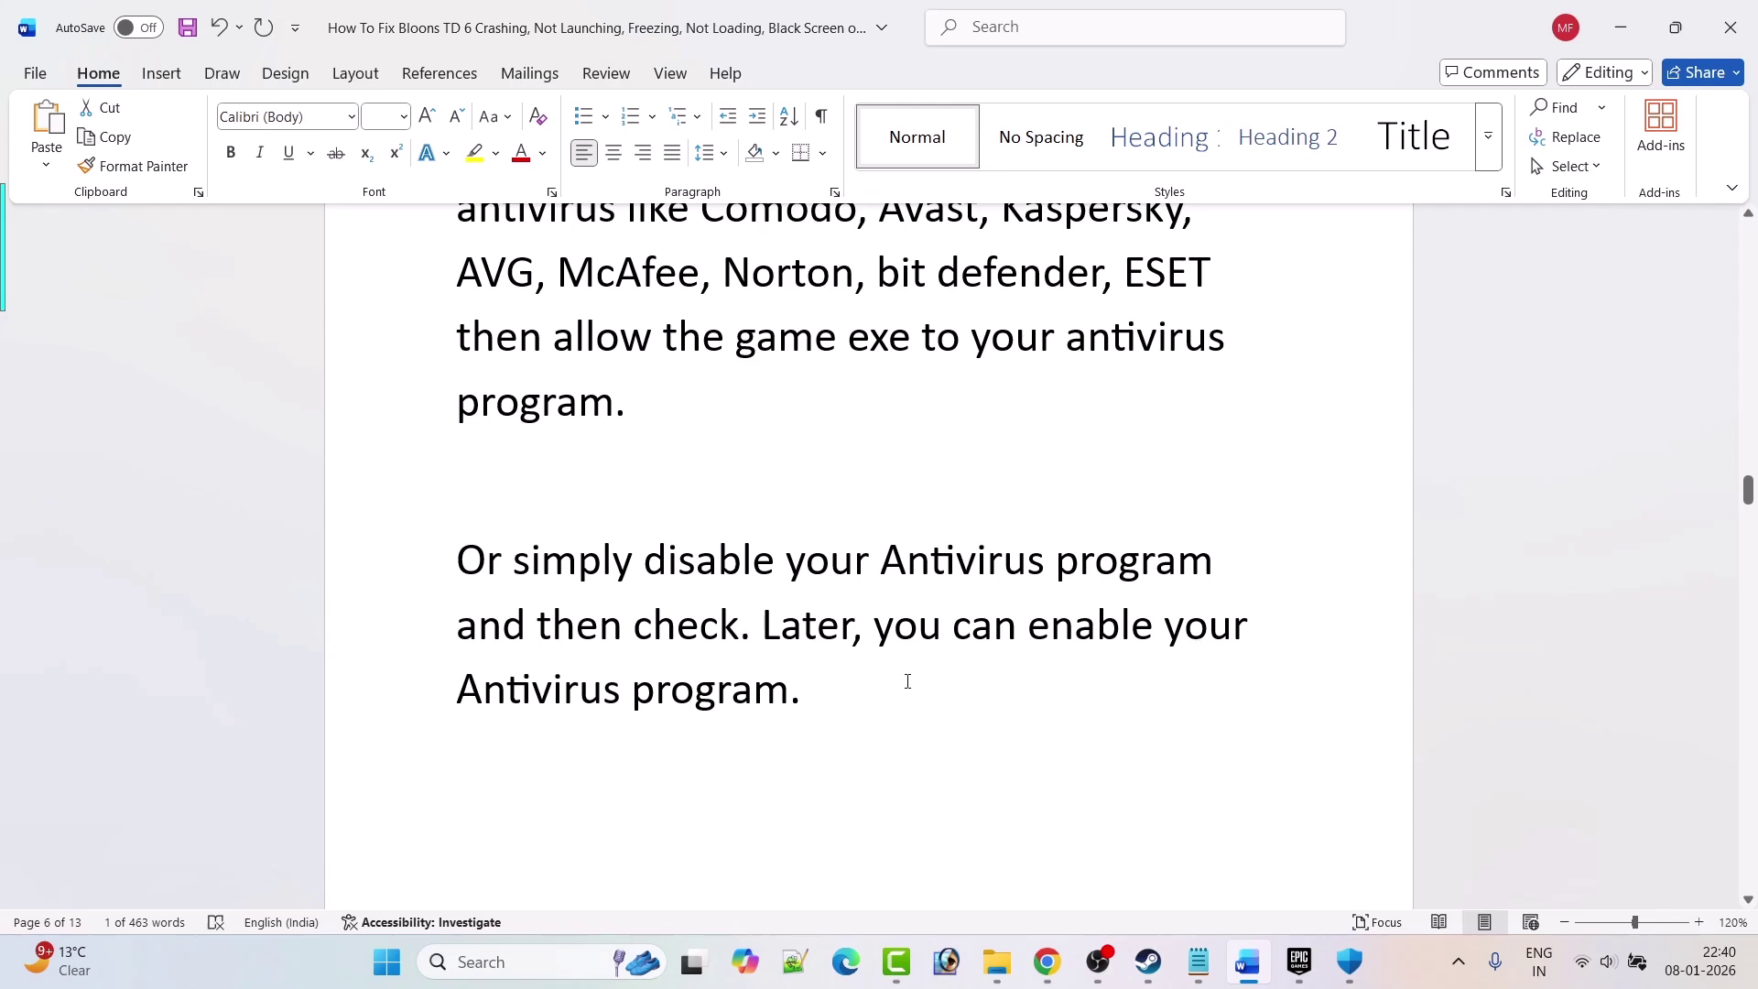
pyautogui.scroll(-8, 907, 681)
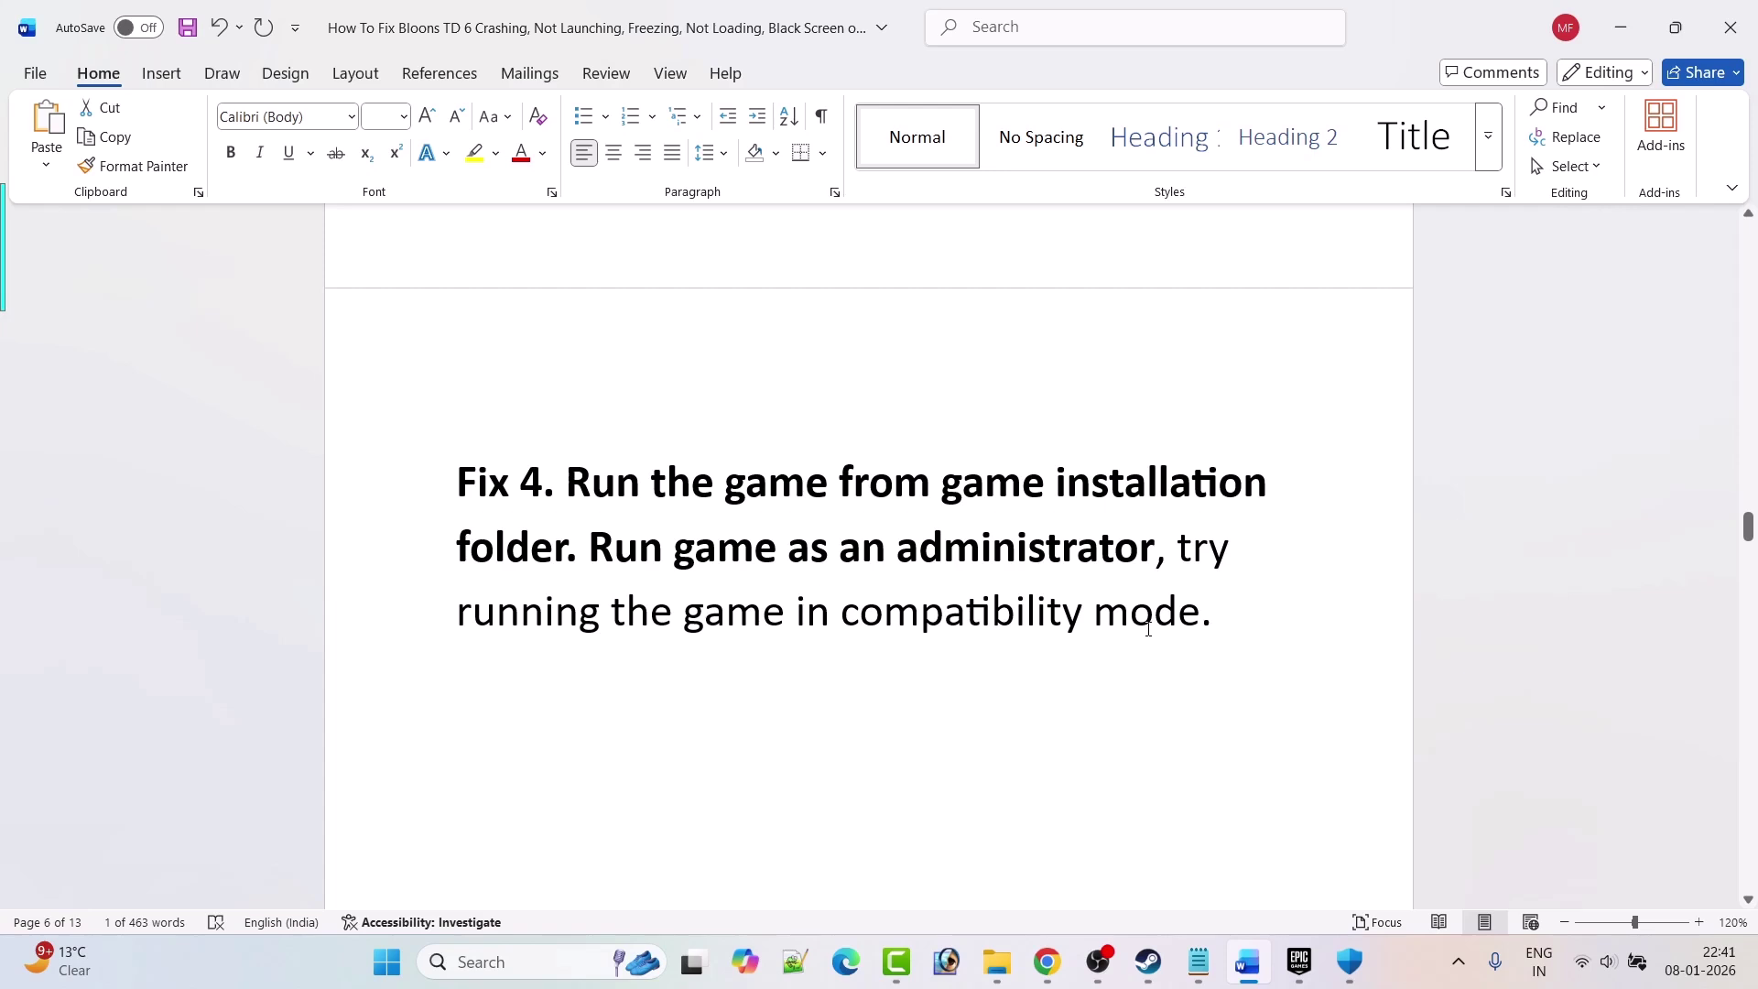
# Switch to the Epic Games Launcher and open the installation folder of Bloons TD 6 from its management options.
pyautogui.click(1299, 961)
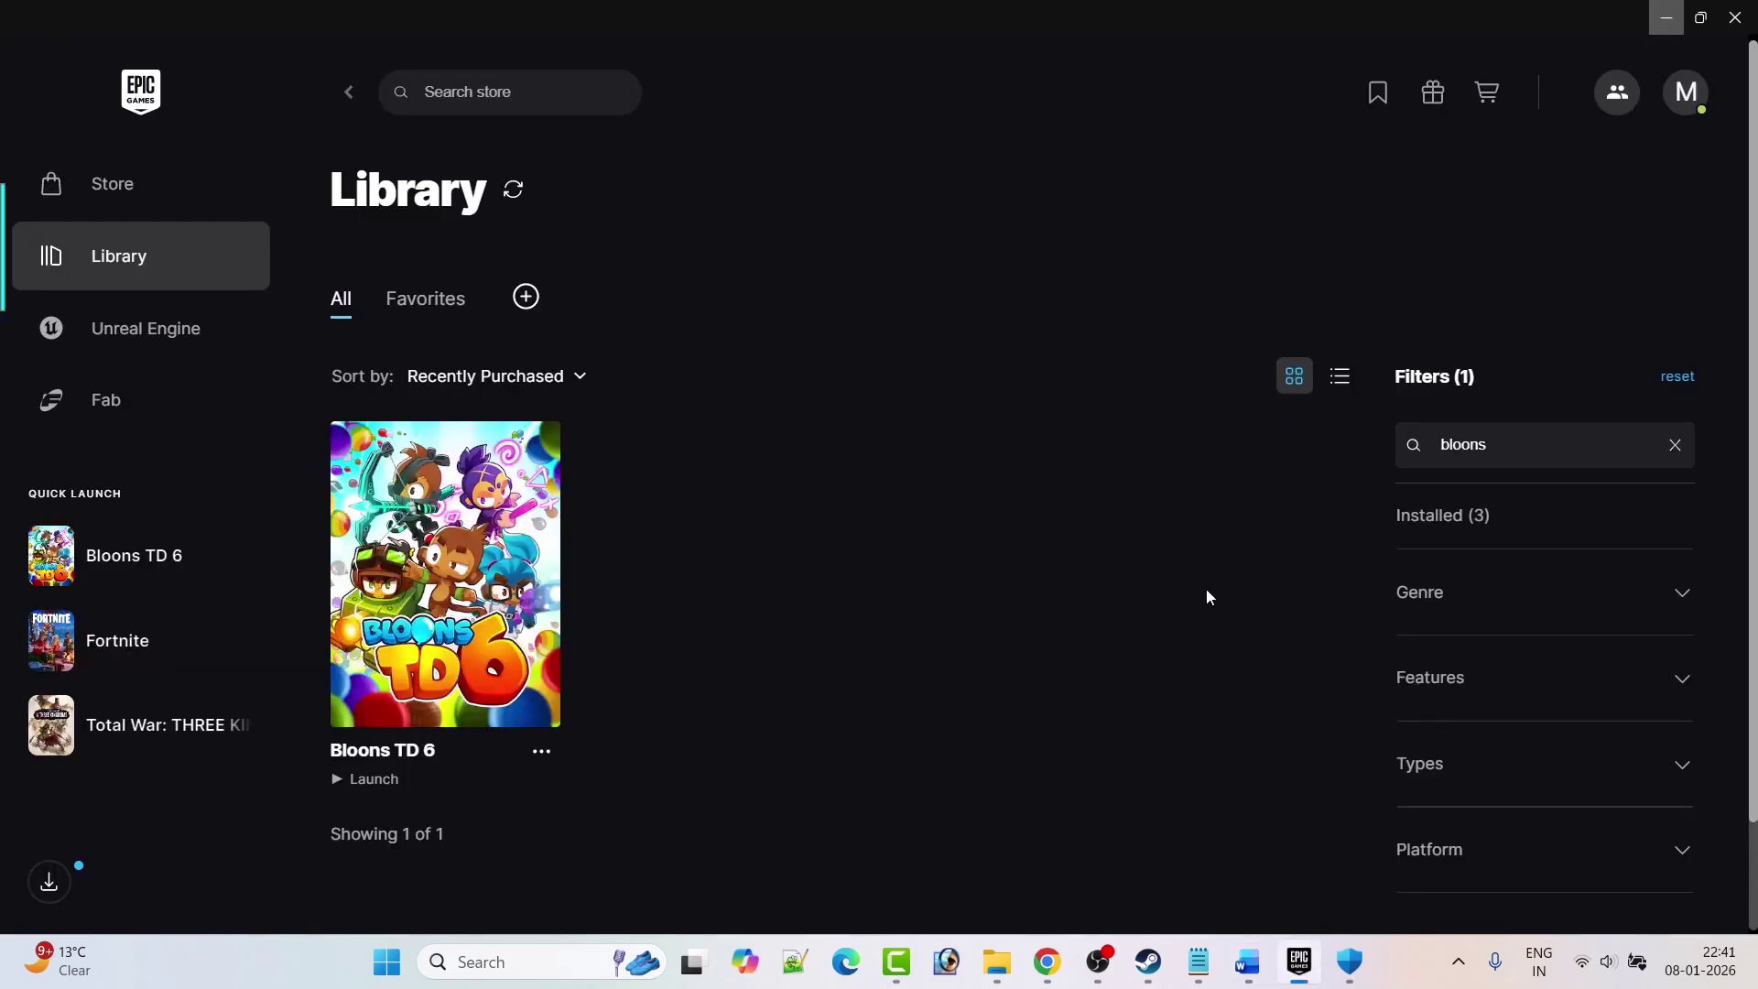
pyautogui.click(541, 752)
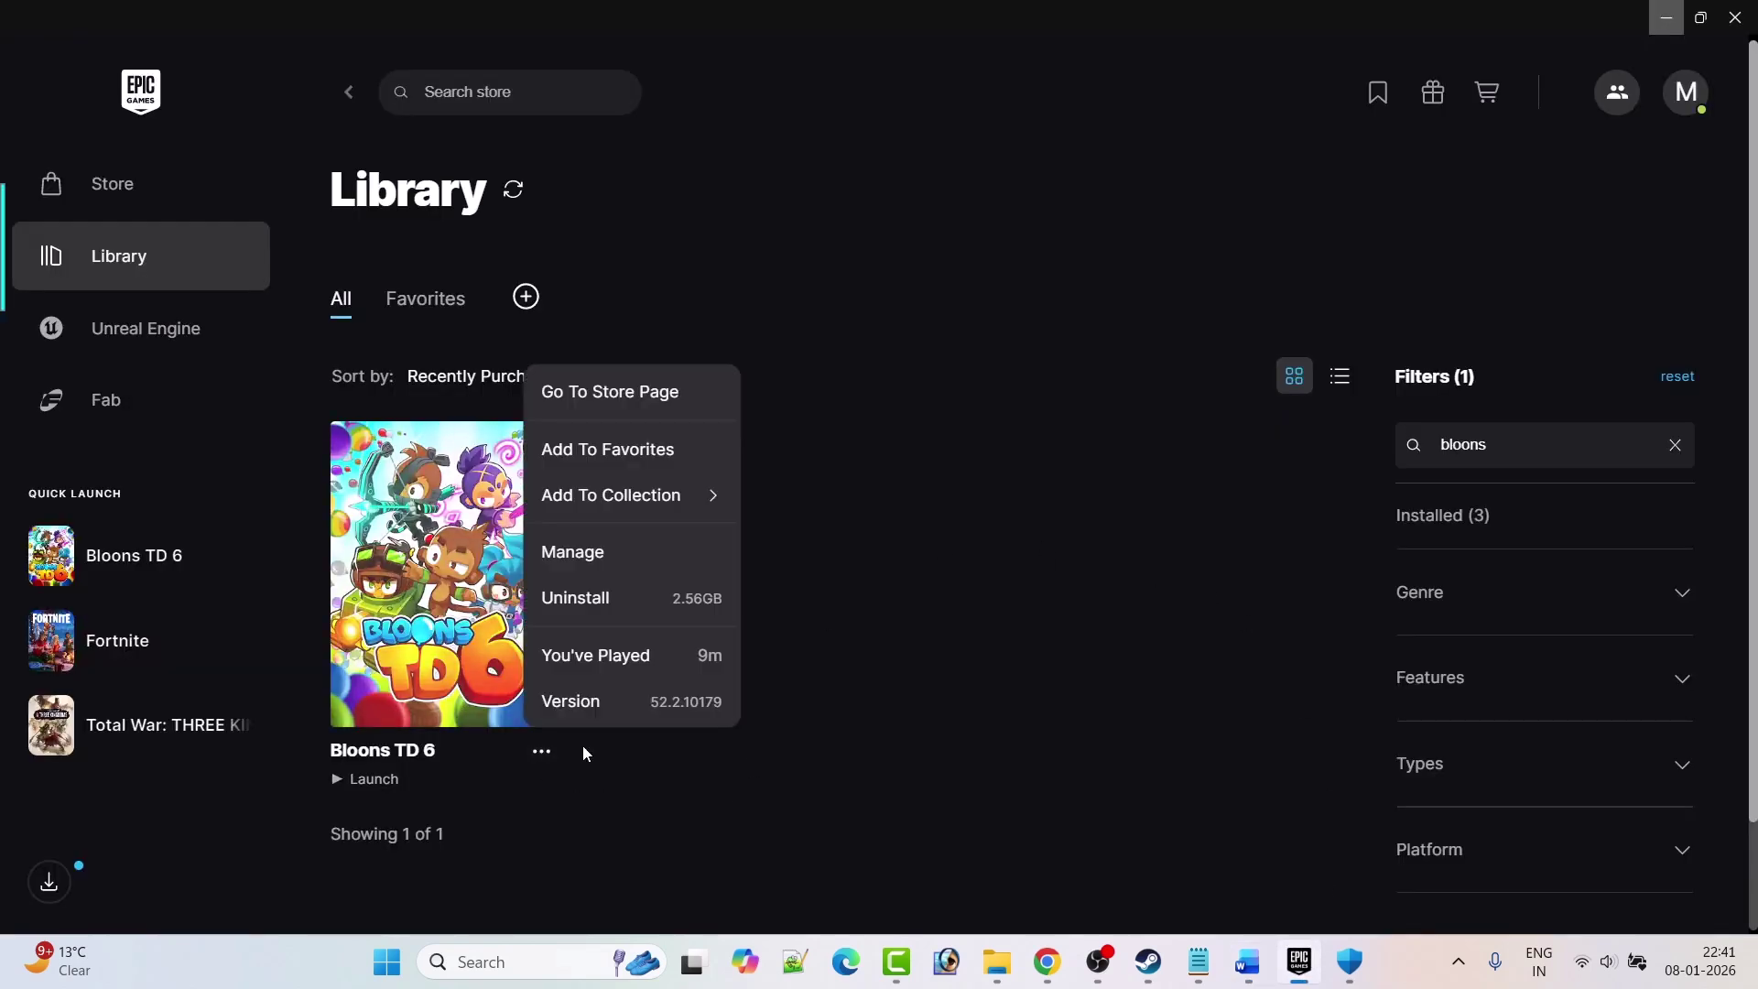
pyautogui.click(592, 563)
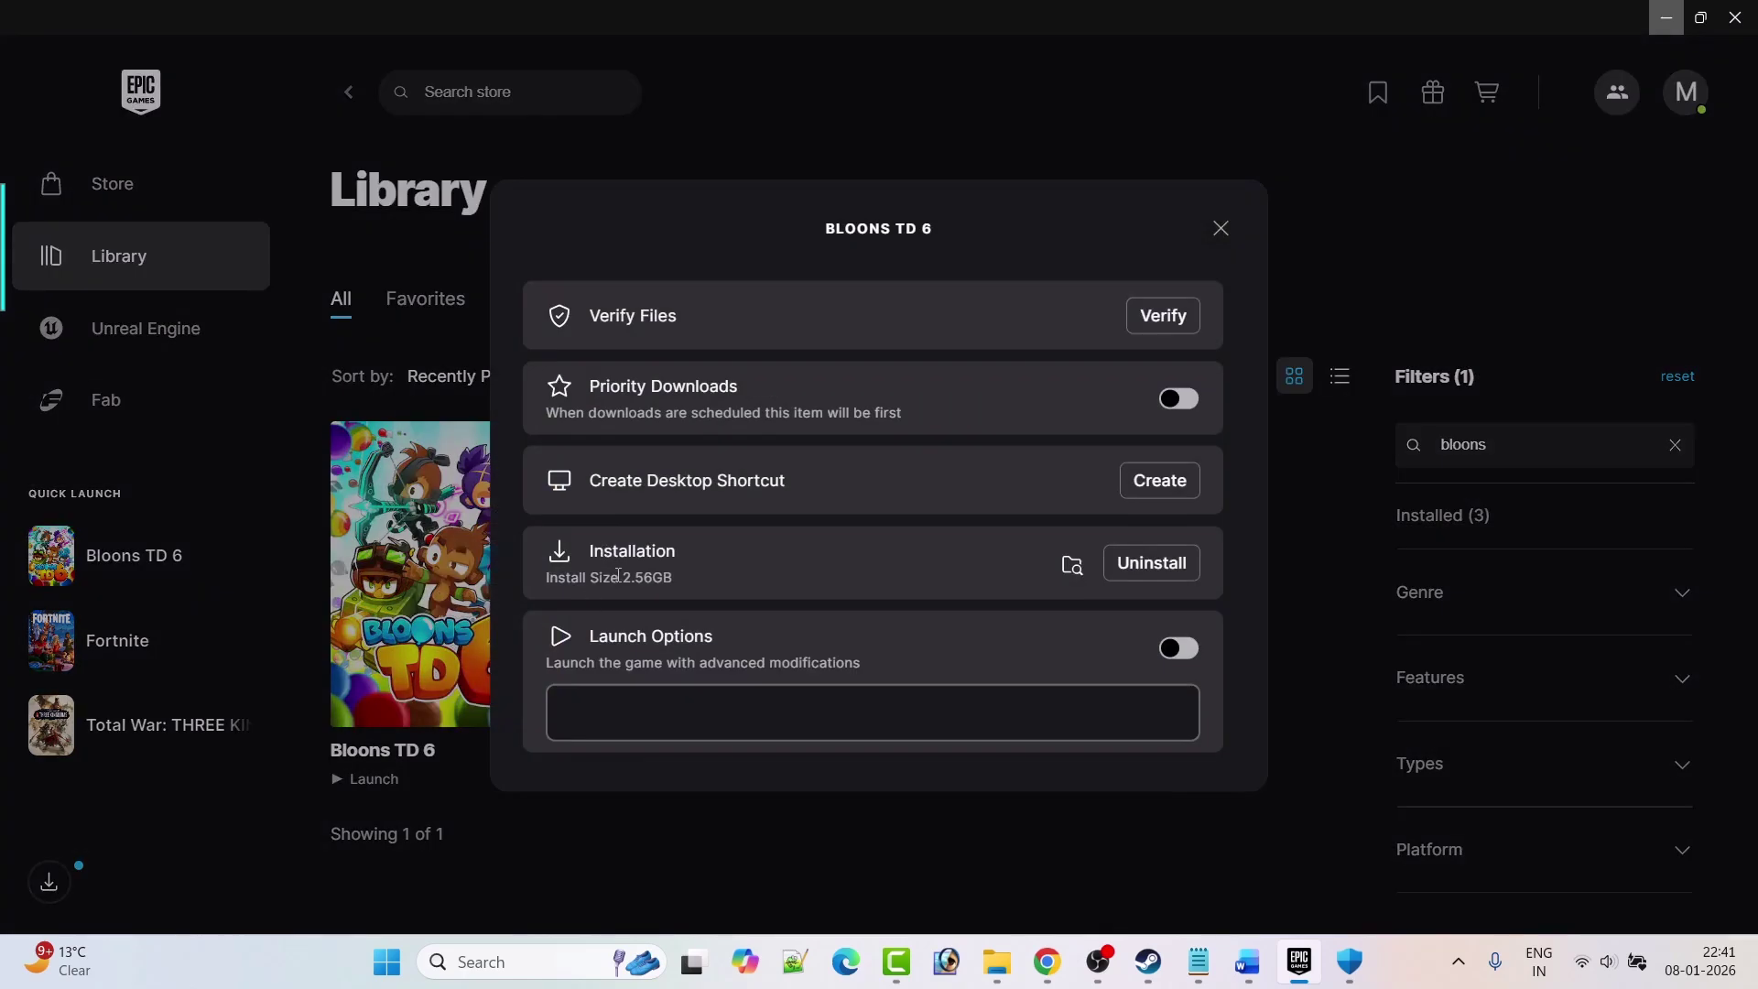
pyautogui.click(1072, 565)
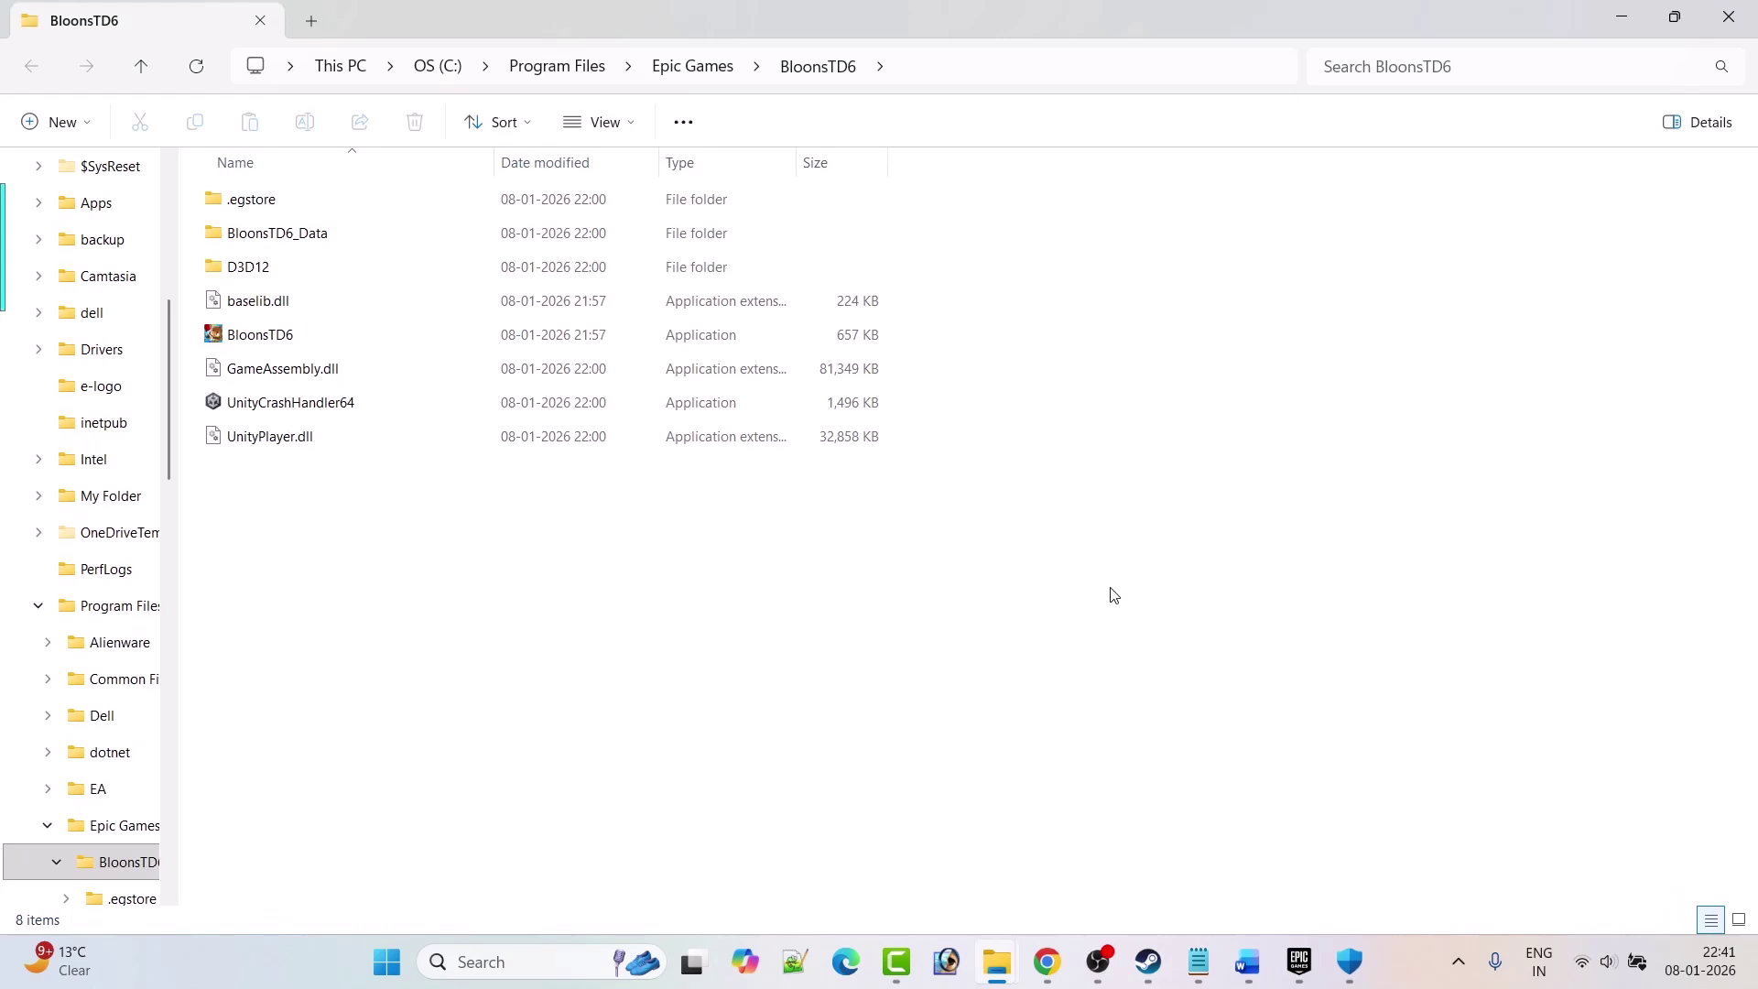
# Open the properties of the BloonsTD6 application file in the installation folder.
pyautogui.click(247, 335)
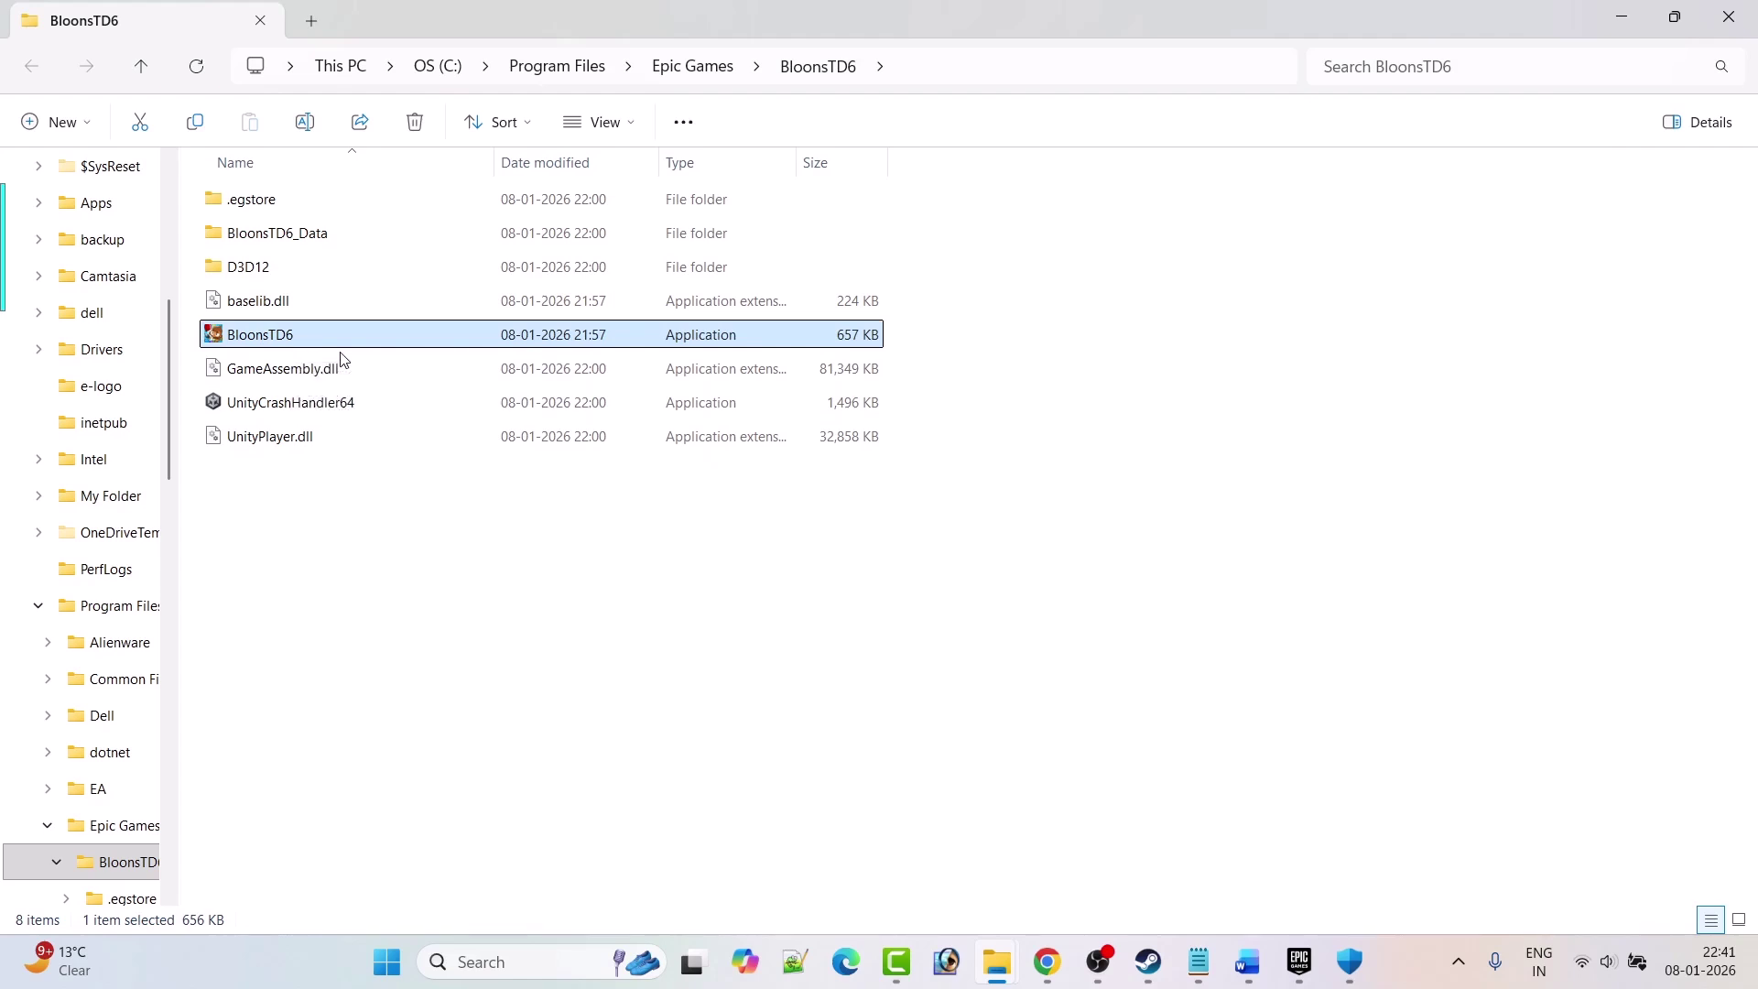
pyautogui.rightClick(307, 340)
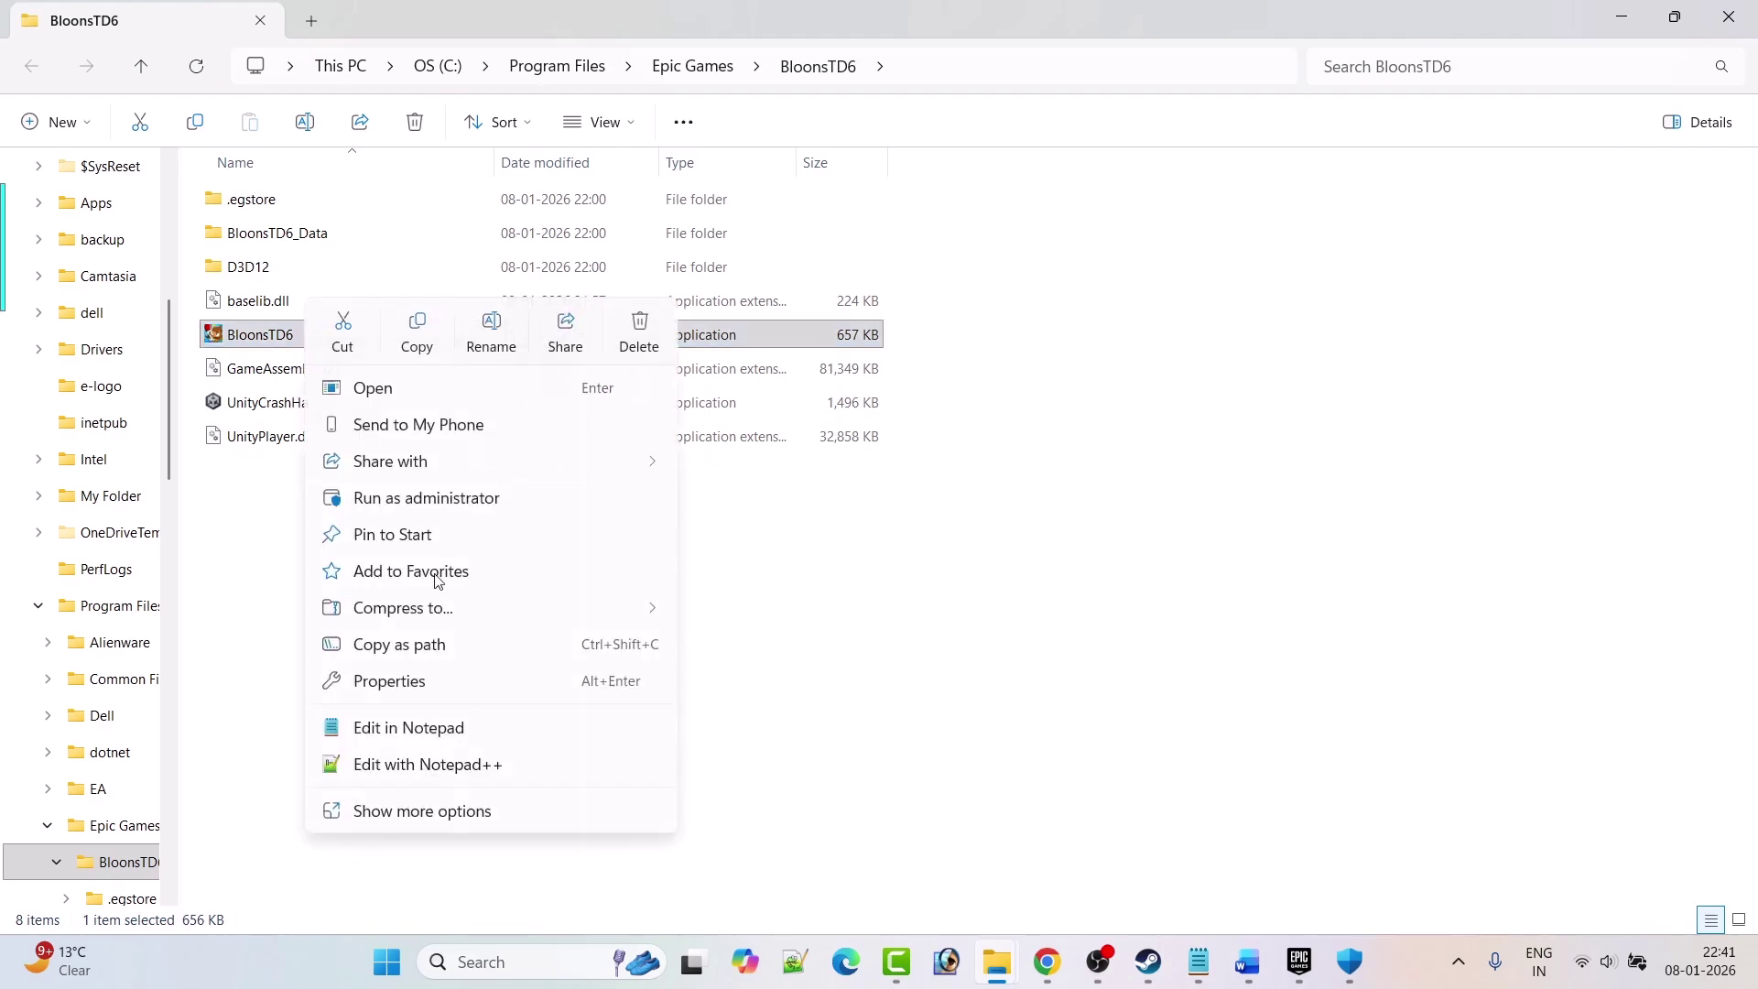
pyautogui.click(412, 680)
pyautogui.moveTo(552, 316); pyautogui.dragTo(586, 186)
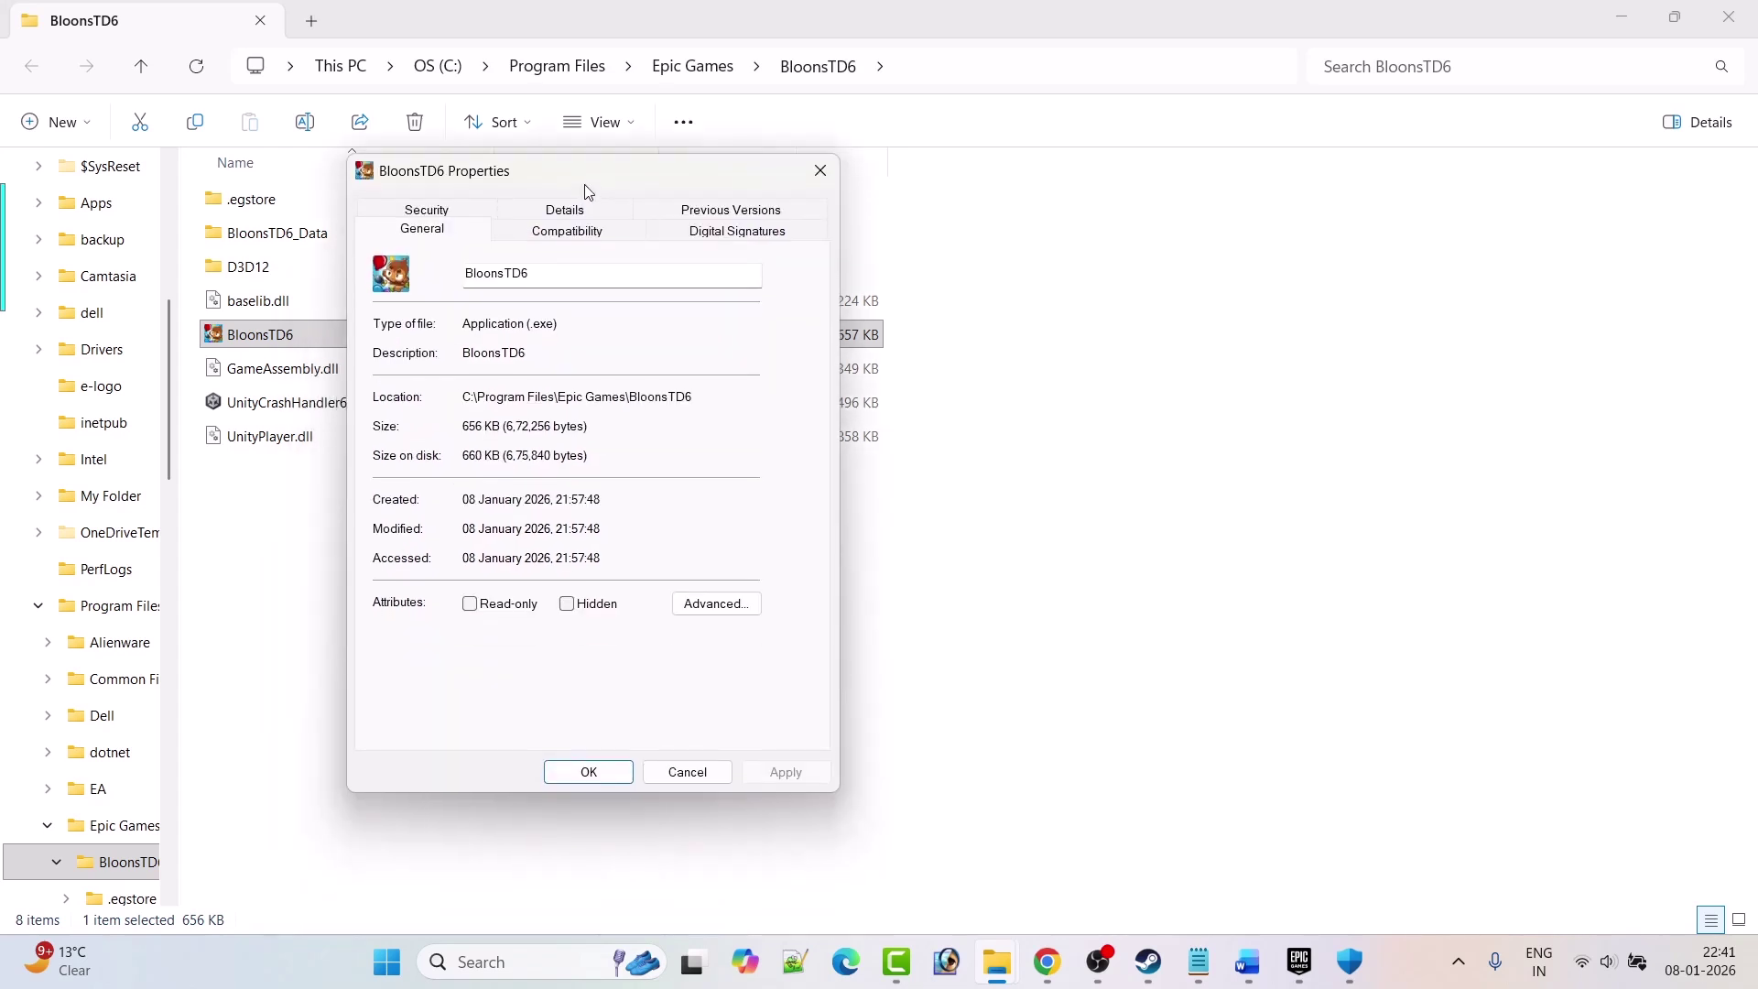
# Set BloonsTD6 to run as an administrator in its compatibility settings and save the properties.
pyautogui.click(577, 235)
pyautogui.click(391, 593)
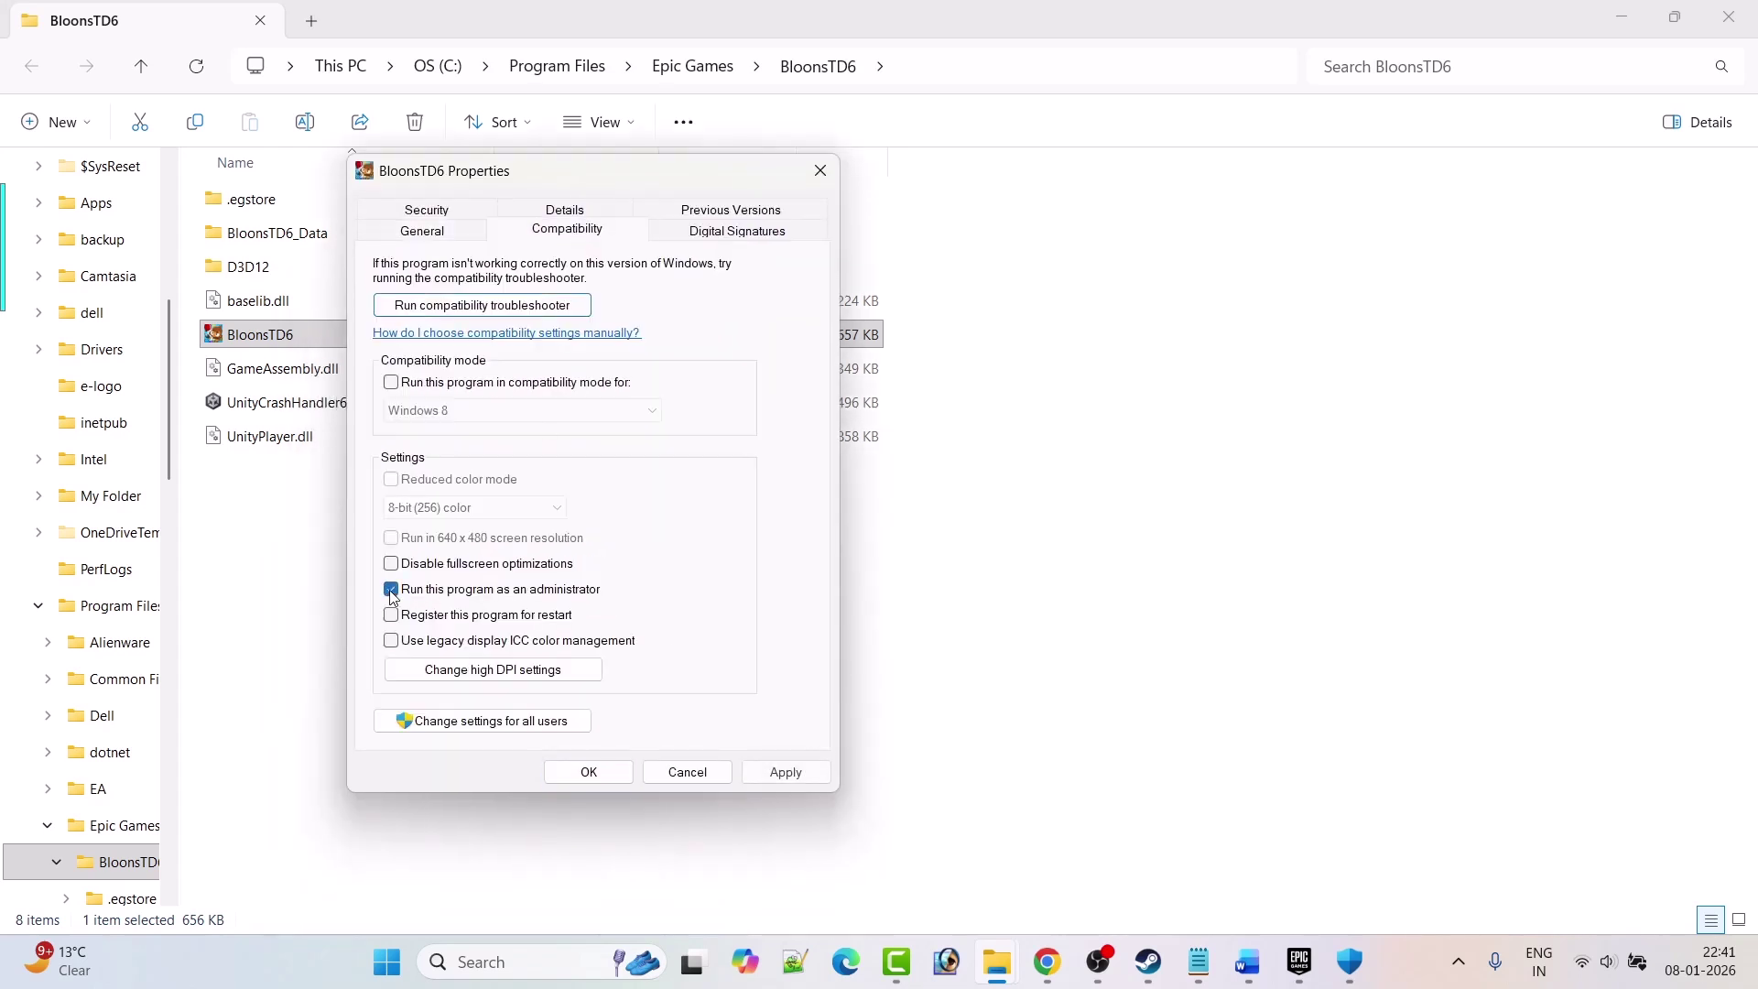
pyautogui.click(785, 772)
pyautogui.click(627, 774)
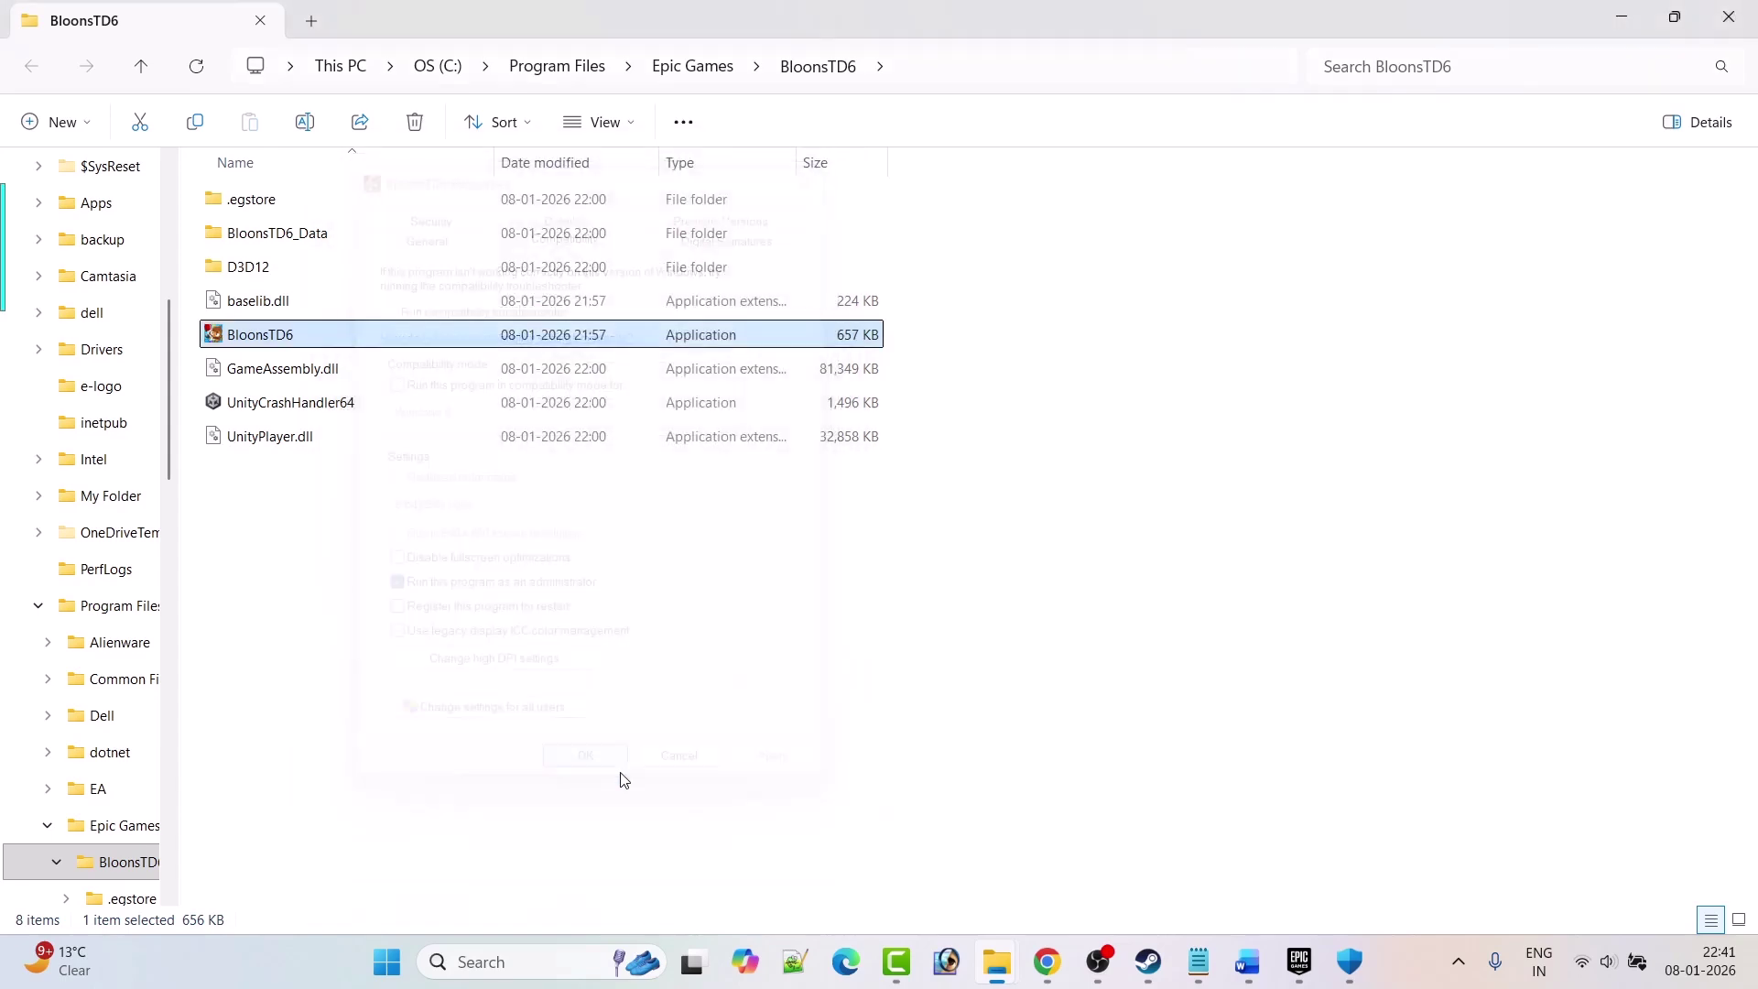
# Reopen the BloonsTD6 application's compatibility properties and apply compatibility mode for Windows 8.
pyautogui.rightClick(293, 340)
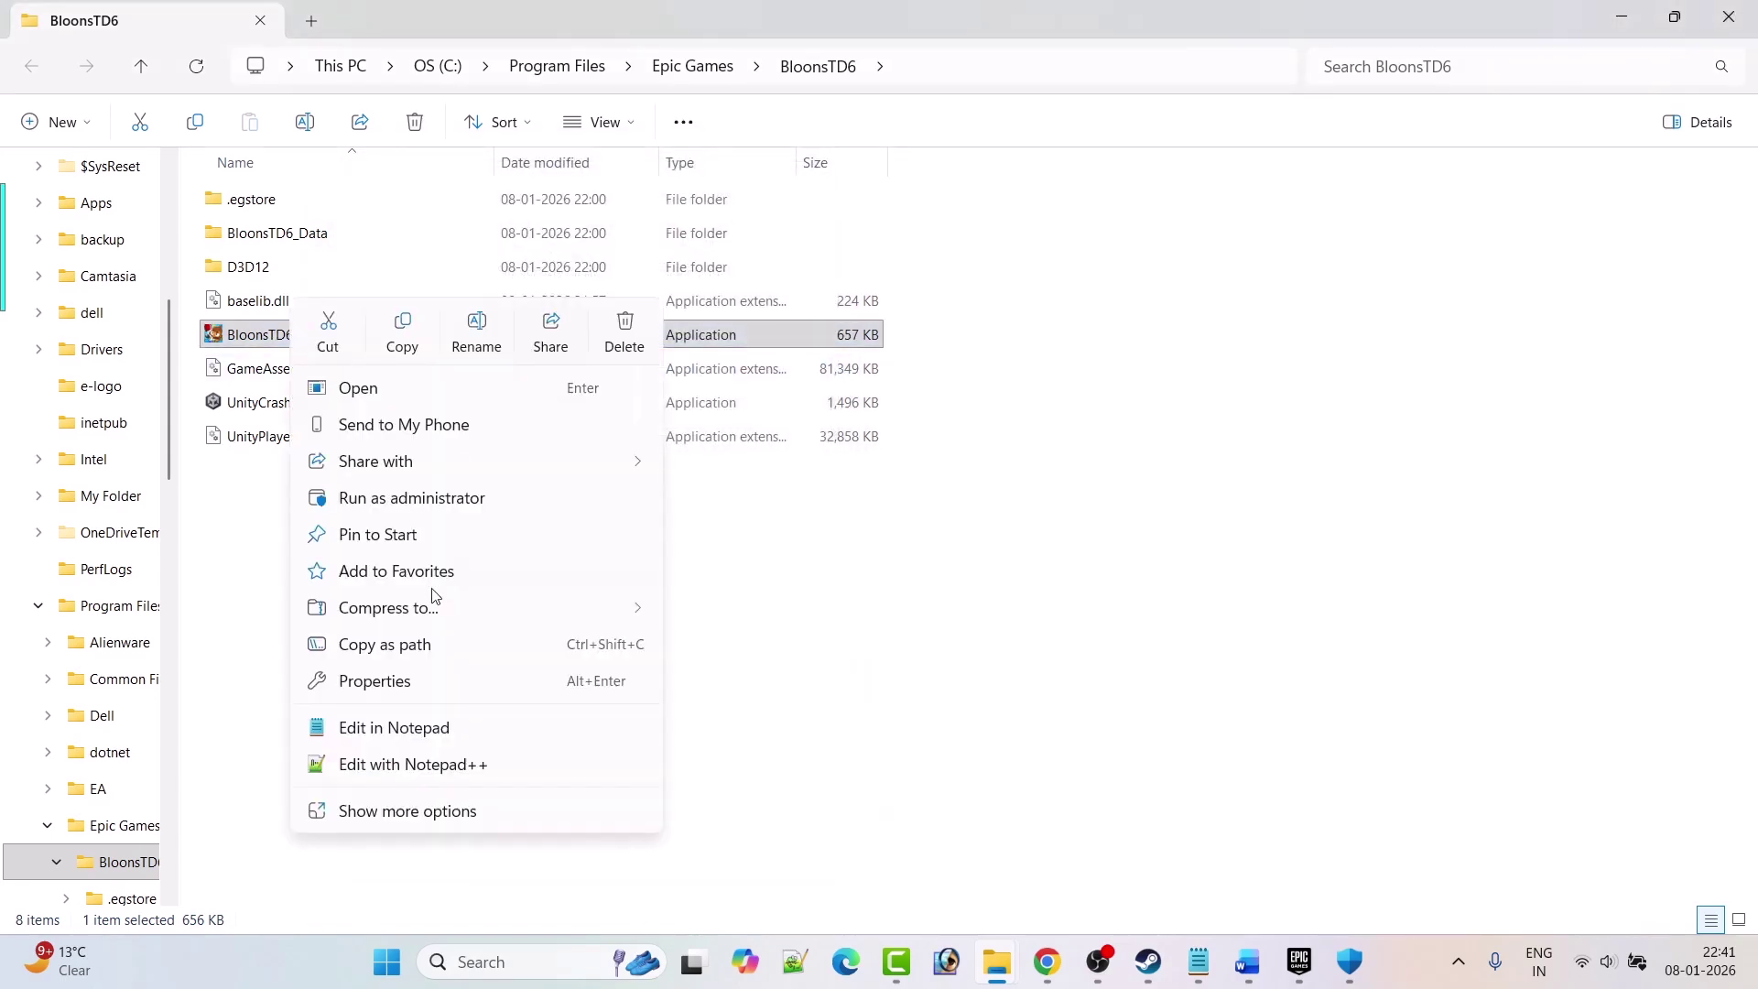
pyautogui.click(420, 682)
pyautogui.click(536, 364)
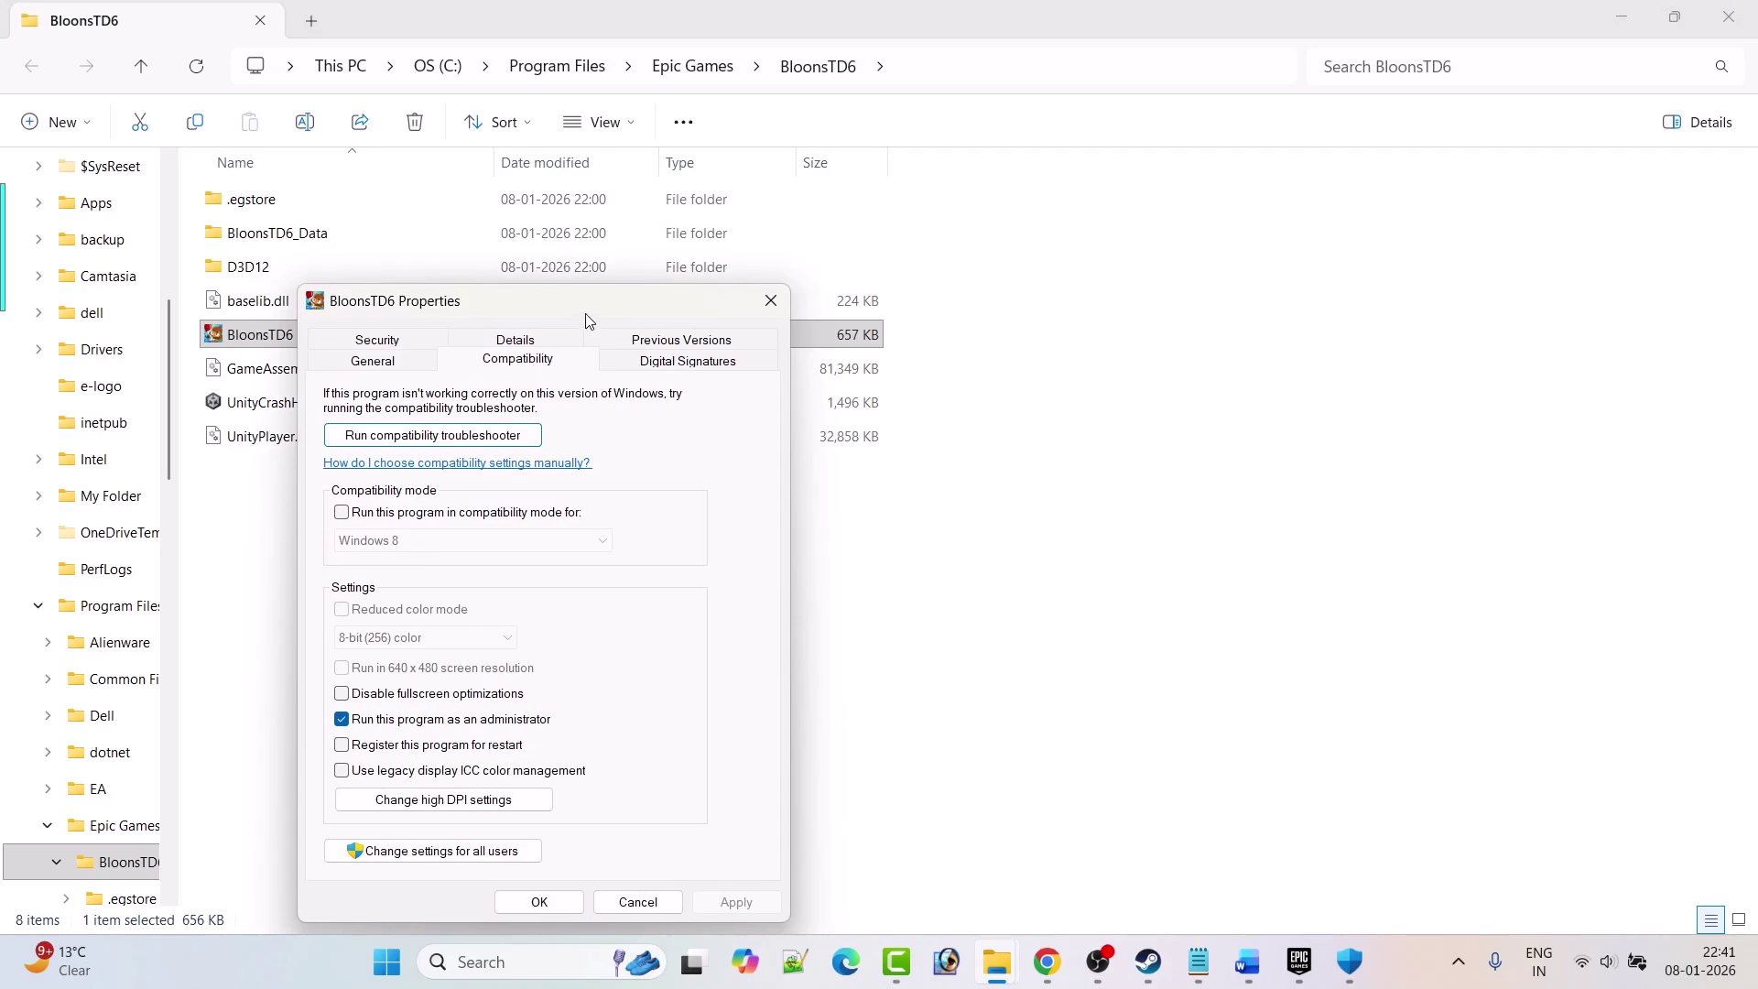
pyautogui.moveTo(588, 319); pyautogui.dragTo(649, 210)
pyautogui.click(411, 406)
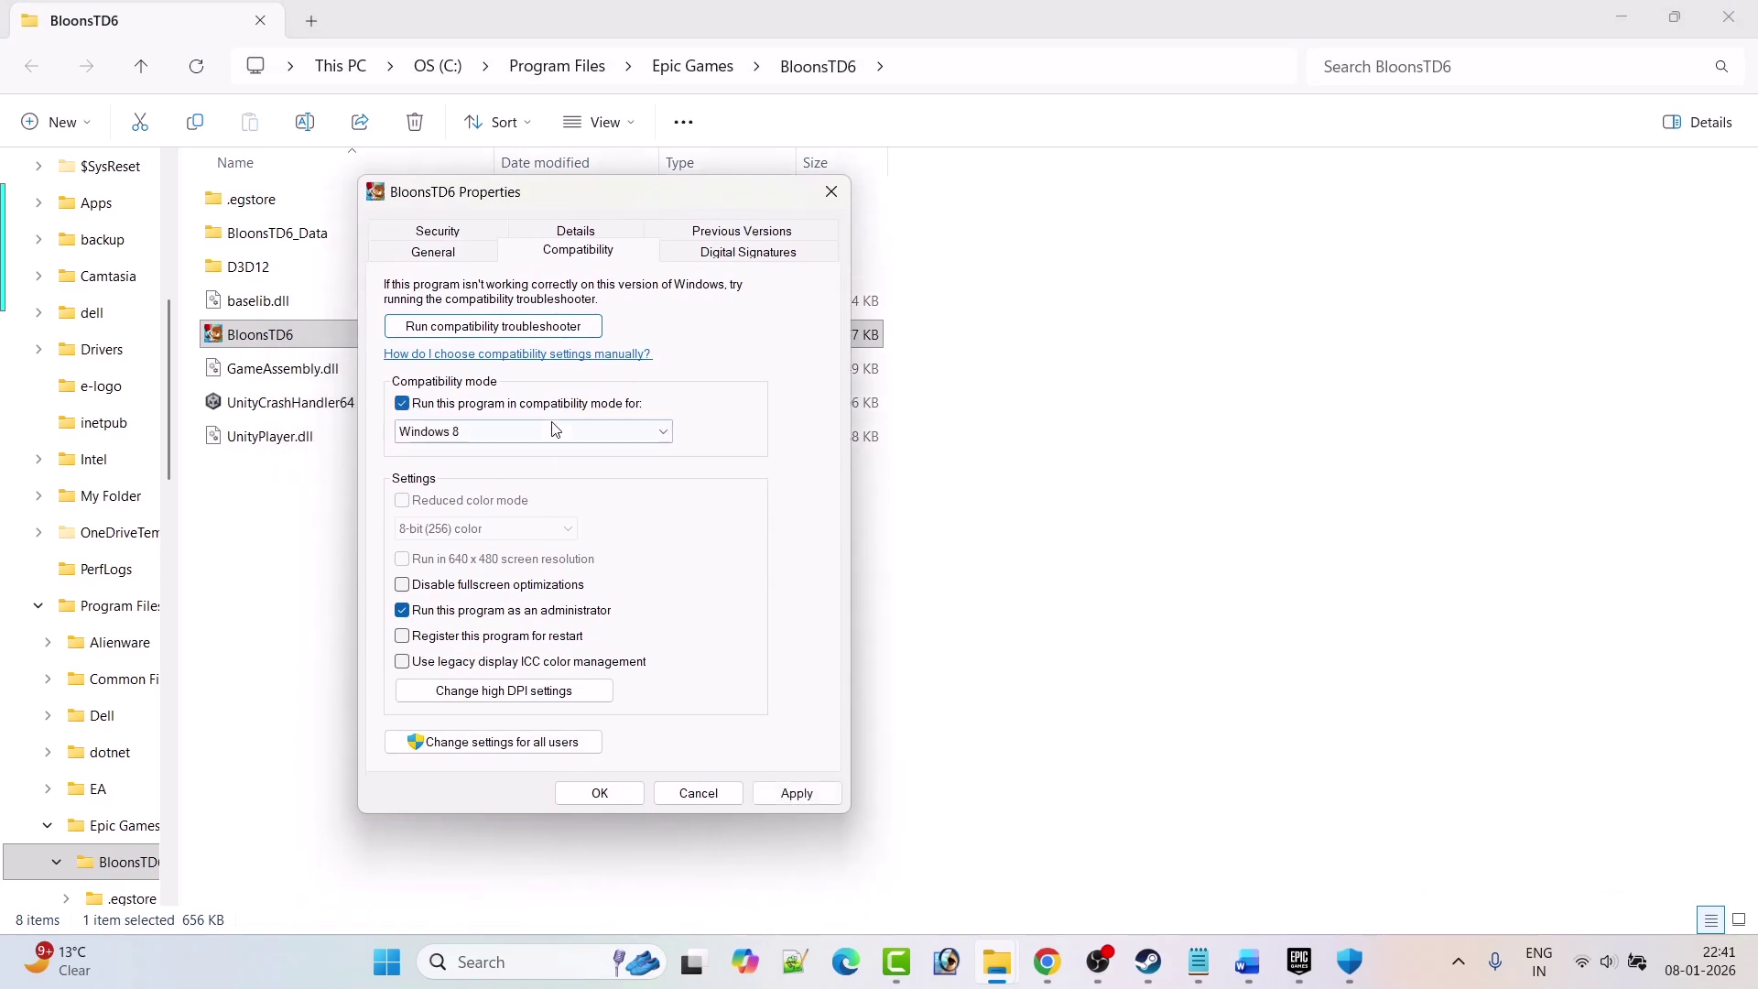
pyautogui.click(600, 435)
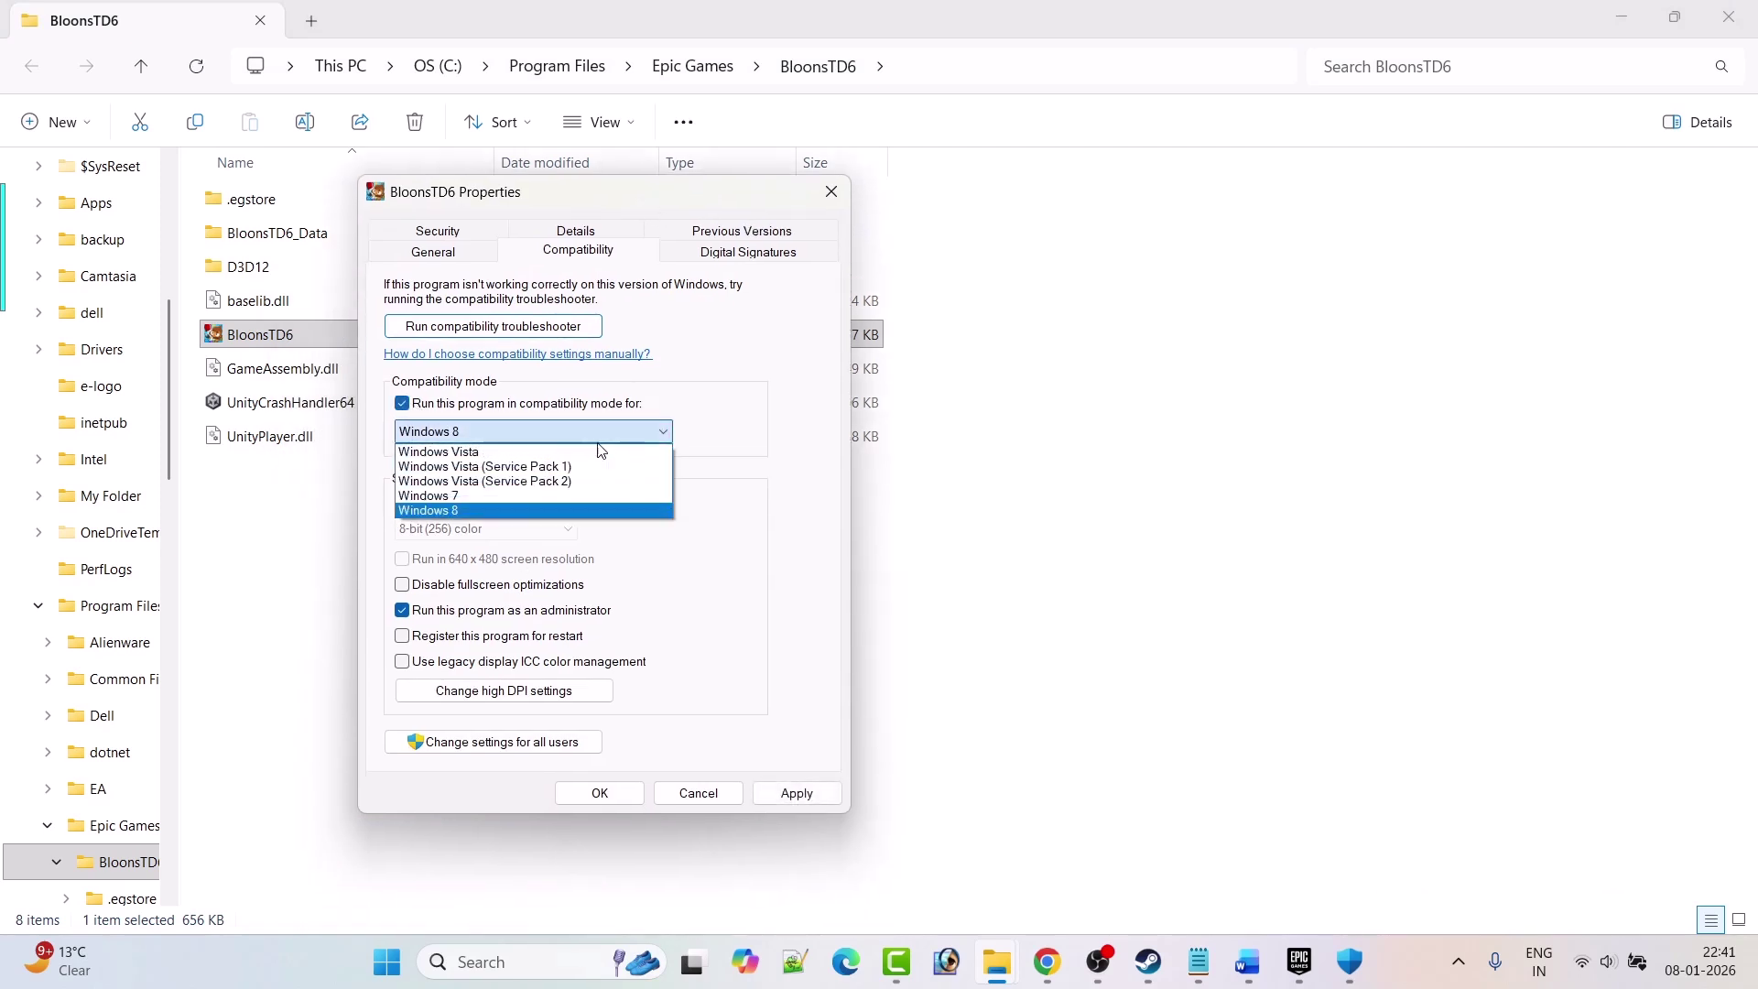
pyautogui.click(514, 508)
pyautogui.click(800, 793)
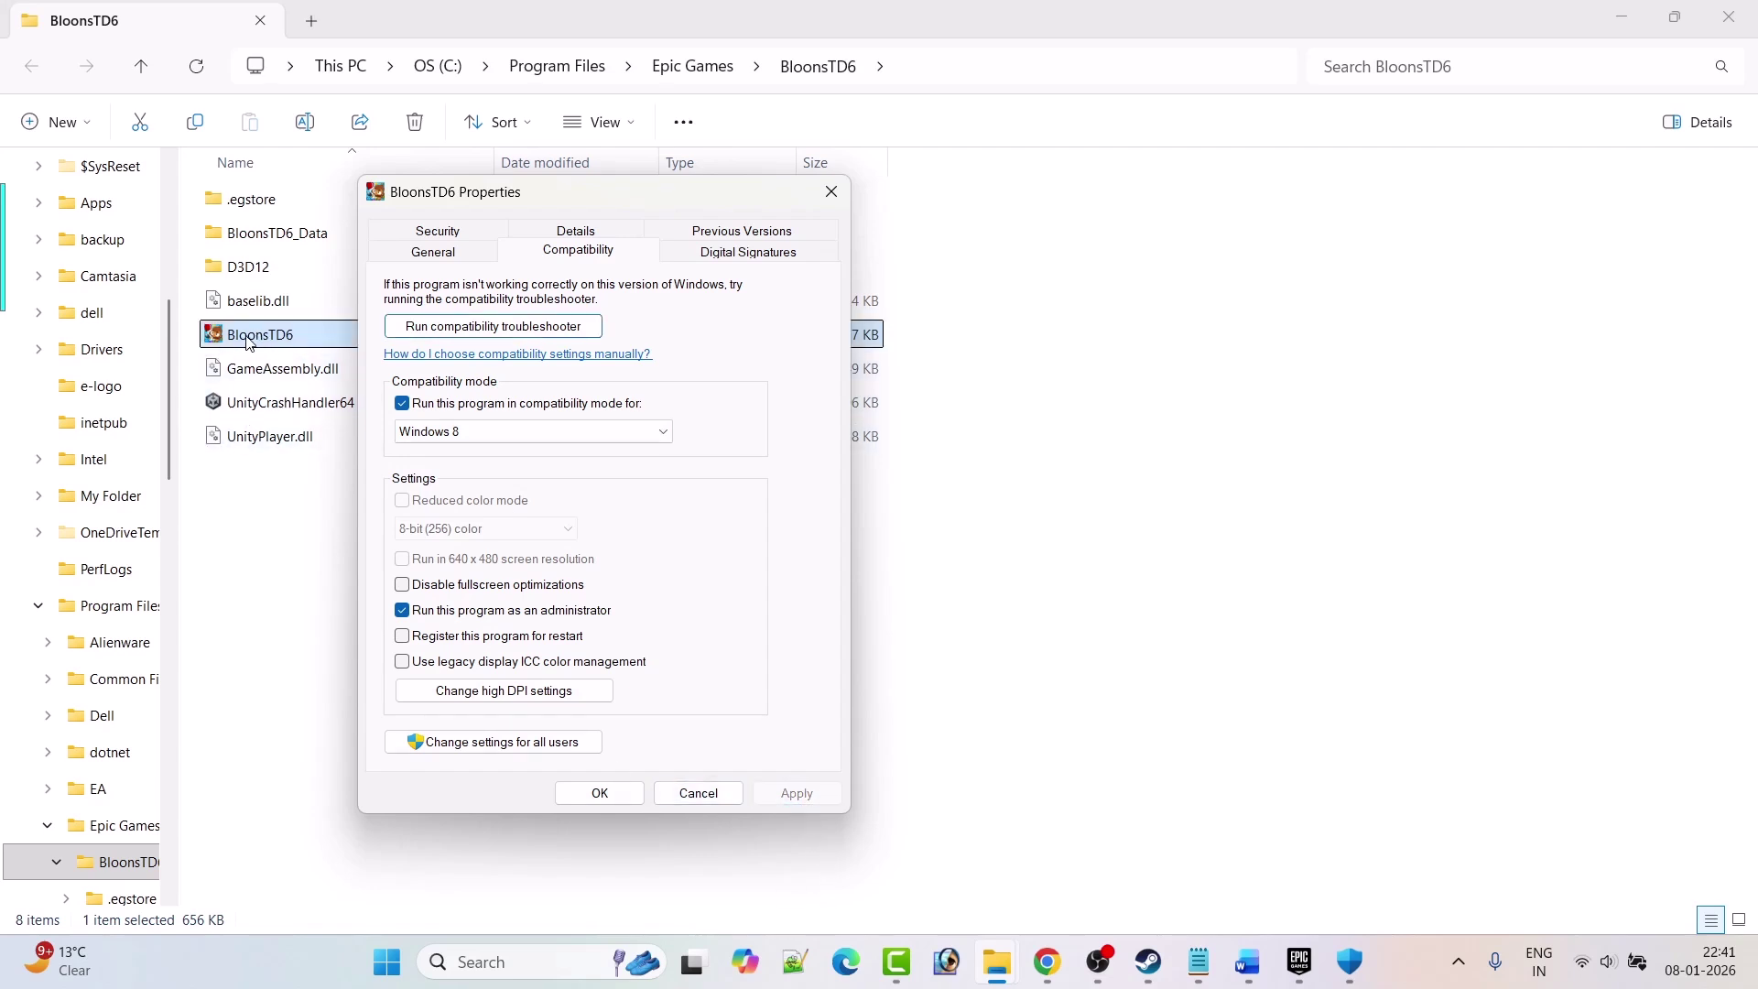
# Change the compatibility mode to Windows 7 and disable fullscreen optimizations for BloonsTD6, applying each change.
pyautogui.click(493, 437)
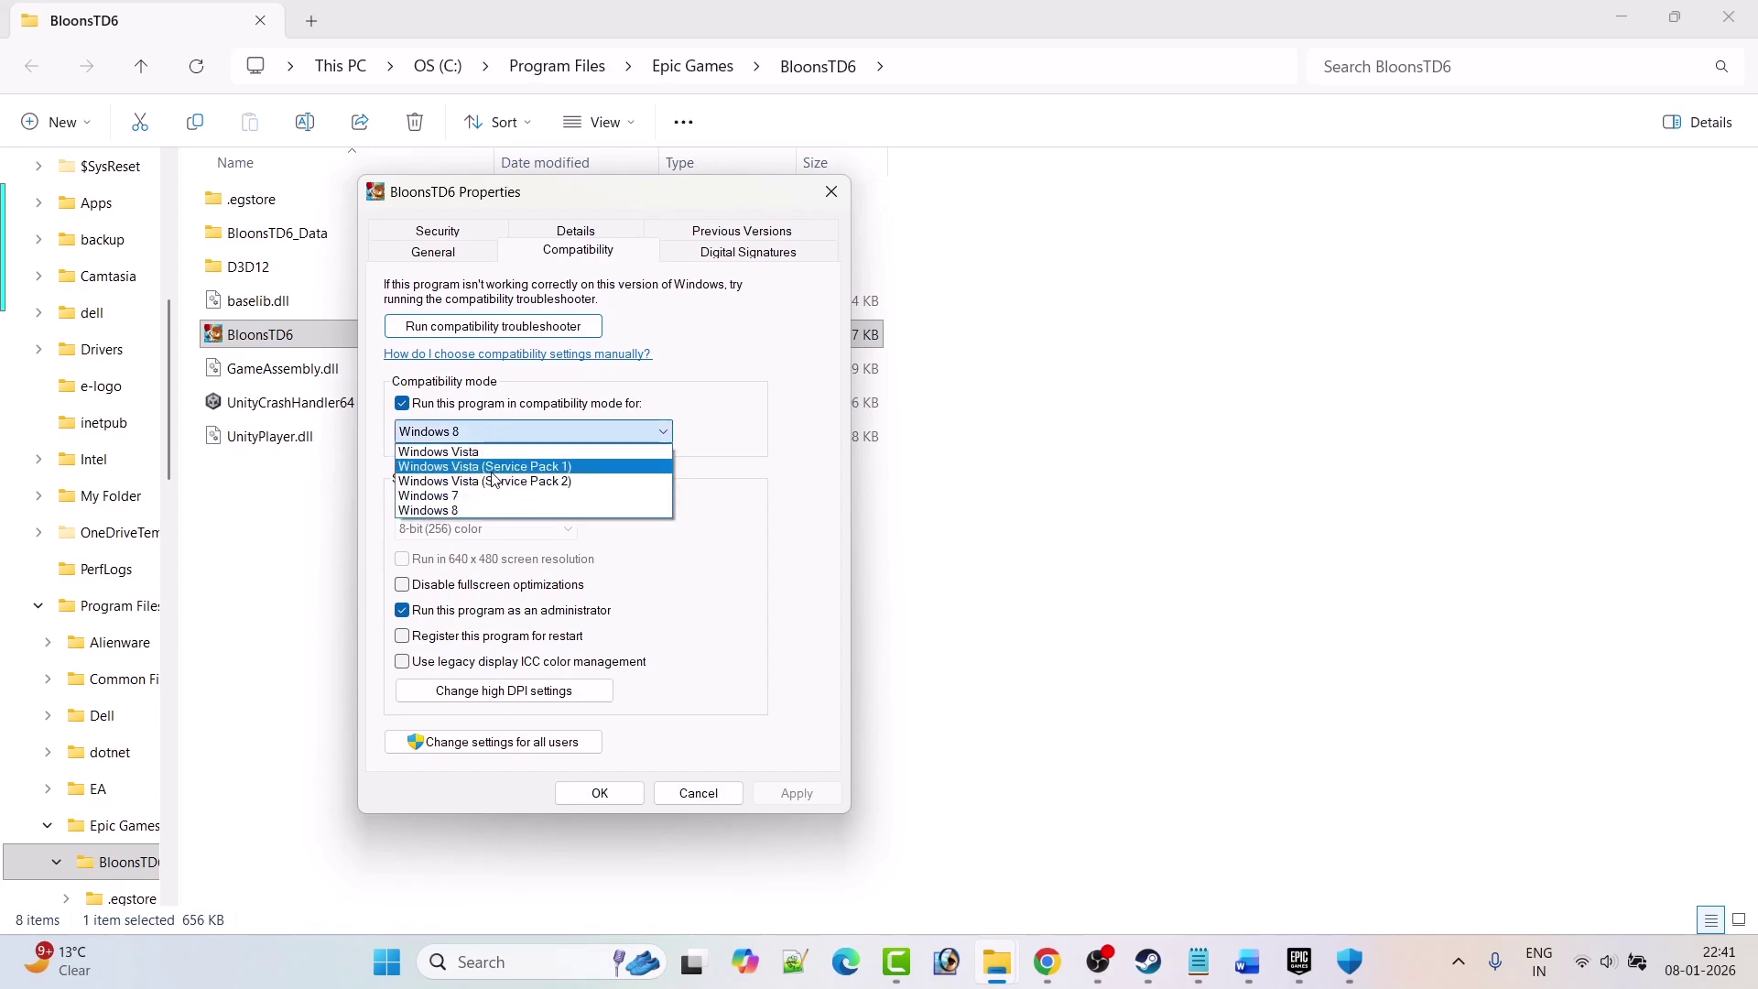
pyautogui.click(473, 497)
pyautogui.click(796, 793)
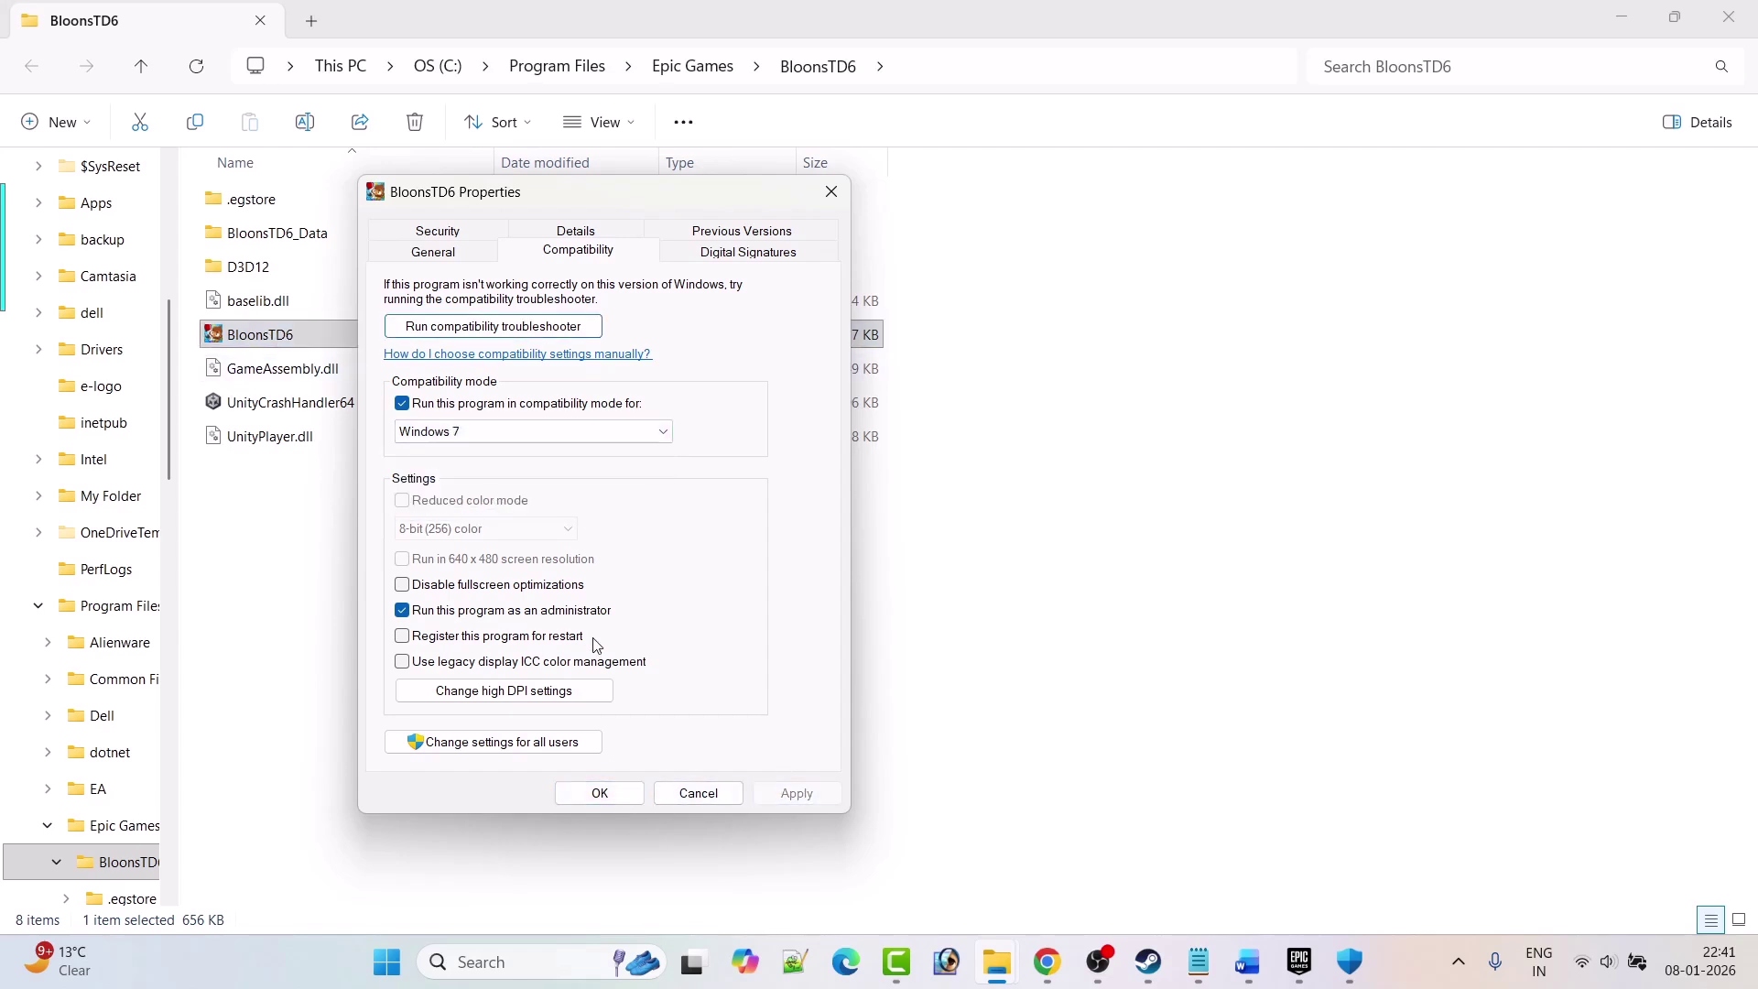
pyautogui.click(404, 589)
pyautogui.click(791, 794)
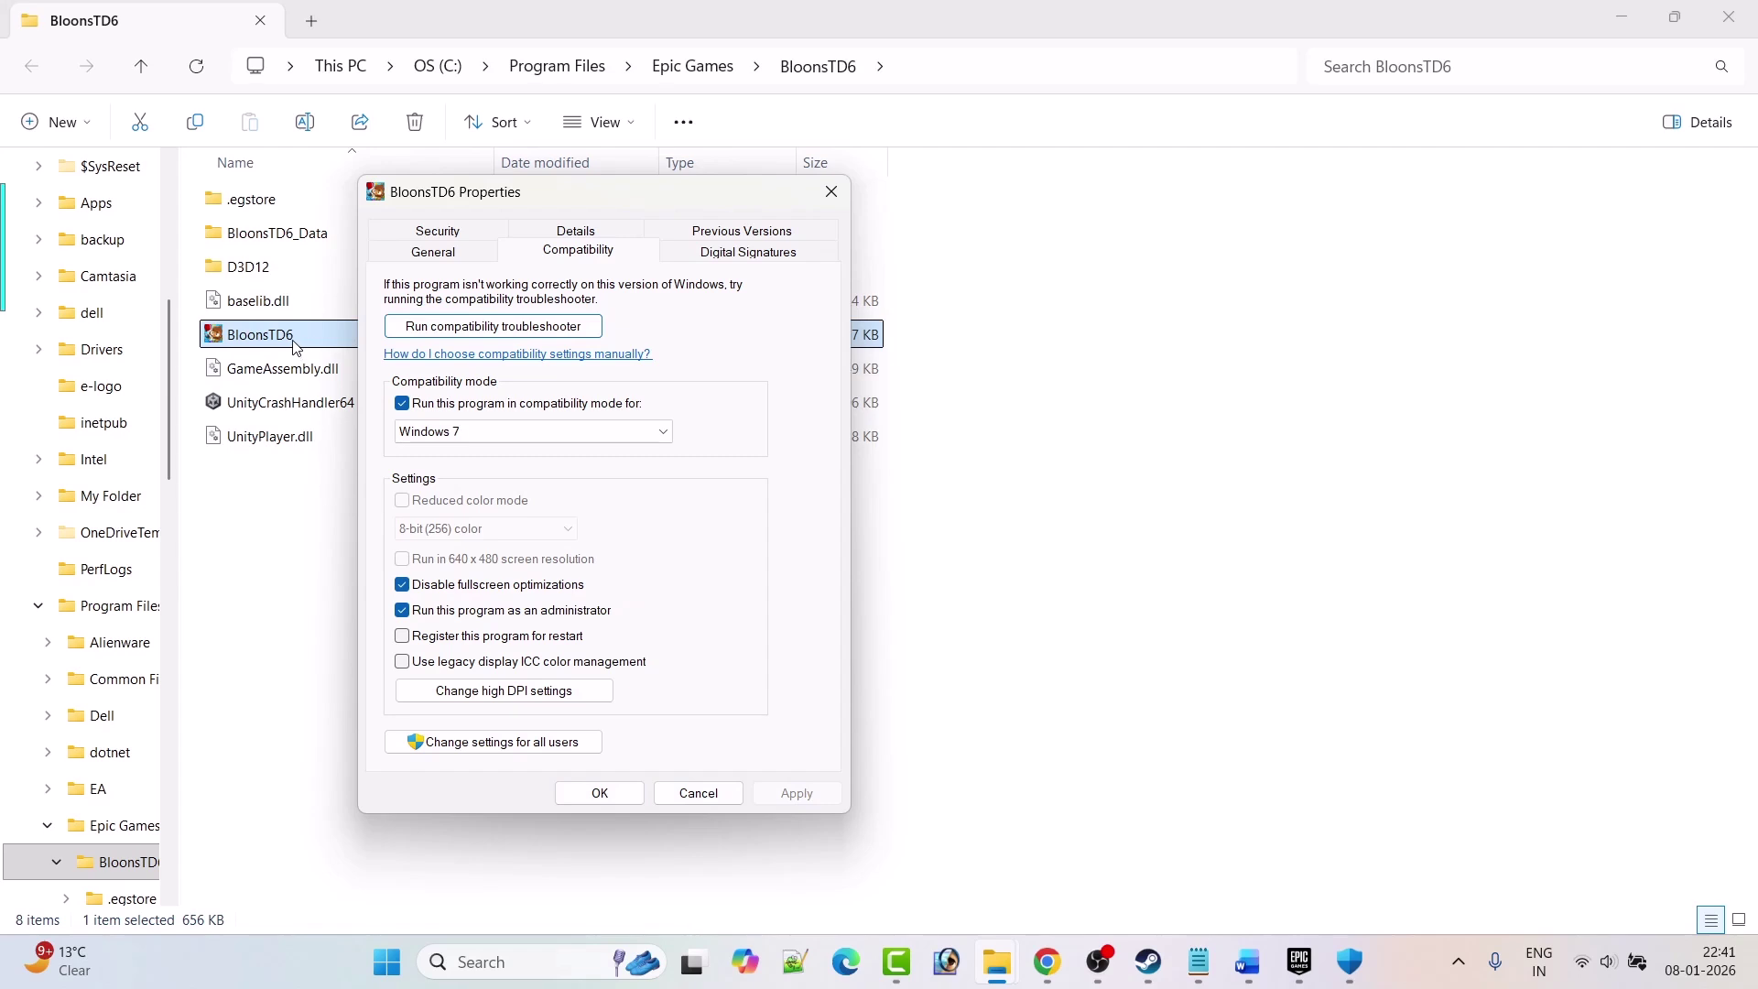
# Turn off compatibility mode, disabled fullscreen optimizations and run as administrator for BloonsTD6, and save the properties.
pyautogui.click(402, 404)
pyautogui.click(401, 585)
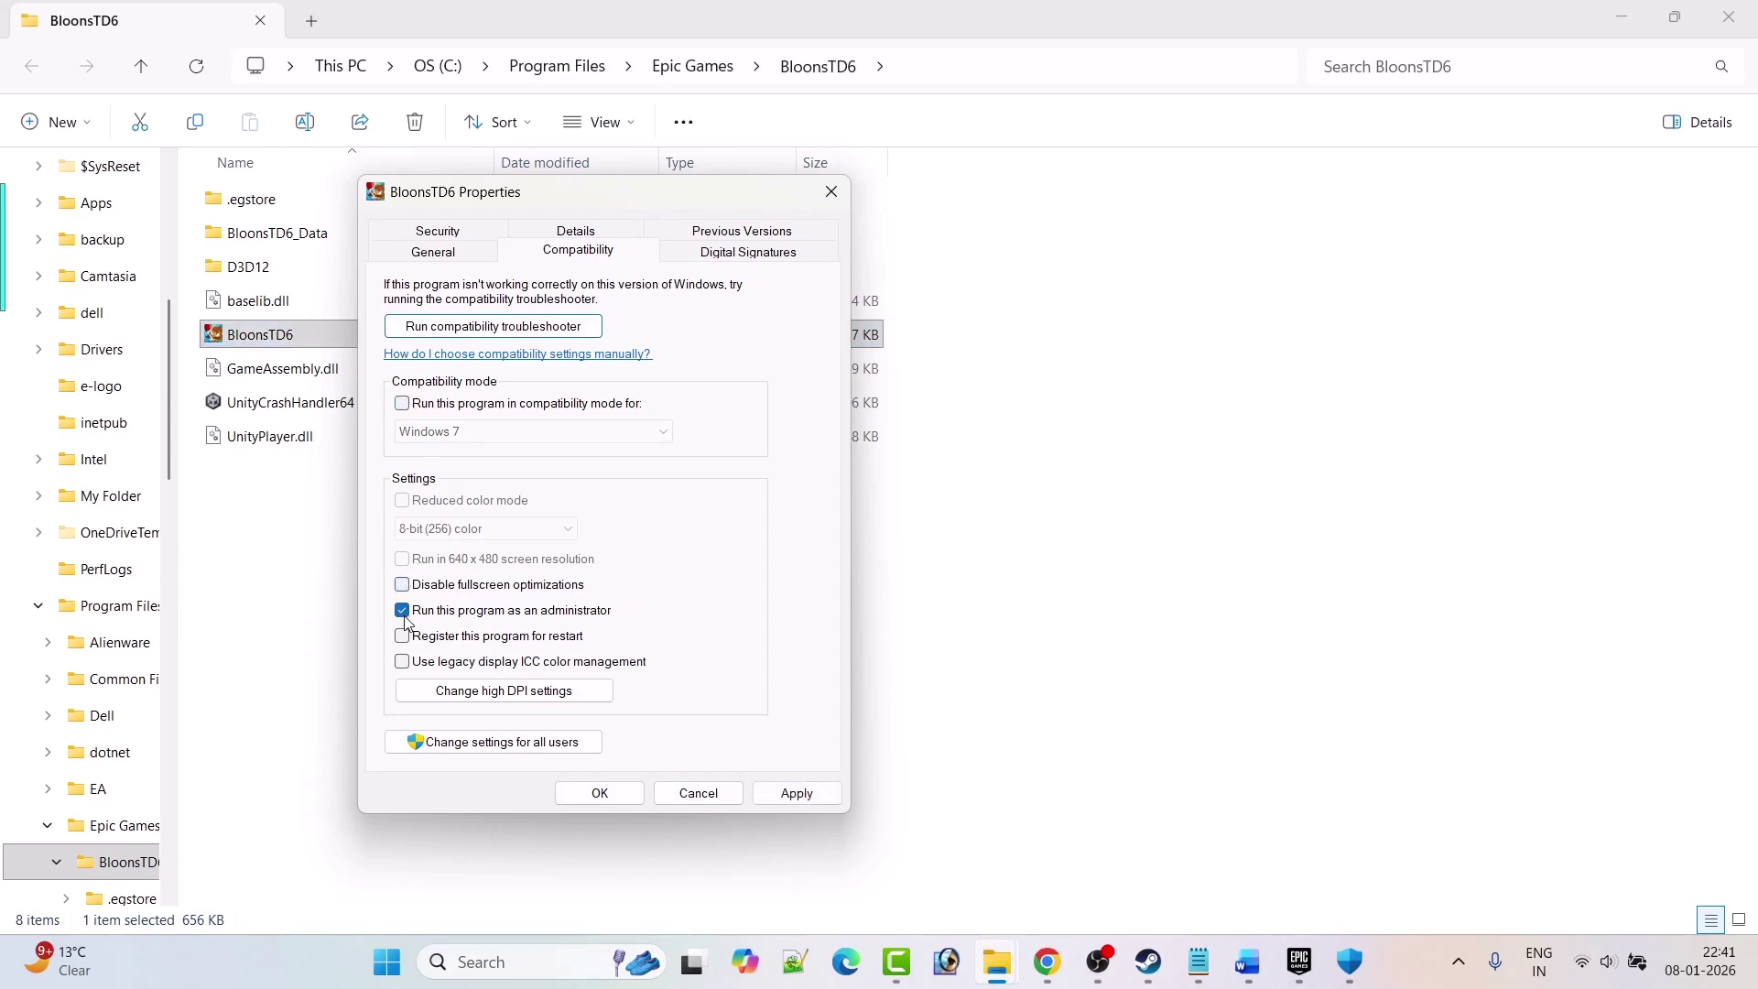
pyautogui.click(402, 610)
pyautogui.click(796, 793)
pyautogui.click(599, 793)
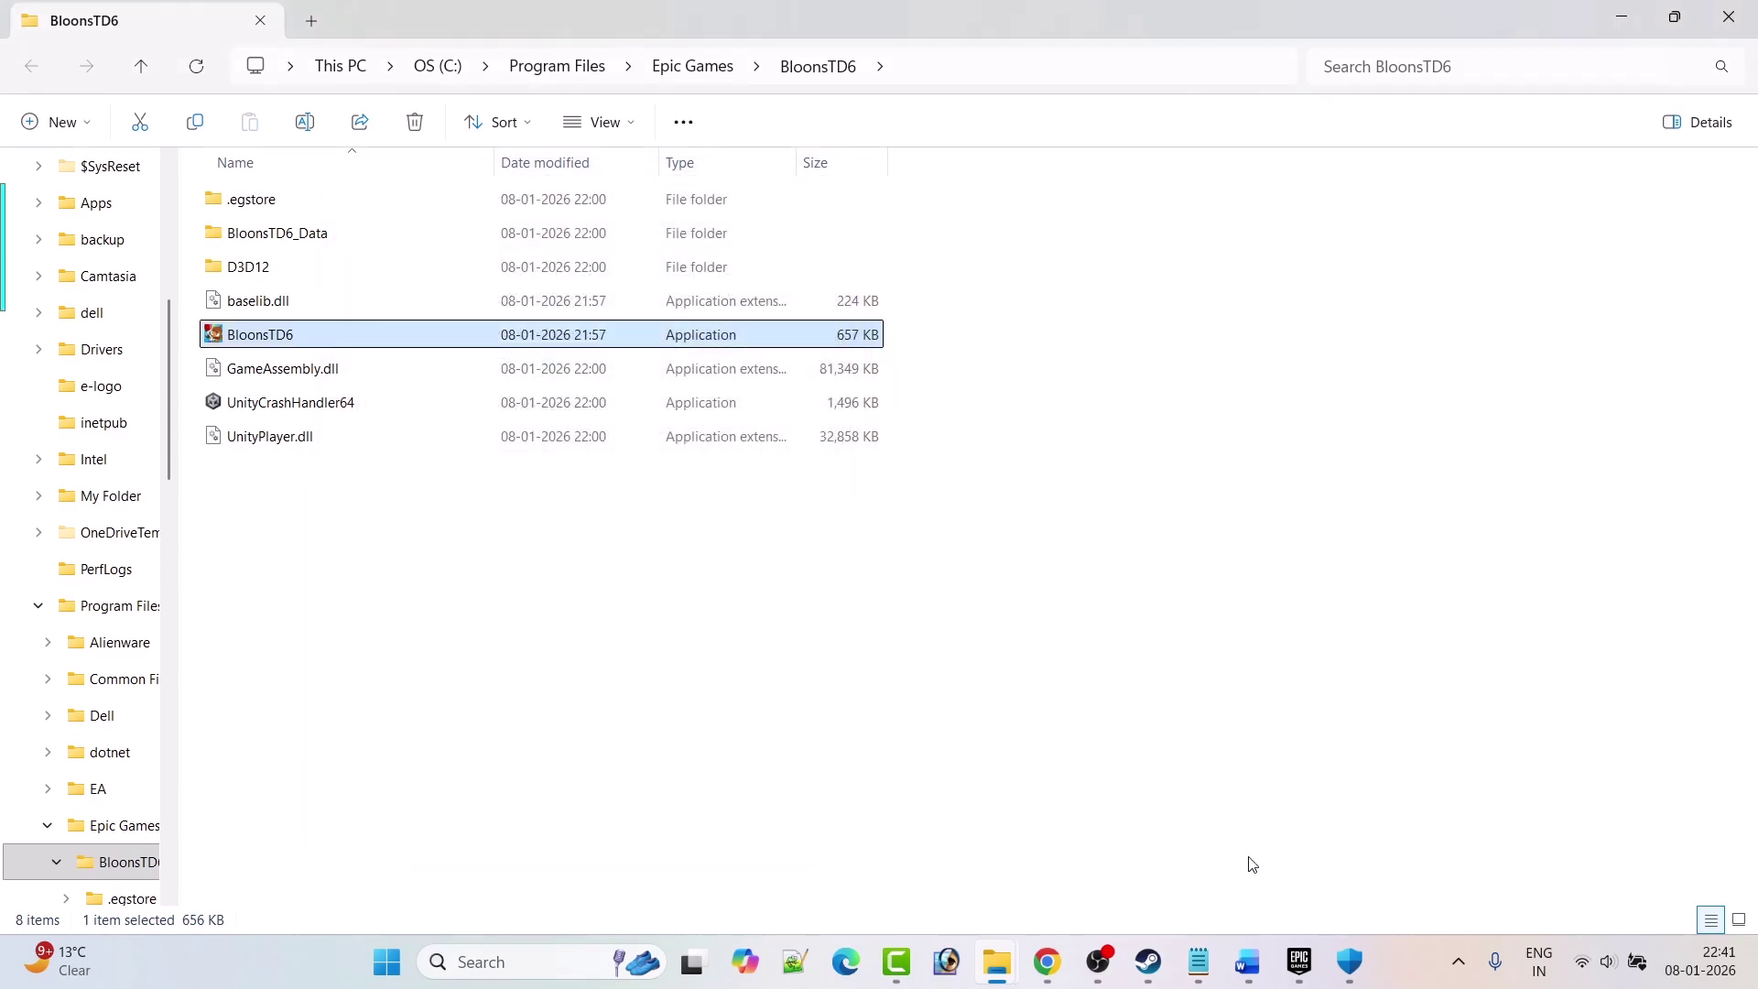
# Read Fix 5 in the Word document and view the Verify Files option in the Epic Games Launcher's management options for Bloons TD 6.
pyautogui.click(1249, 963)
pyautogui.scroll(-8, 785, 682)
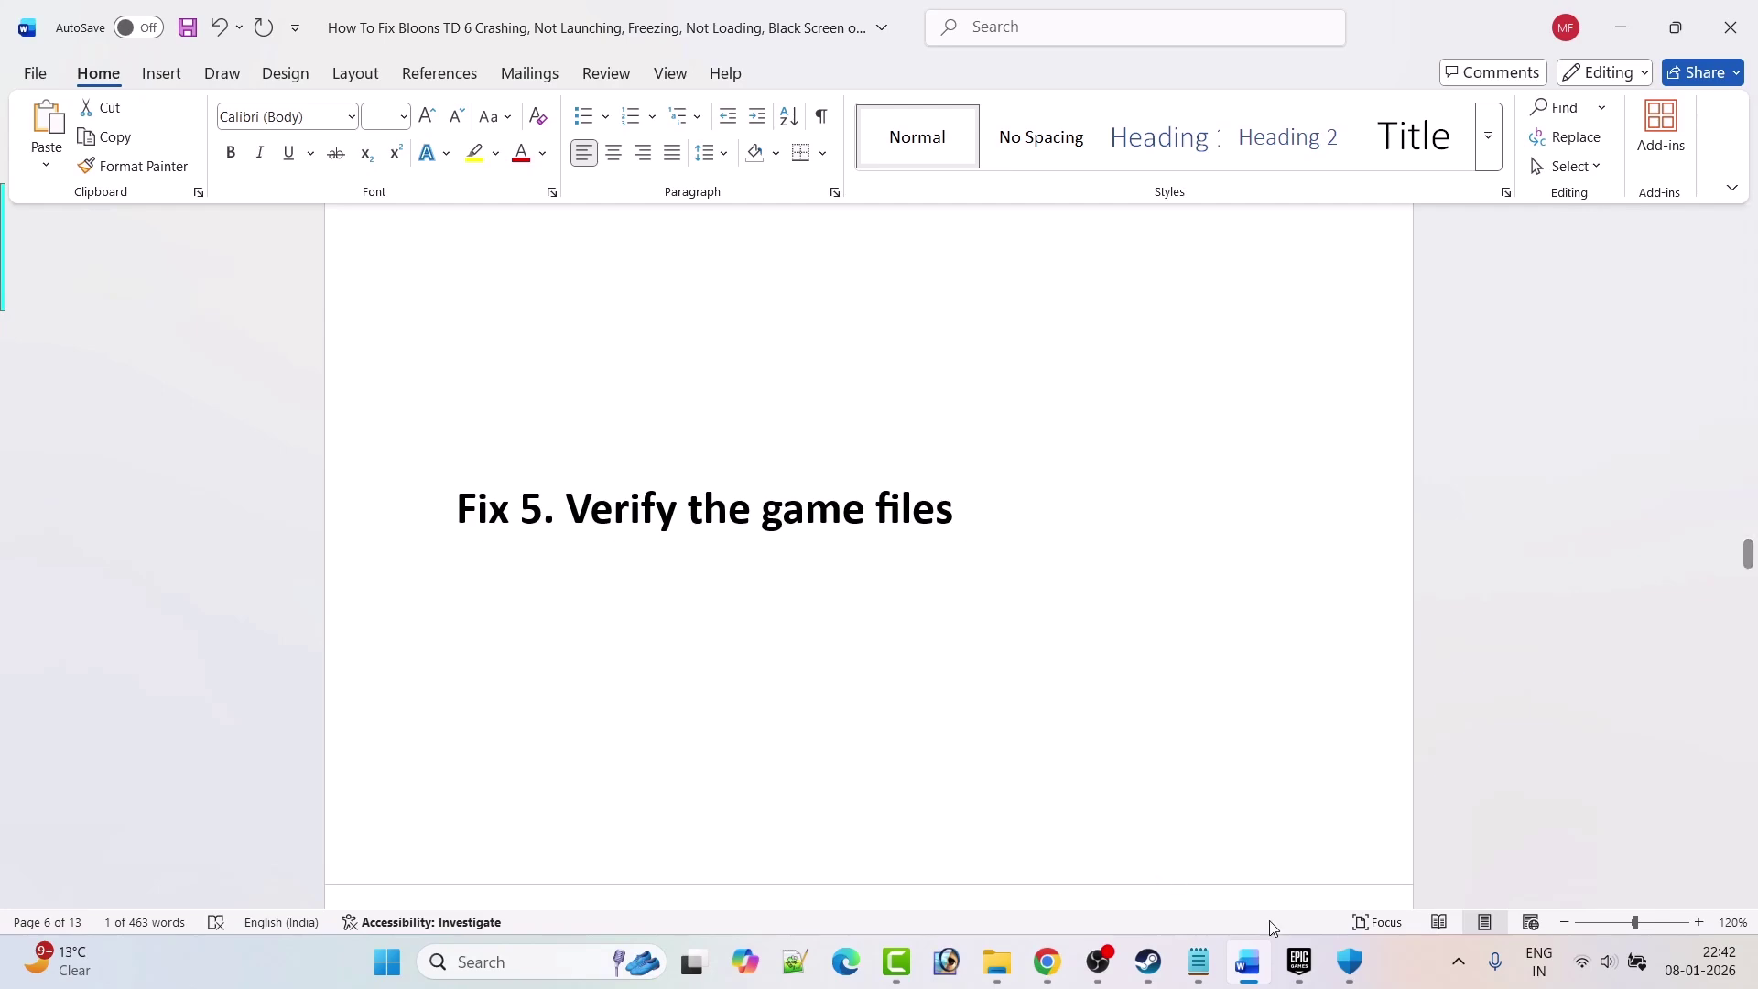
pyautogui.click(1299, 962)
pyautogui.click(1216, 226)
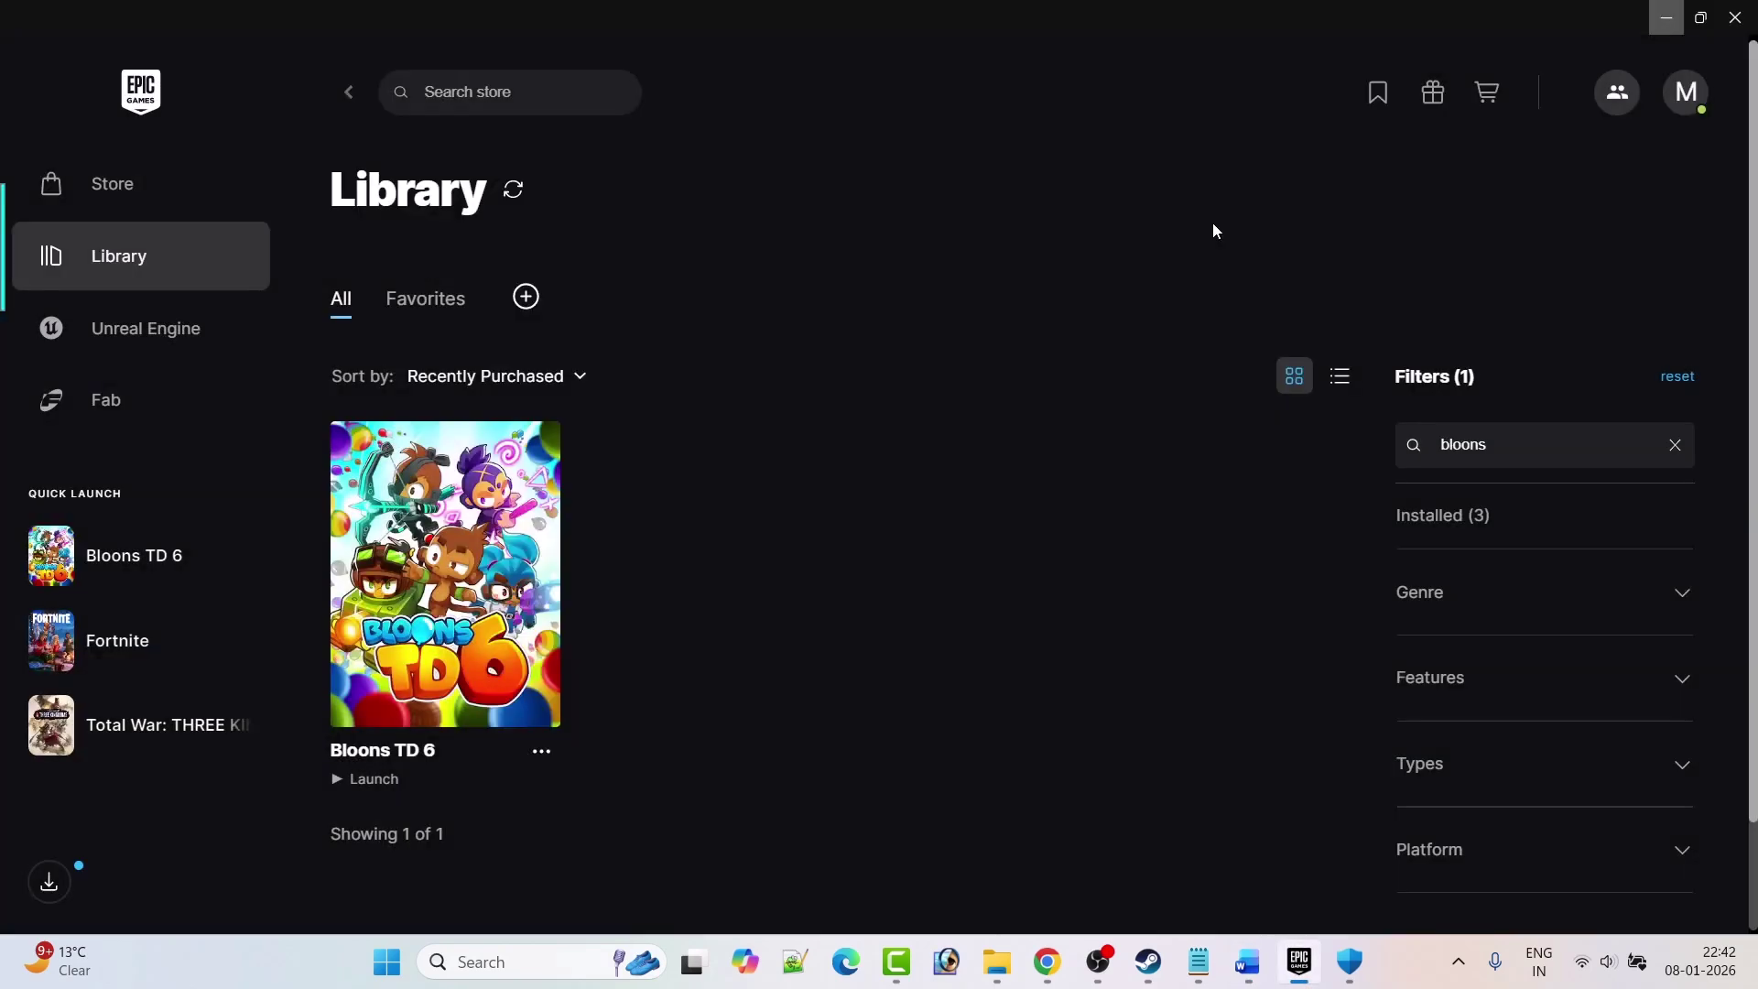
pyautogui.click(541, 754)
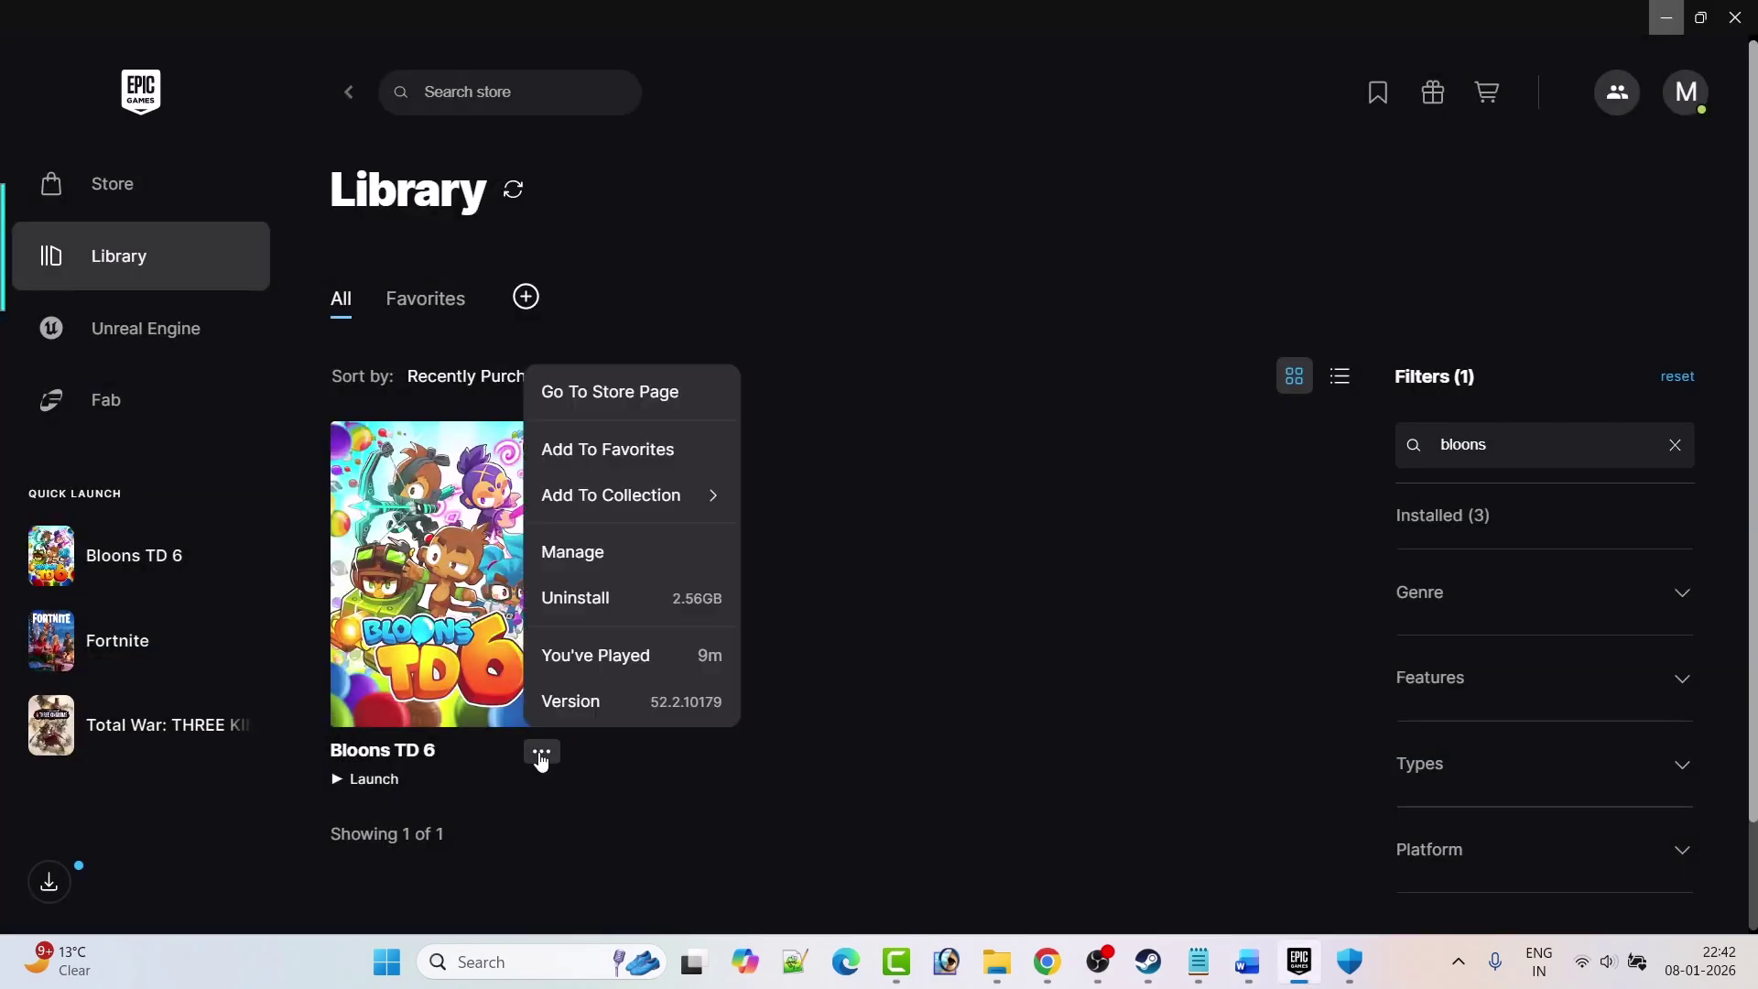
pyautogui.click(620, 560)
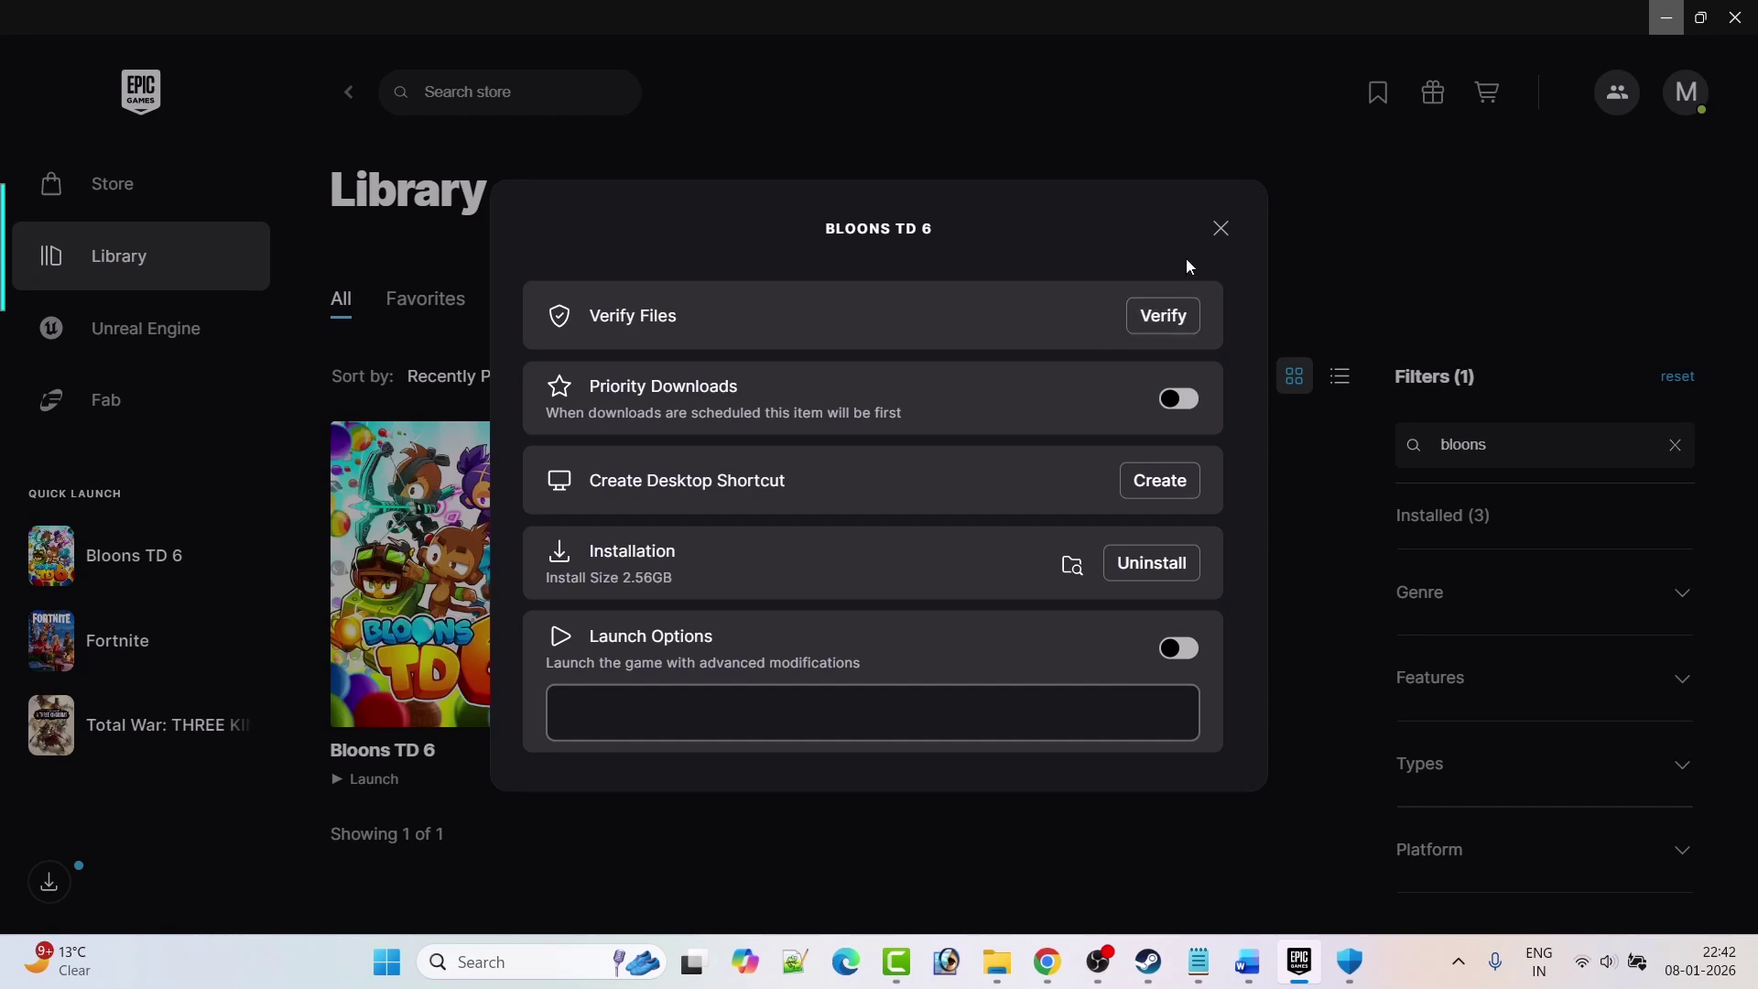
pyautogui.click(1221, 231)
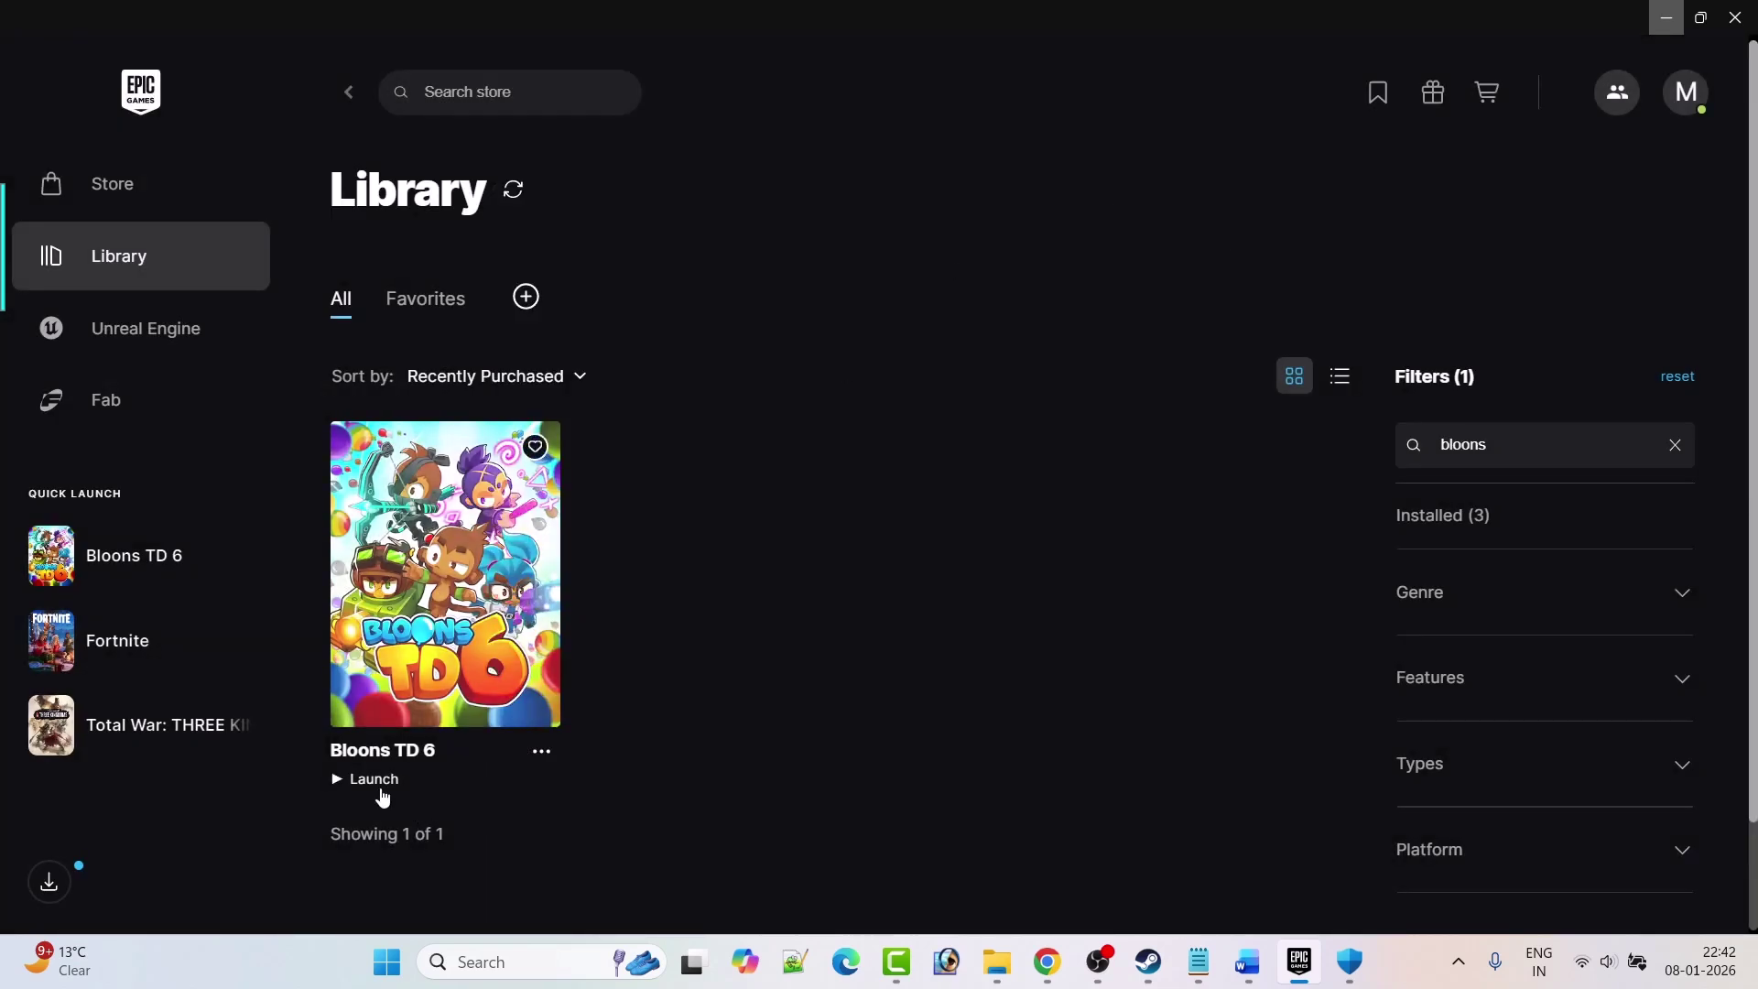
# Read Fix 6 in the Word document, and search Windows for "graphics" to open the Graphics settings.
pyautogui.click(1247, 961)
pyautogui.scroll(-6, 824, 624)
pyautogui.scroll(-1, 829, 627)
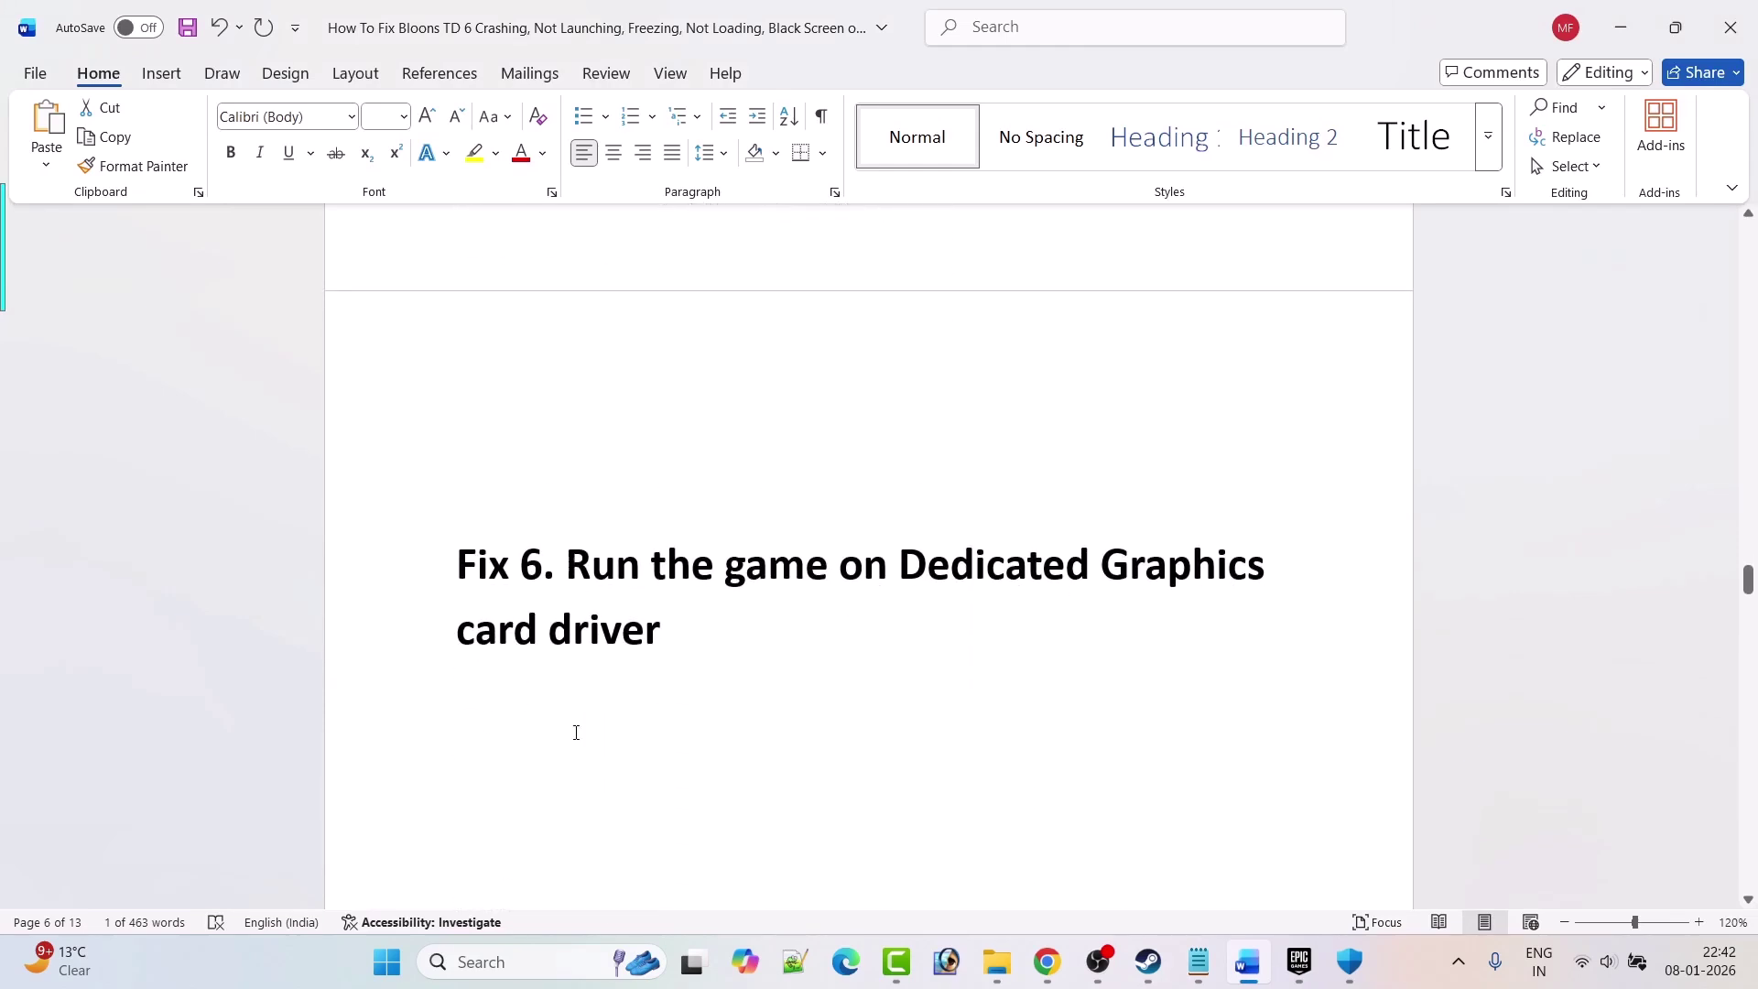
pyautogui.click(541, 957)
pyautogui.write('gra')
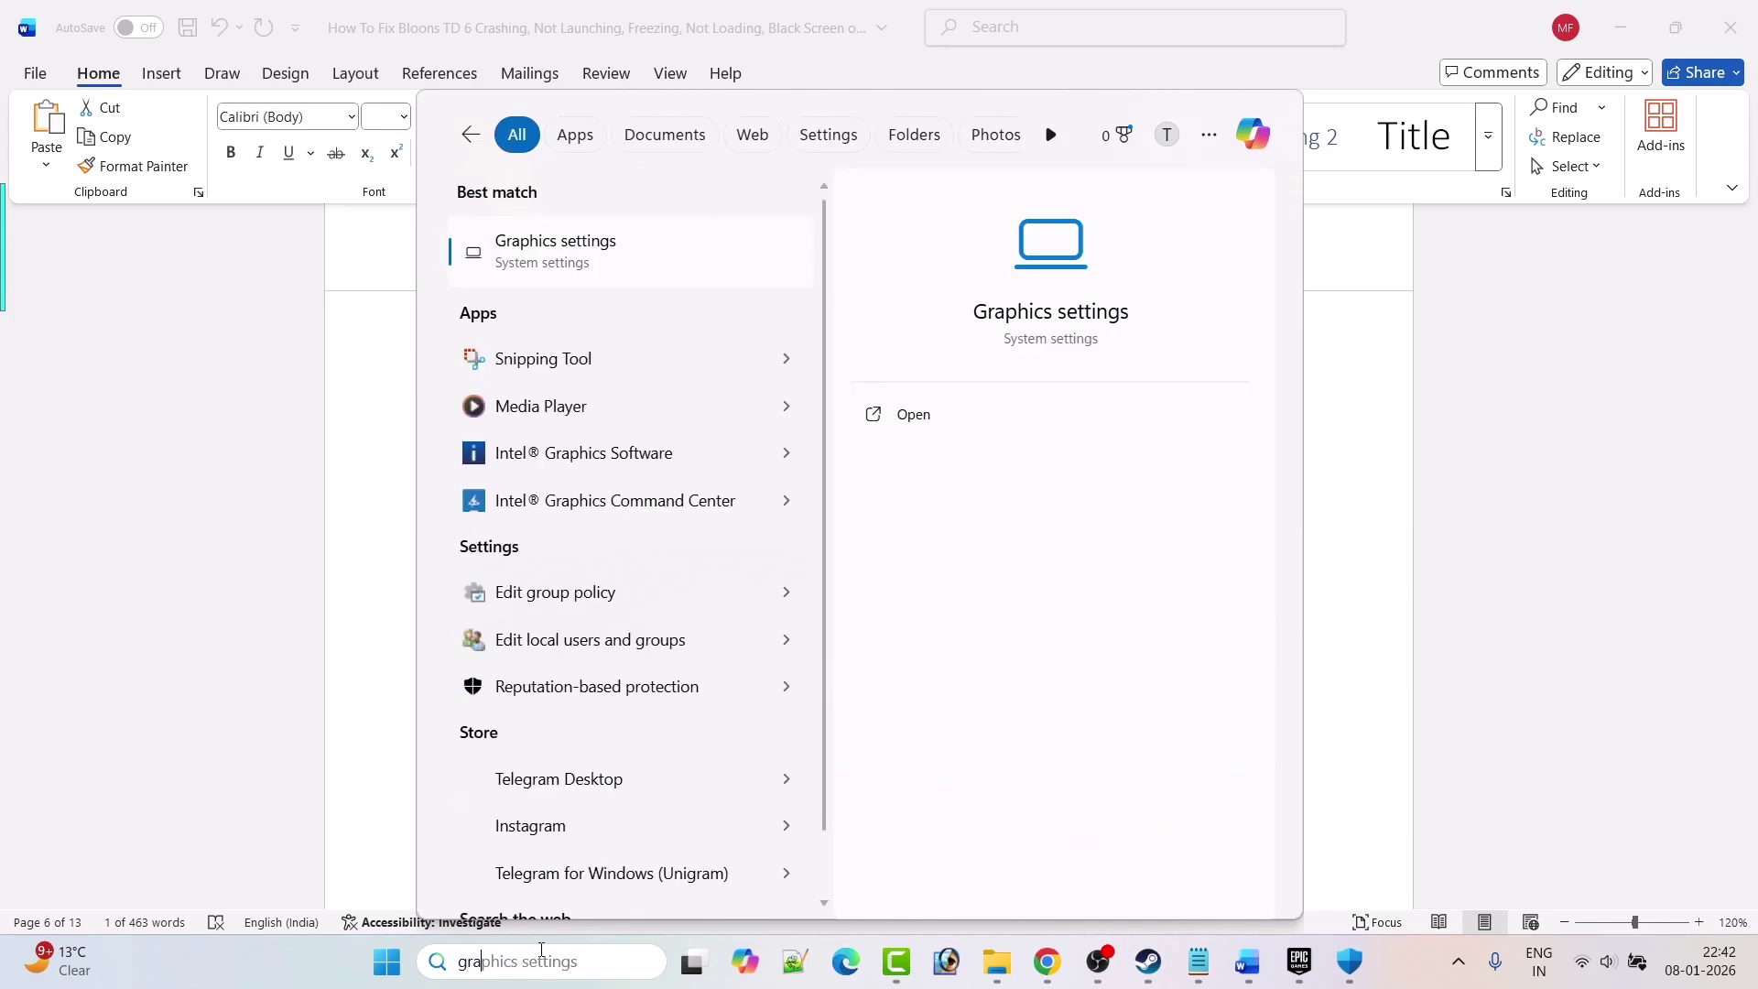
pyautogui.write('phics')
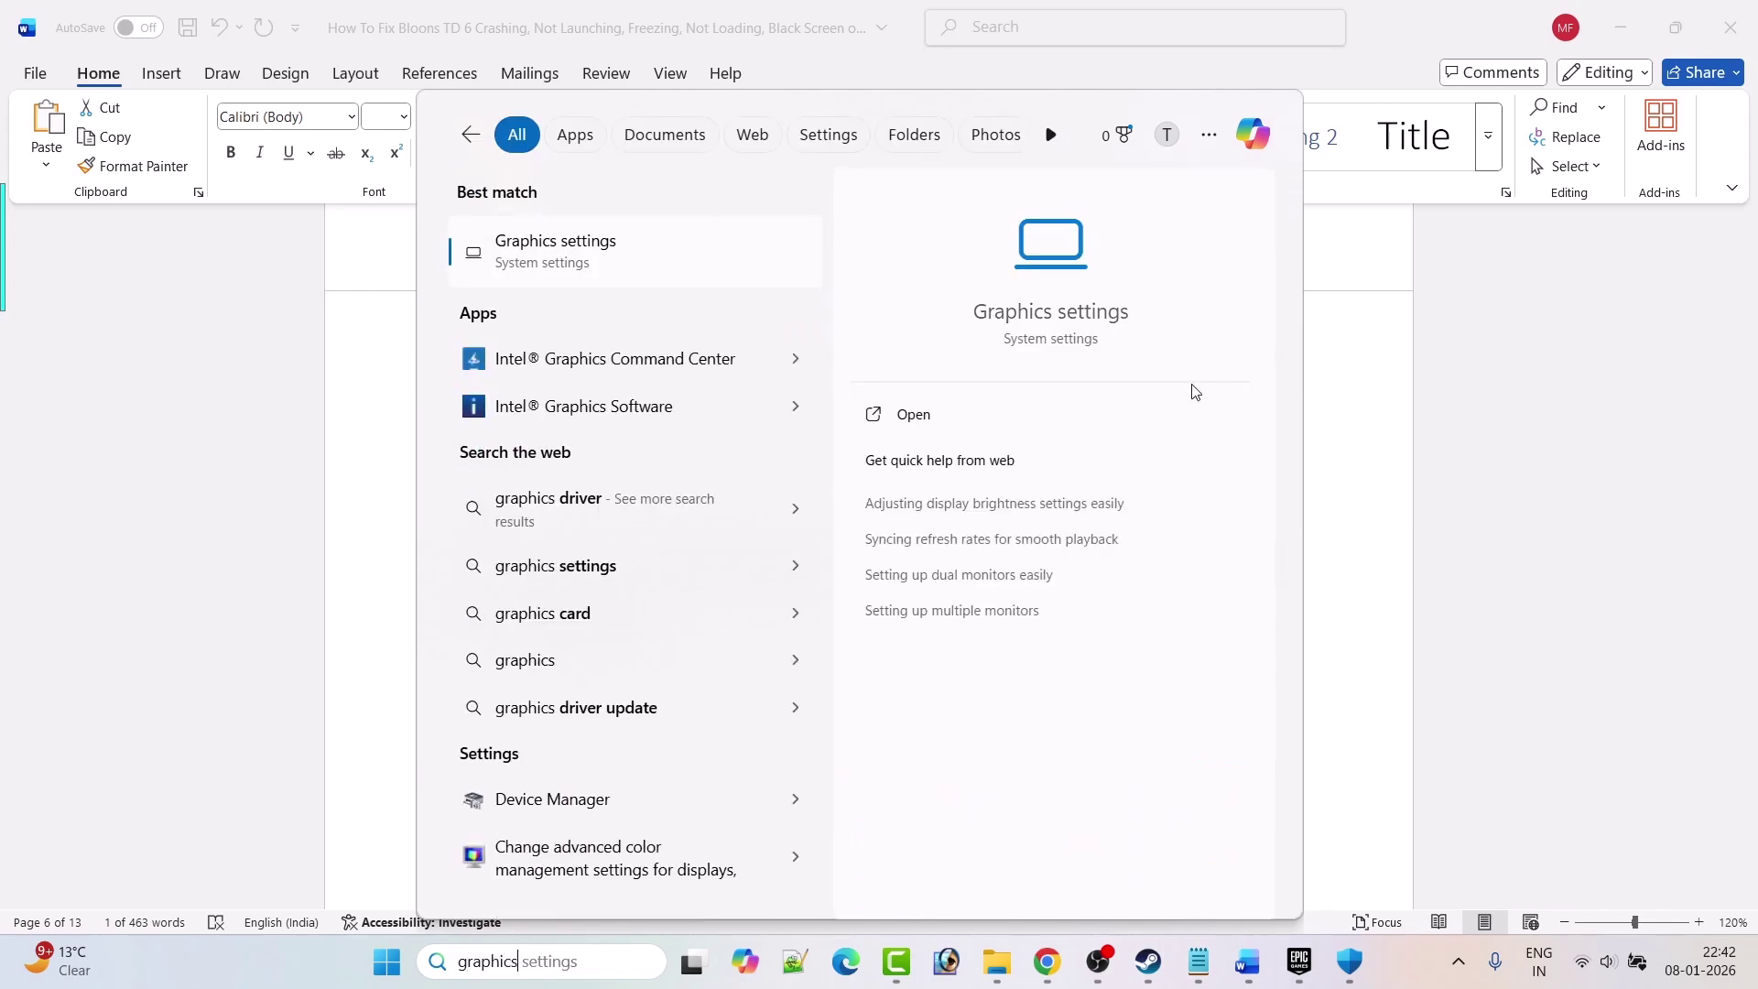
pyautogui.click(1052, 417)
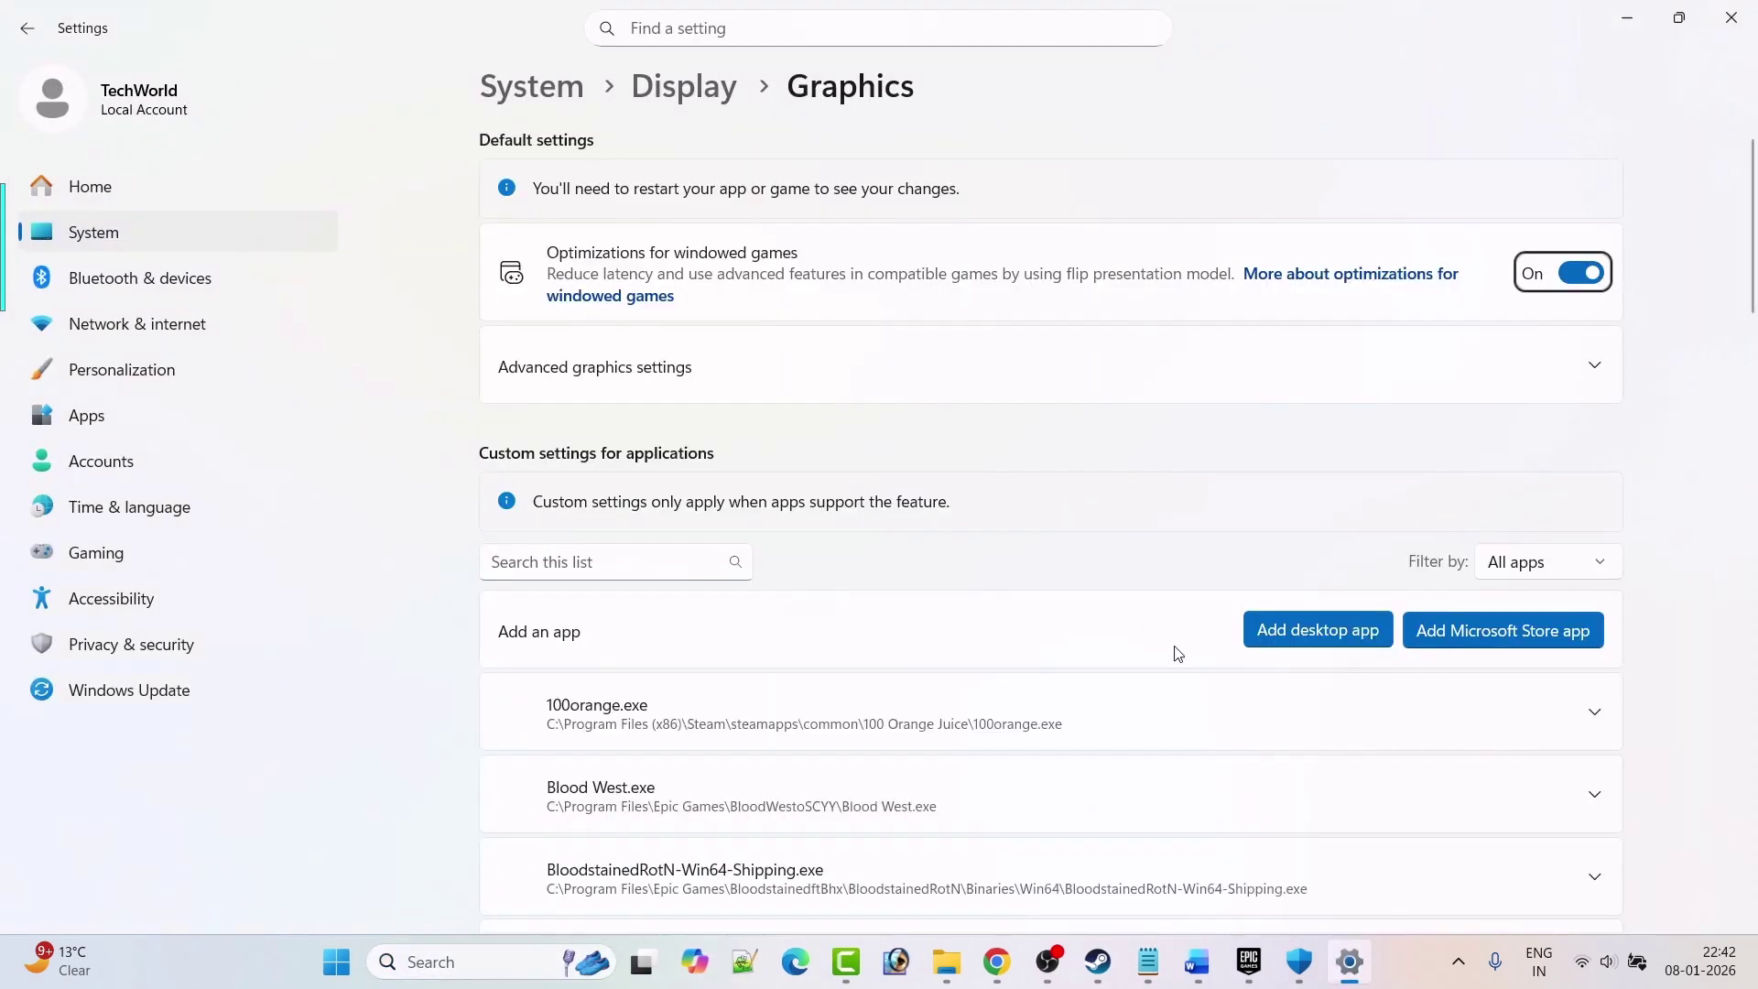
# Add the BloonsTD6 application from C:\Program Files\Epic Games\BloonsTD6 as a desktop app with custom graphics settings.
pyautogui.click(1309, 633)
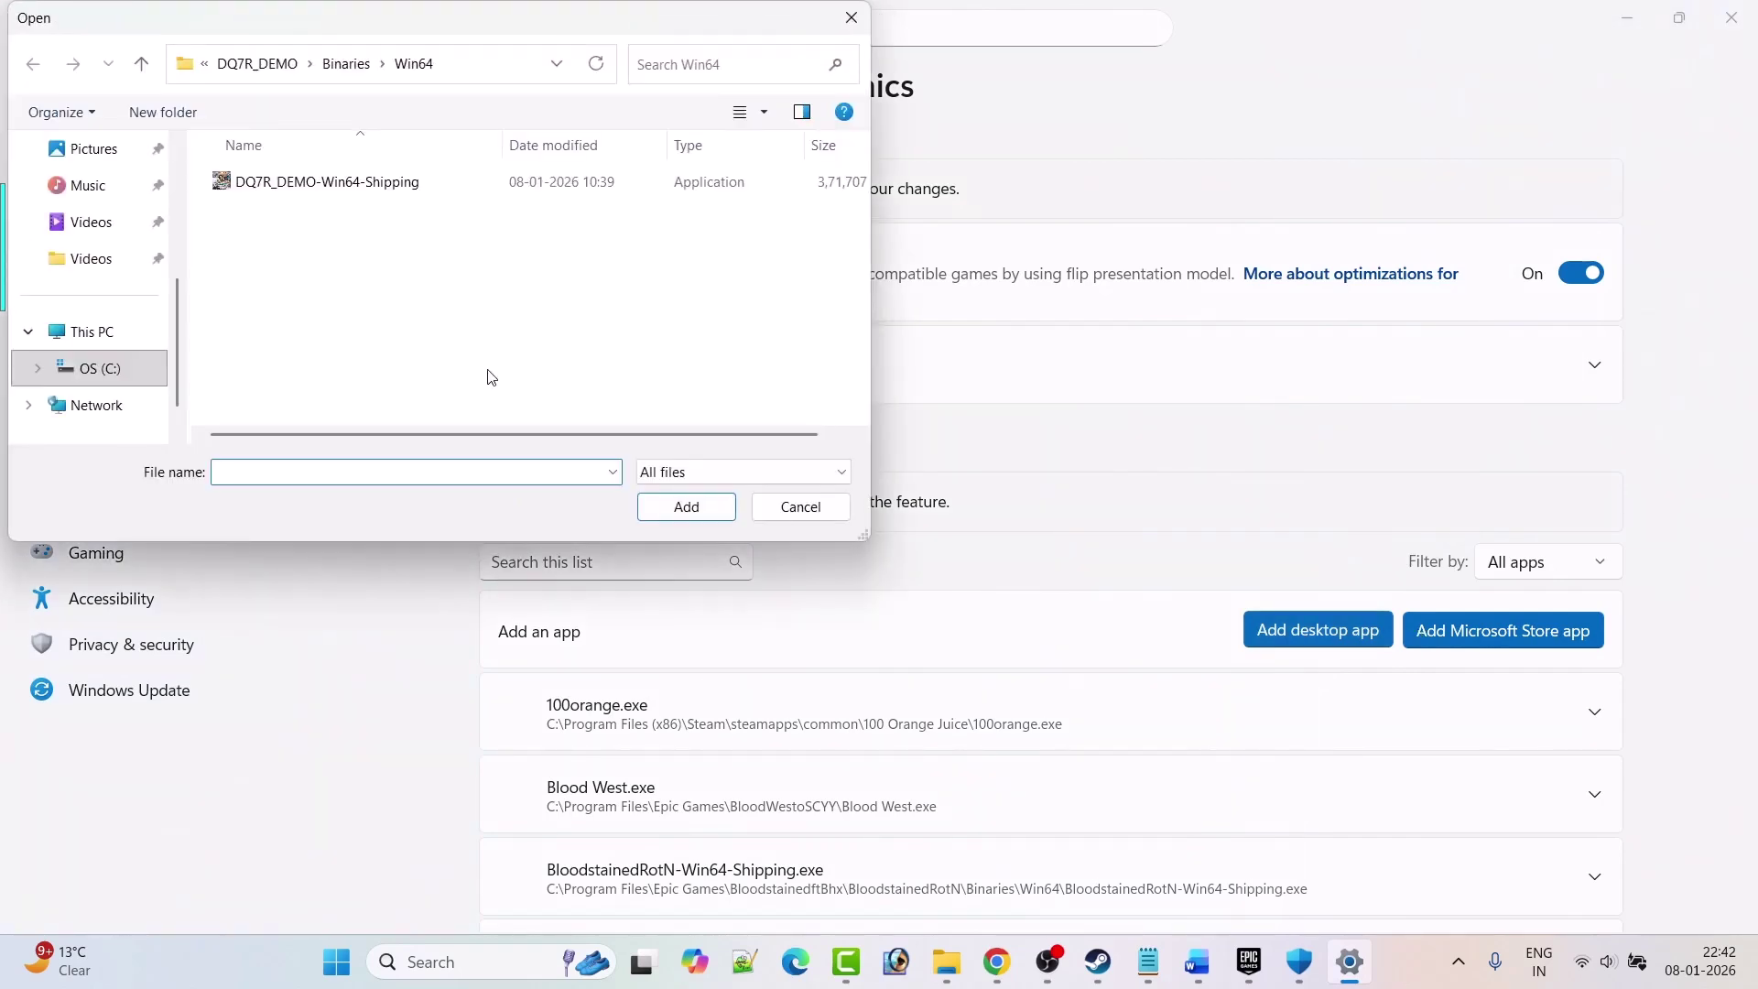
pyautogui.click(91, 331)
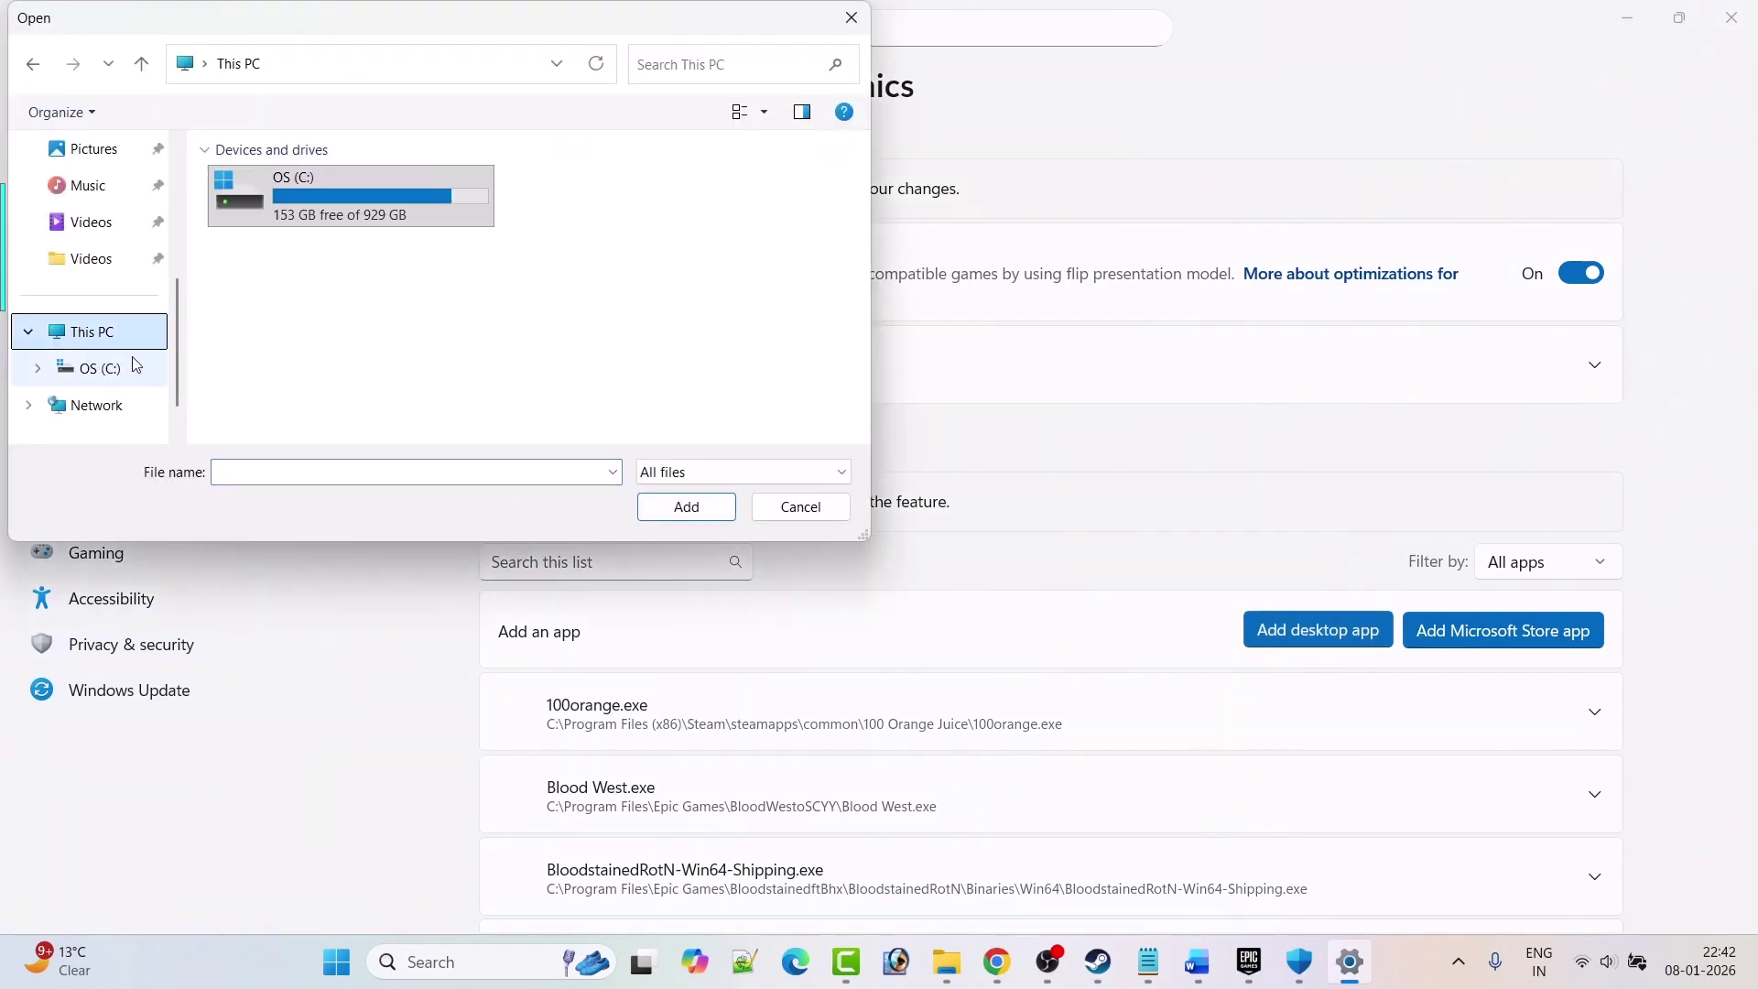
pyautogui.click(338, 200)
pyautogui.doubleClick(338, 200)
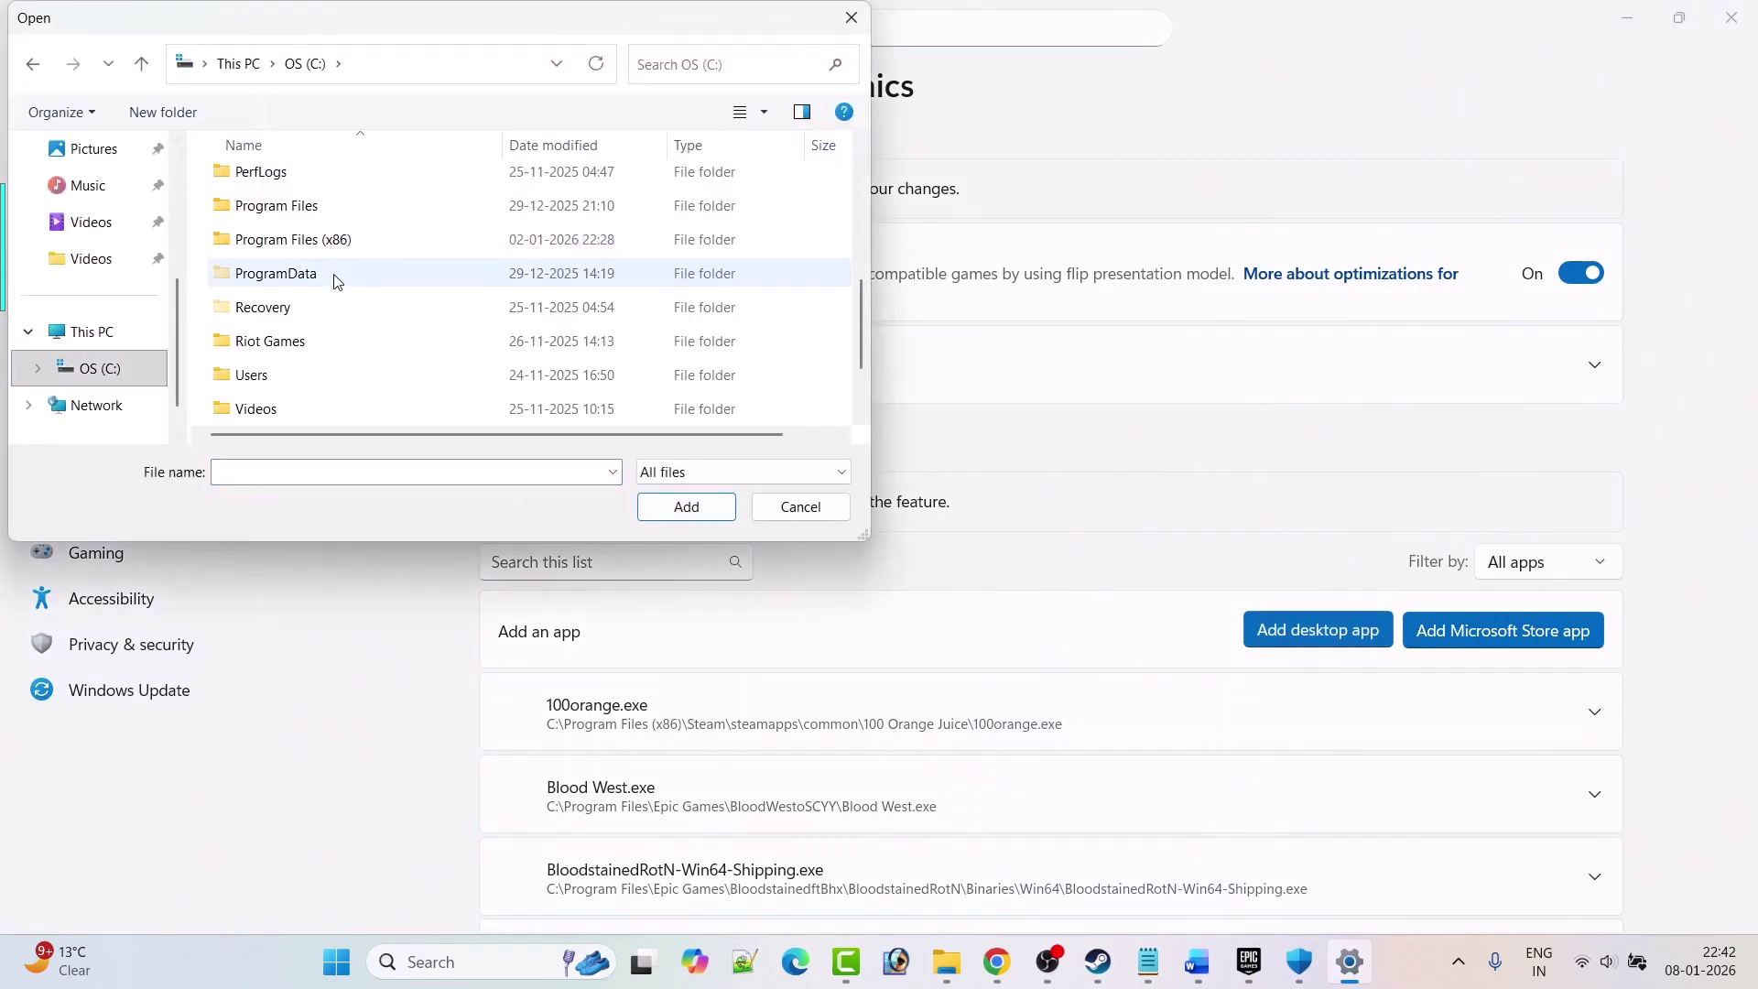
pyautogui.doubleClick(306, 216)
pyautogui.doubleClick(294, 353)
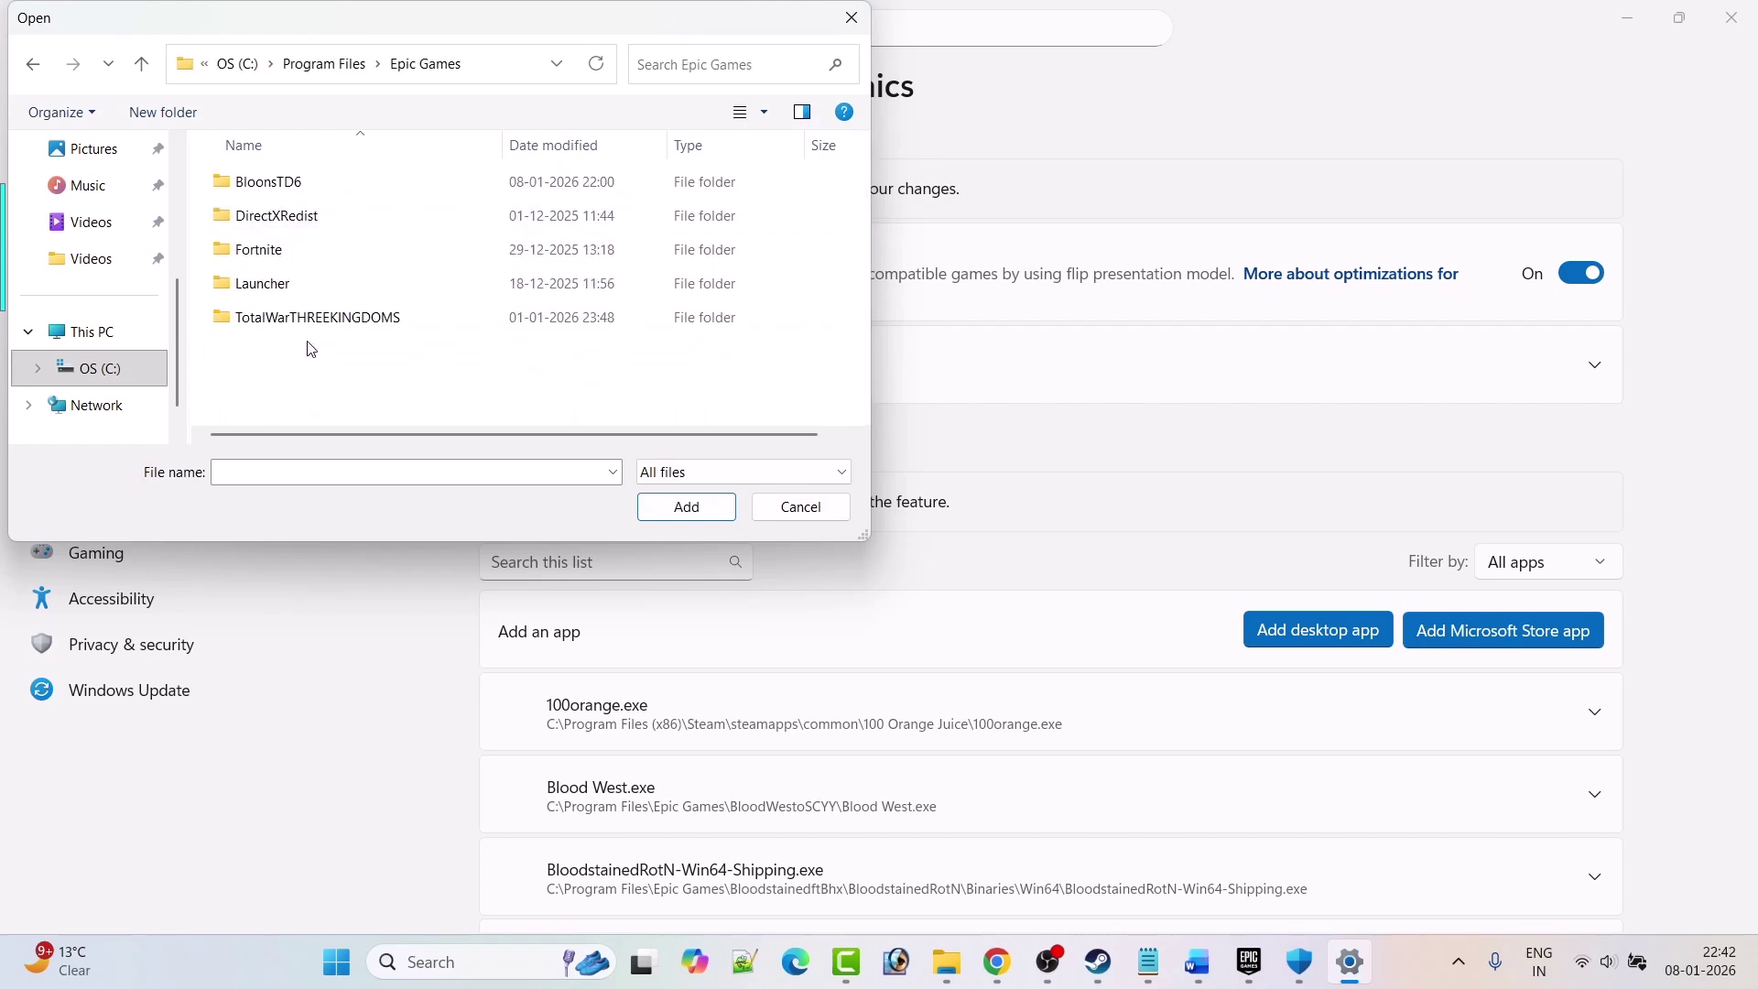
pyautogui.doubleClick(289, 189)
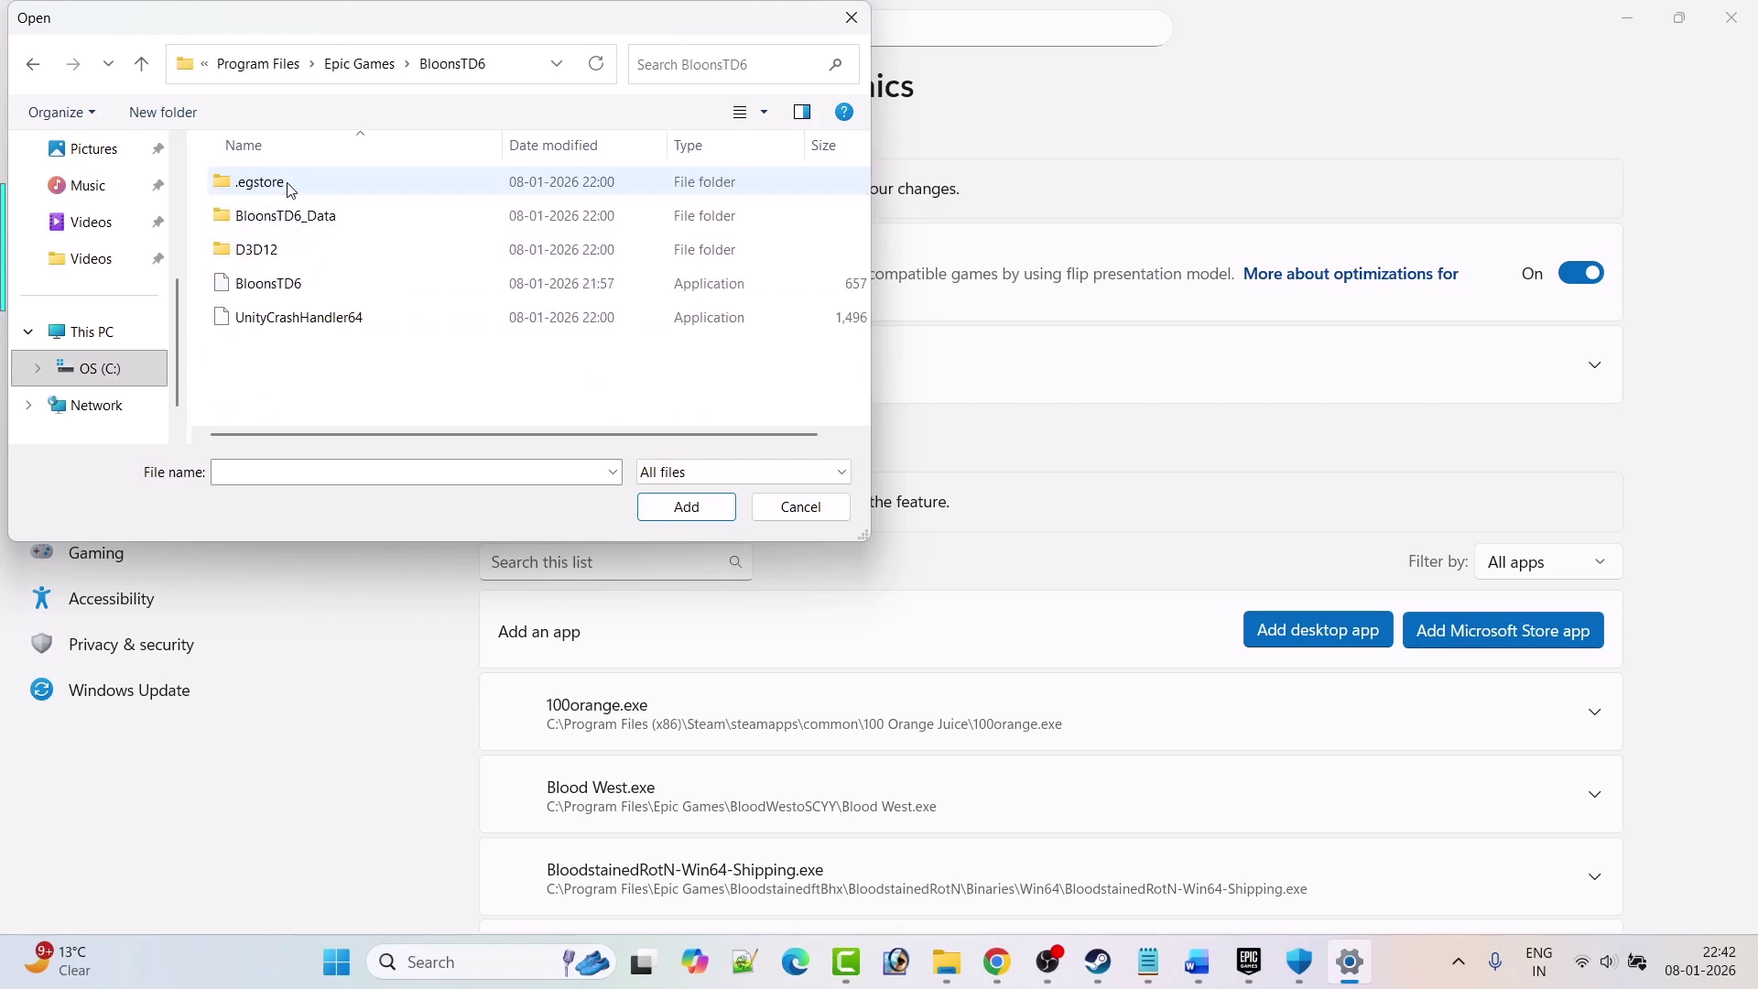
pyautogui.click(311, 291)
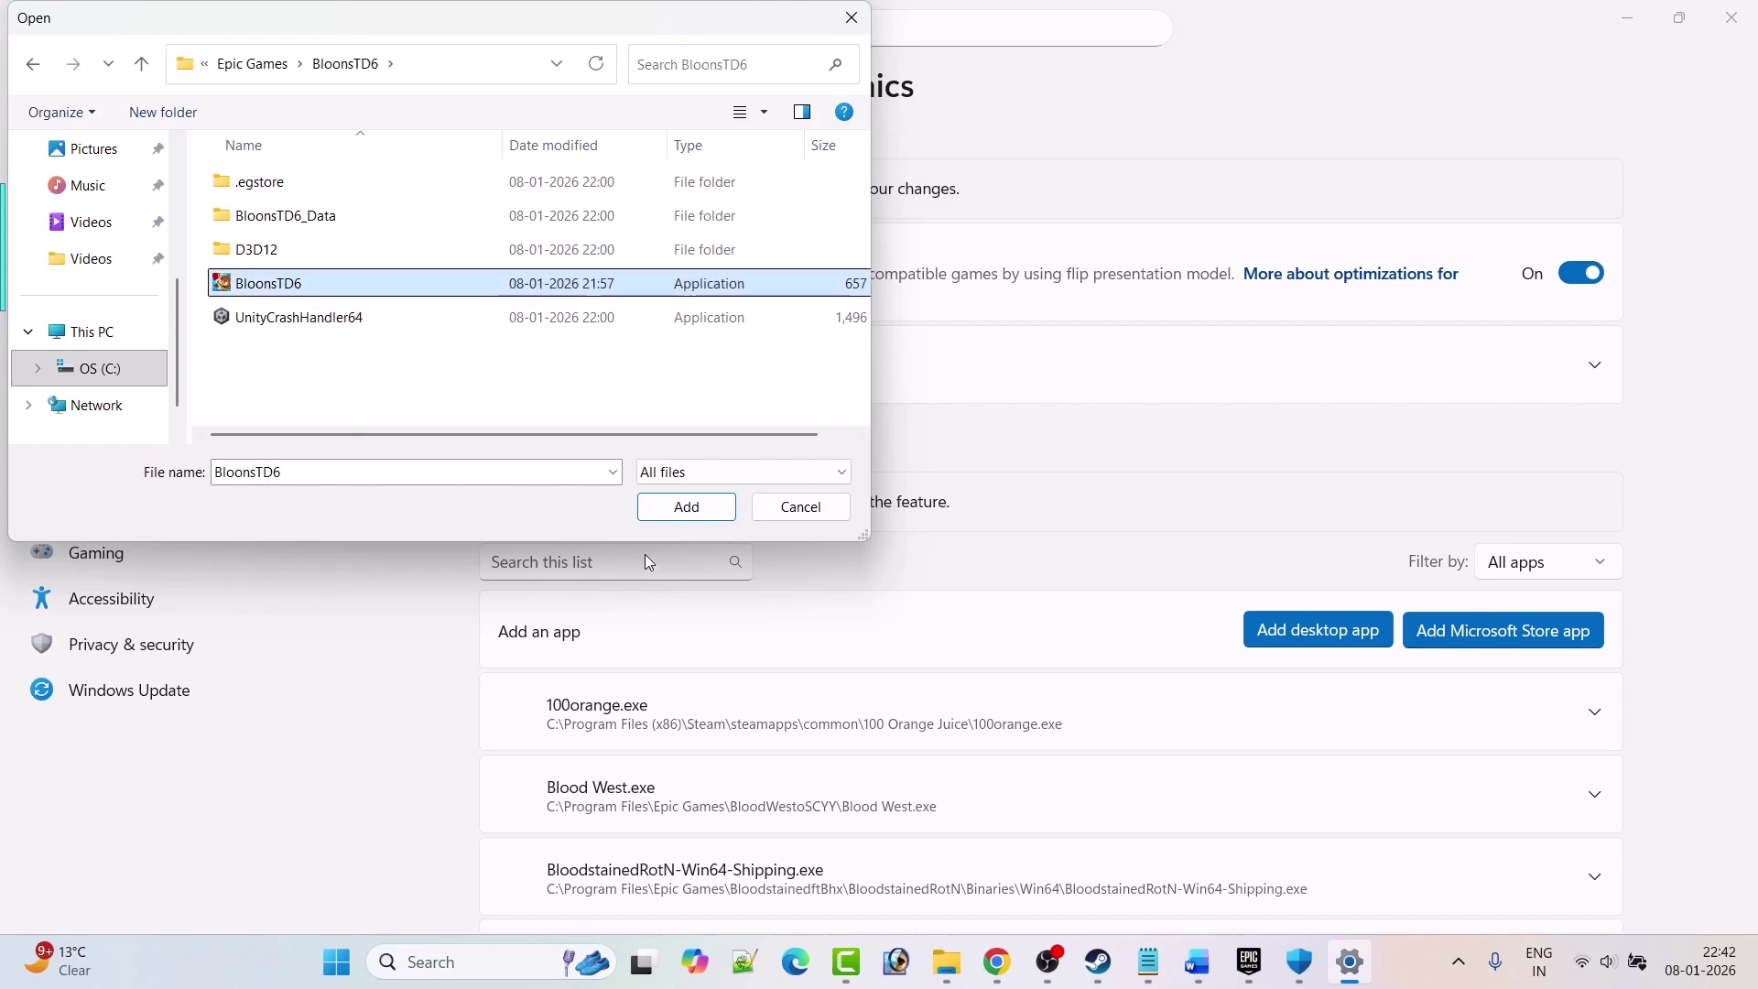
pyautogui.click(671, 509)
# Set the GPU preference of BloonsTD6 to High Performance (NVIDIA GeForce RTX 3050 6GB Laptop GPU).
pyautogui.scroll(-5, 859, 545)
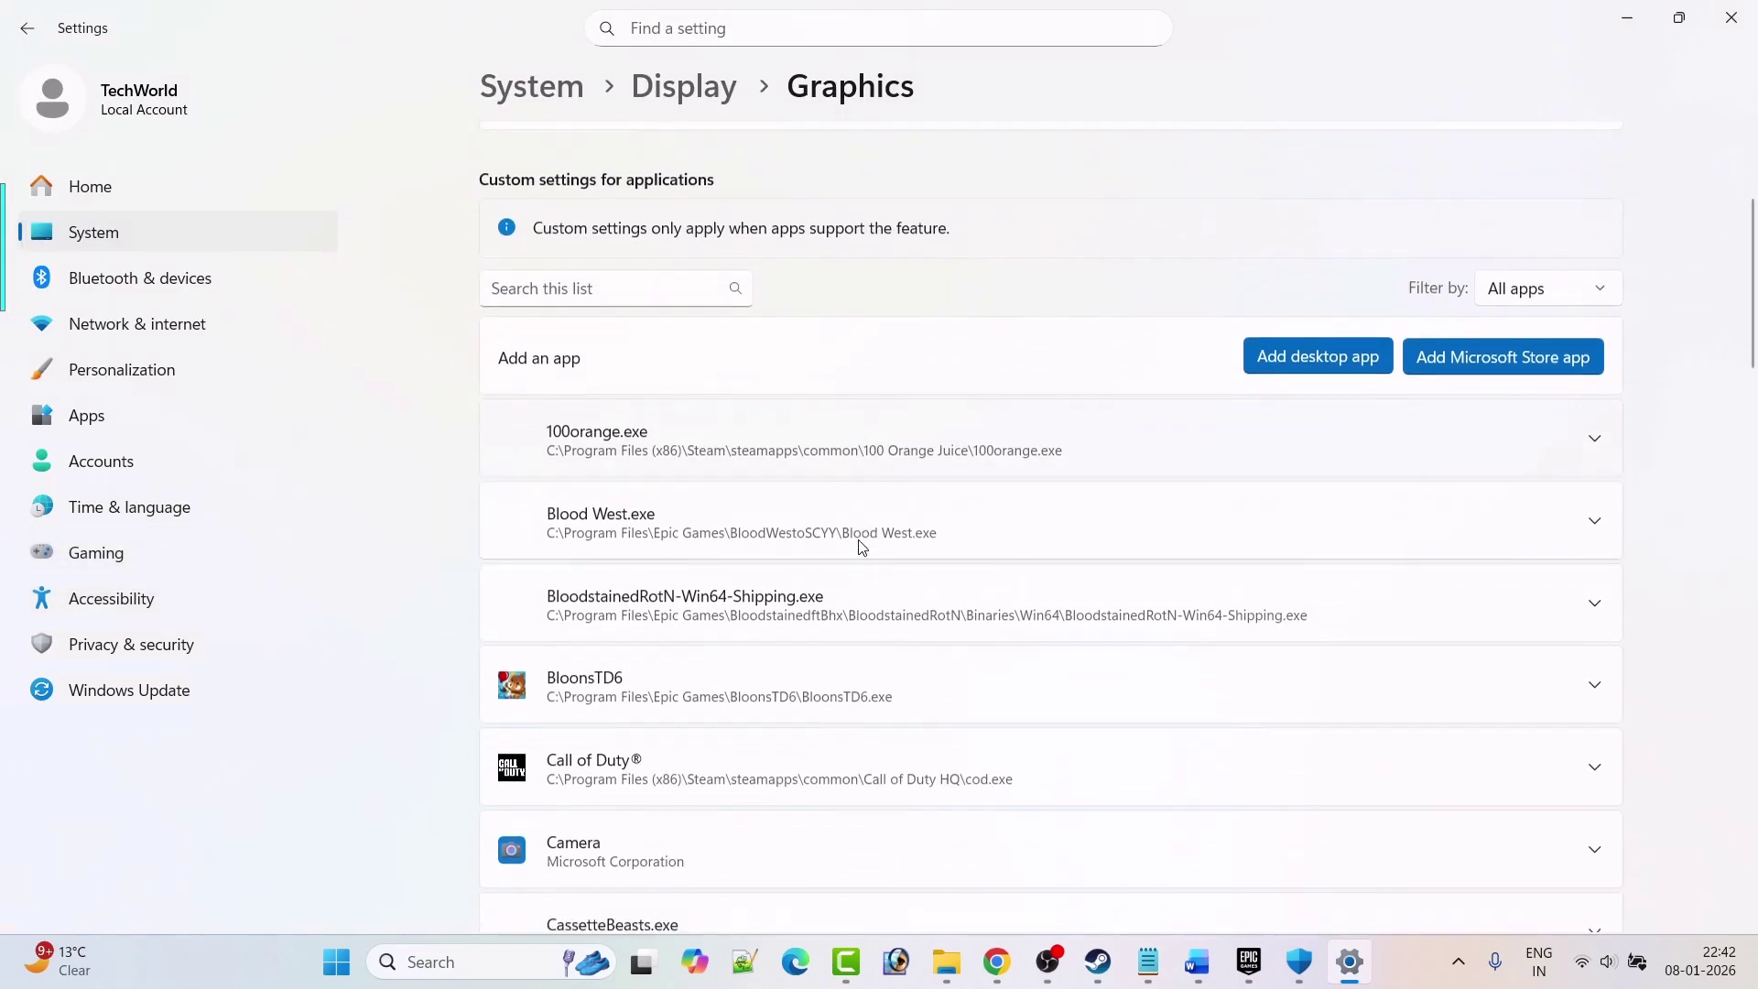
pyautogui.click(1607, 481)
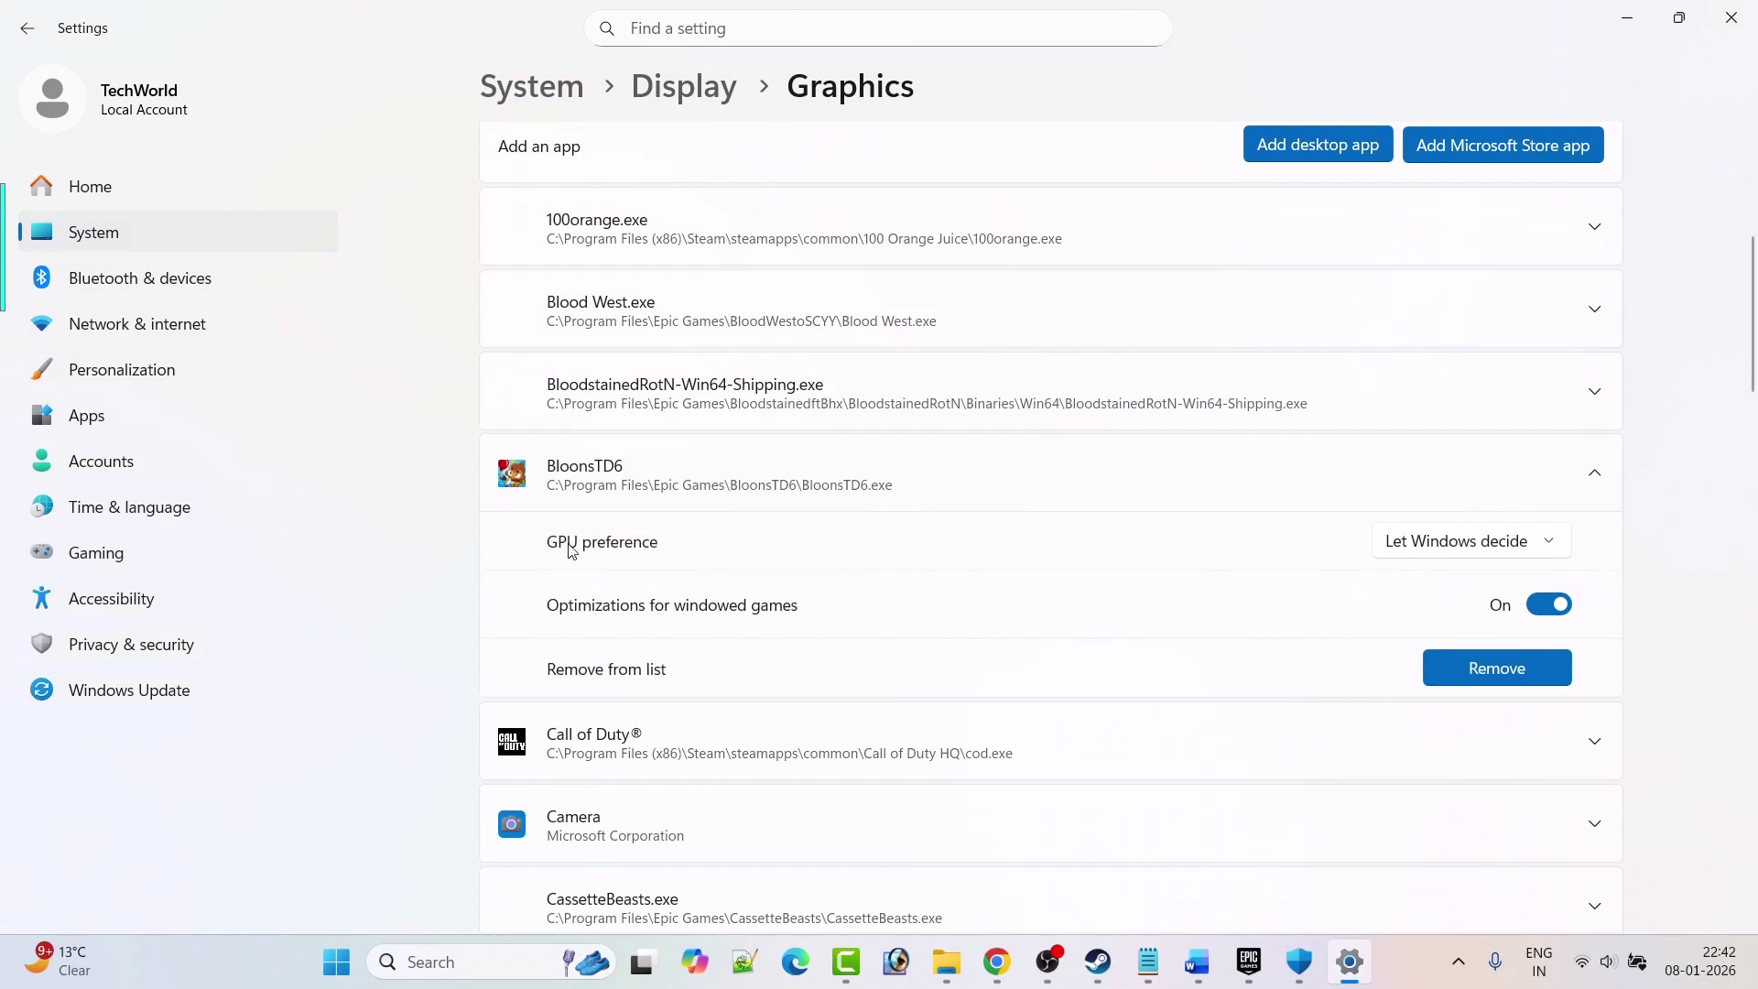
pyautogui.click(1434, 549)
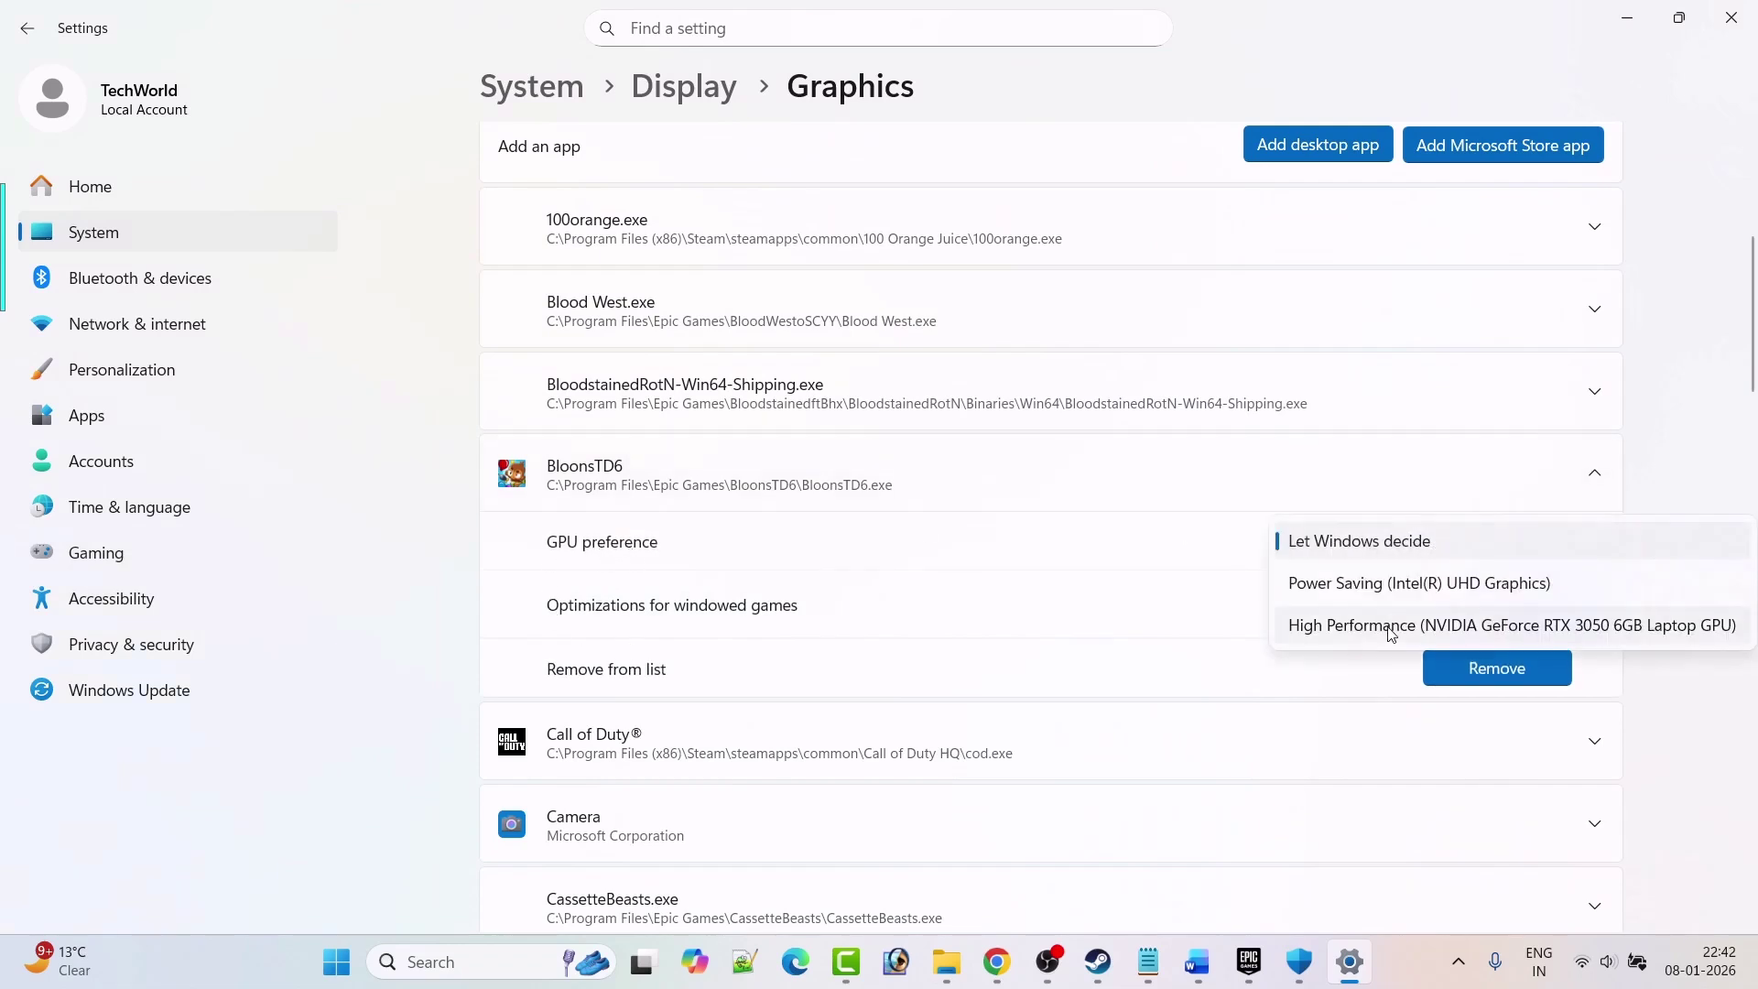
pyautogui.click(1389, 623)
# Switch to the Word document and open the Microsoft Visual C++ Redistributable link given under Fix 7.
pyautogui.click(1255, 963)
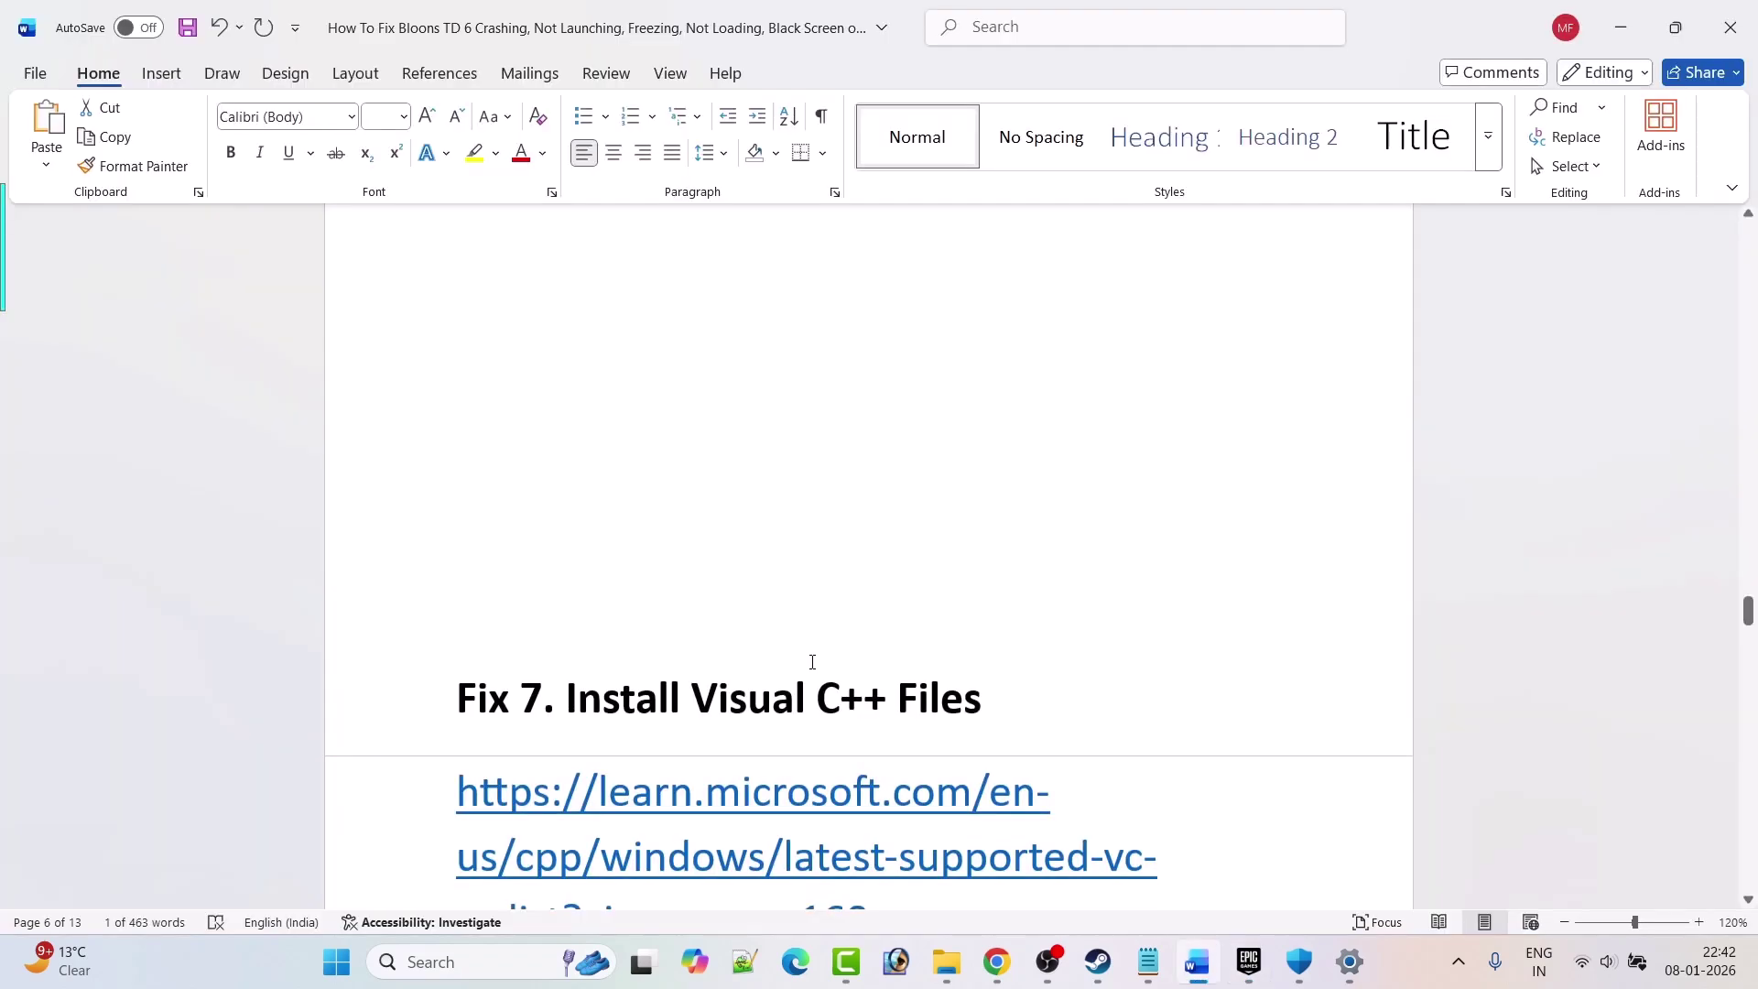
pyautogui.scroll(-3, 813, 659)
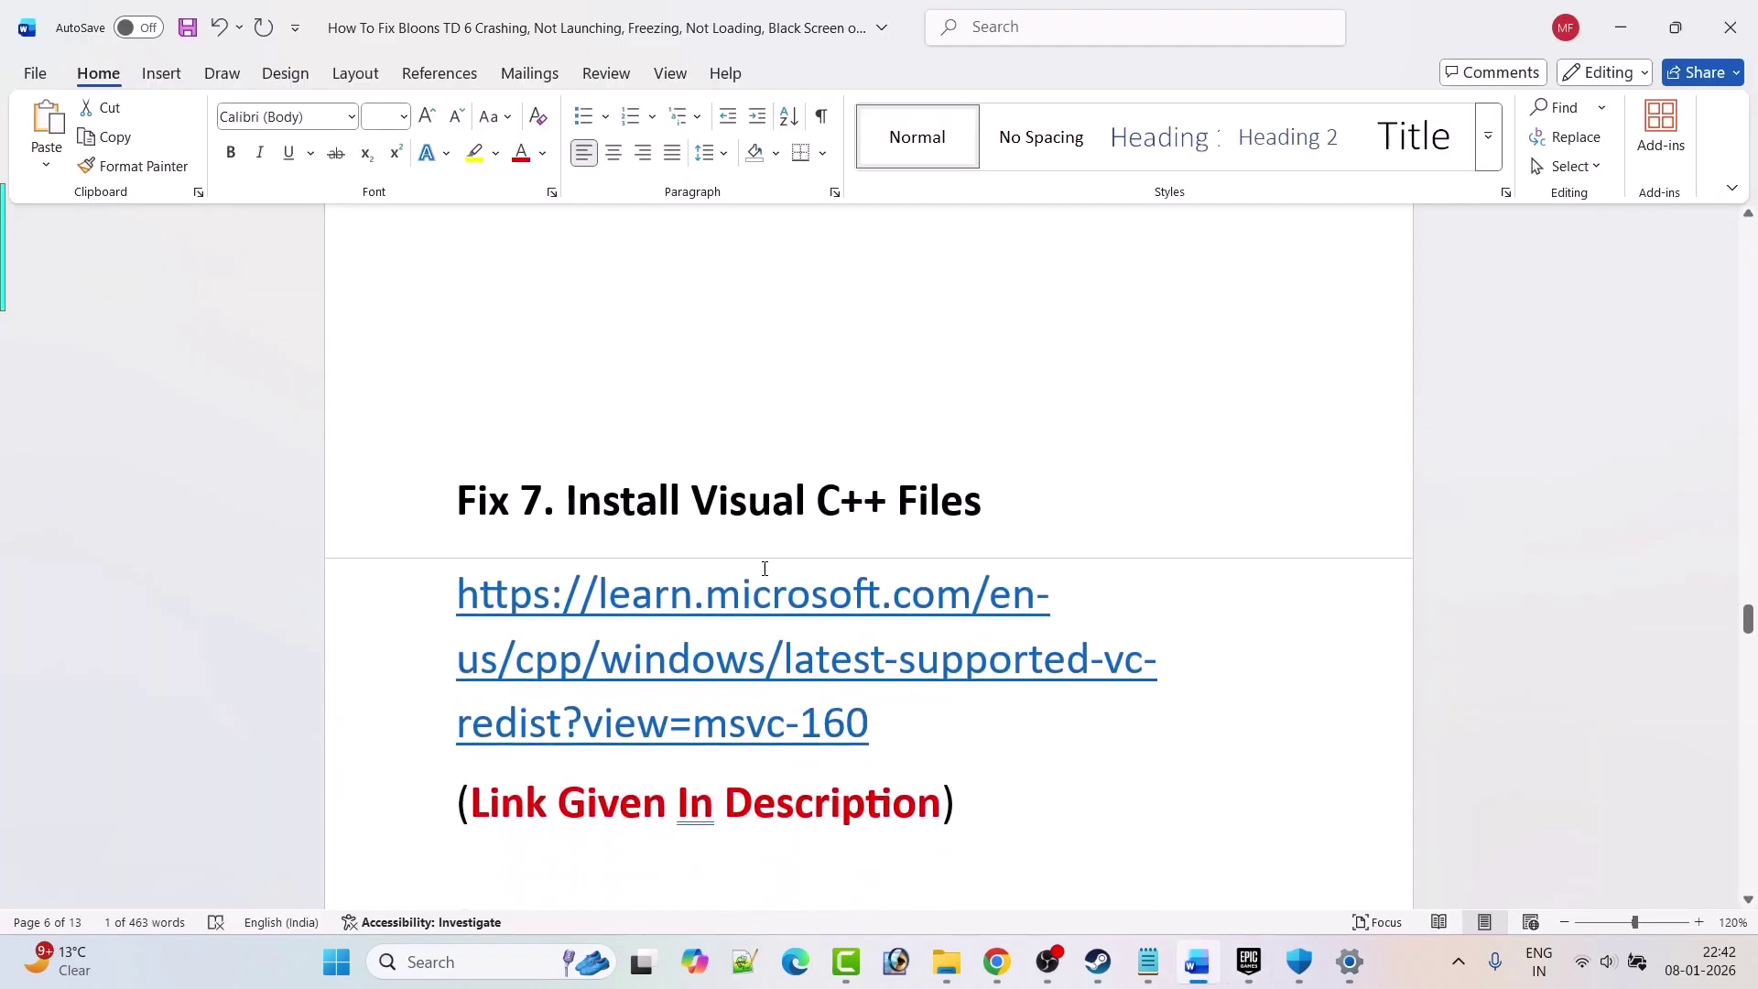
pyautogui.scroll(-1, 882, 532)
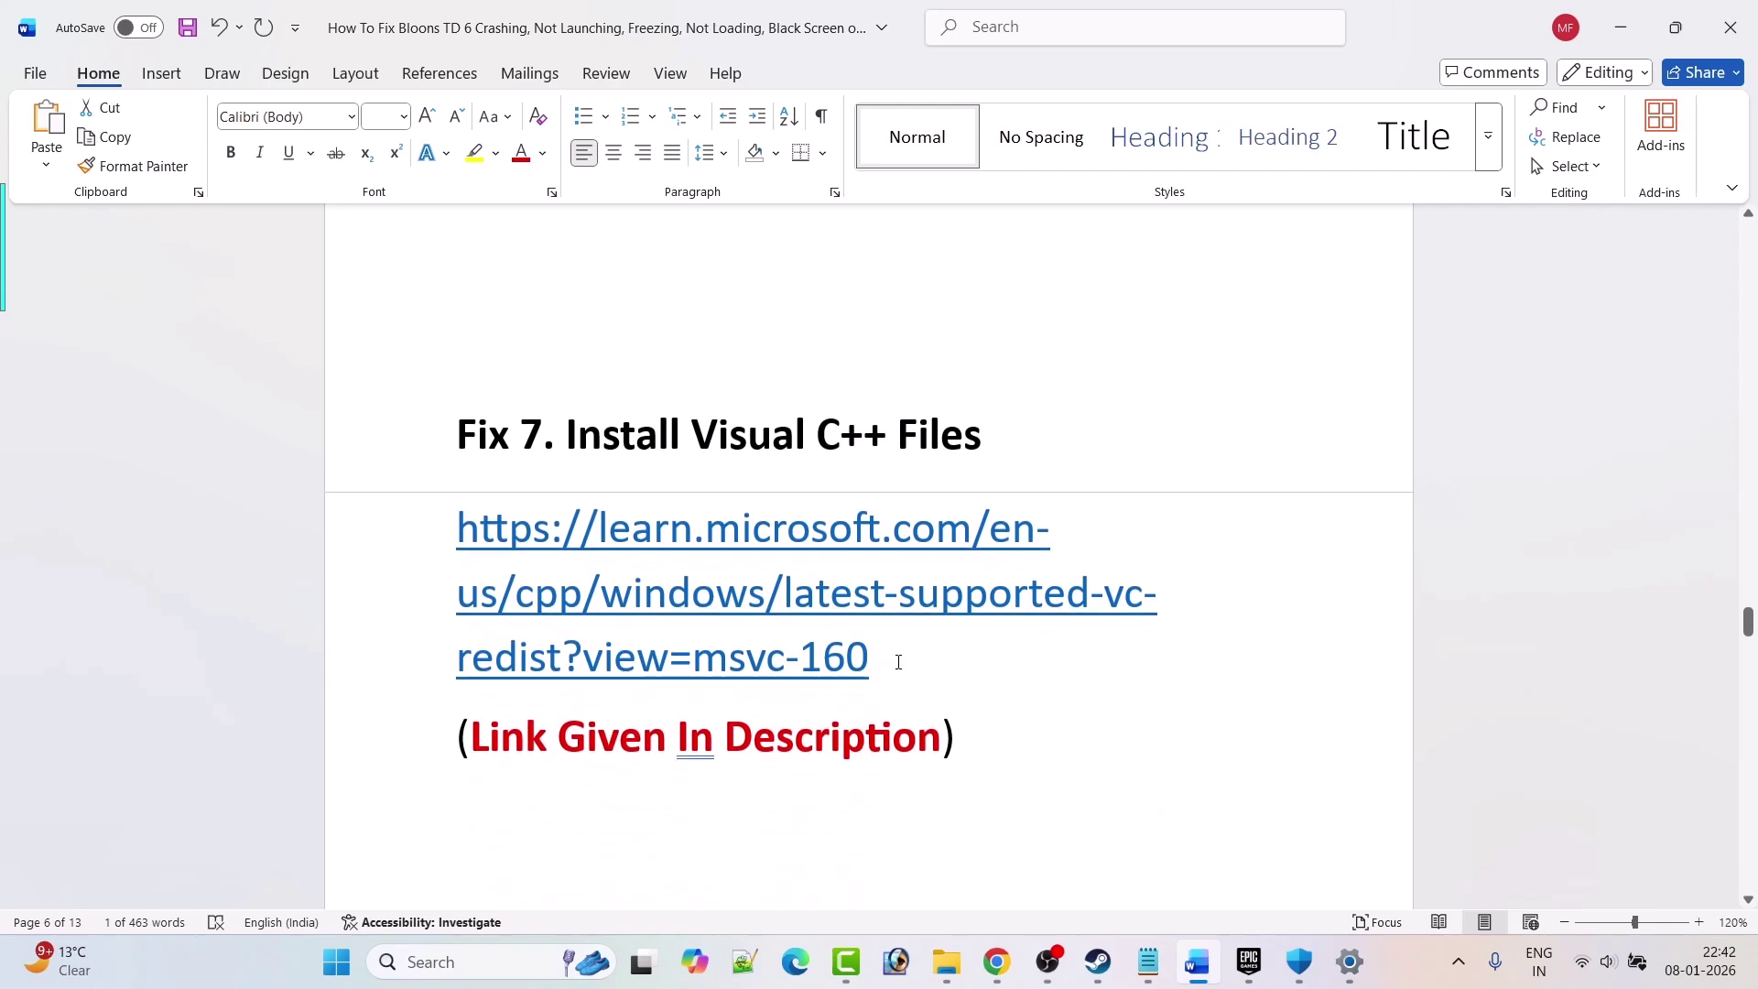
pyautogui.moveTo(895, 659); pyautogui.dragTo(461, 558)
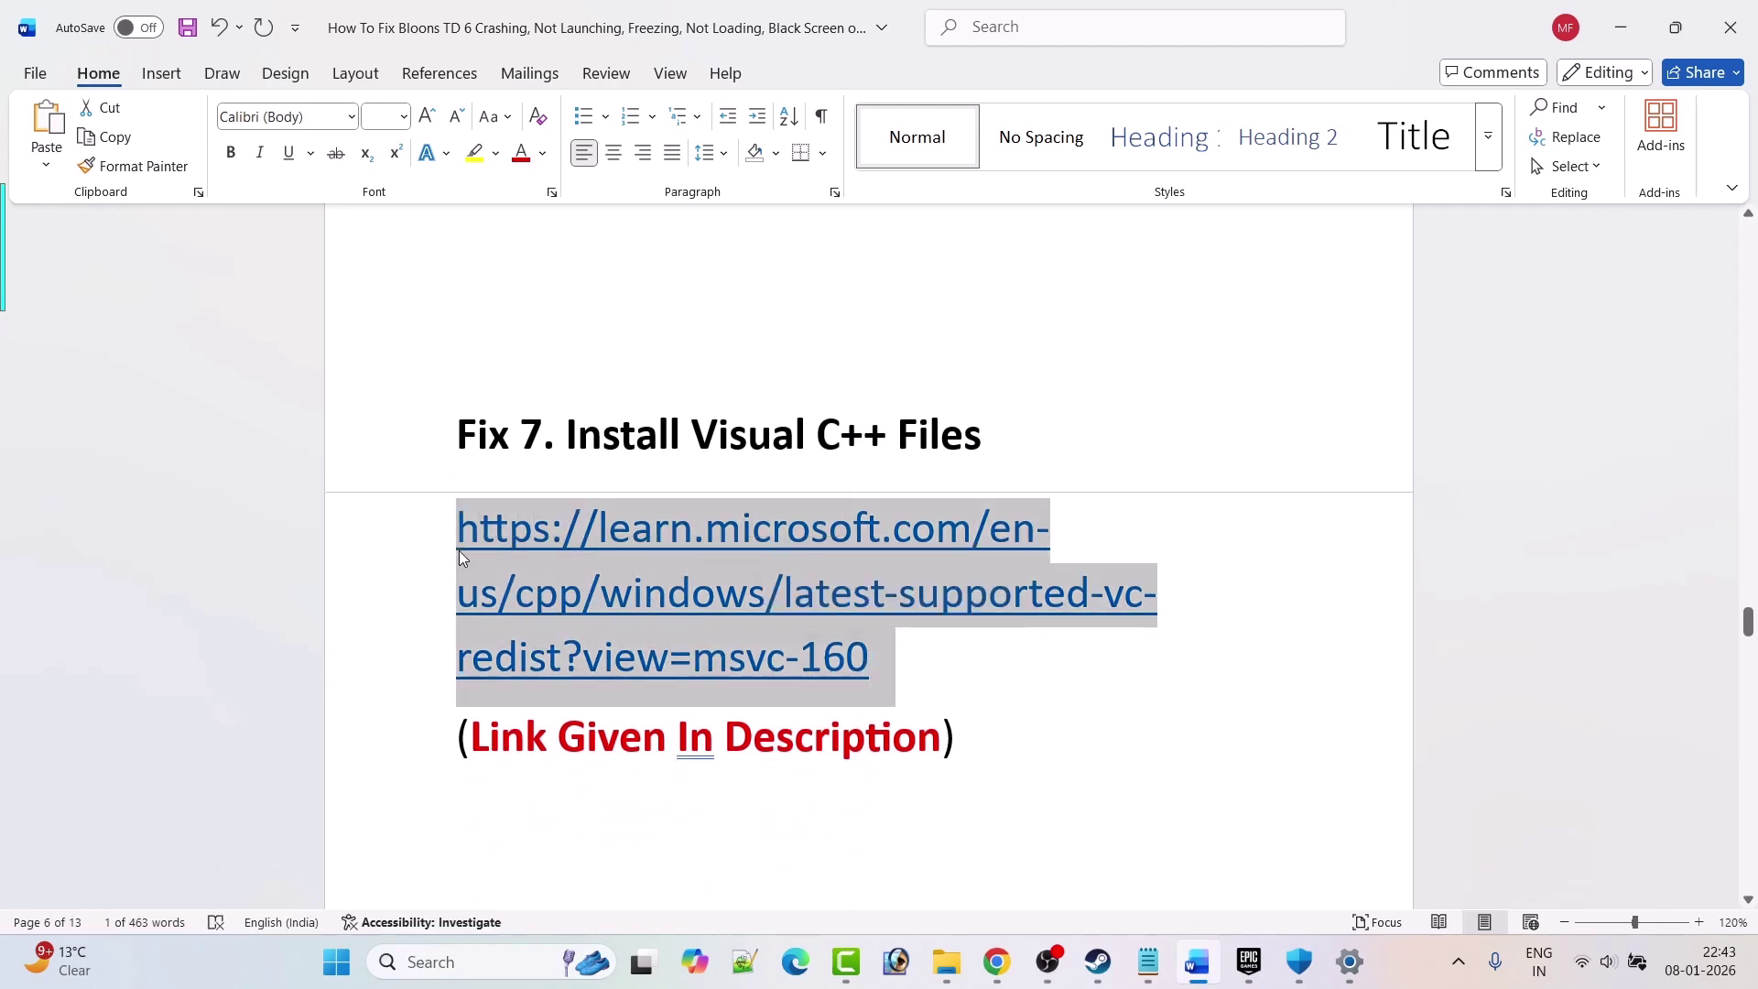
pyautogui.keyDown('ctrl'); pyautogui.click(1017, 595); pyautogui.keyUp('ctrl')
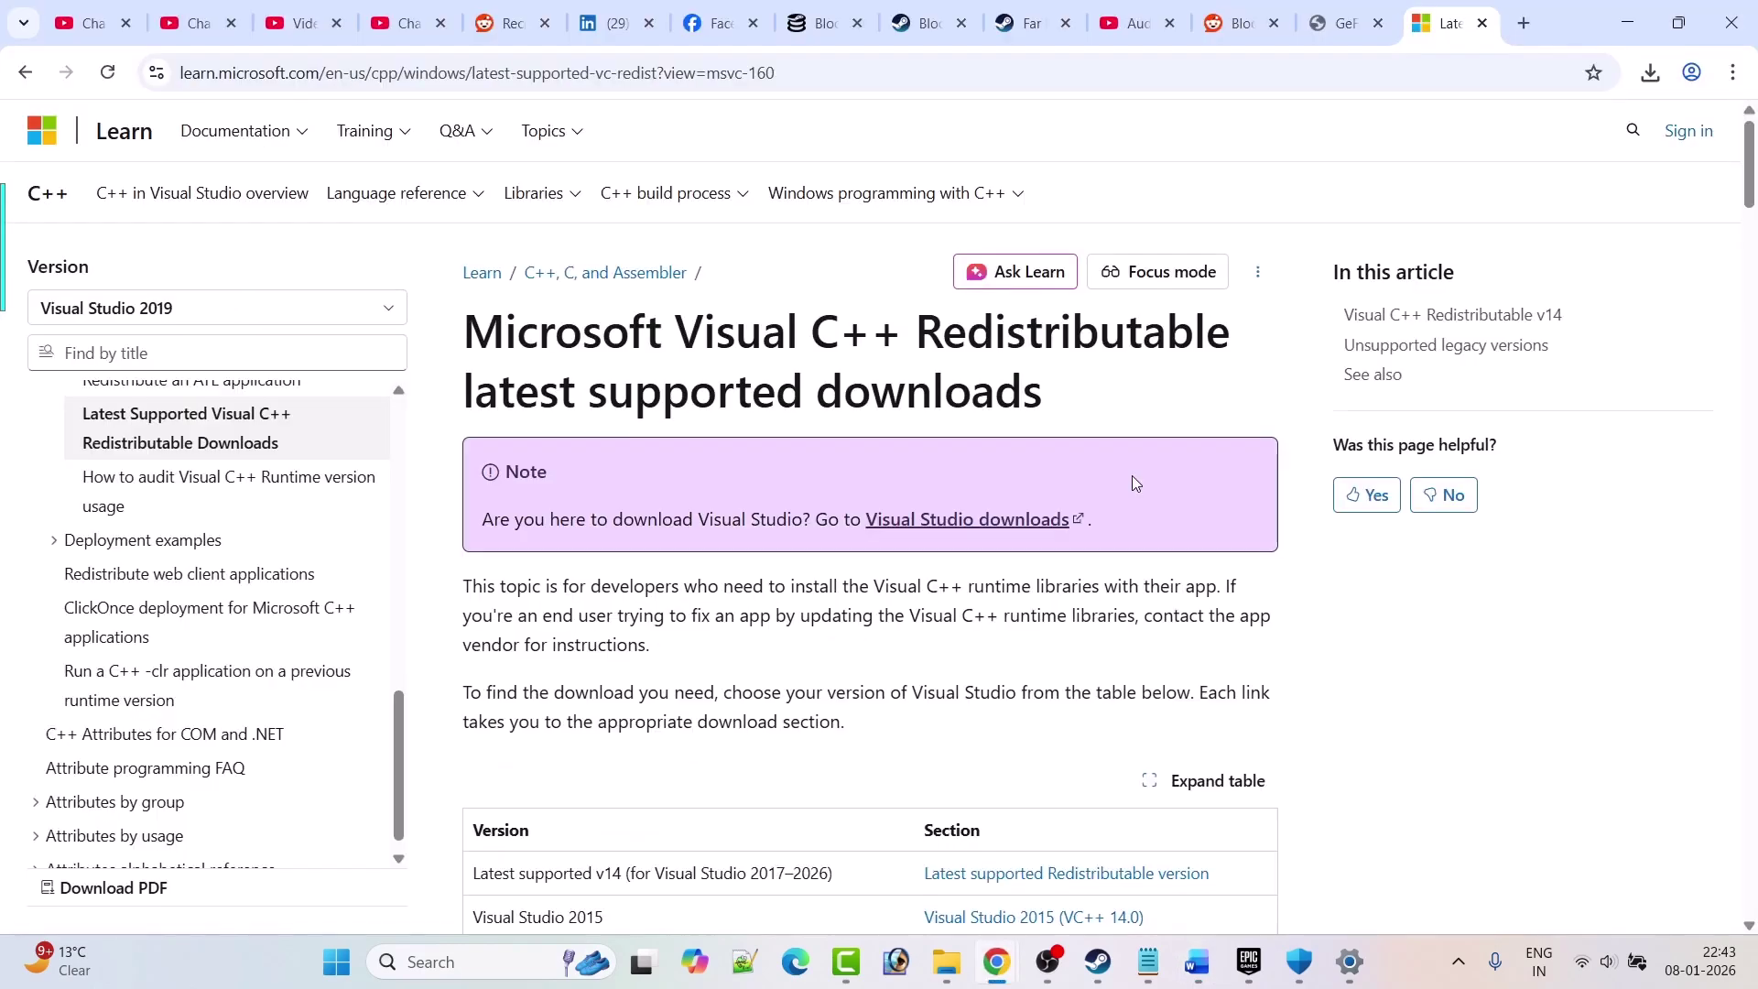
# Download the X64 and X86 installers of the latest supported Visual C++ v14 Redistributable.
pyautogui.scroll(-15, 1133, 483)
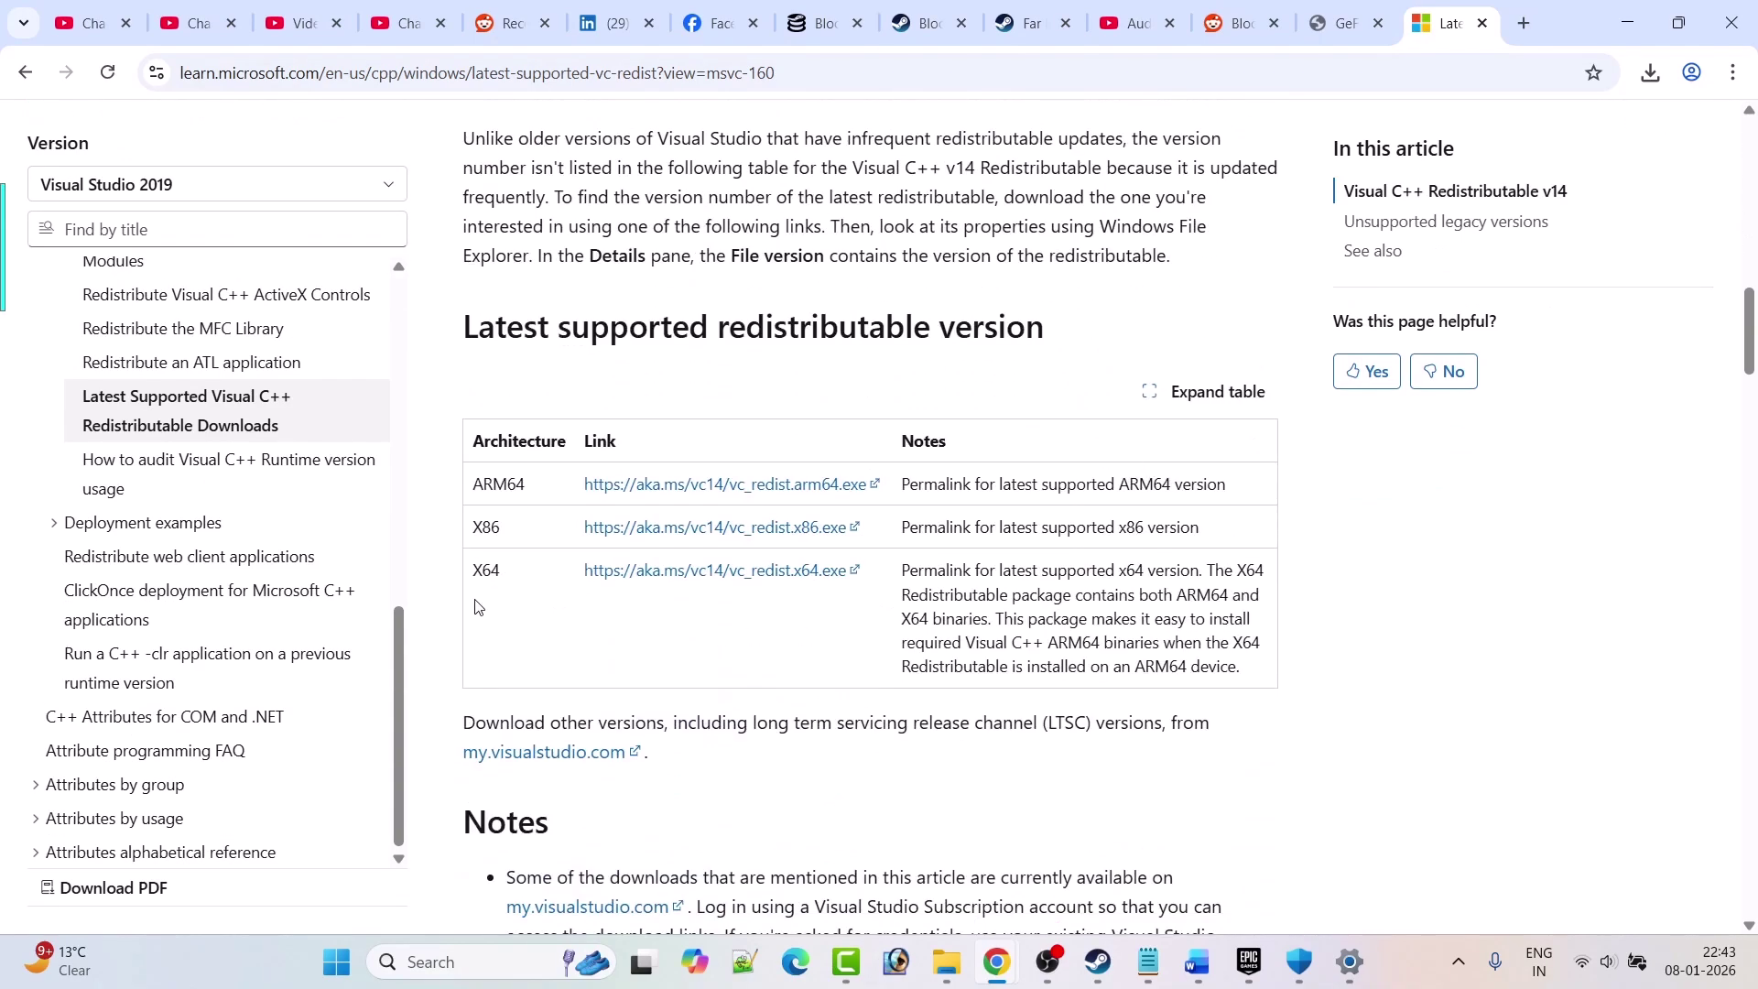
pyautogui.click(667, 574)
pyautogui.click(685, 541)
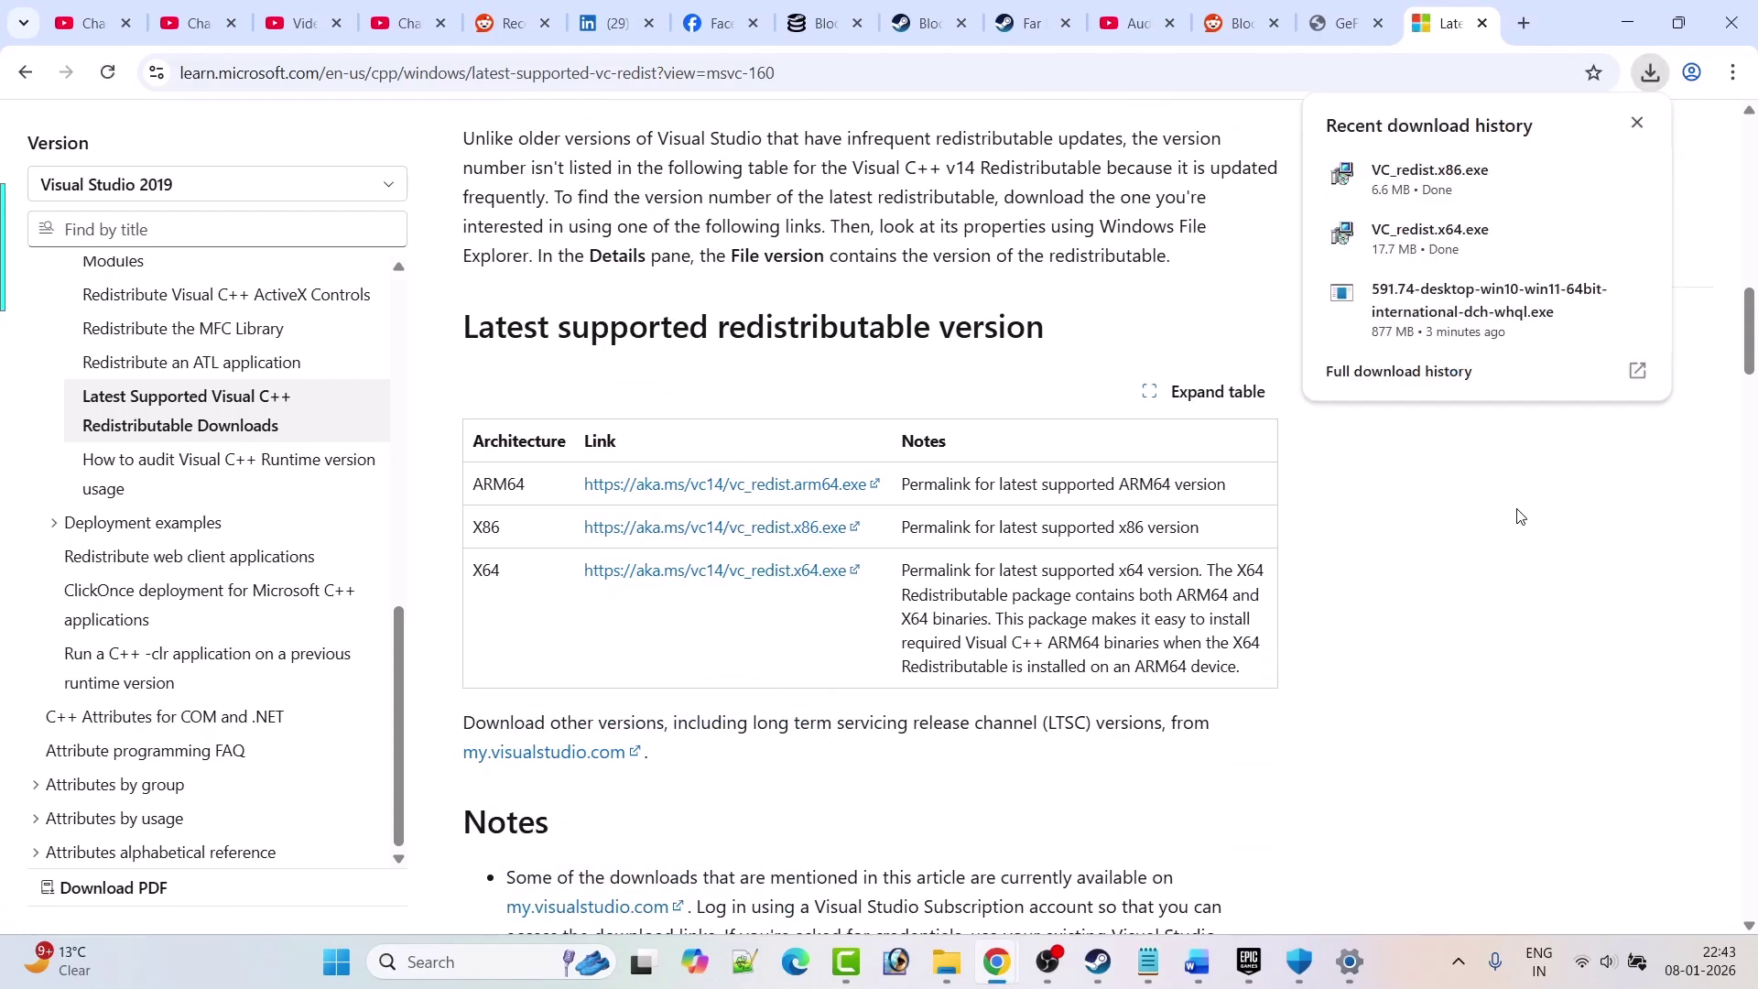
# Launch the downloaded VC_redist.x64.exe and VC_redist.x86.exe in turn, closing each setup window without modifying the installation.
pyautogui.click(1467, 246)
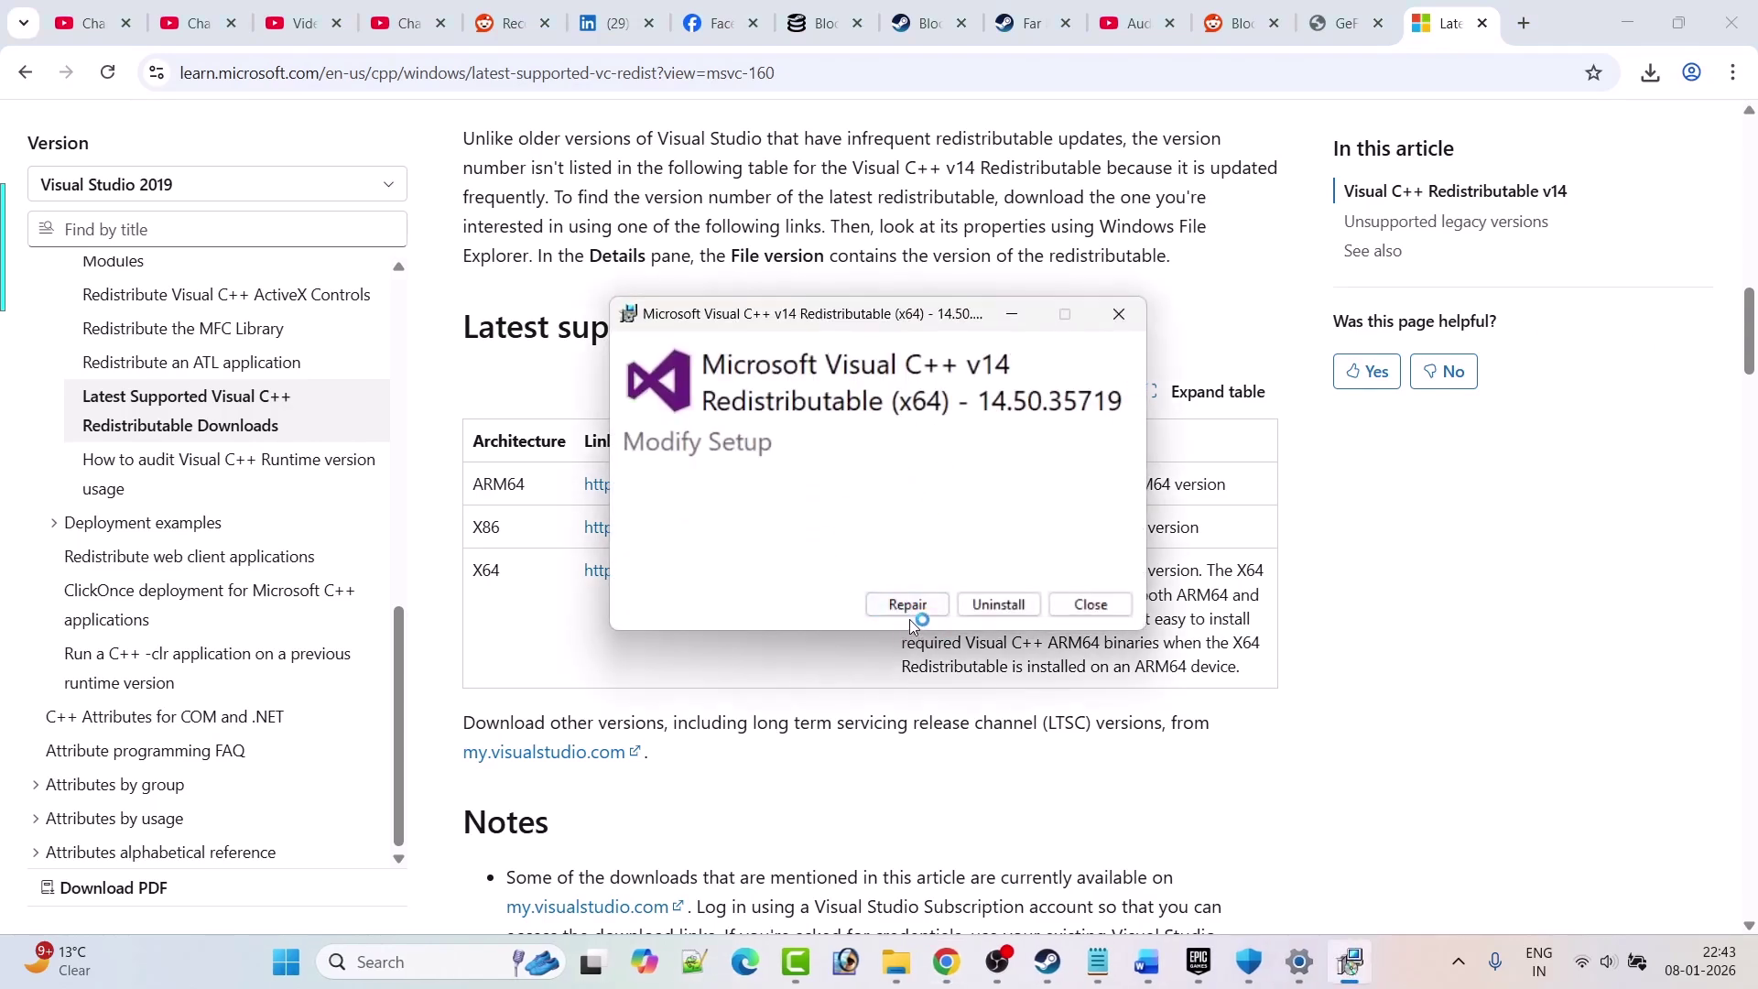
pyautogui.click(1119, 314)
pyautogui.click(1650, 73)
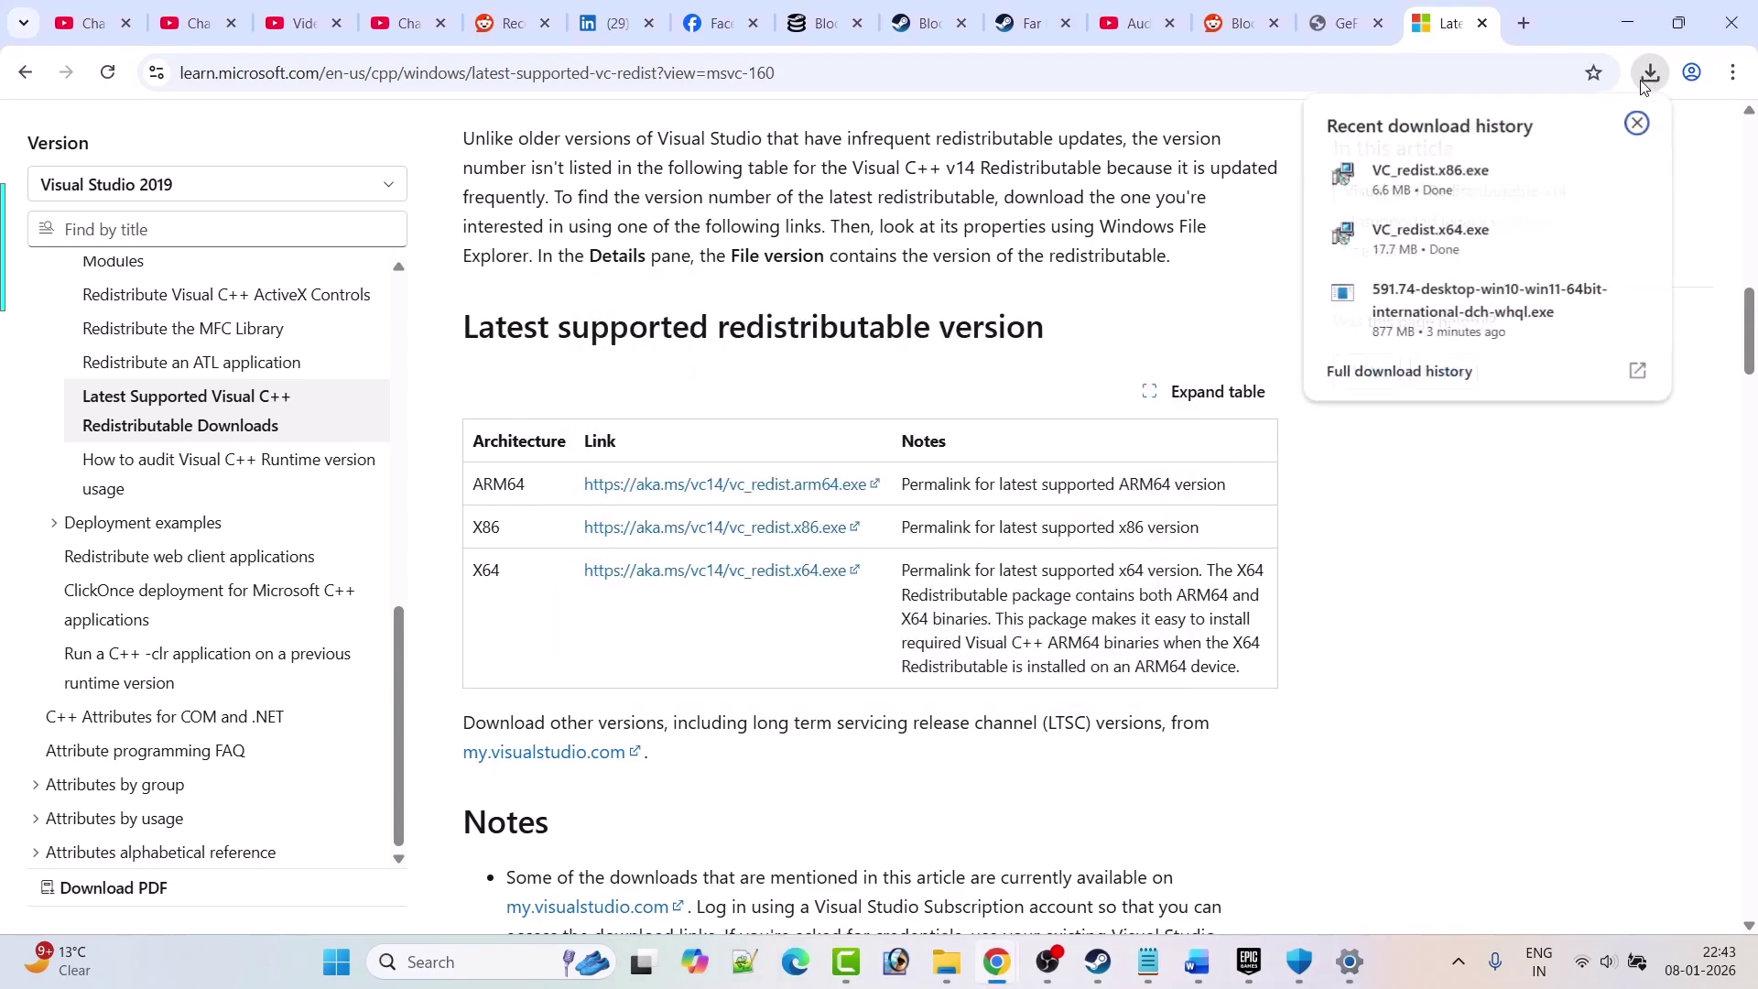
pyautogui.click(1437, 183)
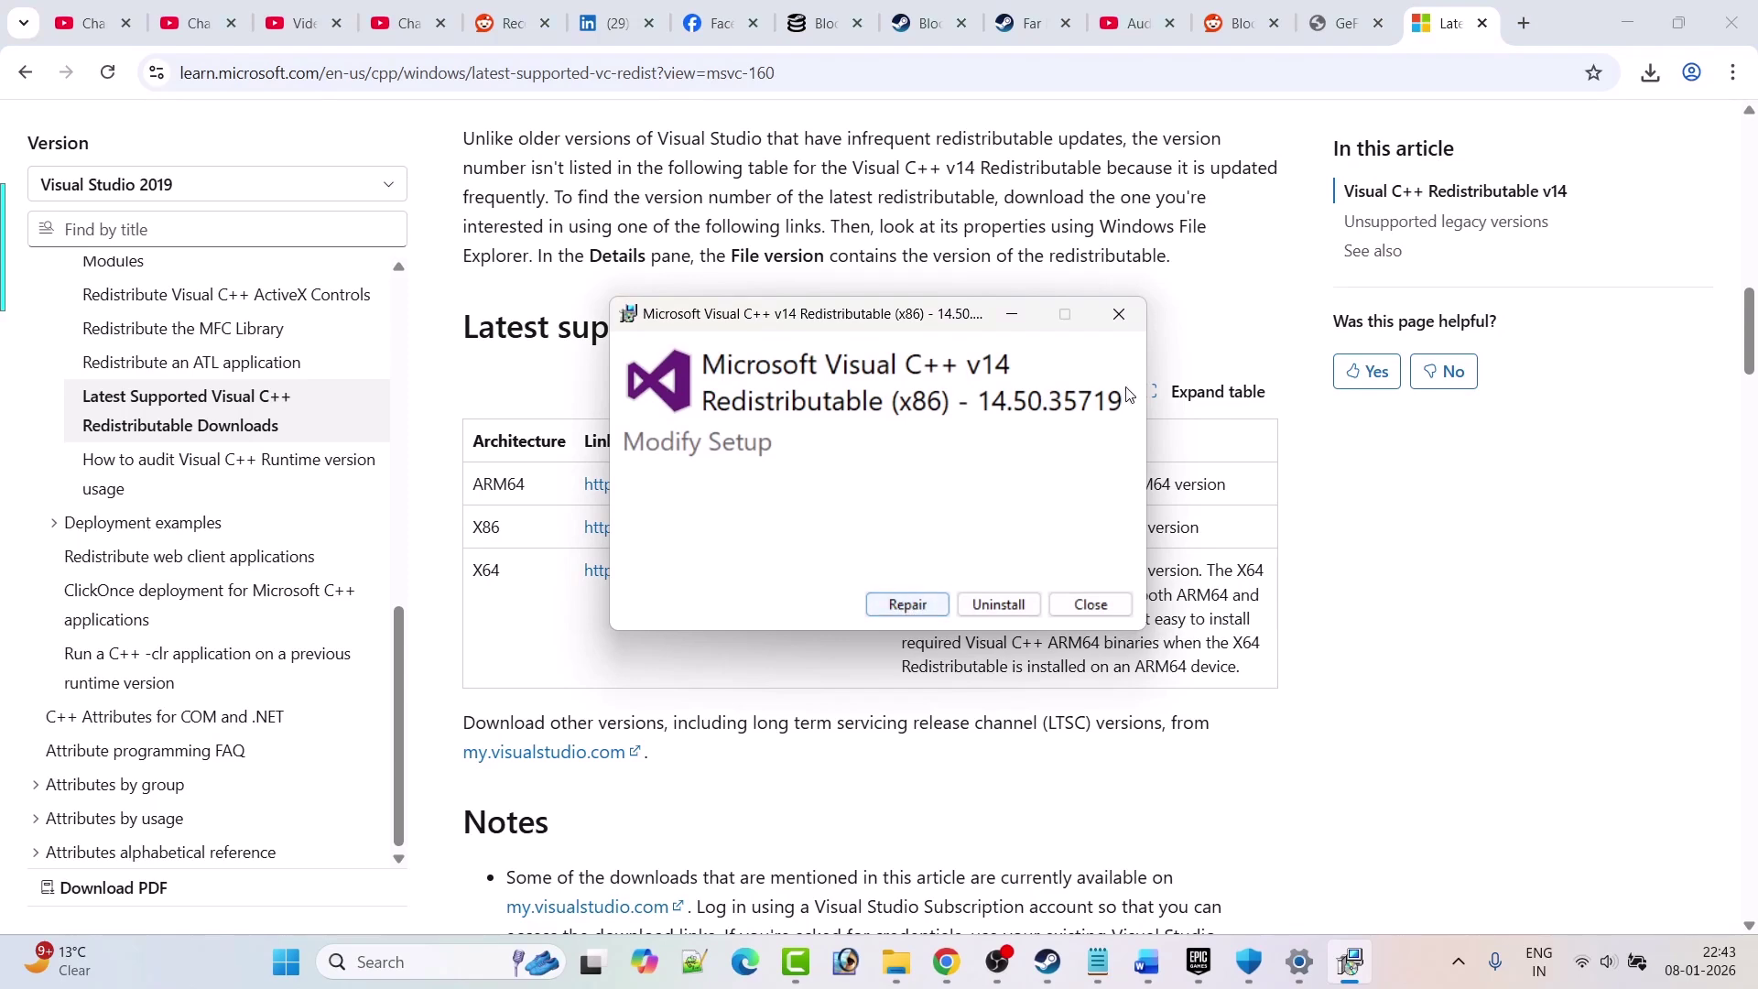
pyautogui.click(1119, 314)
# Show the Windows power options, dismiss them without restarting, and switch to the Epic Games library.
pyautogui.press('super')
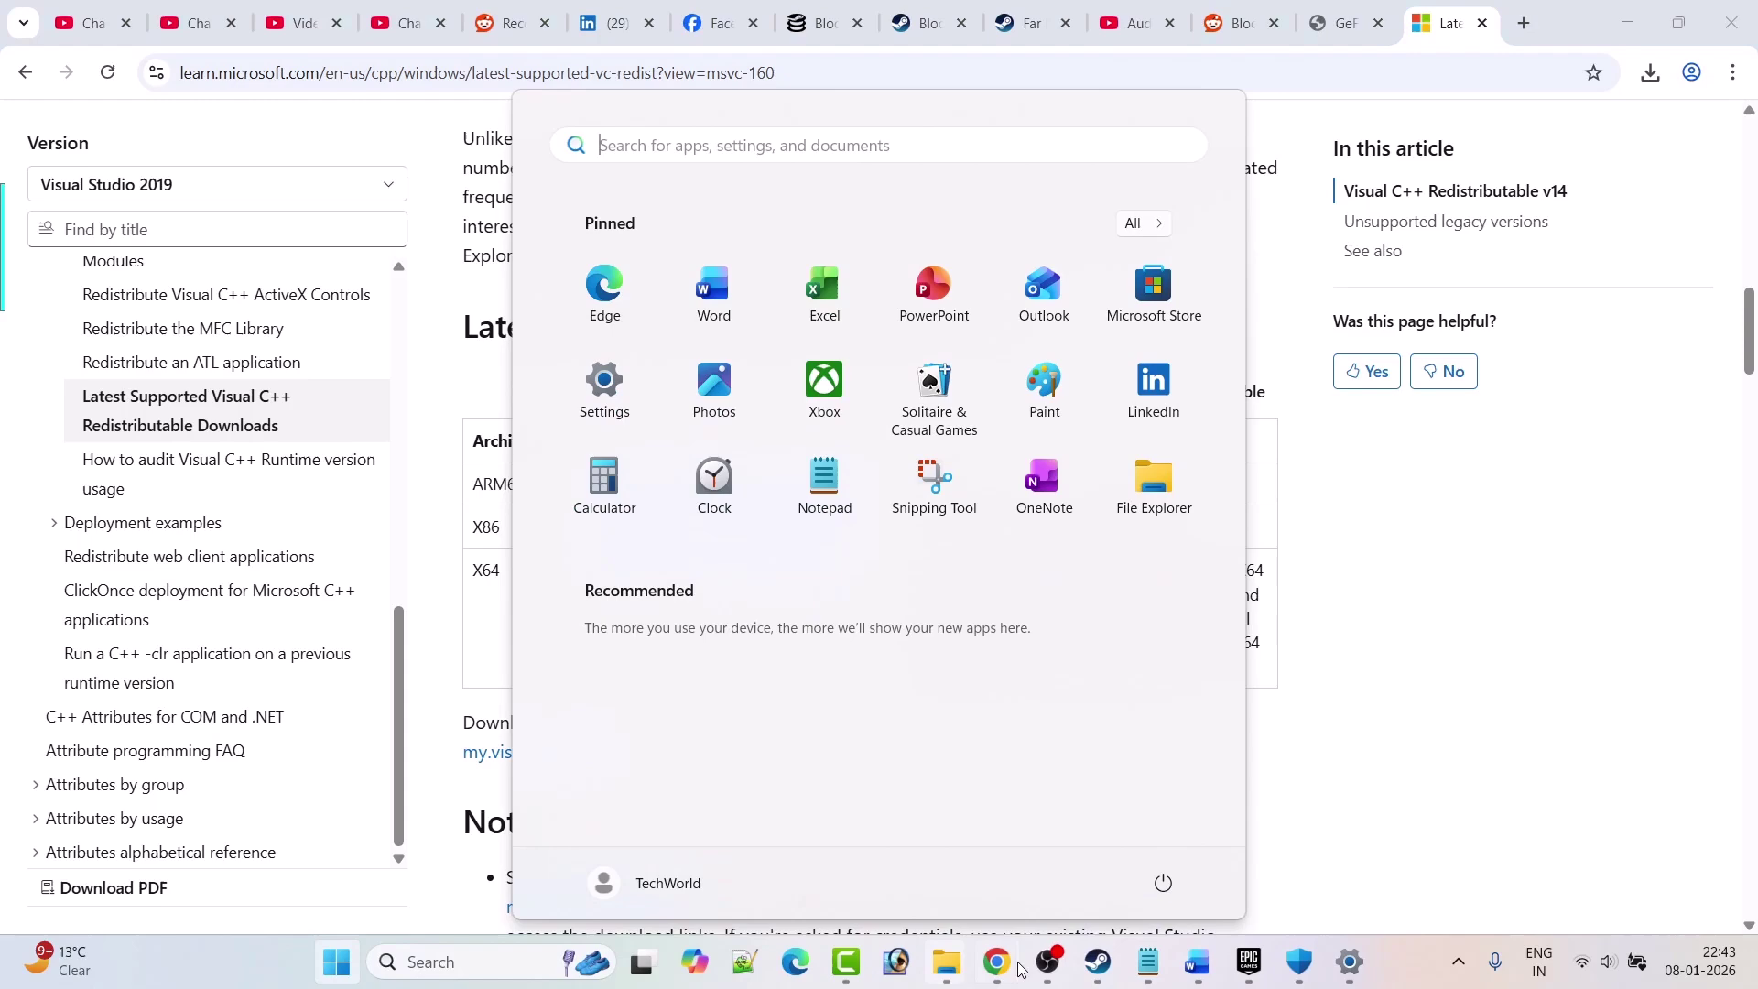
pyautogui.click(1162, 883)
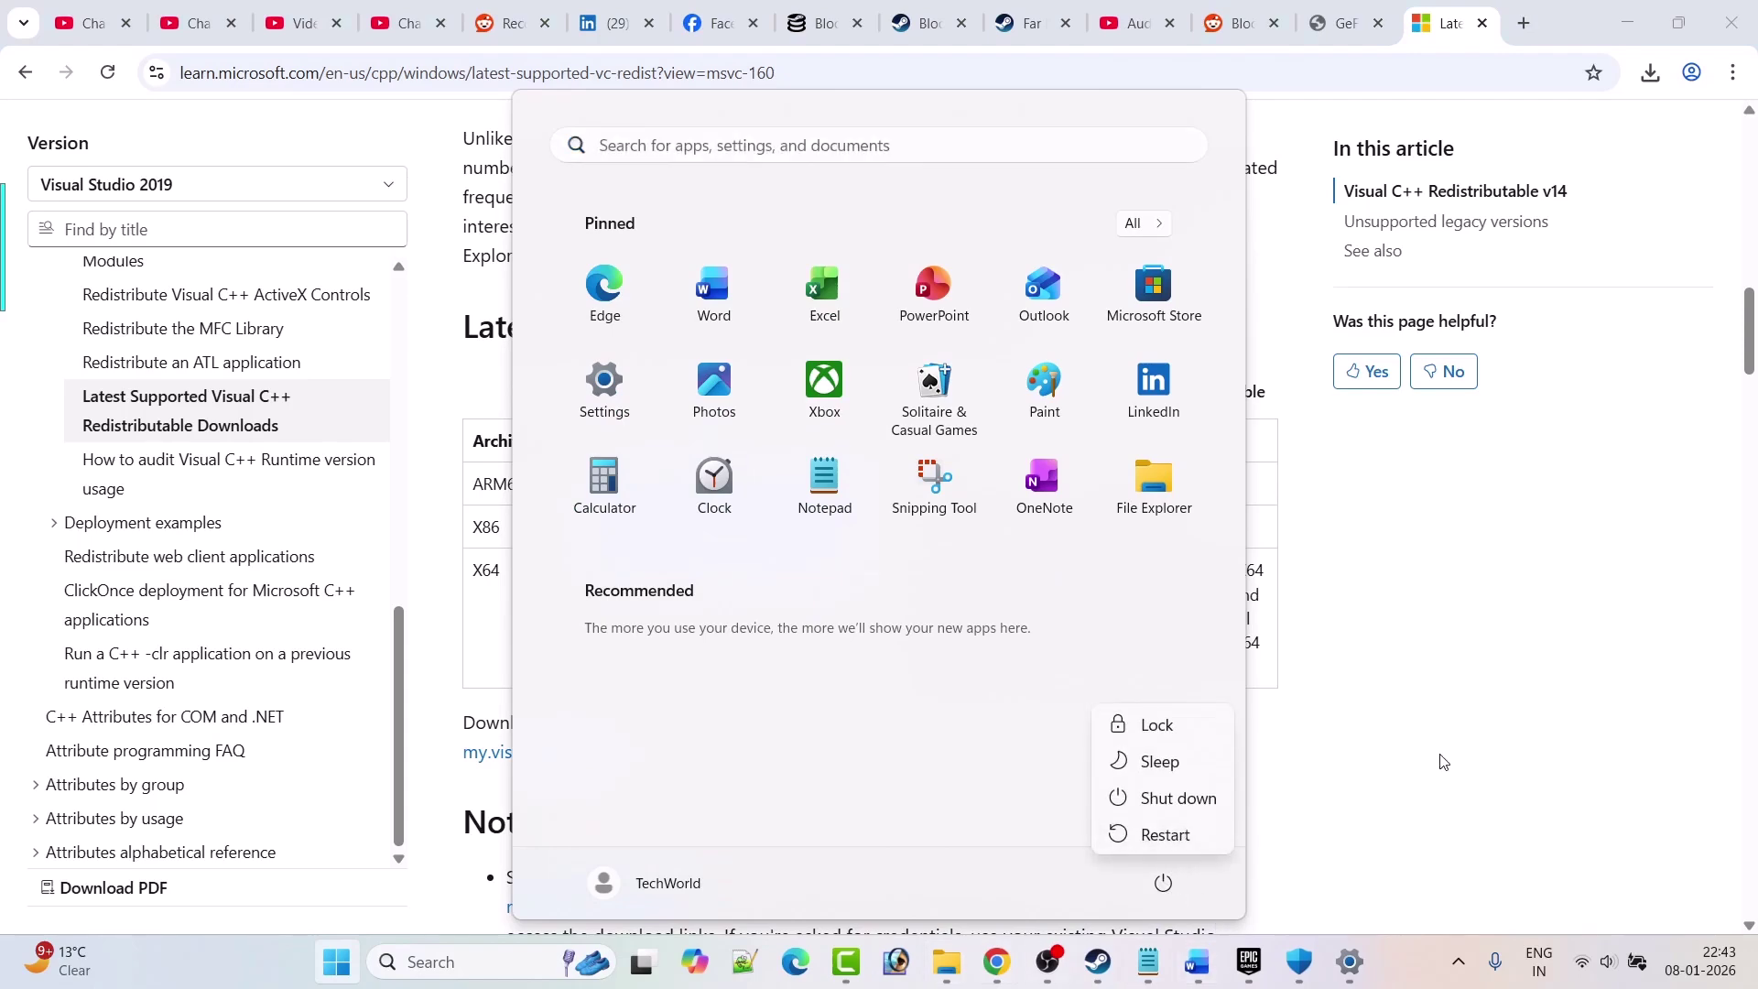
pyautogui.press('Escape')
pyautogui.press('Escape')
pyautogui.click(1249, 961)
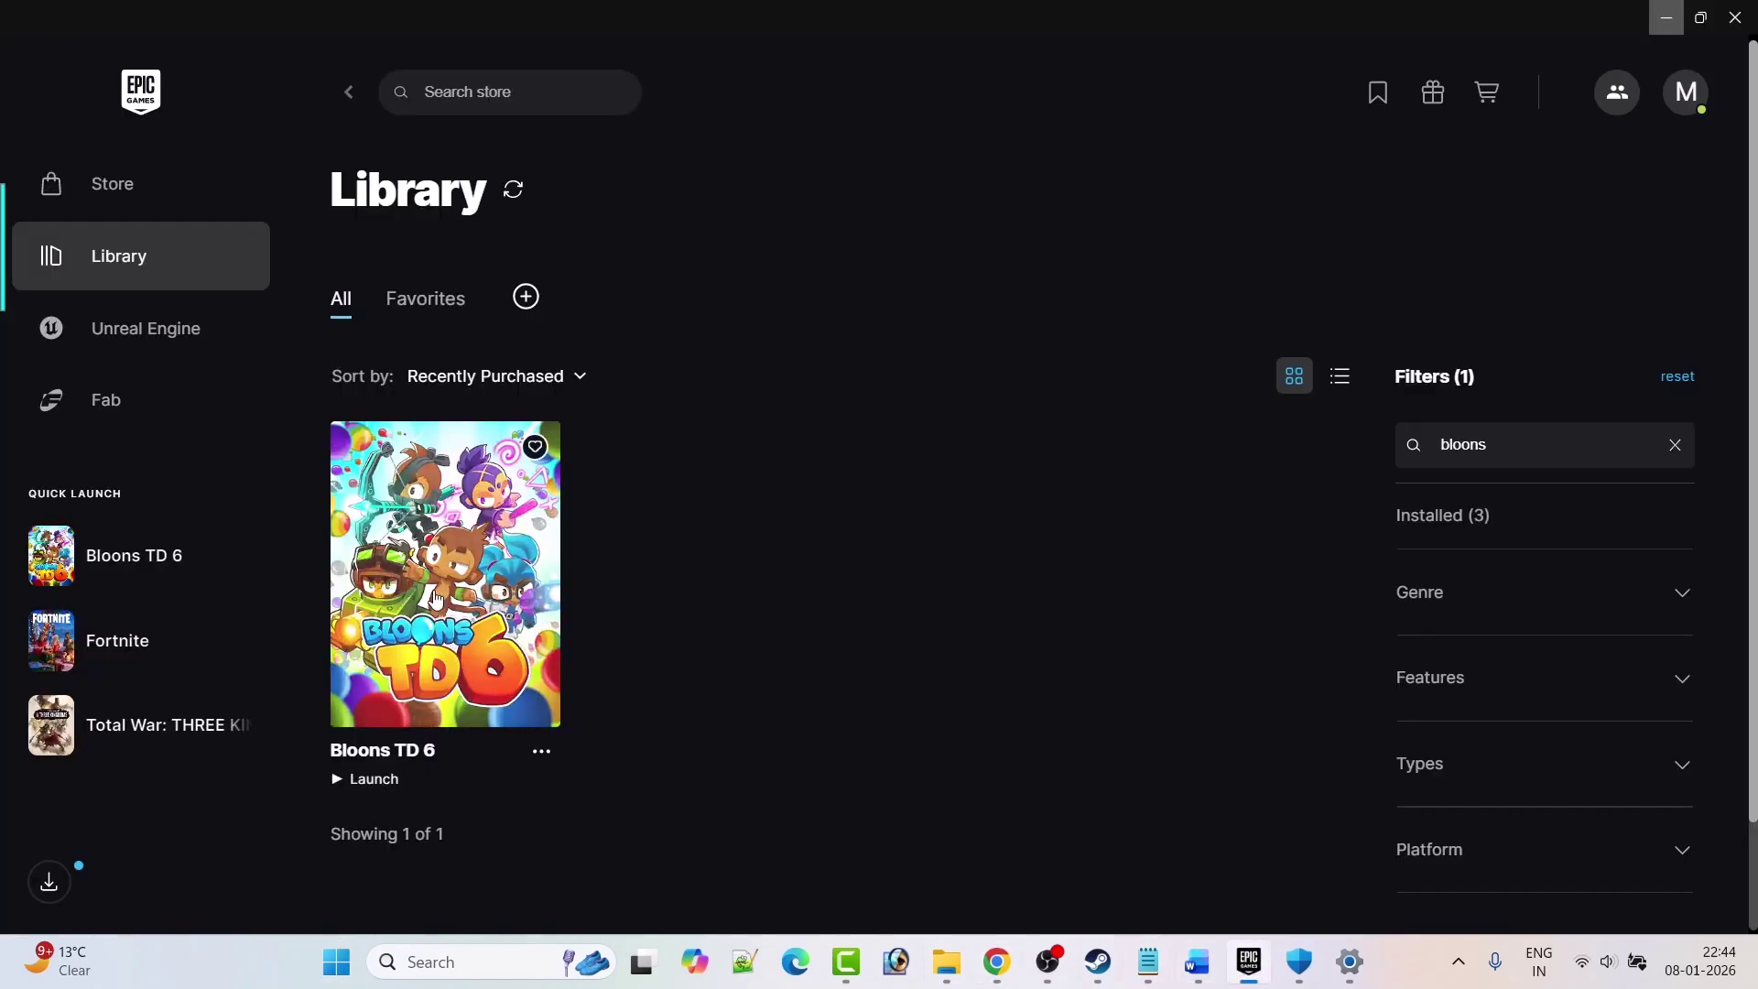
# Consult the next fix in the Word document, and open the TechWorld folder under C:\Users in File Explorer.
pyautogui.click(1199, 957)
pyautogui.scroll(-10, 713, 659)
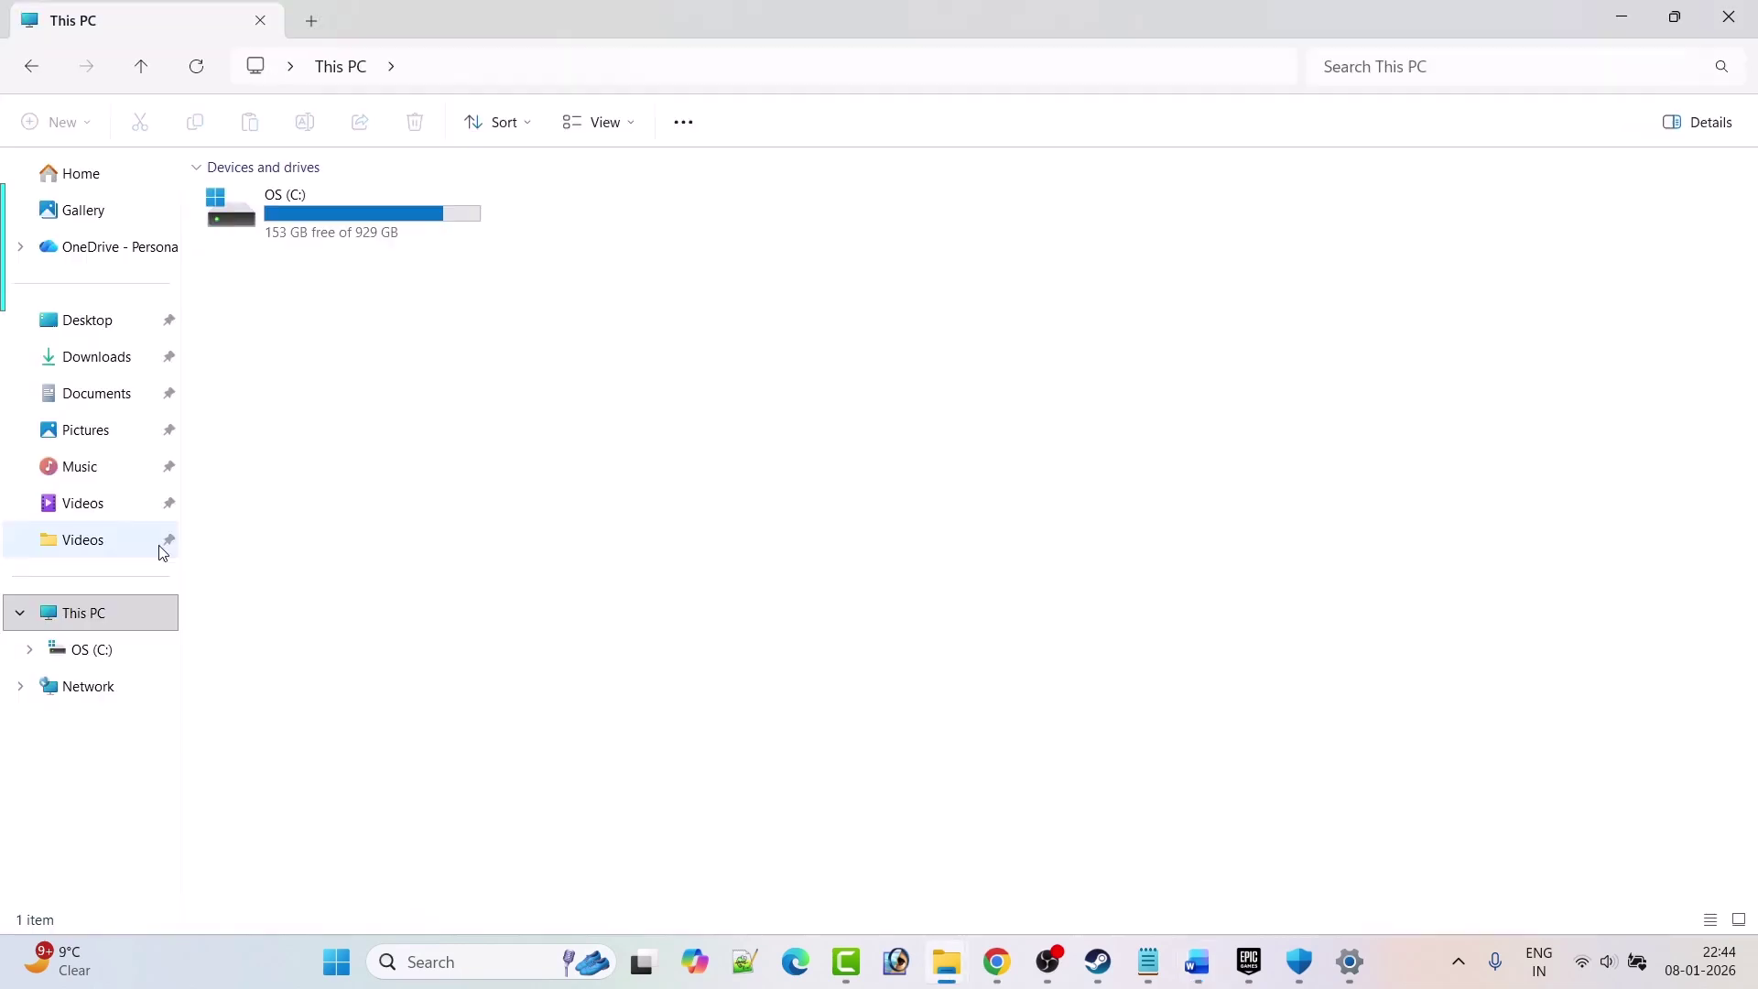
pyautogui.doubleClick(334, 236)
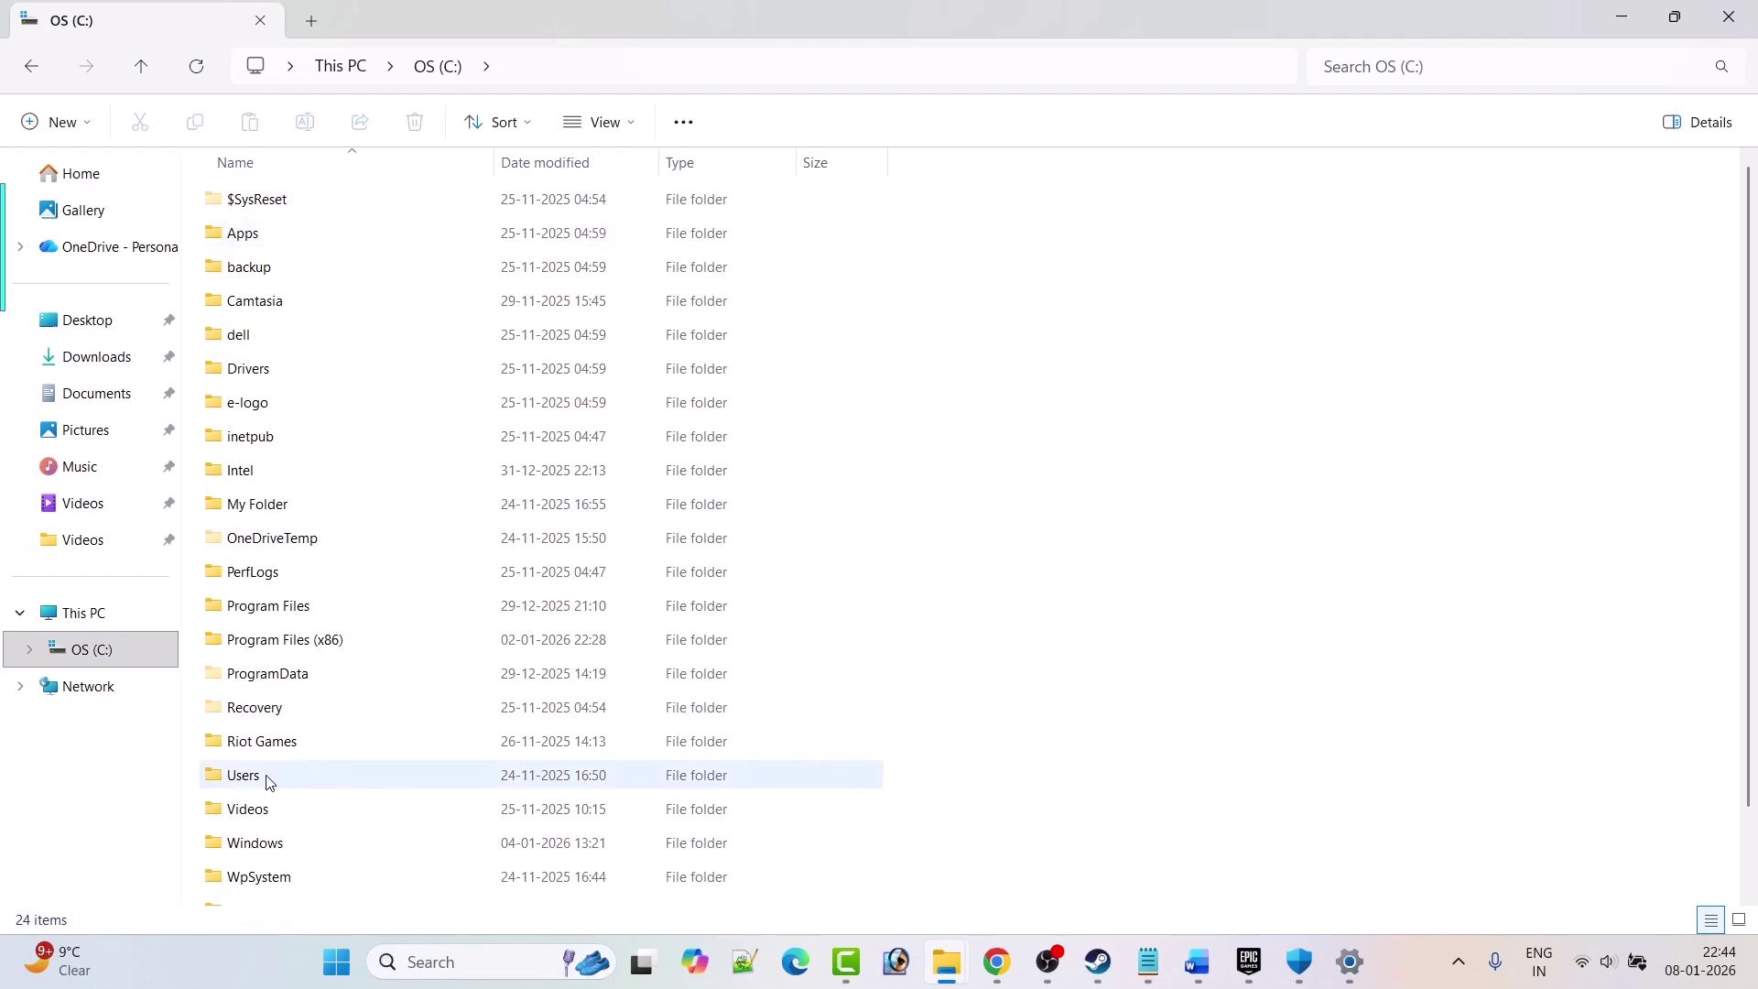
pyautogui.doubleClick(271, 785)
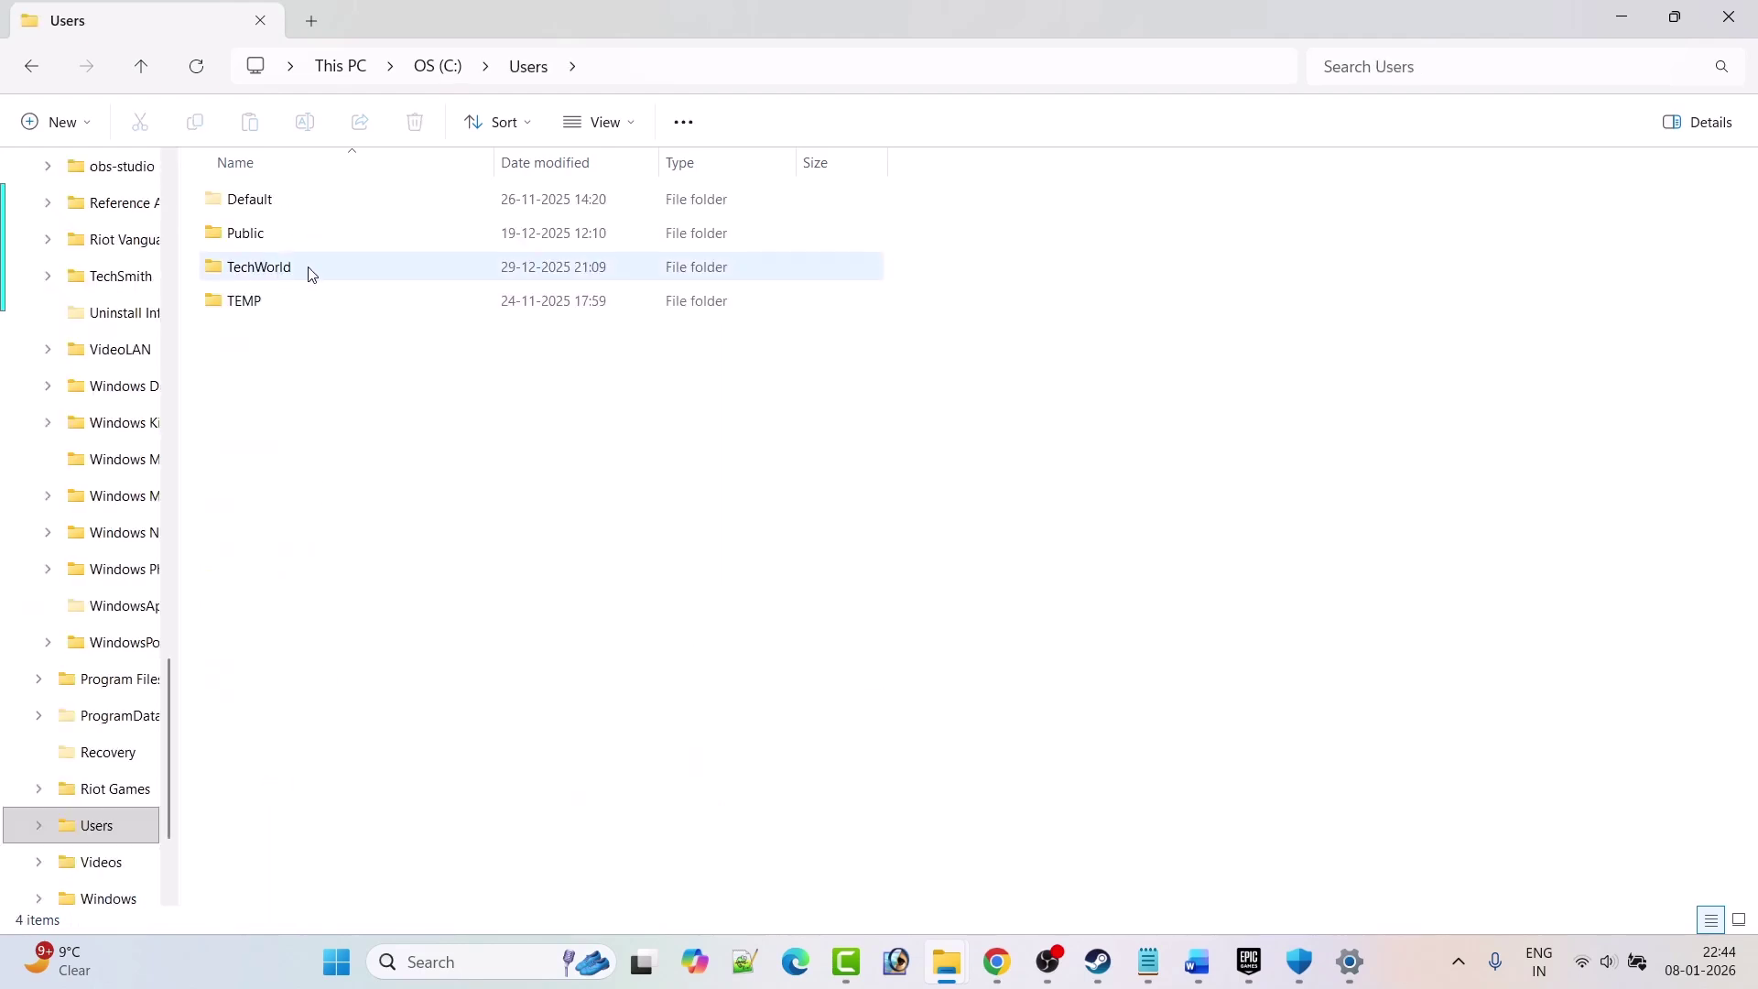
pyautogui.doubleClick(291, 267)
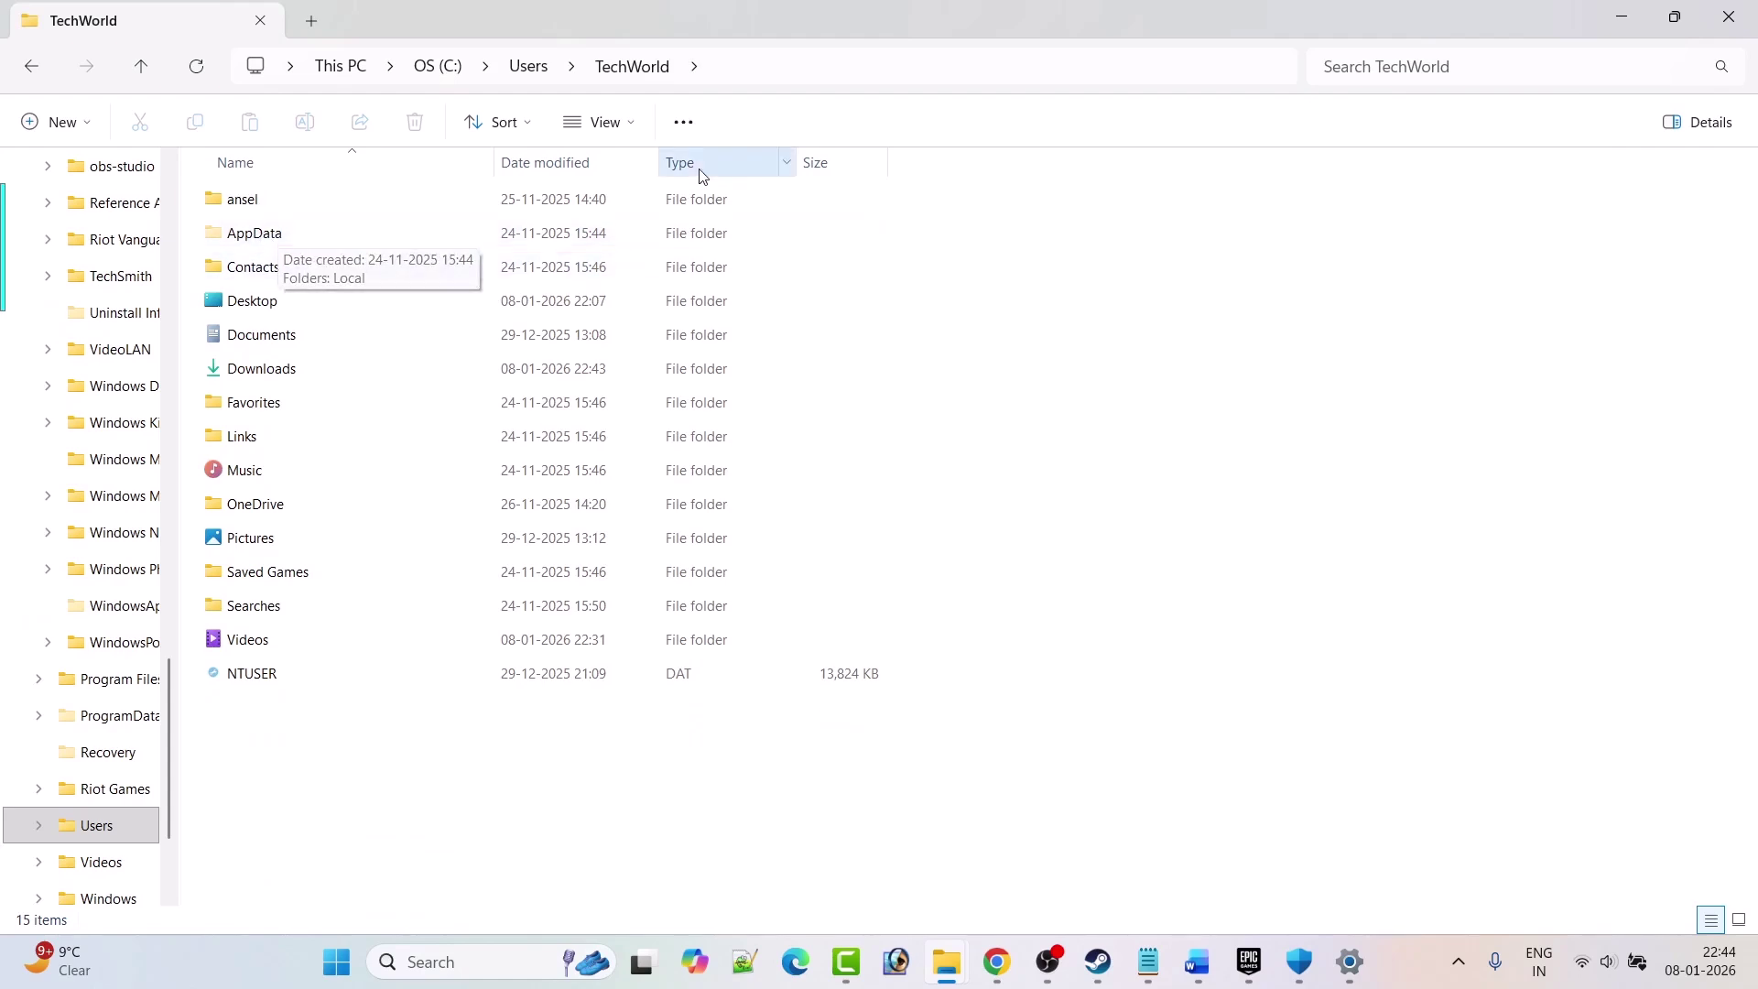
# Check the Show options of the folder view, and open the AppData\LocalLow\Ninja Kiwi folder.
pyautogui.click(603, 122)
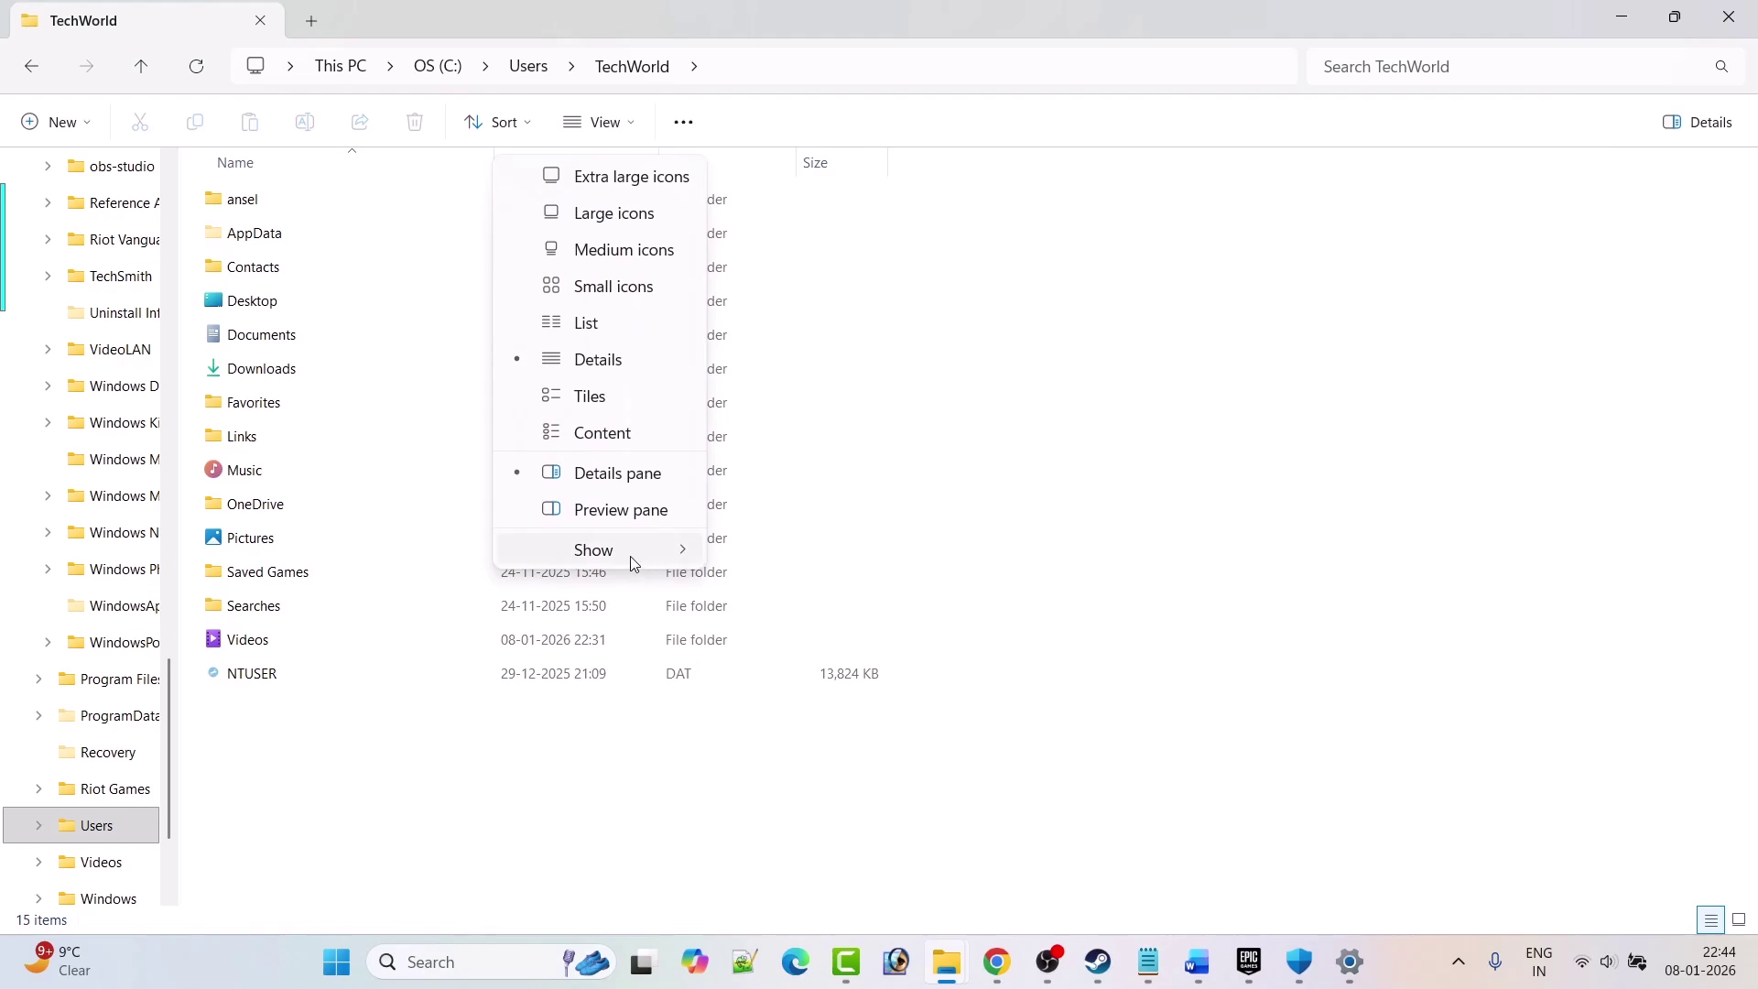
pyautogui.moveTo(628, 553)
pyautogui.click(773, 796)
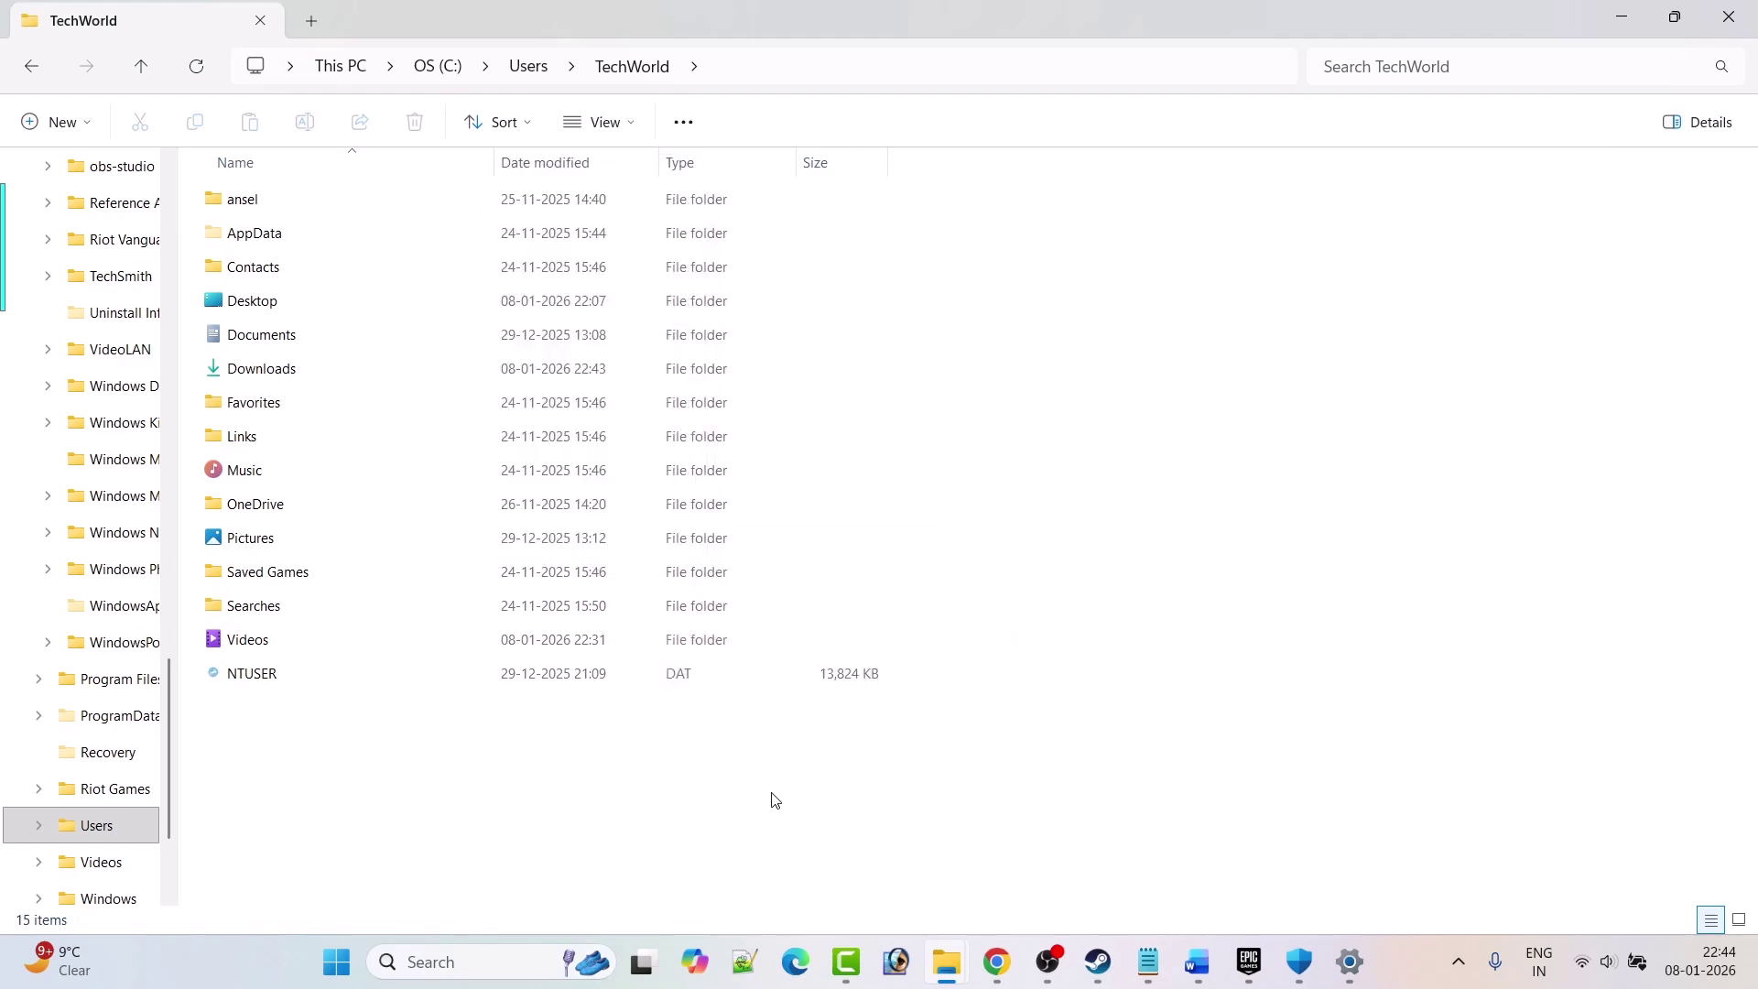
pyautogui.click(259, 235)
pyautogui.doubleClick(260, 234)
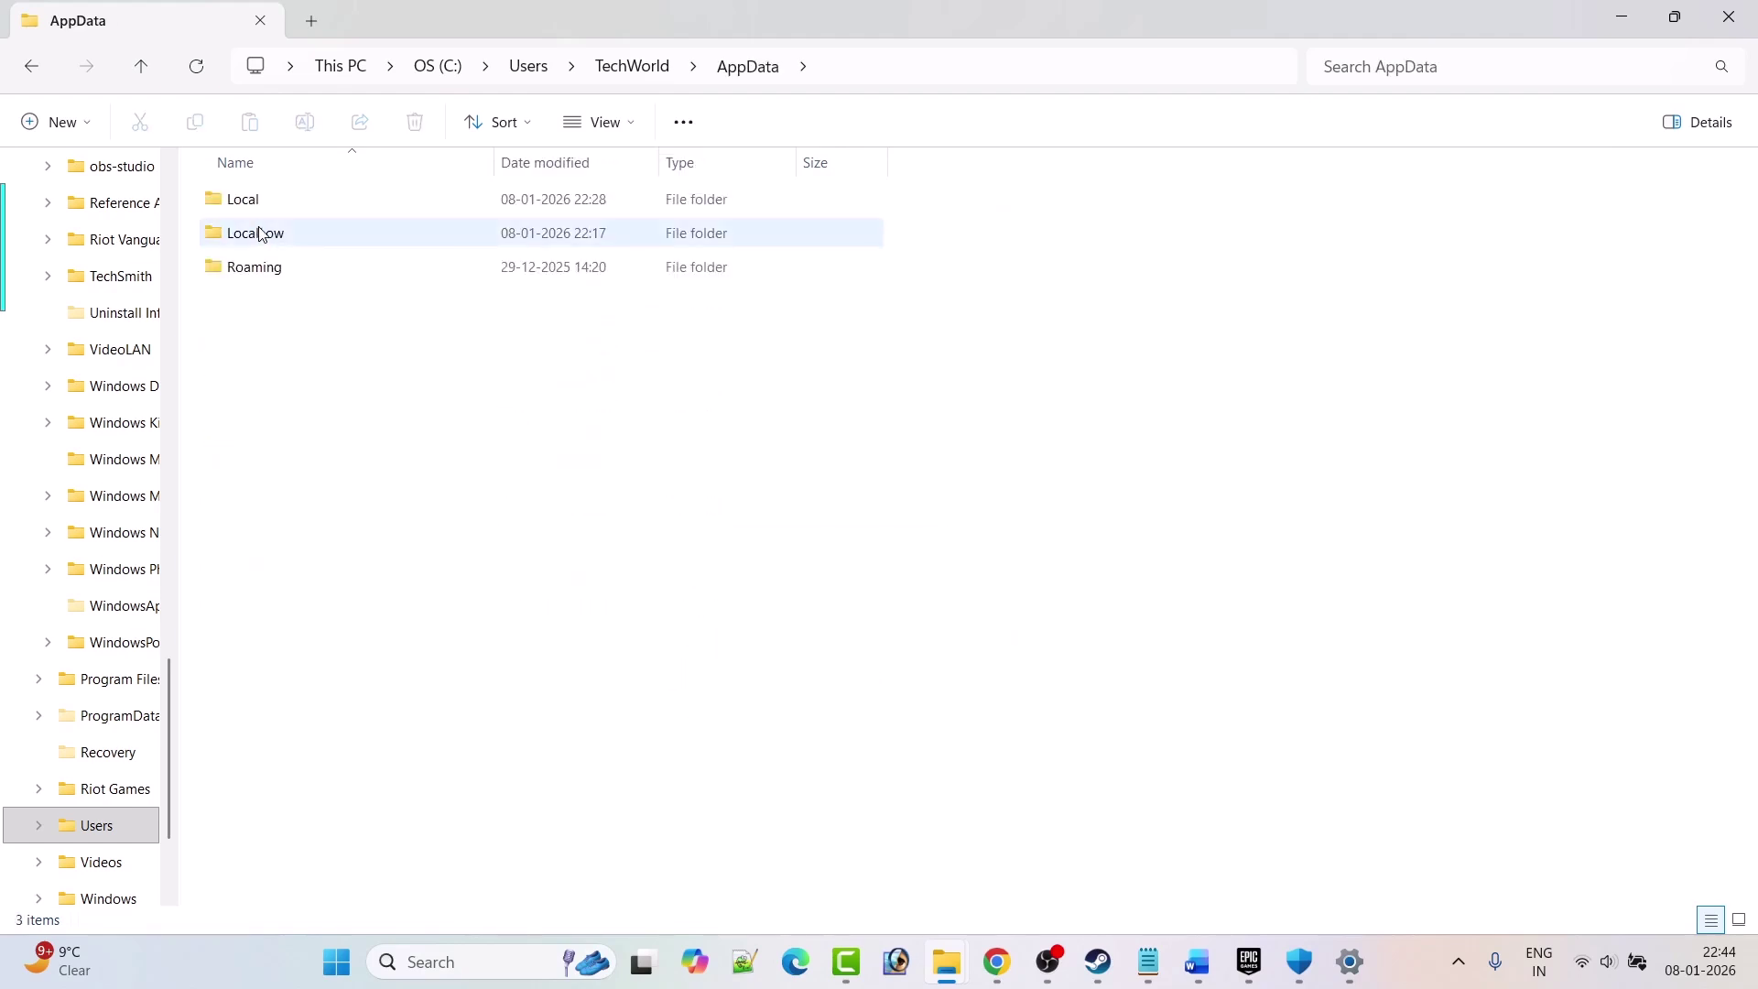
pyautogui.doubleClick(273, 236)
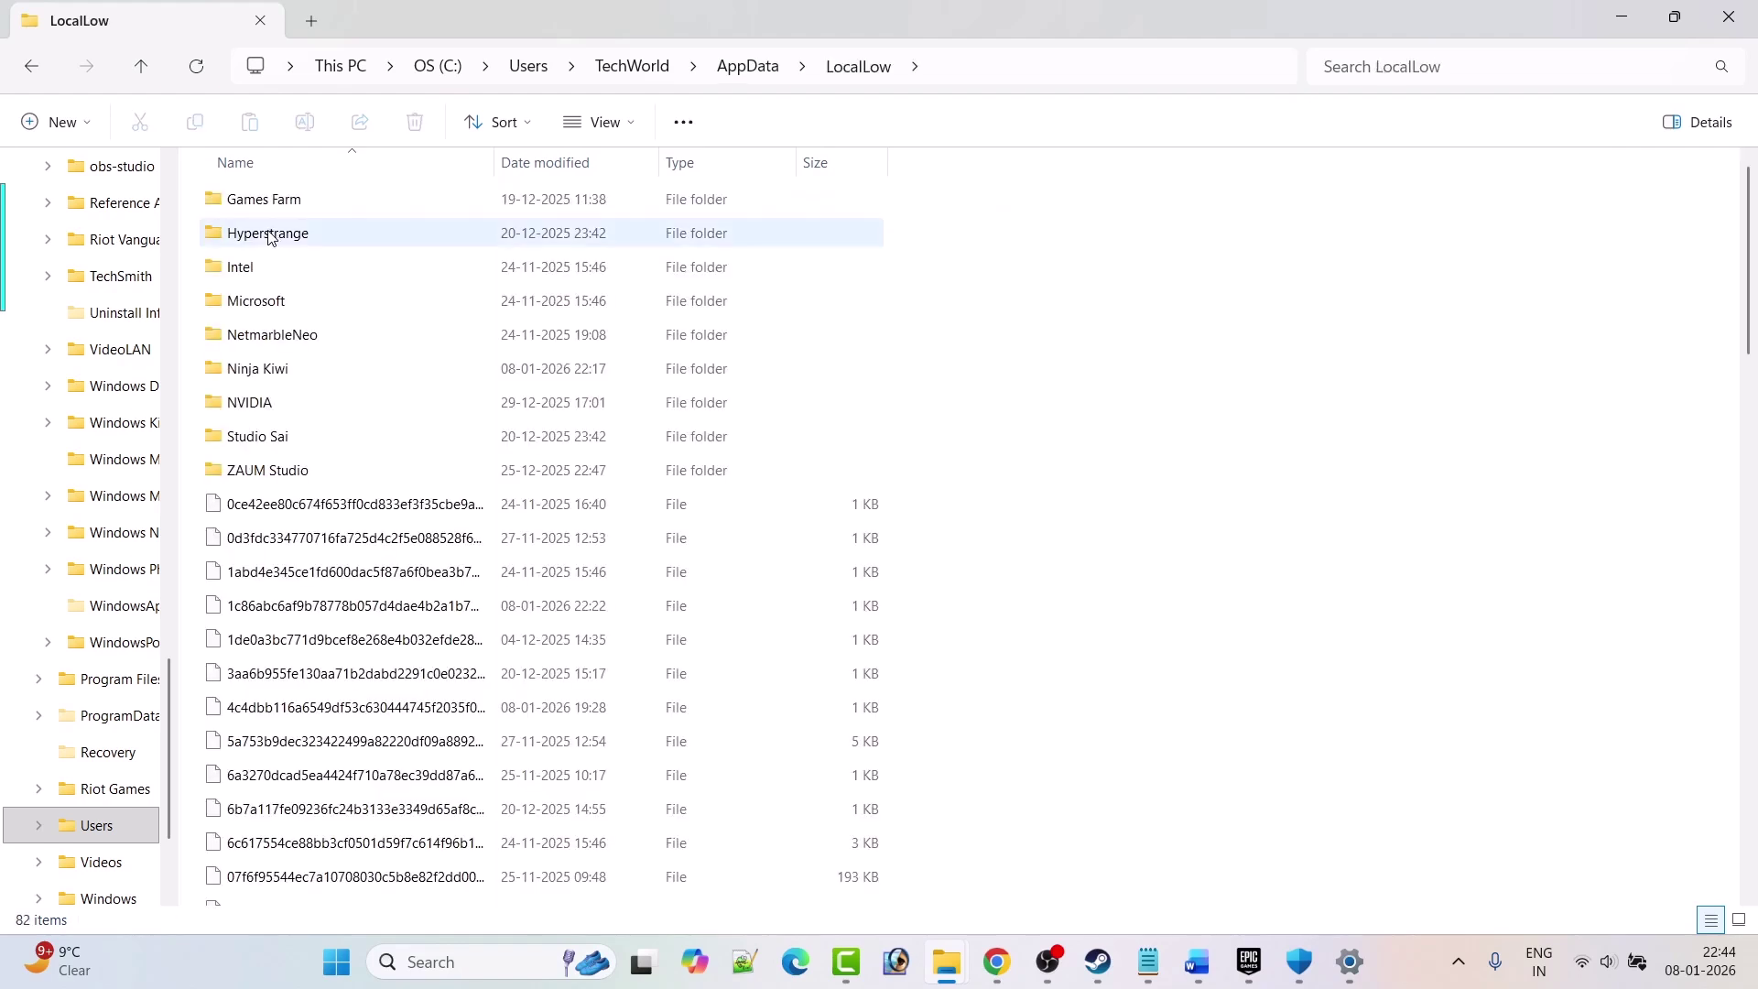
pyautogui.doubleClick(289, 372)
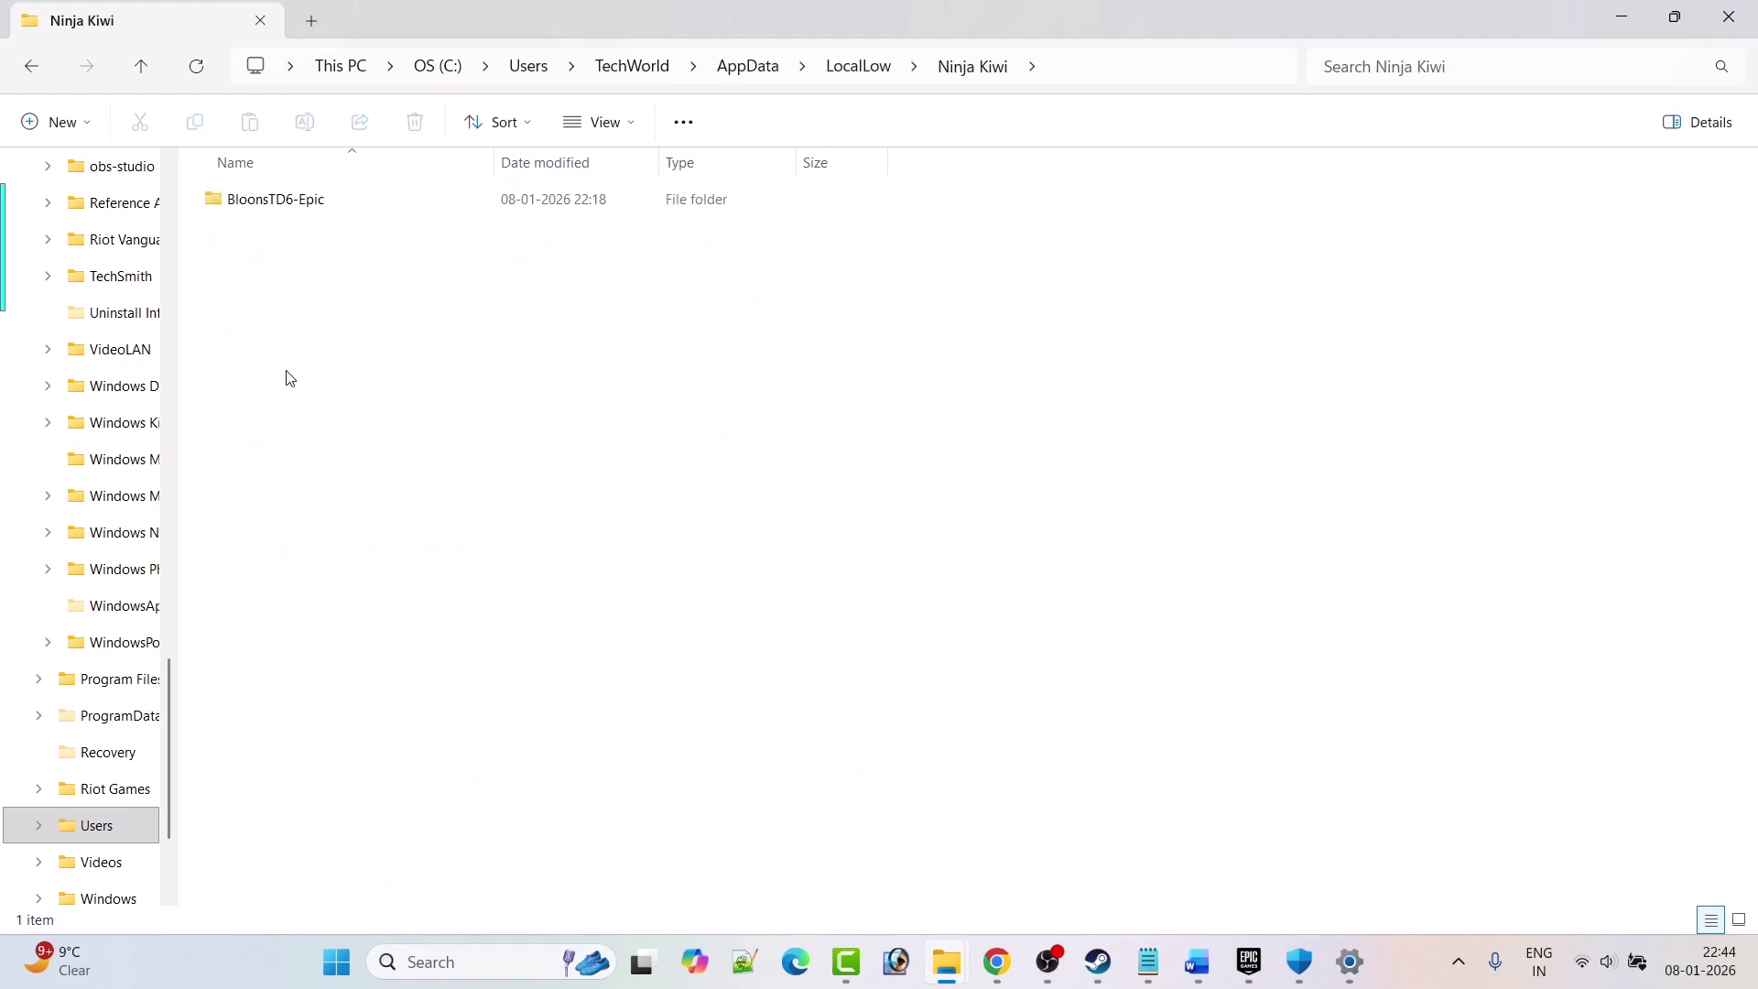
# Show the actions available for the BloonsTD6-Epic folder, dismiss them, and switch to the Epic Games library.
pyautogui.click(286, 211)
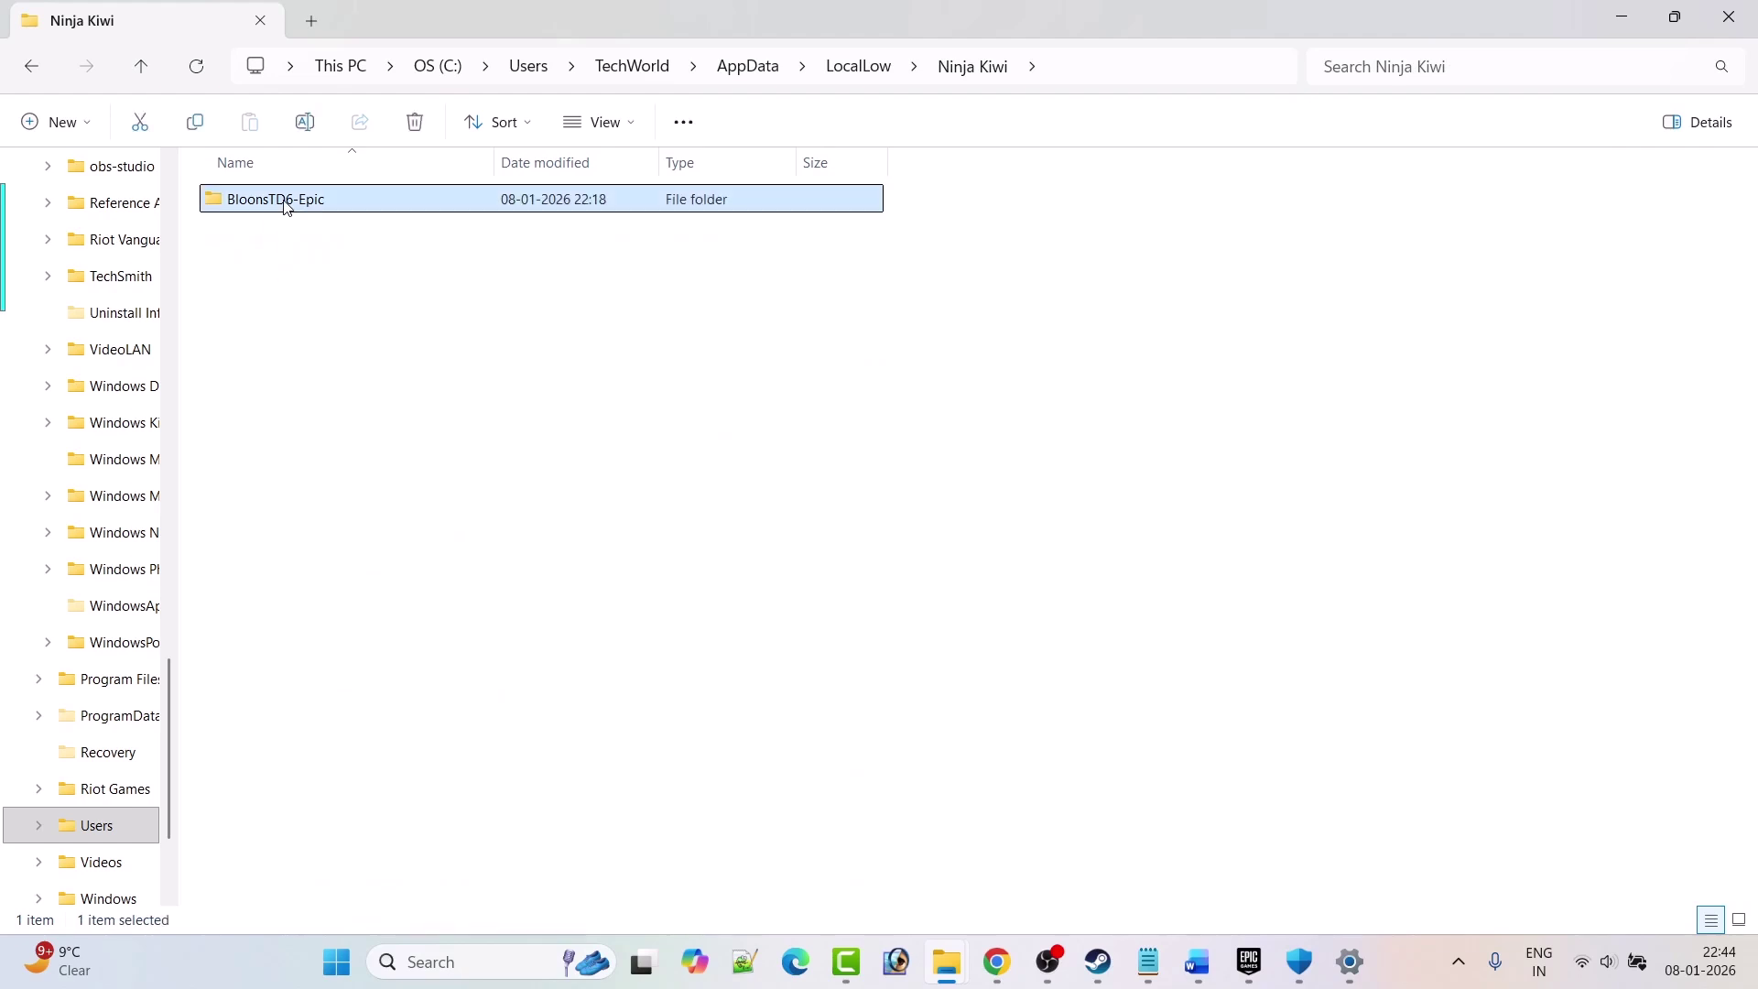
pyautogui.rightClick(286, 209)
pyautogui.click(391, 229)
pyautogui.rightClick(331, 202)
pyautogui.click(669, 231)
pyautogui.click(1254, 944)
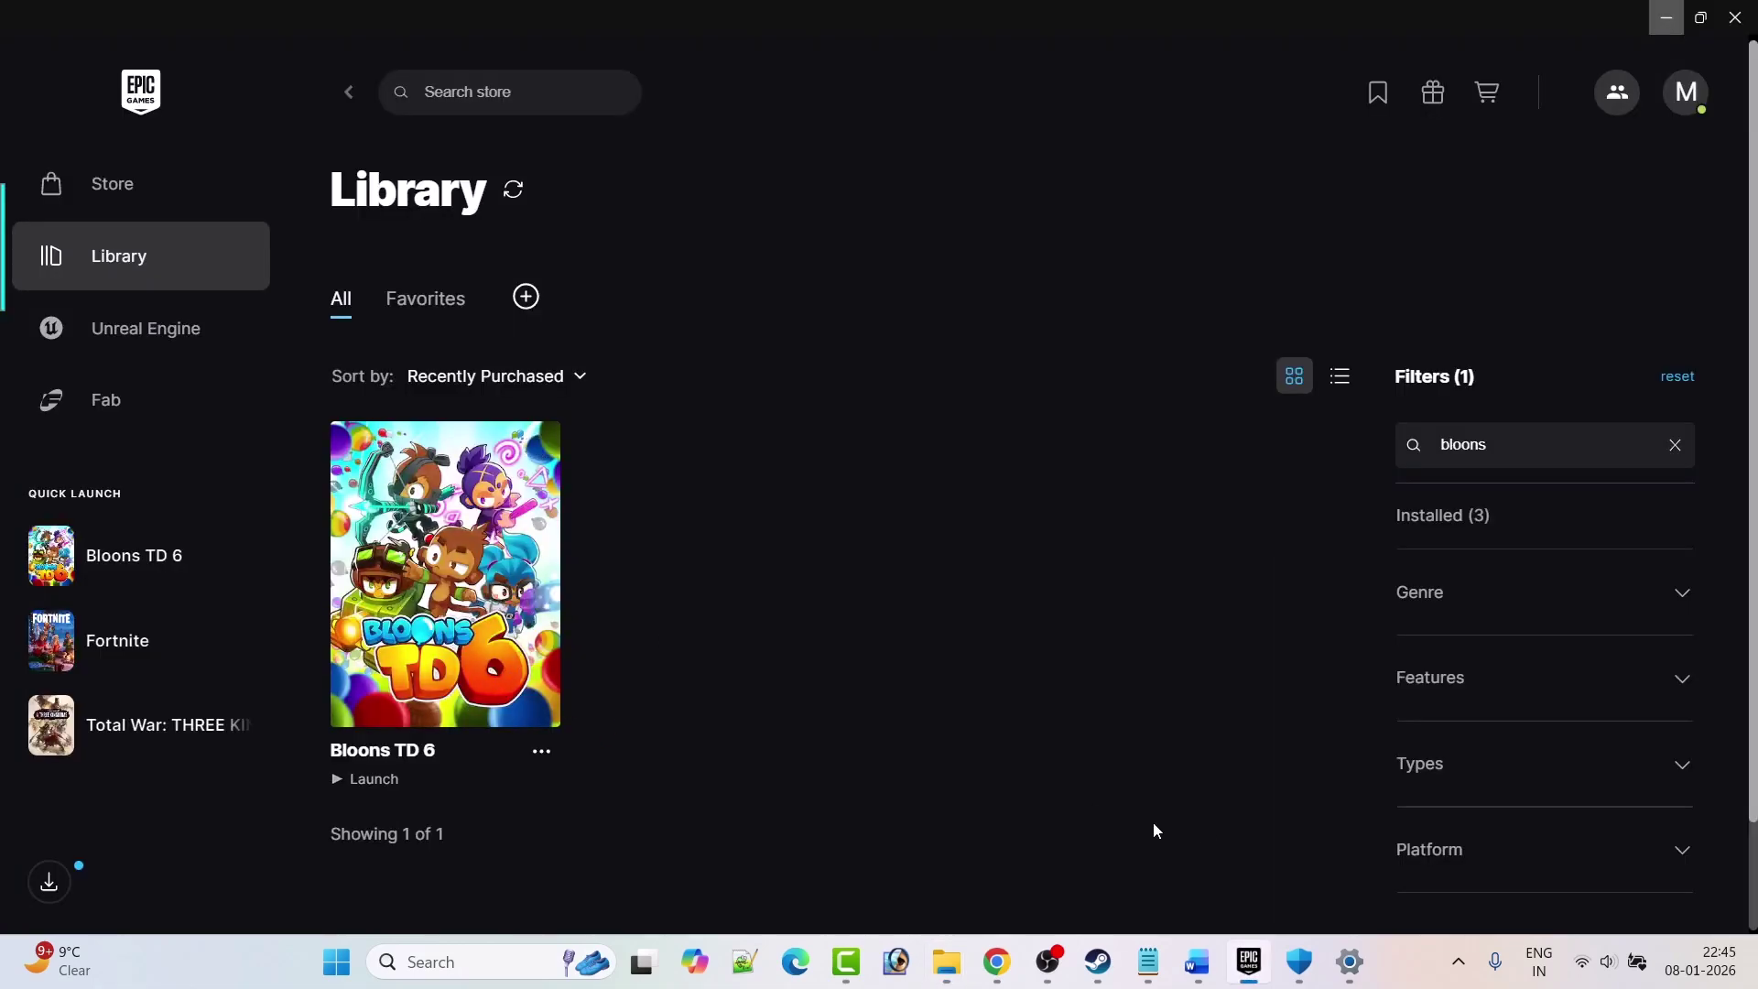
# Switch to the Word document and read the overlay-disabling fix and Fix 10 on closing conflicting programs.
pyautogui.click(1197, 961)
pyautogui.scroll(-5, 737, 605)
pyautogui.scroll(-4, 737, 605)
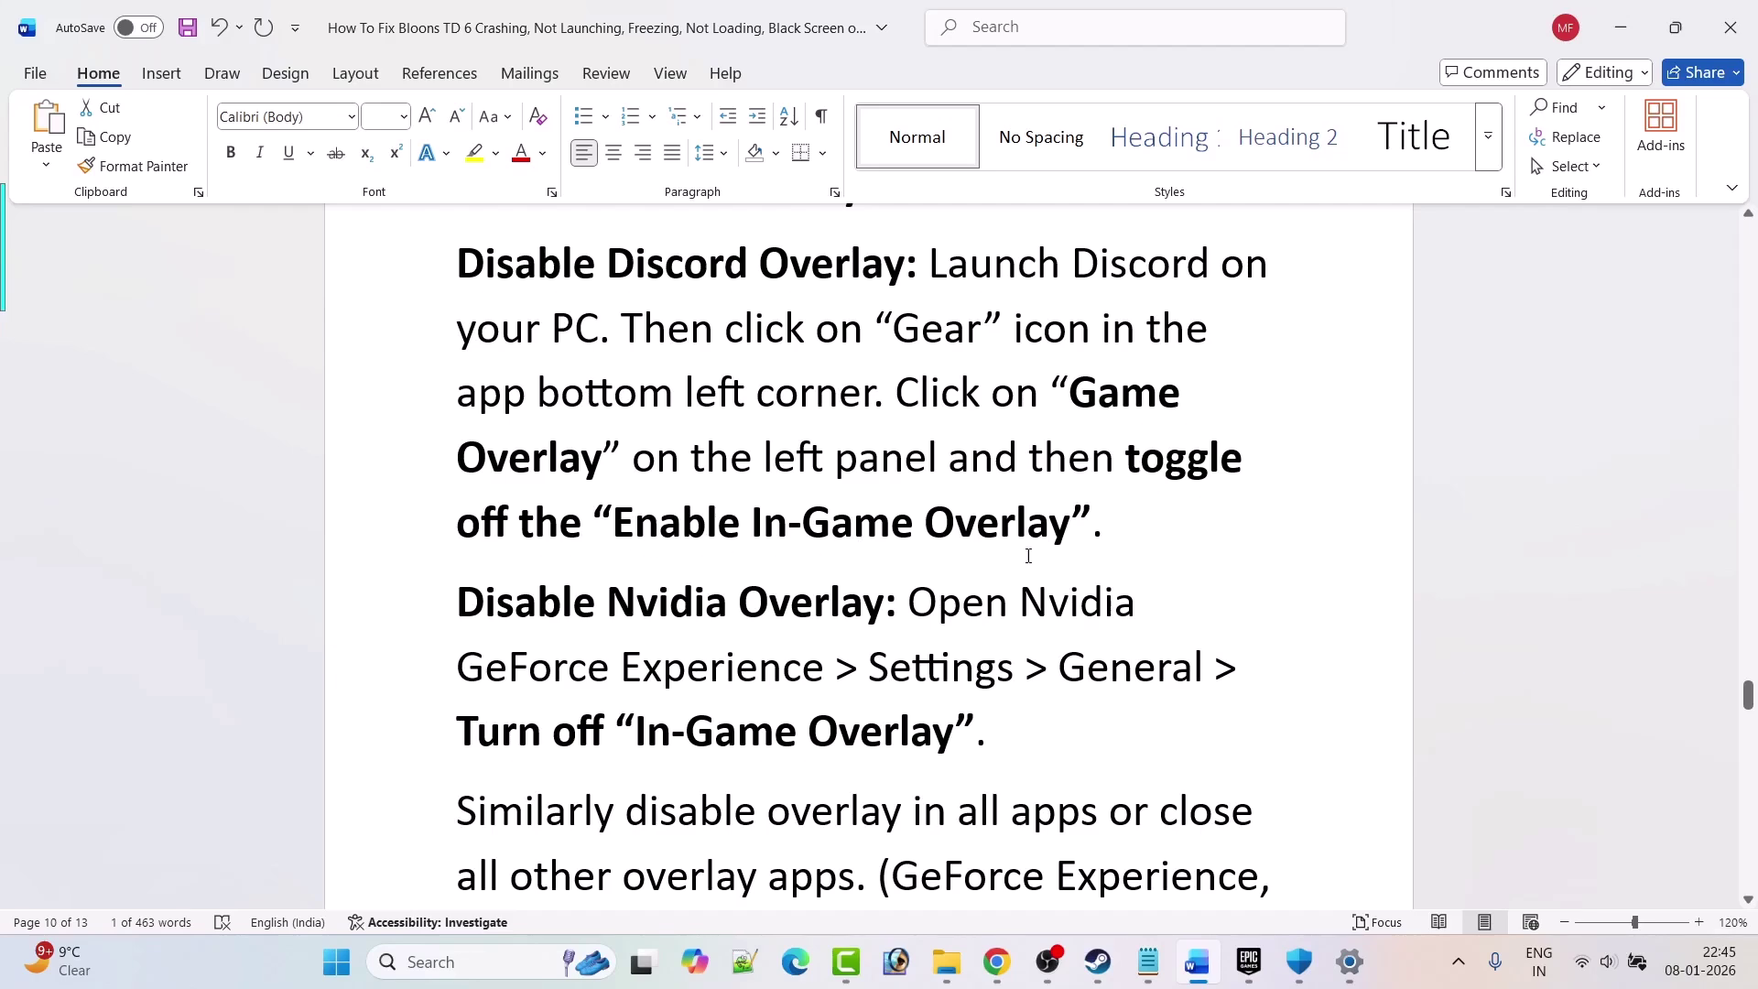
pyautogui.scroll(-3, 1098, 545)
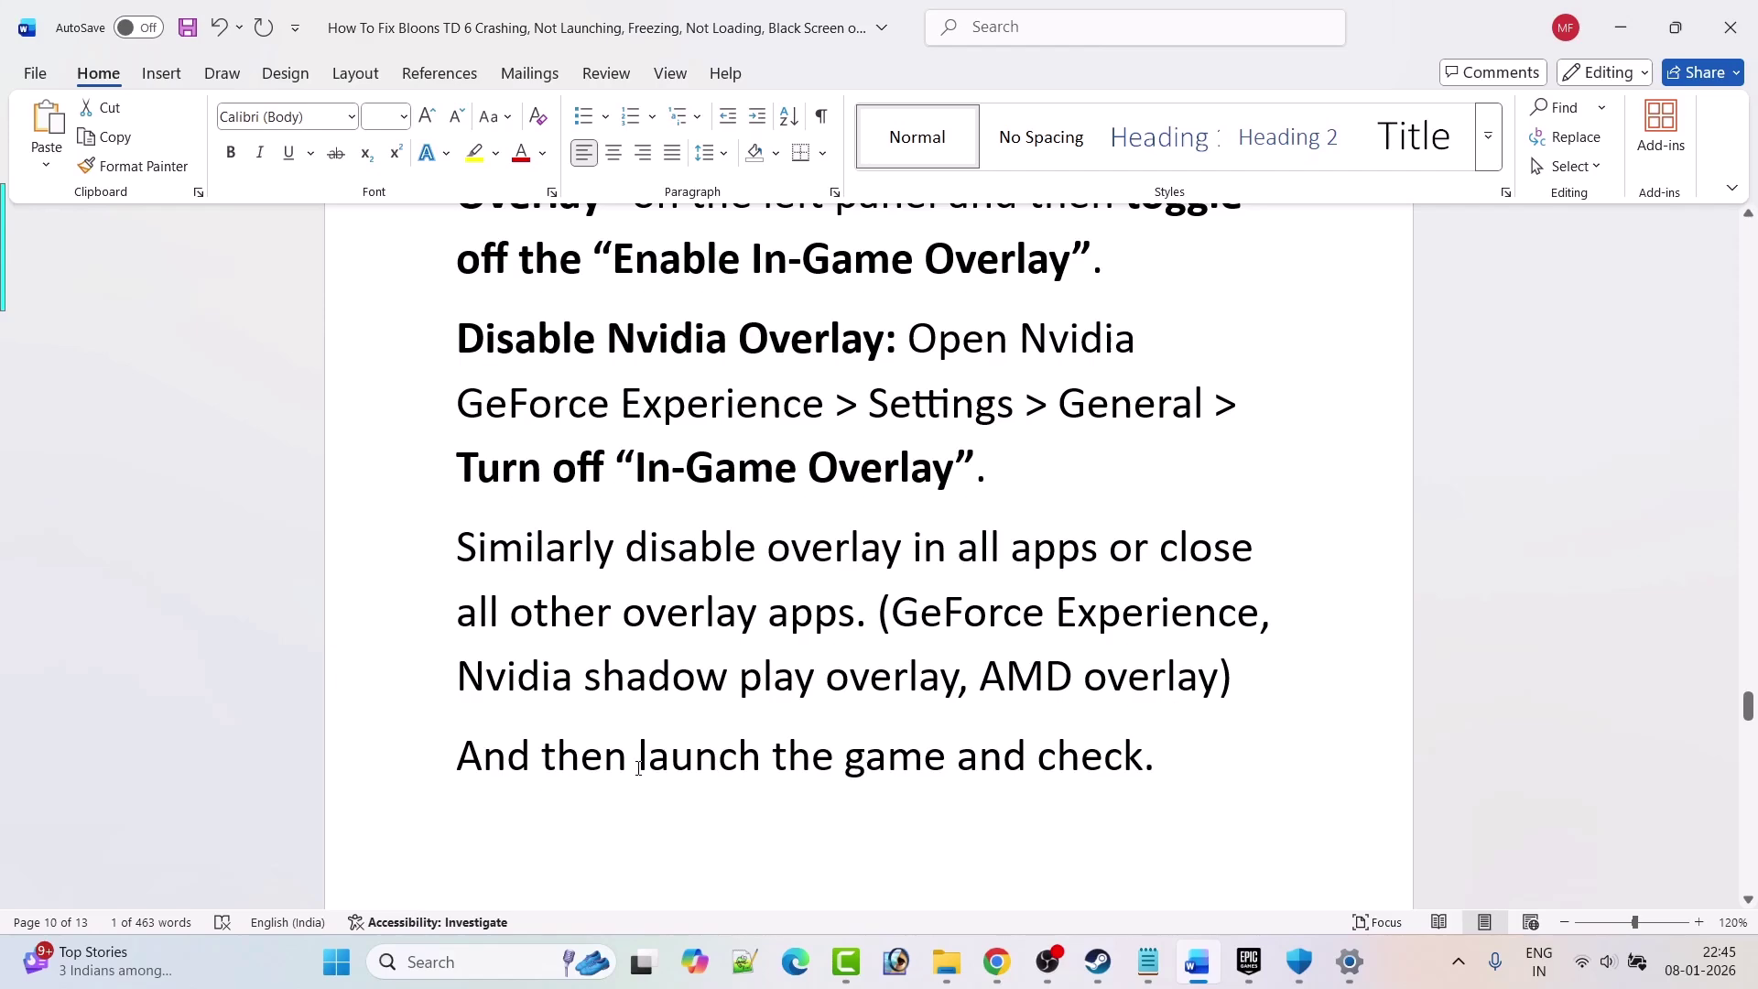
pyautogui.scroll(-5, 1104, 767)
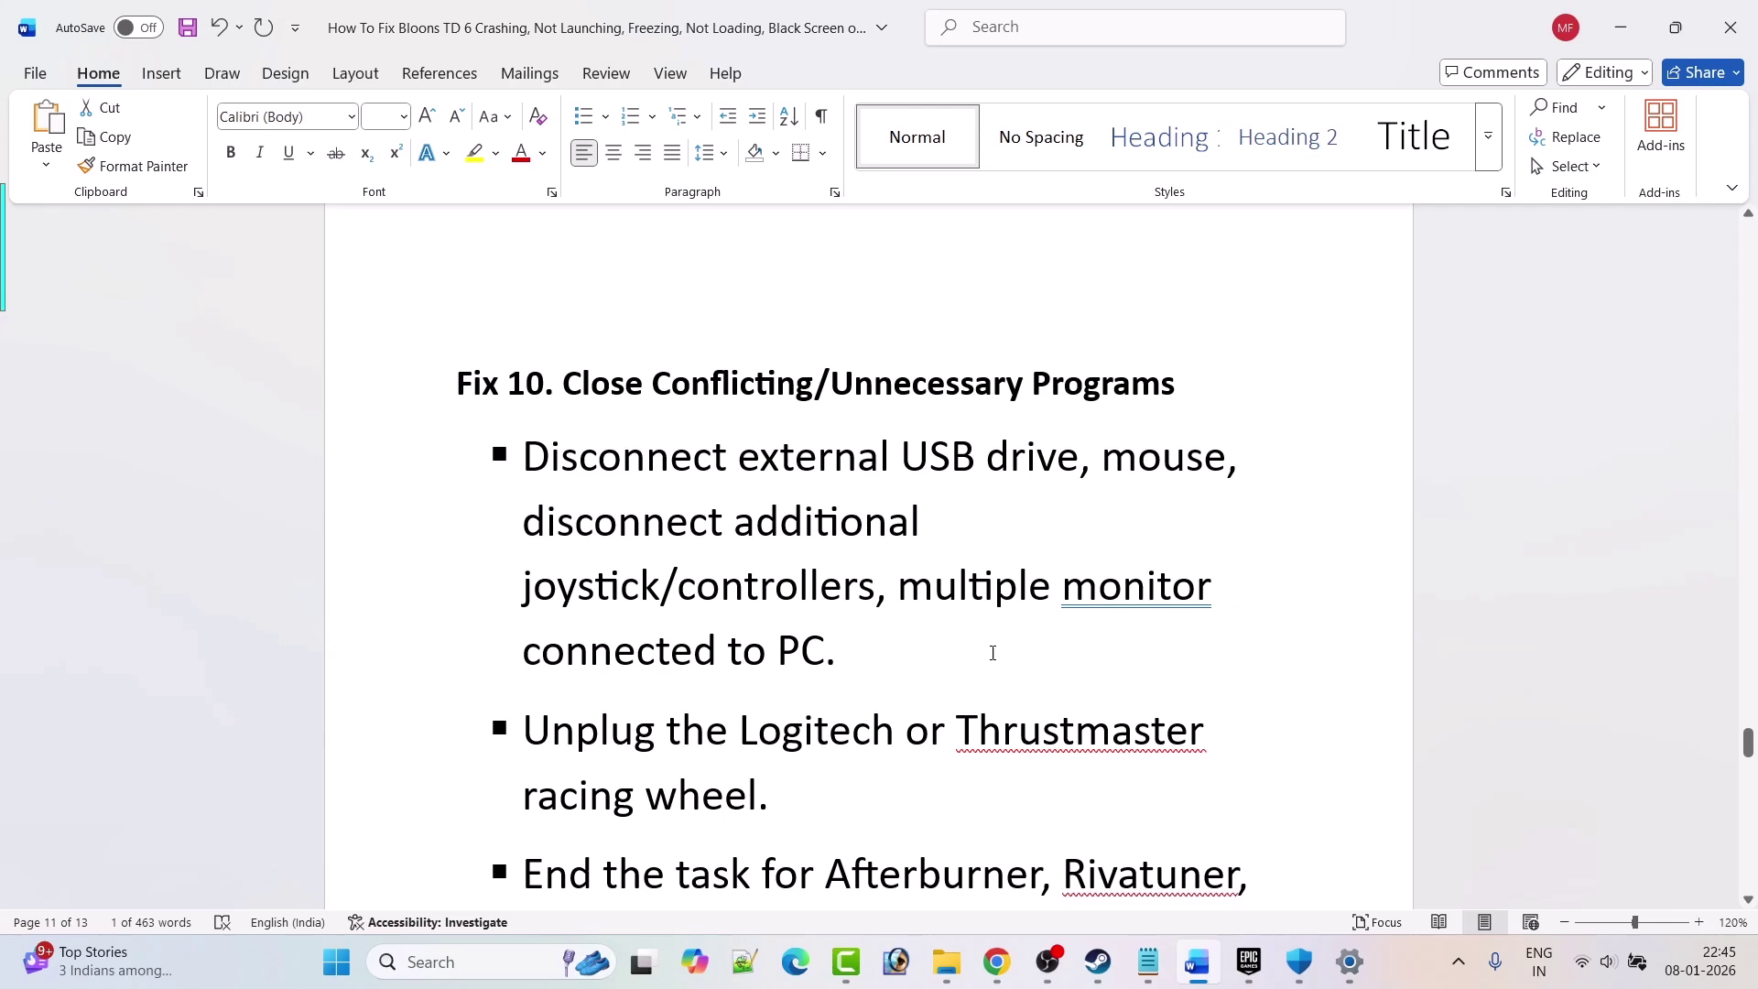
pyautogui.scroll(-4, 867, 647)
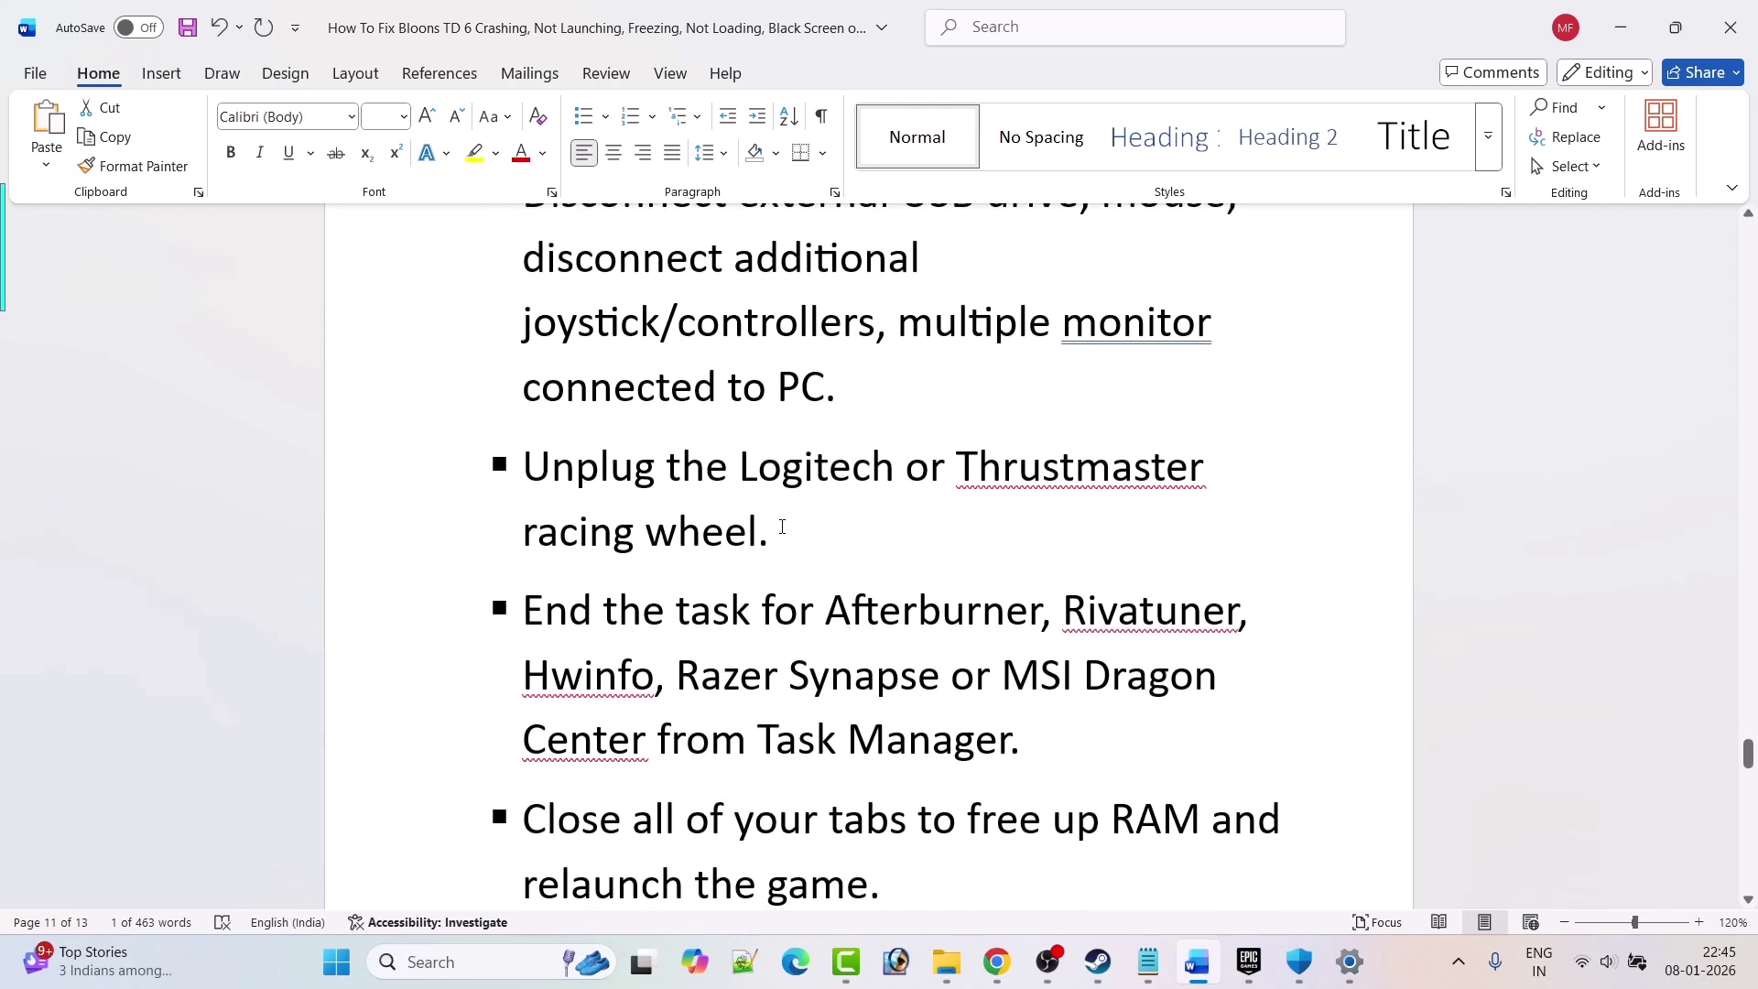
pyautogui.scroll(-3, 746, 511)
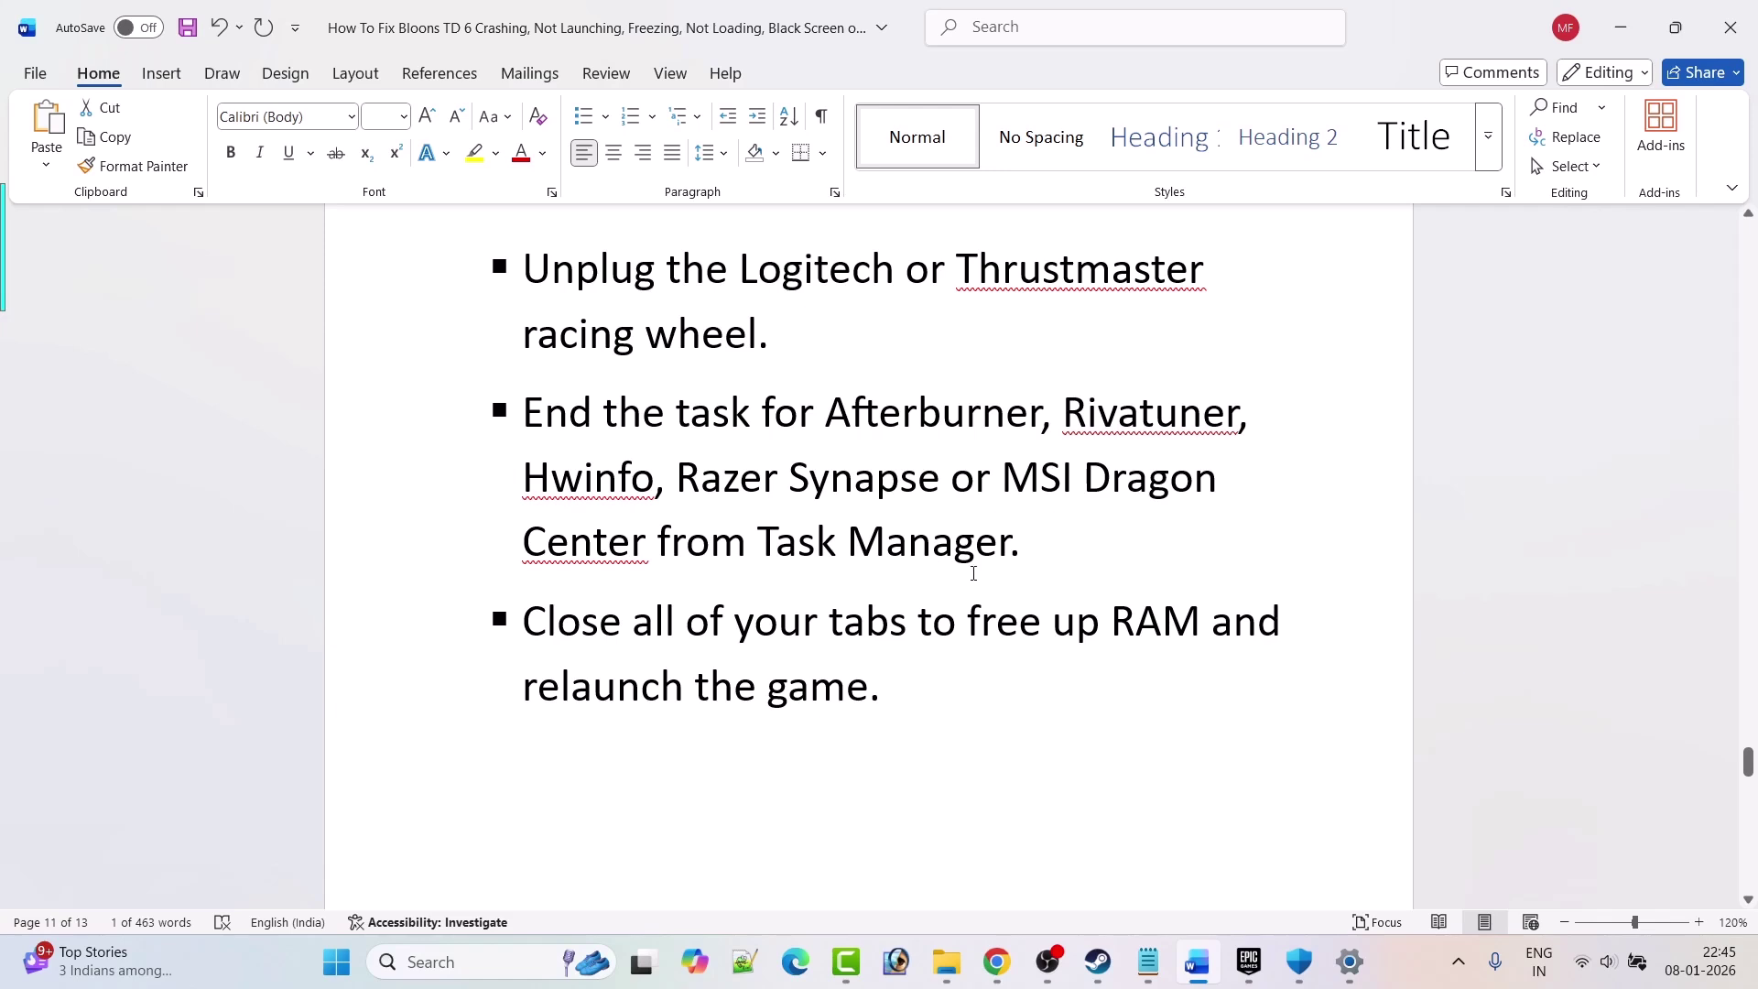
pyautogui.scroll(-3, 973, 573)
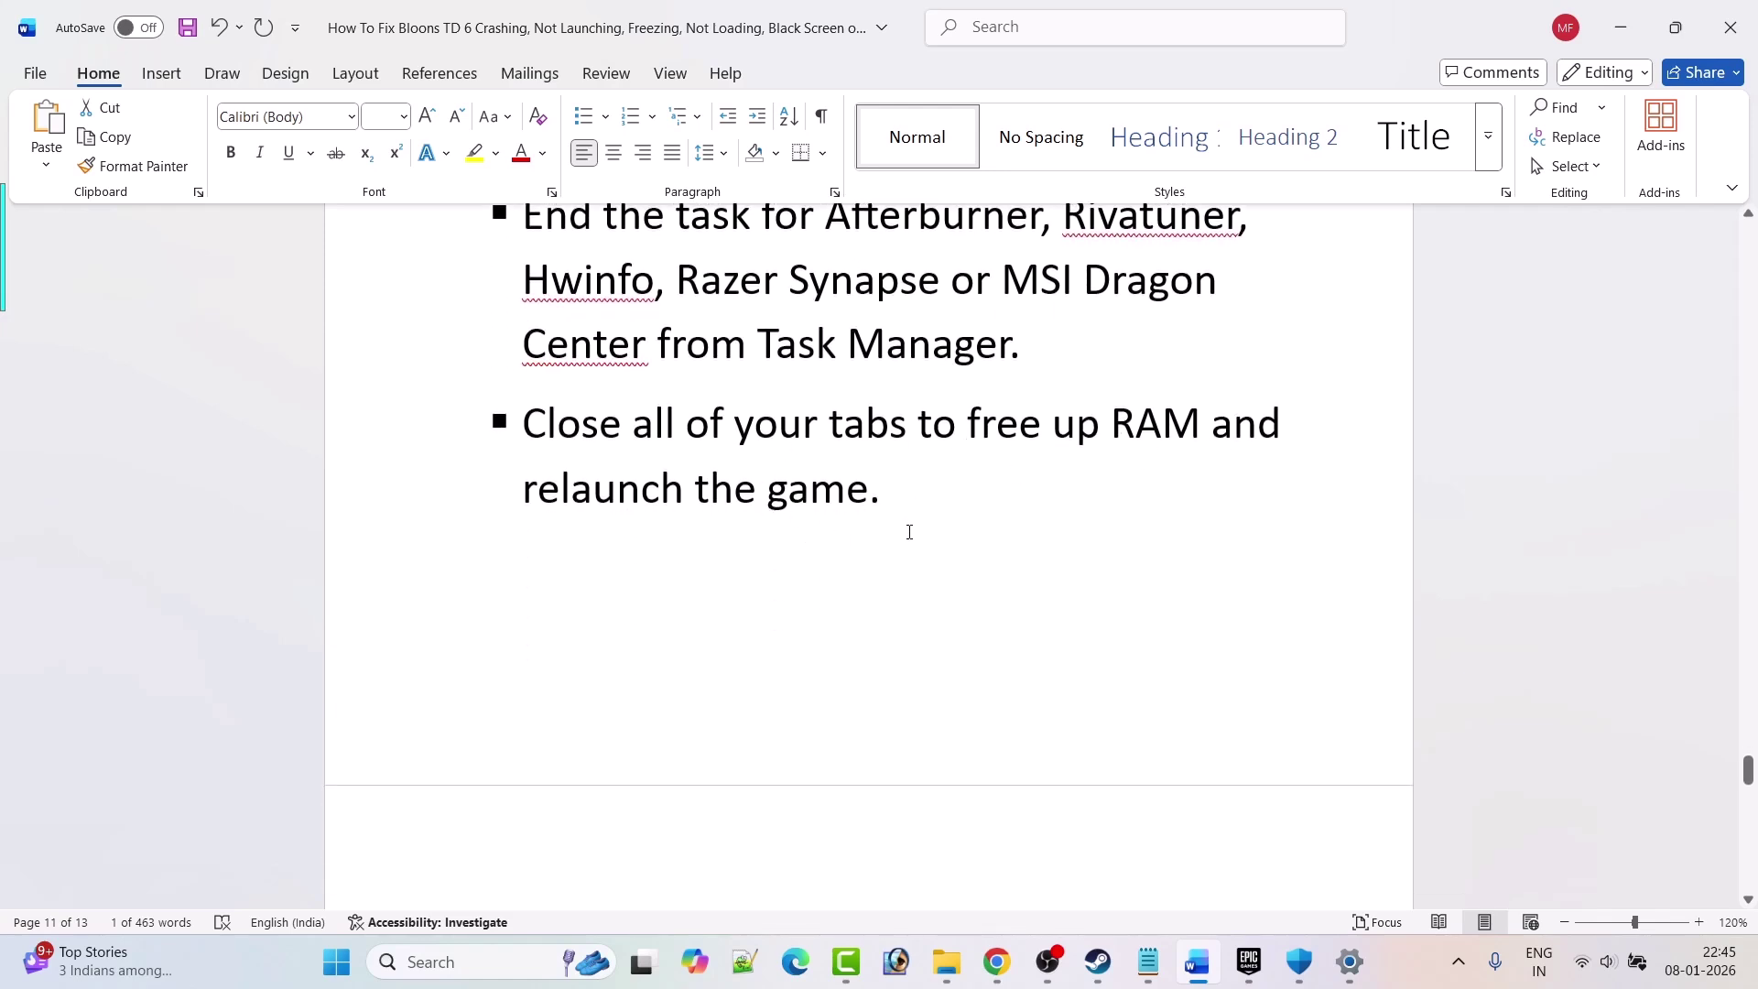
# Consult Fix 11 in the document, and check for updates in the Windows Update settings.
pyautogui.scroll(-8, 906, 529)
pyautogui.scroll(-1, 911, 533)
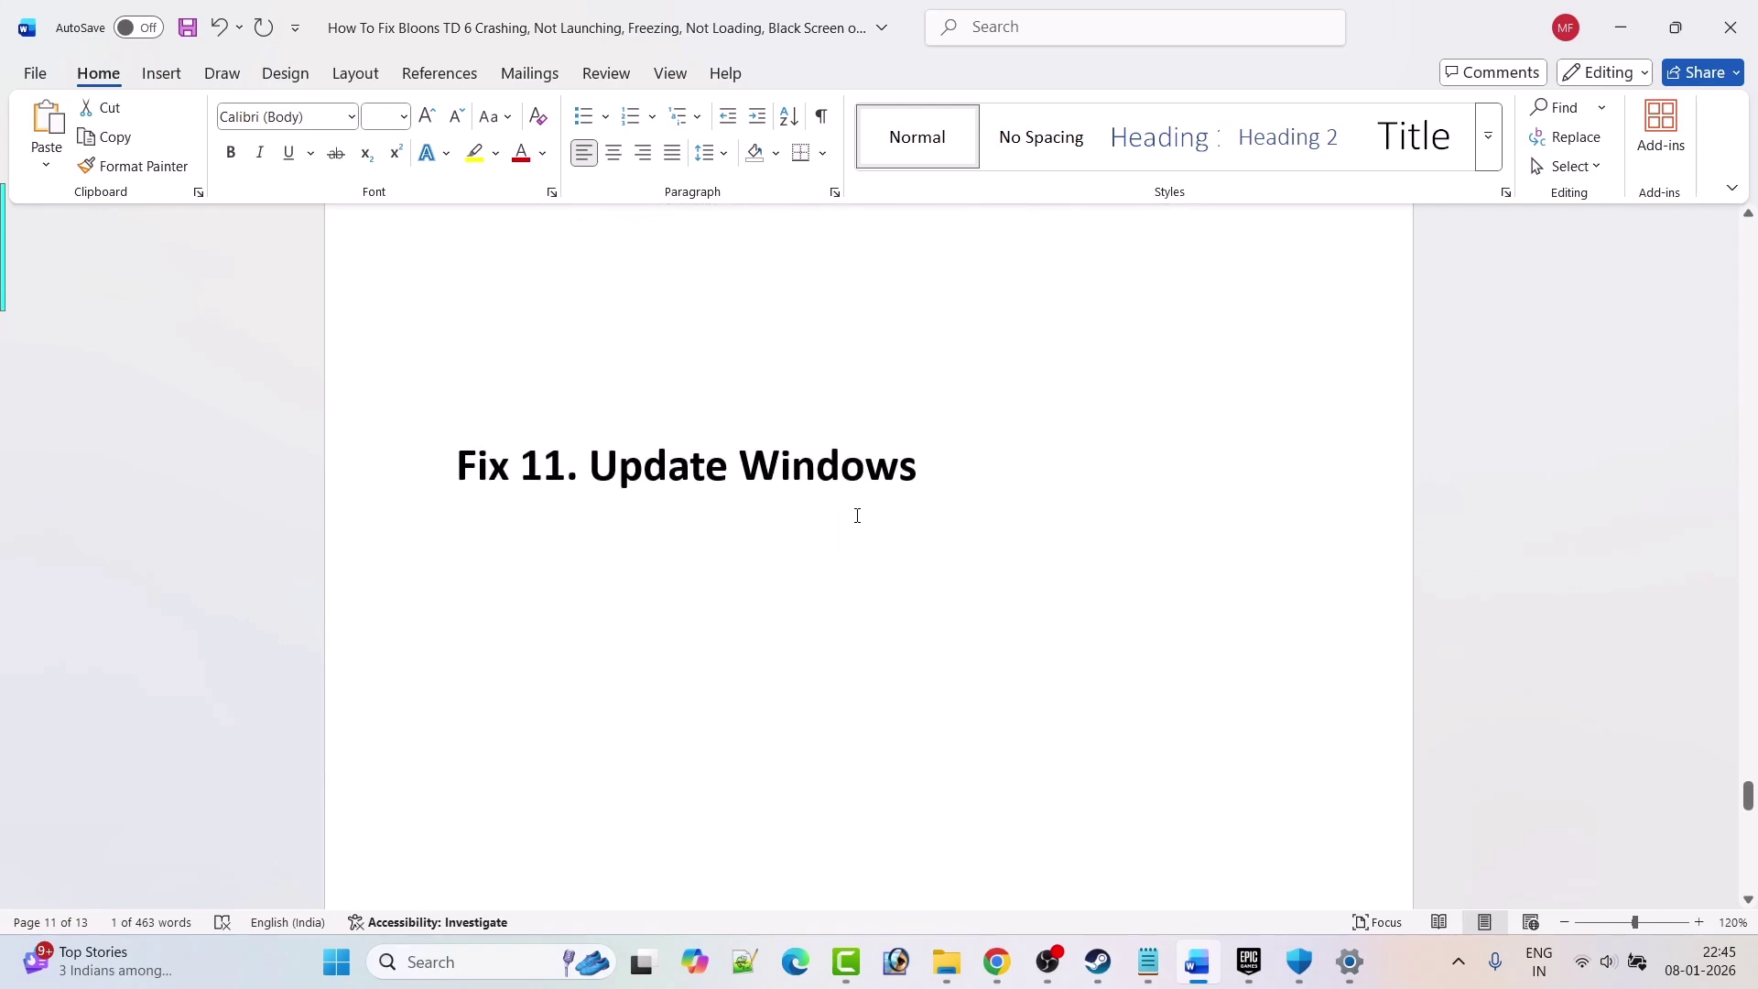
pyautogui.click(337, 961)
pyautogui.click(604, 379)
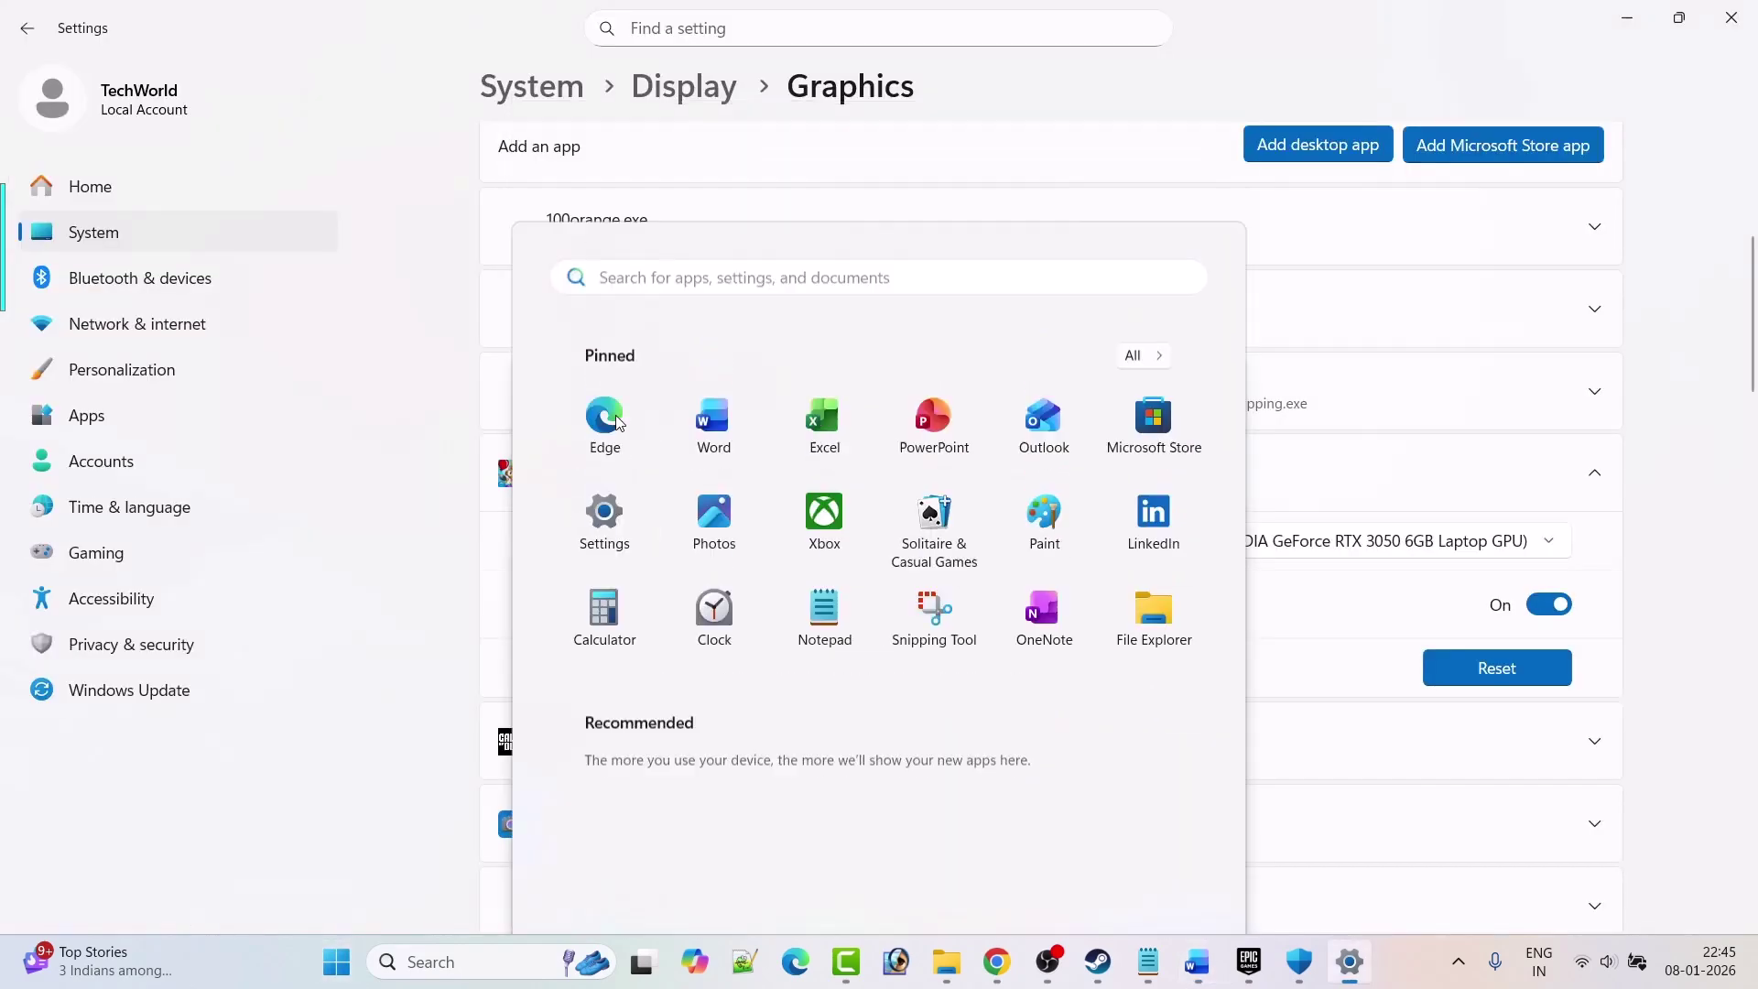
pyautogui.click(129, 689)
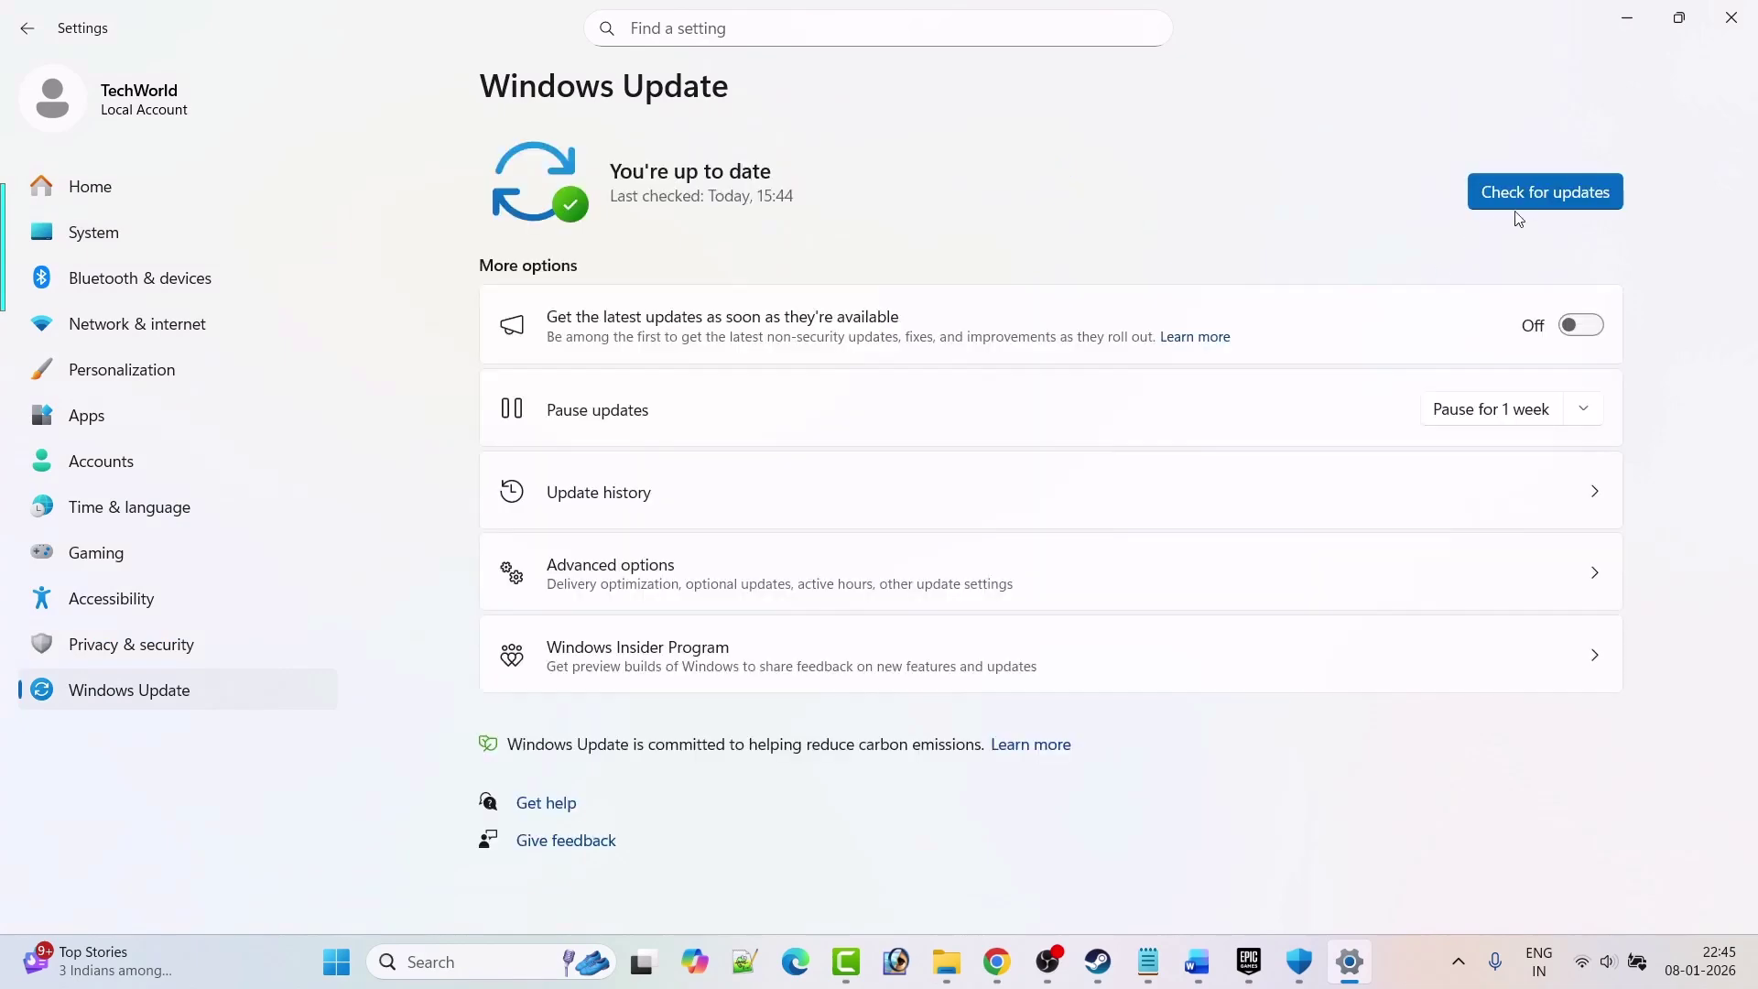
pyautogui.click(1547, 194)
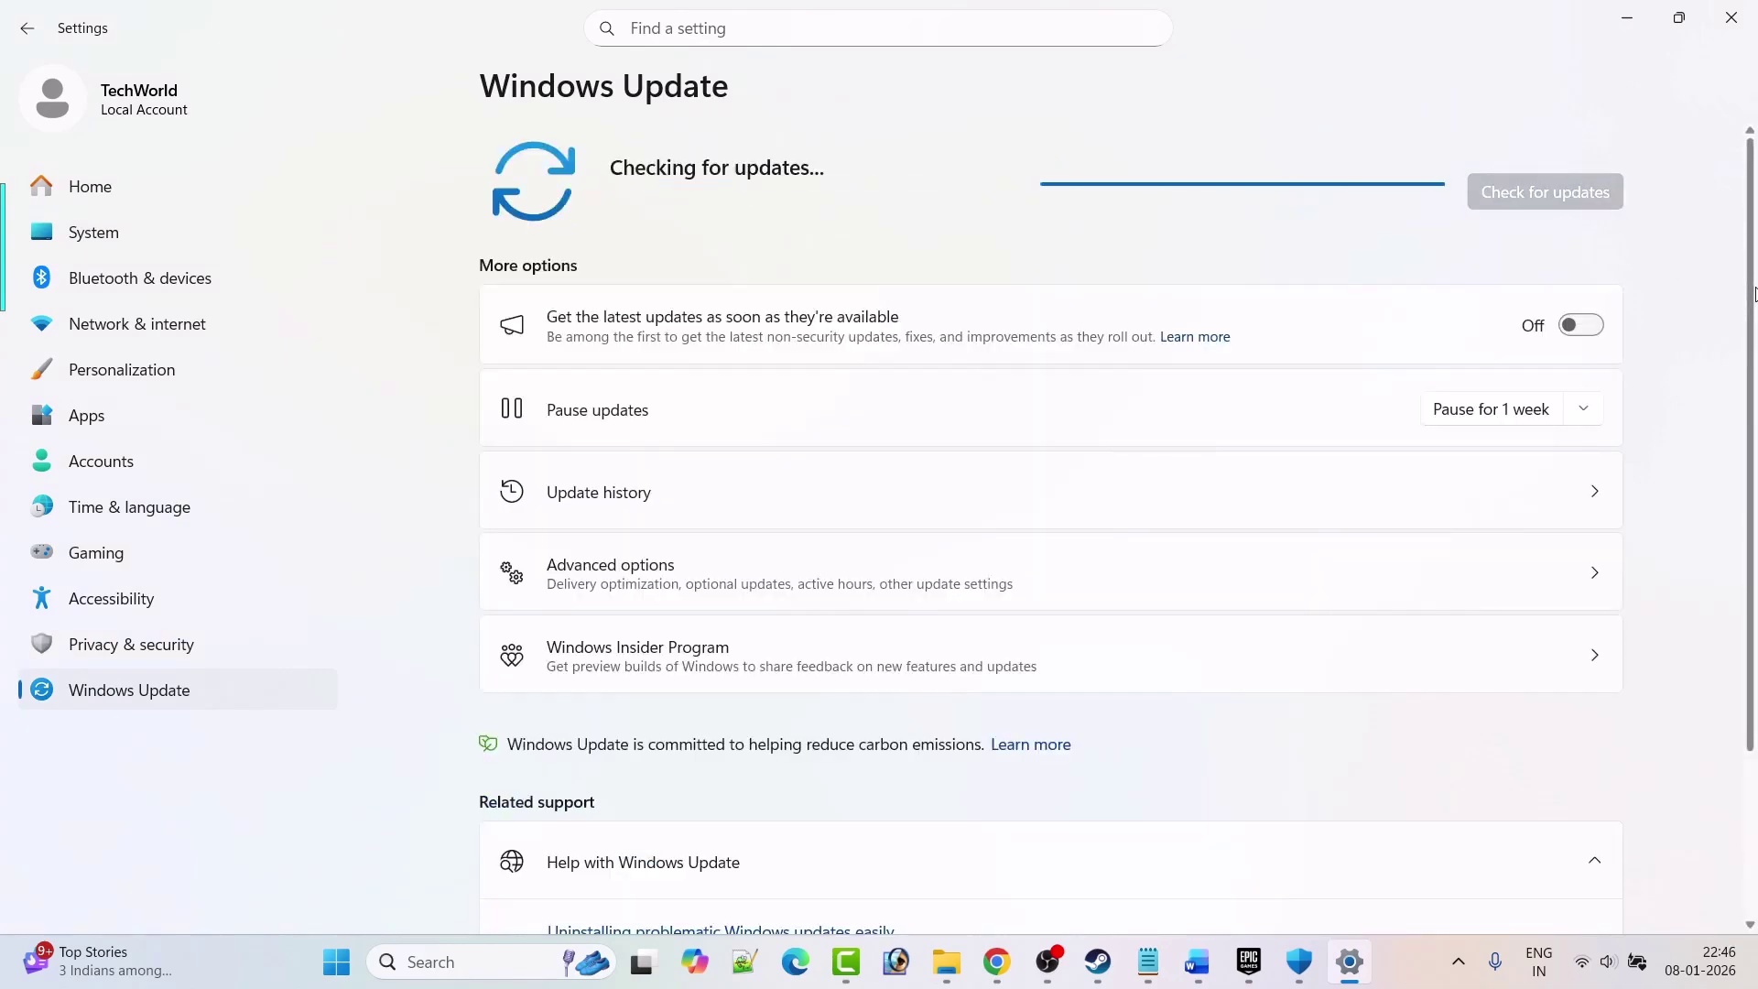
# Show and dismiss the Windows power options, and read Fix 12 about reinstalling the game in the Word document.
pyautogui.click(358, 973)
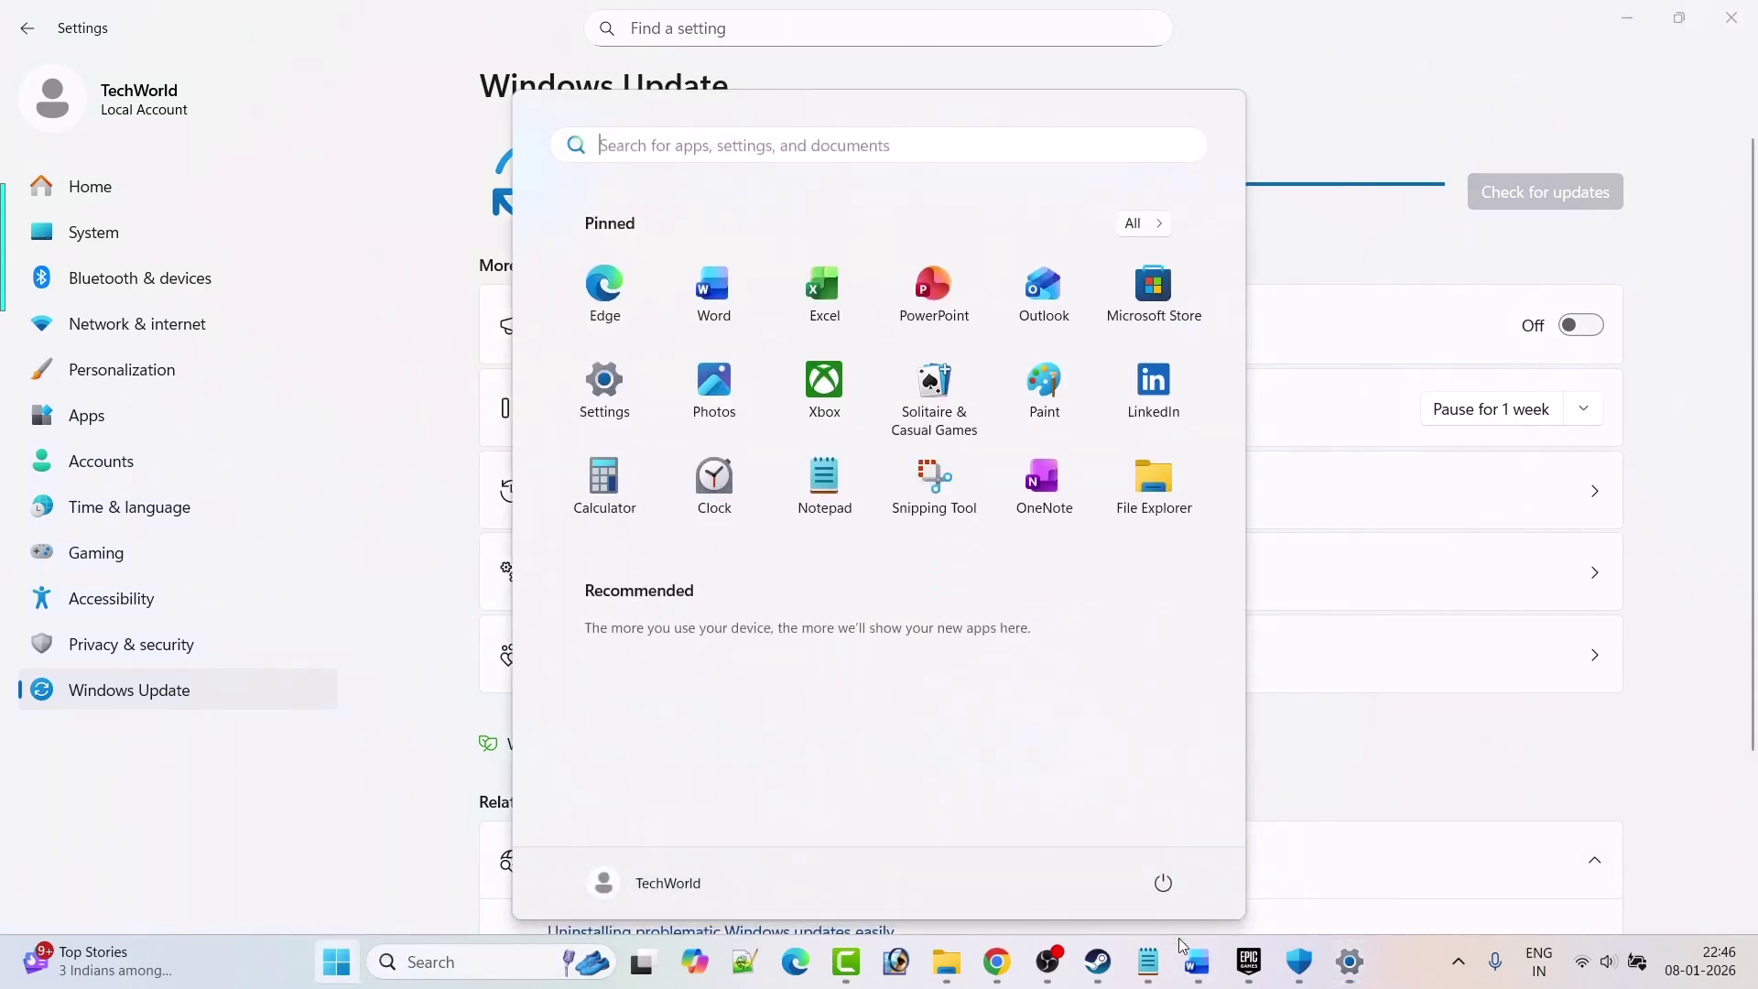
pyautogui.click(1163, 882)
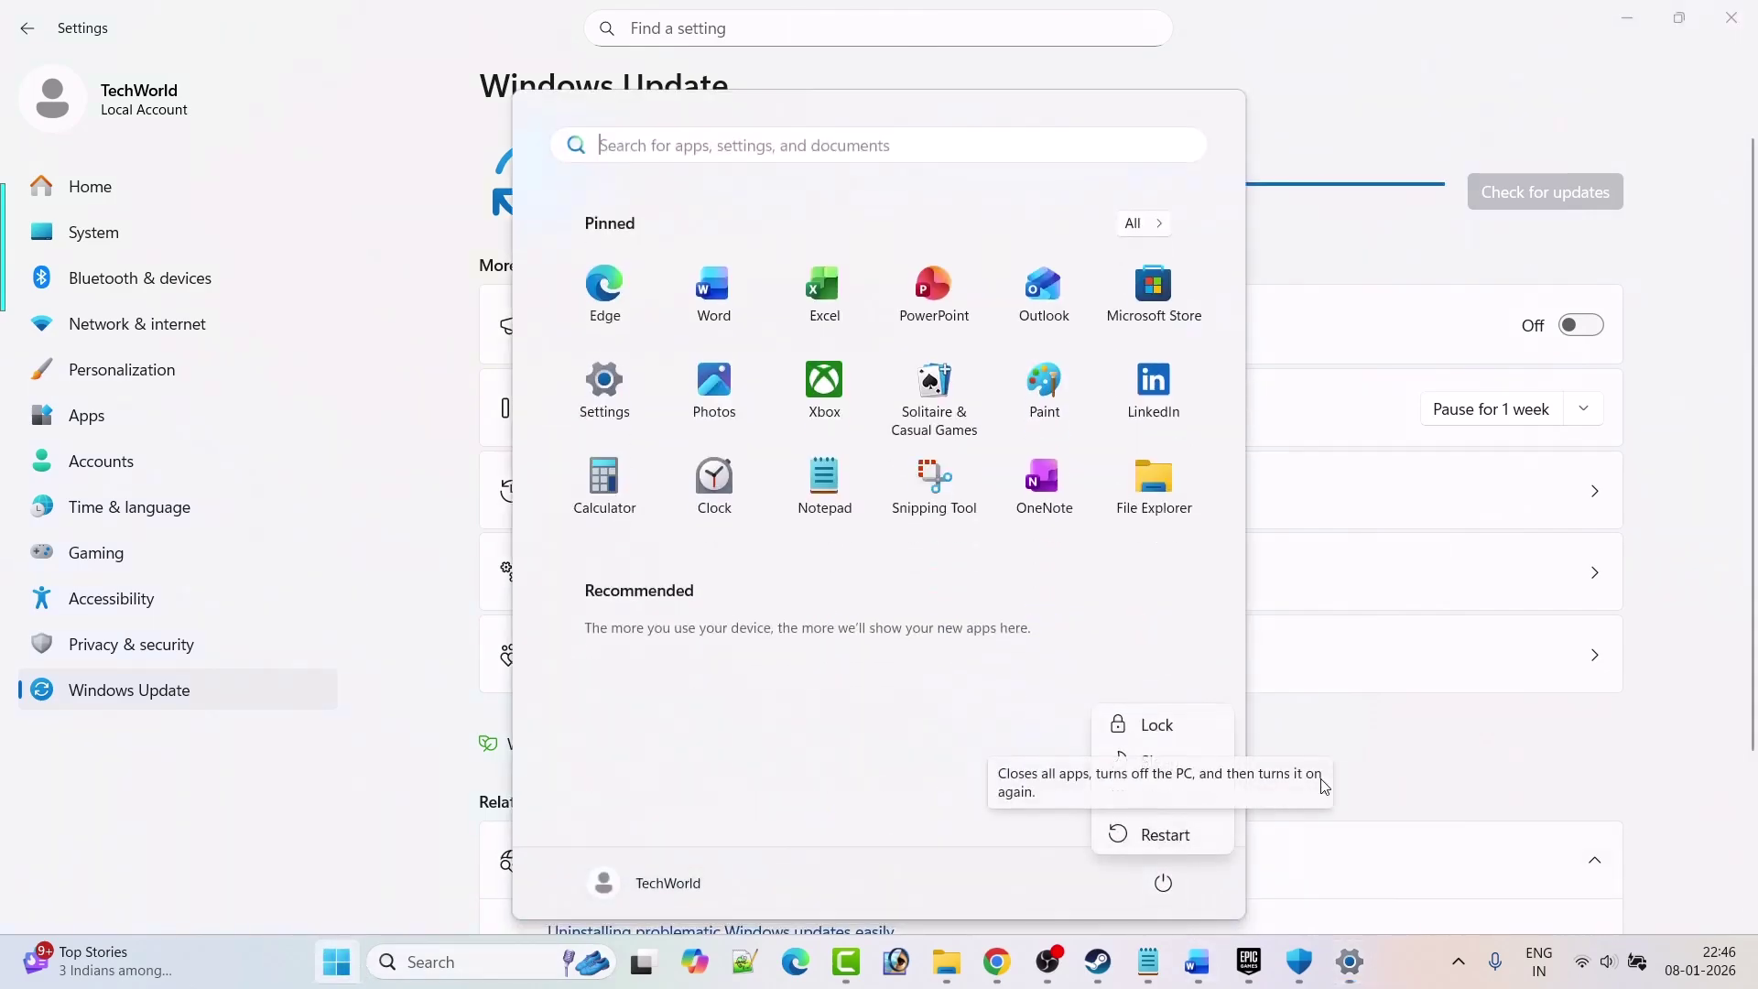
pyautogui.press('Escape')
pyautogui.press('Escape')
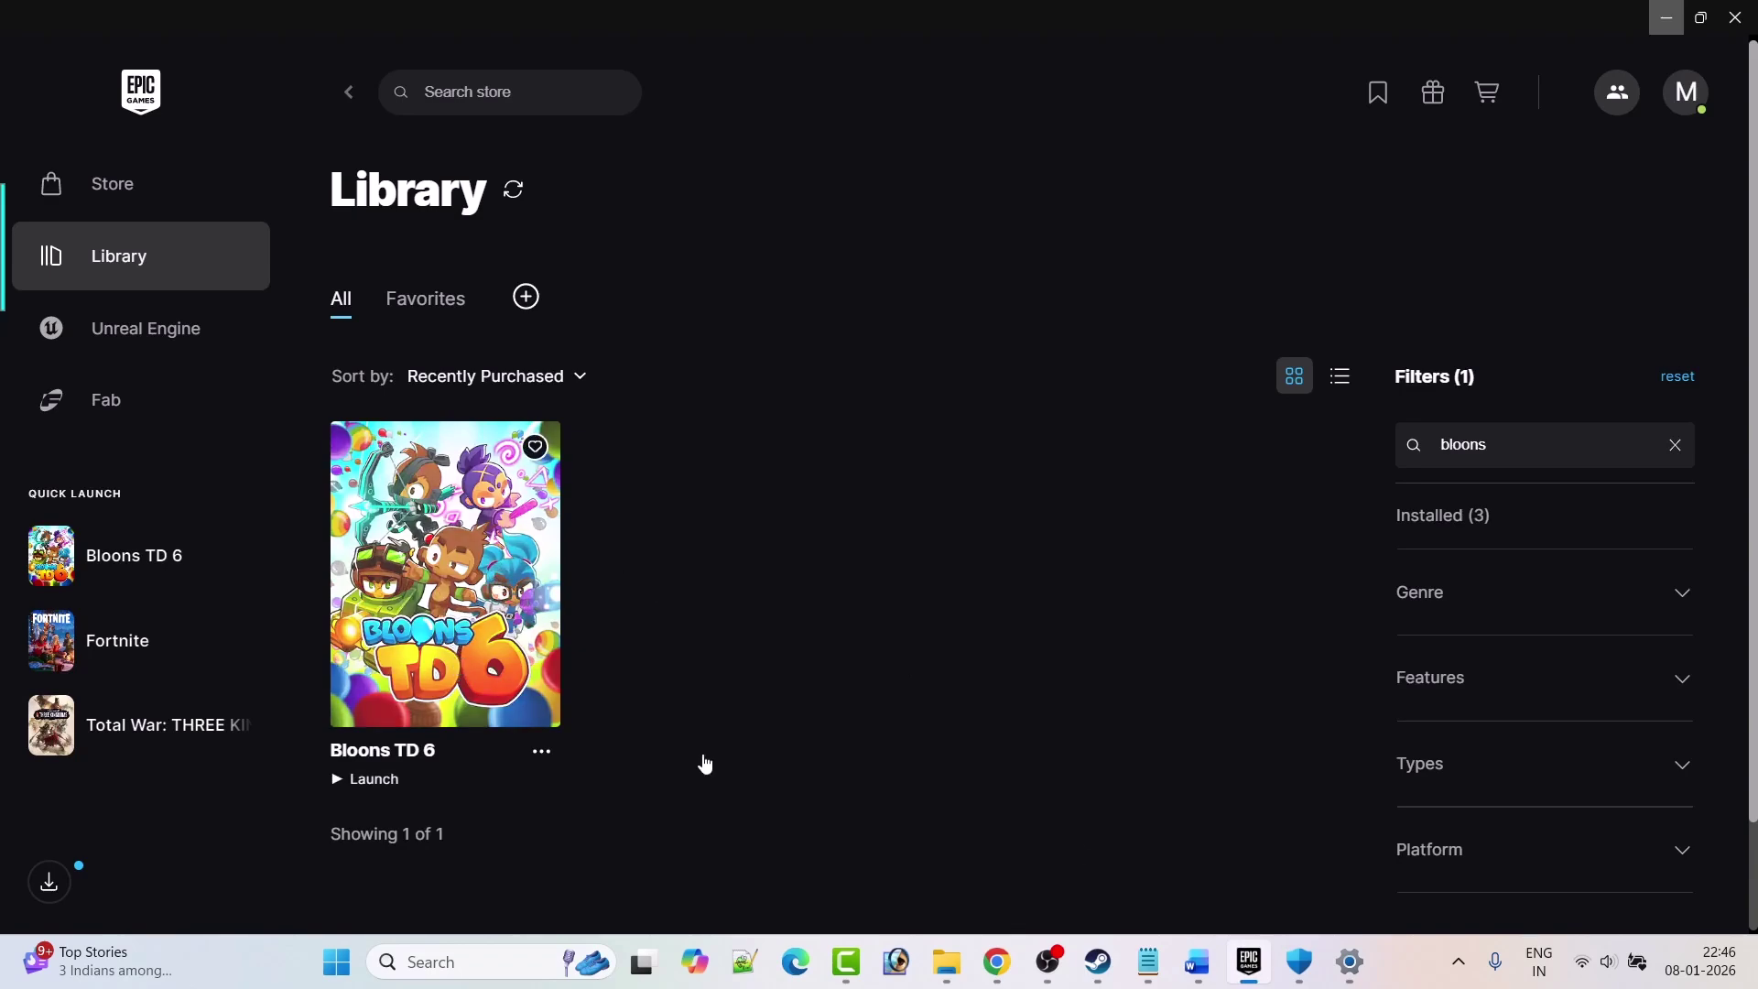
pyautogui.click(1197, 961)
pyautogui.scroll(-2, 671, 622)
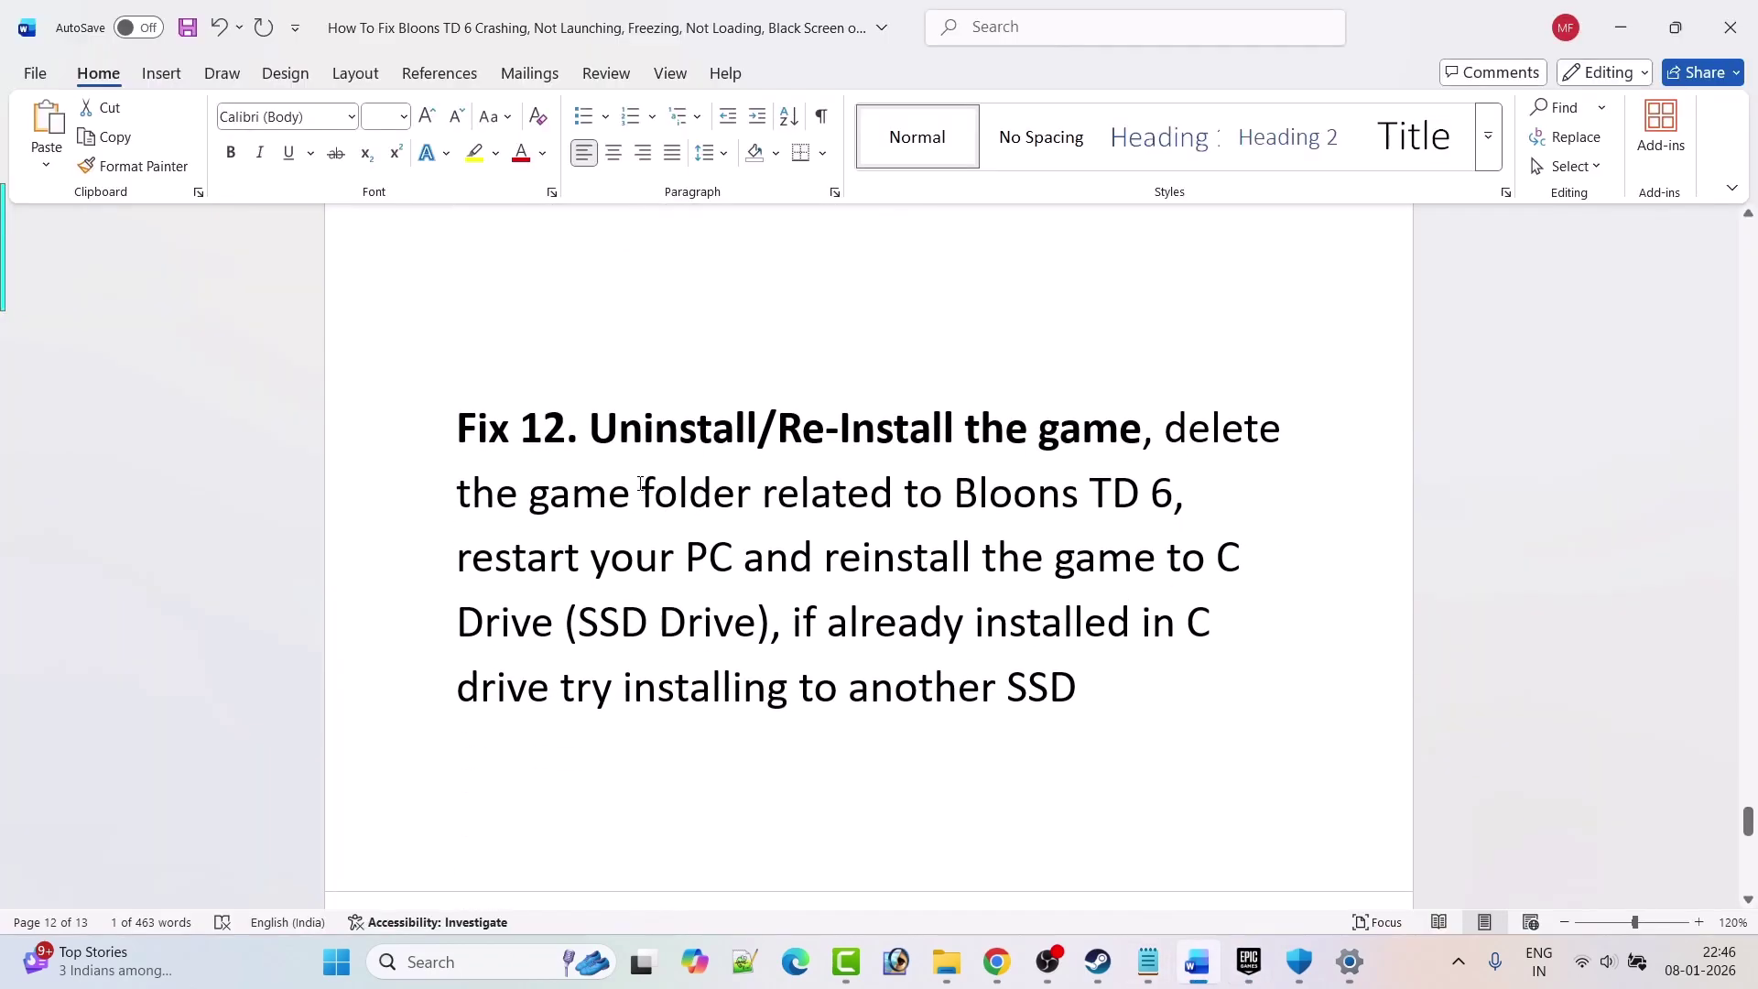